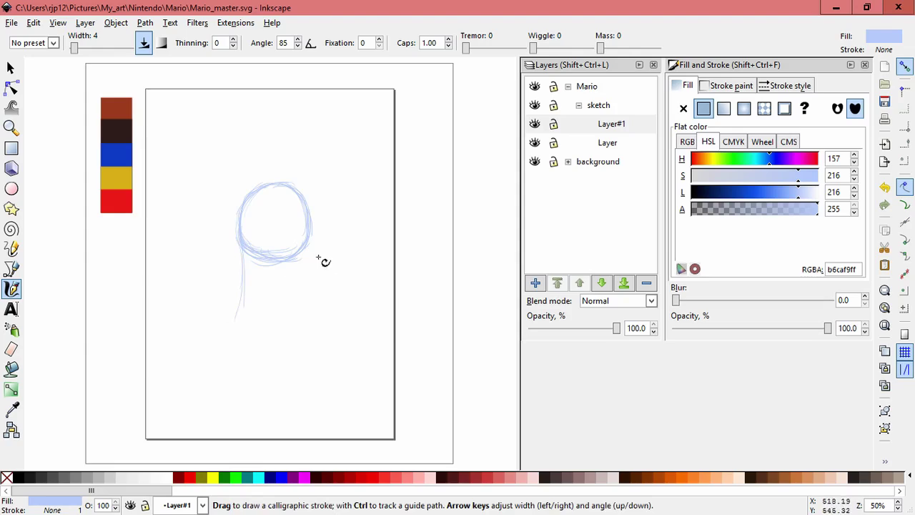
# - Sketch the guide lines for the legs below the round body with calligraphic strokes
pyautogui.moveTo(321, 164)
pyautogui.mouseDown()
pyautogui.moveTo(278, 234)
pyautogui.moveTo(320, 322)
pyautogui.mouseUp()
pyautogui.moveTo(315, 245); pyautogui.dragTo(343, 330)
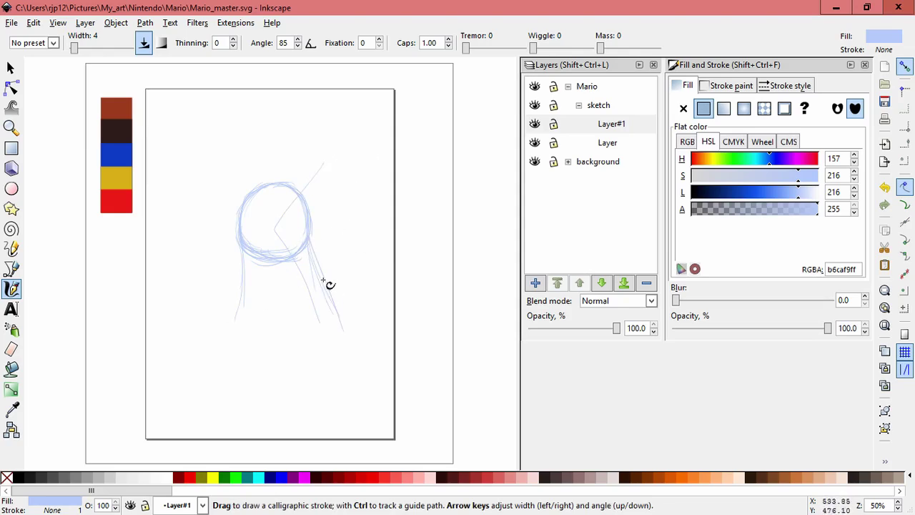
pyautogui.moveTo(278, 263); pyautogui.dragTo(286, 317)
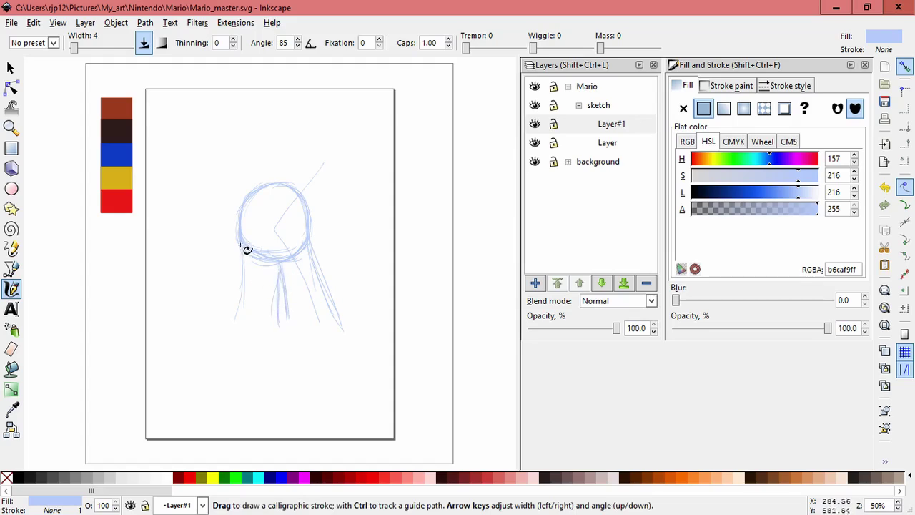
pyautogui.moveTo(254, 260)
pyautogui.mouseDown()
pyautogui.moveTo(248, 323)
pyautogui.moveTo(173, 236)
pyautogui.mouseUp()
# - Delete the stray strokes around the left leg of the sketch
pyautogui.click(11, 67)
pyautogui.press('Delete')
pyautogui.press('Delete')
pyautogui.press('Delete')
pyautogui.moveTo(238, 292)
pyautogui.mouseDown()
pyautogui.moveTo(161, 277)
pyautogui.moveTo(248, 333)
pyautogui.moveTo(169, 267)
pyautogui.mouseUp()
pyautogui.press('Delete')
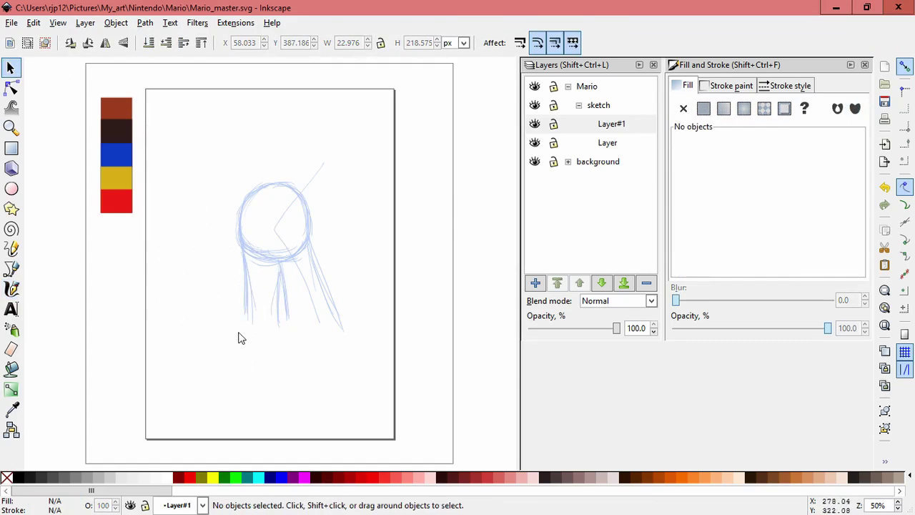
pyautogui.press('Delete')
pyautogui.moveTo(253, 296)
pyautogui.mouseDown()
pyautogui.moveTo(147, 300)
pyautogui.moveTo(154, 293)
pyautogui.mouseUp()
pyautogui.press('Delete')
# - Delete the surplus strokes around the middle leg lines
pyautogui.moveTo(278, 311)
pyautogui.mouseDown()
pyautogui.moveTo(262, 348)
pyautogui.moveTo(206, 397)
pyautogui.mouseUp()
pyautogui.press('Delete')
pyautogui.click(268, 308)
pyautogui.click(246, 352)
pyautogui.click(326, 336)
pyautogui.press('Delete')
# - Delete the stray strokes around the right leg and redraw its outer line with the Calligraphy tool
pyautogui.moveTo(341, 216); pyautogui.dragTo(355, 250)
pyautogui.moveTo(294, 296)
pyautogui.mouseDown()
pyautogui.moveTo(274, 228)
pyautogui.moveTo(351, 218)
pyautogui.mouseUp()
pyautogui.press('Delete')
pyautogui.moveTo(323, 285); pyautogui.dragTo(355, 229)
pyautogui.press('Delete')
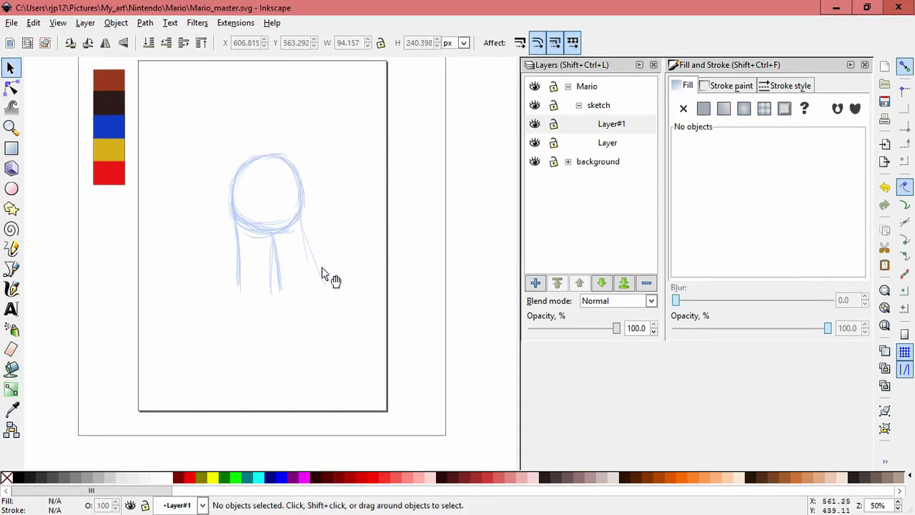
pyautogui.press('c')
pyautogui.moveTo(301, 210); pyautogui.dragTo(323, 285)
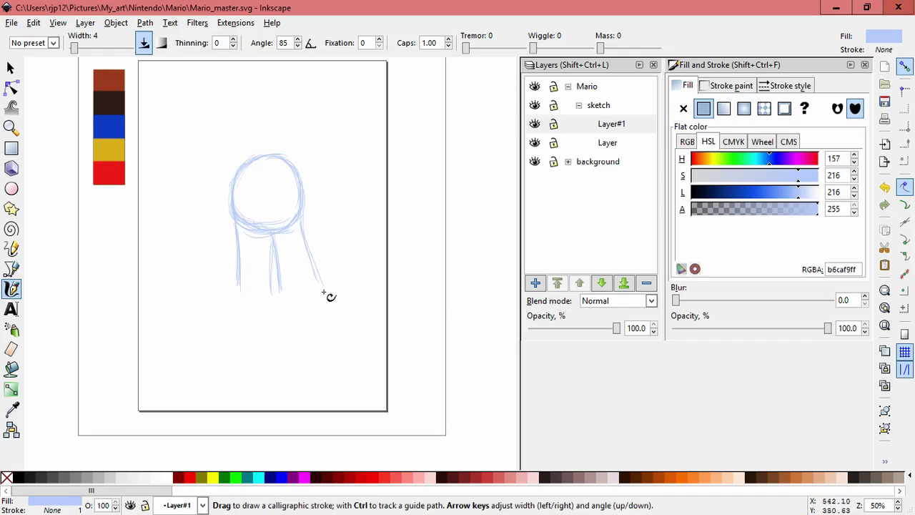
# - Add a new layer above the current one and sketch the rounded shoe beneath the right leg
pyautogui.click(535, 283)
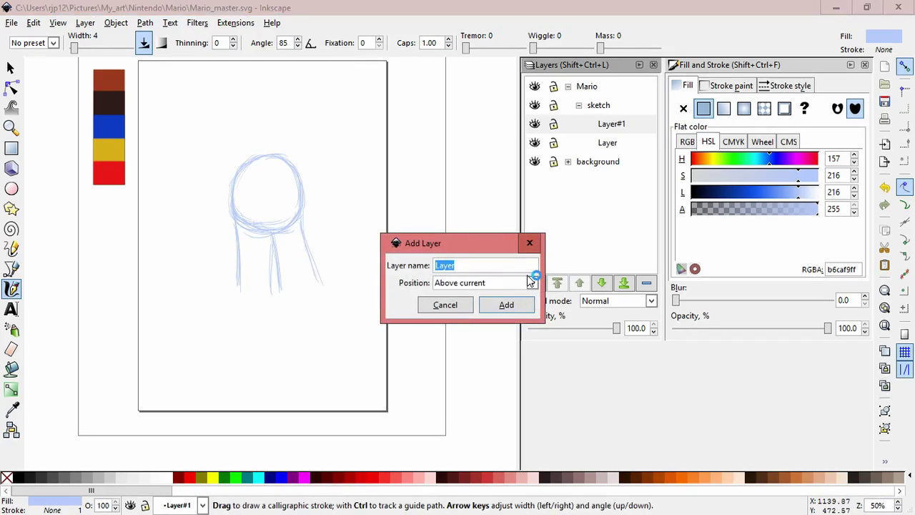
pyautogui.click(512, 305)
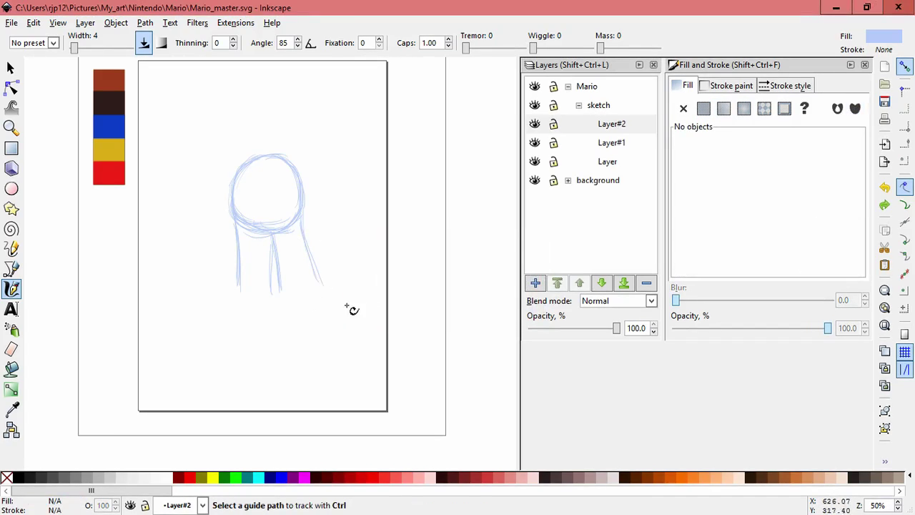
pyautogui.scroll(2, 347, 306)
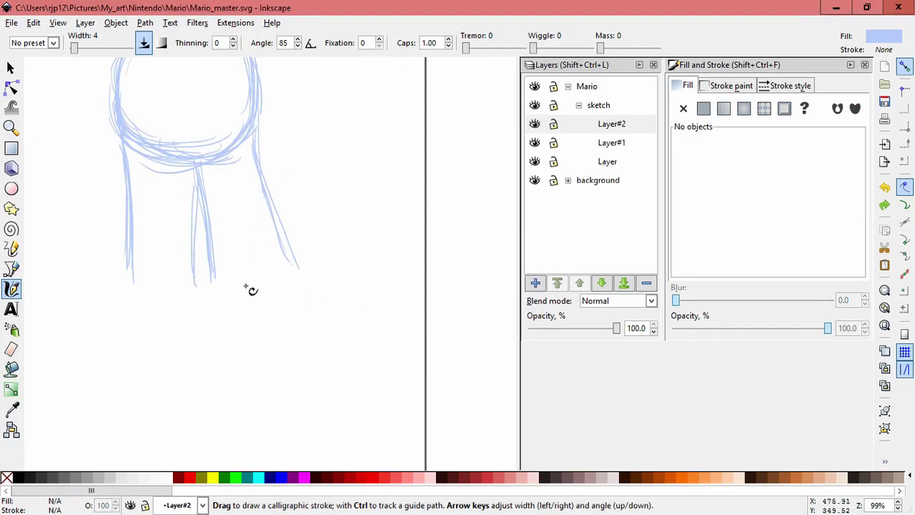
pyautogui.moveTo(240, 298); pyautogui.dragTo(298, 265)
pyautogui.moveTo(258, 294)
pyautogui.mouseDown()
pyautogui.moveTo(309, 279)
pyautogui.moveTo(317, 309)
pyautogui.mouseUp()
pyautogui.moveTo(319, 308)
pyautogui.mouseDown()
pyautogui.moveTo(309, 285)
pyautogui.moveTo(285, 271)
pyautogui.mouseUp()
pyautogui.moveTo(240, 304)
pyautogui.mouseDown()
pyautogui.moveTo(276, 271)
pyautogui.moveTo(251, 284)
pyautogui.moveTo(241, 309)
pyautogui.mouseUp()
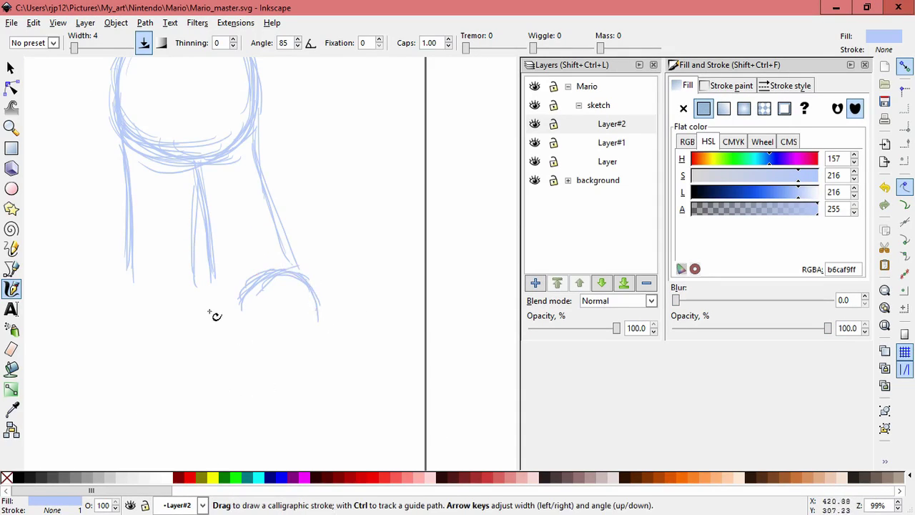
pyautogui.moveTo(240, 319)
pyautogui.mouseDown()
pyautogui.moveTo(246, 288)
pyautogui.moveTo(212, 312)
pyautogui.mouseUp()
pyautogui.moveTo(247, 352)
pyautogui.mouseDown()
pyautogui.moveTo(283, 343)
pyautogui.moveTo(329, 330)
pyautogui.mouseUp()
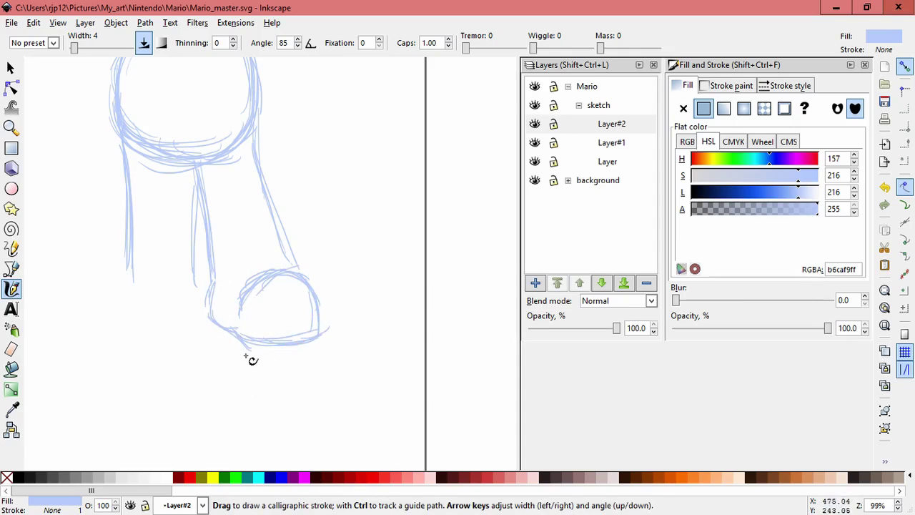
# - Sketch the thick curved sole under the right shoe, closing it at the toe and heel
pyautogui.scroll(2, 252, 359)
pyautogui.moveTo(266, 364); pyautogui.dragTo(383, 328)
pyautogui.moveTo(213, 355); pyautogui.dragTo(318, 345)
pyautogui.moveTo(207, 334)
pyautogui.mouseDown()
pyautogui.moveTo(266, 361)
pyautogui.moveTo(287, 356)
pyautogui.mouseUp()
pyautogui.moveTo(151, 313); pyautogui.dragTo(208, 334)
pyautogui.moveTo(147, 271); pyautogui.dragTo(155, 311)
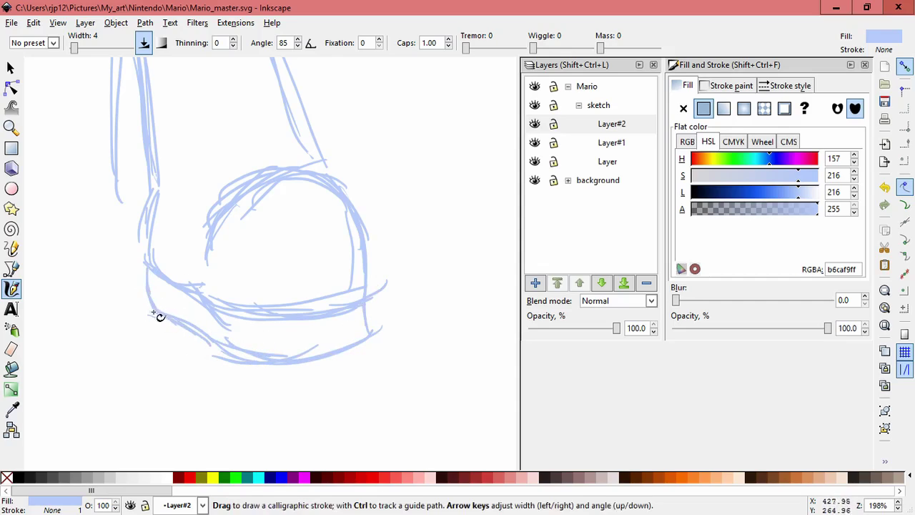
pyautogui.moveTo(213, 335); pyautogui.dragTo(318, 361)
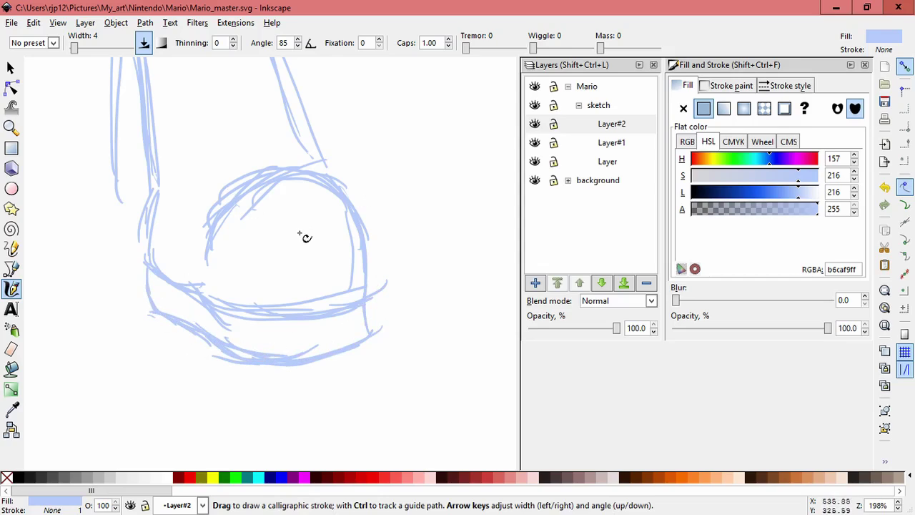
# - Extend the left leg's inner line and sketch the side-view shoe outline beneath it, undoing one misplaced stroke
pyautogui.scroll(-1, 299, 232)
pyautogui.scroll(-1, 288, 242)
pyautogui.moveTo(260, 234); pyautogui.dragTo(284, 194)
pyautogui.scroll(1, 203, 286)
pyautogui.moveTo(329, 236)
pyautogui.mouseDown()
pyautogui.moveTo(321, 219)
pyautogui.moveTo(327, 285)
pyautogui.mouseUp()
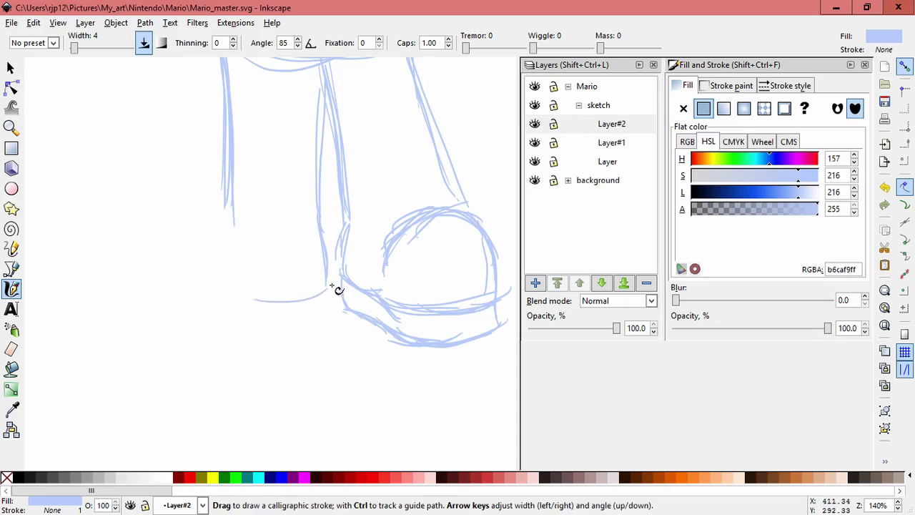
pyautogui.moveTo(327, 286)
pyautogui.mouseDown()
pyautogui.moveTo(203, 311)
pyautogui.moveTo(153, 295)
pyautogui.mouseUp()
pyautogui.moveTo(230, 226)
pyautogui.mouseDown()
pyautogui.moveTo(183, 230)
pyautogui.moveTo(169, 245)
pyautogui.moveTo(171, 307)
pyautogui.mouseUp()
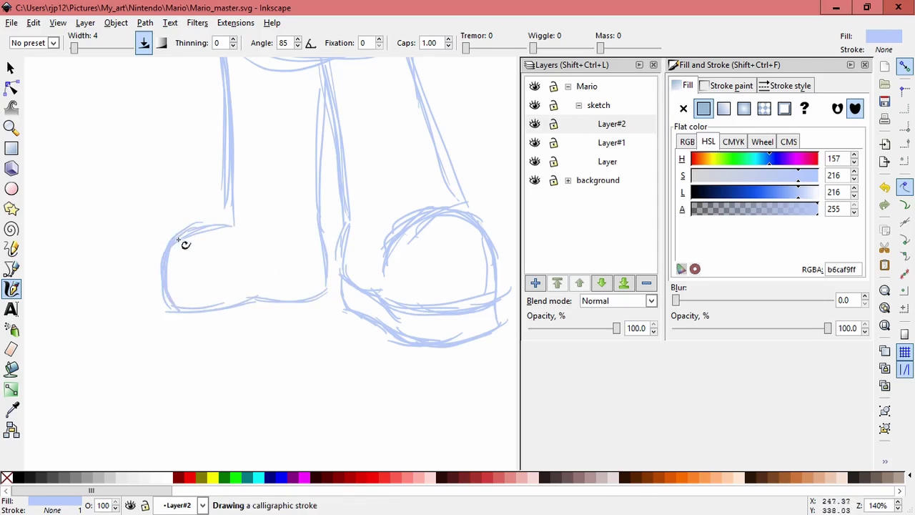
pyautogui.moveTo(192, 232); pyautogui.dragTo(237, 226)
pyautogui.moveTo(189, 300); pyautogui.dragTo(261, 296)
pyautogui.hotkey('ctrl', 'z')
pyautogui.moveTo(193, 310); pyautogui.dragTo(304, 302)
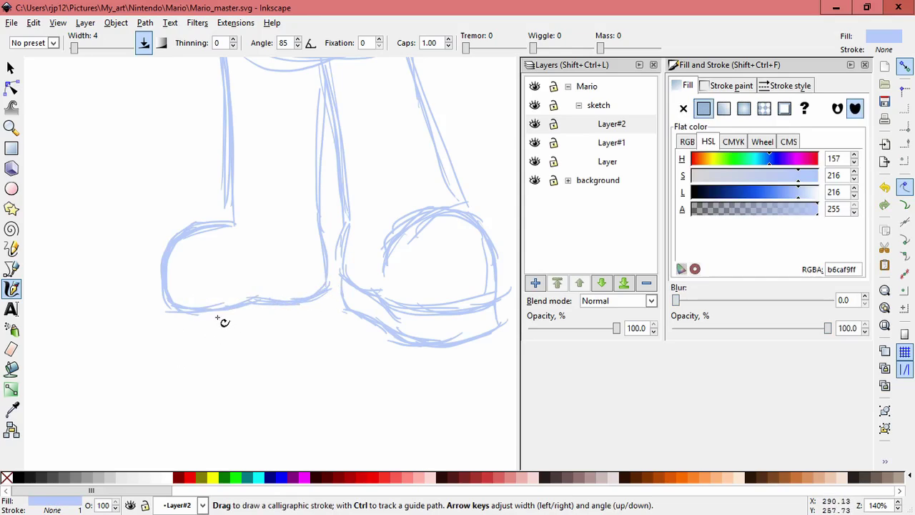
# - Sketch the front sole and the separate heel beneath the left shoe
pyautogui.scroll(2, 225, 325)
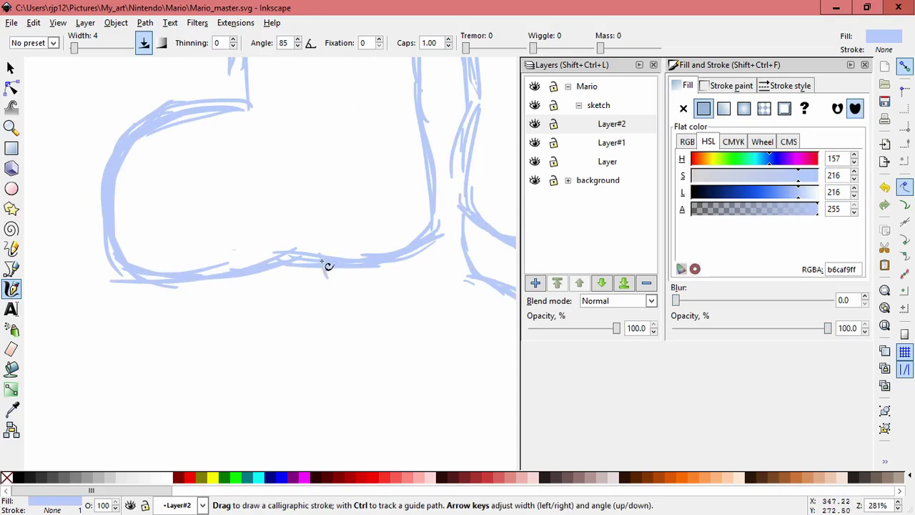
pyautogui.moveTo(318, 260)
pyautogui.mouseDown()
pyautogui.moveTo(299, 280)
pyautogui.moveTo(164, 328)
pyautogui.mouseUp()
pyautogui.moveTo(308, 285)
pyautogui.mouseDown()
pyautogui.moveTo(166, 328)
pyautogui.moveTo(278, 298)
pyautogui.moveTo(138, 300)
pyautogui.moveTo(174, 310)
pyautogui.moveTo(128, 279)
pyautogui.mouseUp()
pyautogui.moveTo(316, 274)
pyautogui.mouseDown()
pyautogui.moveTo(405, 277)
pyautogui.moveTo(438, 247)
pyautogui.mouseUp()
pyautogui.moveTo(432, 221); pyautogui.dragTo(433, 262)
pyautogui.moveTo(372, 284); pyautogui.dragTo(330, 288)
pyautogui.moveTo(318, 259); pyautogui.dragTo(344, 282)
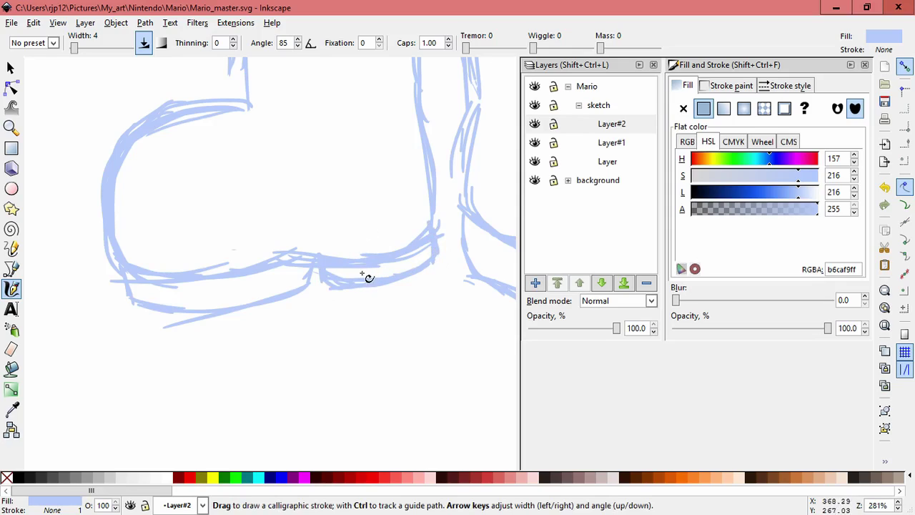
# - Reinforce the left shoe's lower edge and the toe end of its sole with extra strokes
pyautogui.moveTo(311, 255); pyautogui.dragTo(406, 237)
pyautogui.moveTo(262, 270); pyautogui.dragTo(251, 269)
pyautogui.moveTo(126, 265); pyautogui.dragTo(206, 285)
pyautogui.moveTo(211, 272); pyautogui.dragTo(297, 260)
pyautogui.moveTo(120, 258); pyautogui.dragTo(131, 296)
pyautogui.moveTo(121, 275)
pyautogui.mouseDown()
pyautogui.moveTo(142, 304)
pyautogui.moveTo(180, 311)
pyautogui.mouseUp()
# - Delete the stray stroke beneath the left shoe's sole
pyautogui.press('space')
pyautogui.moveTo(315, 326); pyautogui.dragTo(286, 389)
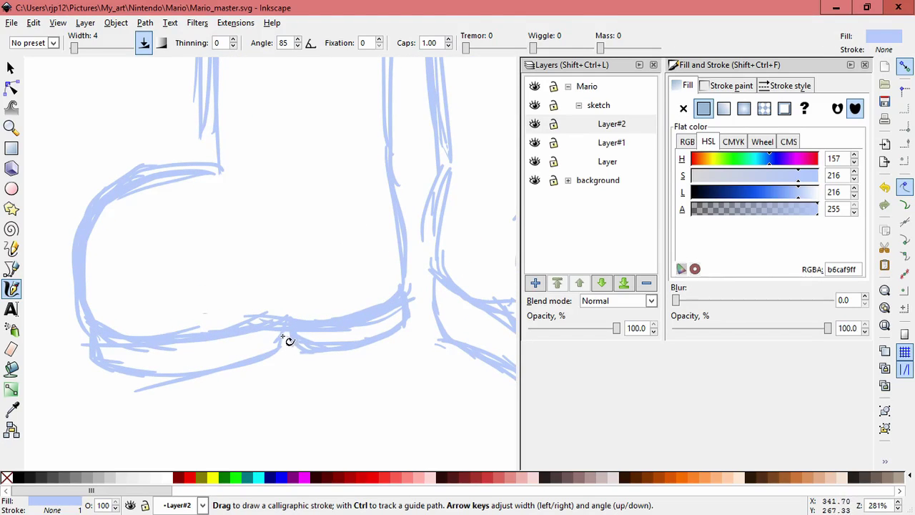
pyautogui.click(12, 69)
pyautogui.press('space')
pyautogui.moveTo(206, 288); pyautogui.dragTo(221, 267)
pyautogui.moveTo(42, 142); pyautogui.dragTo(312, 372)
pyautogui.click(96, 243)
pyautogui.moveTo(52, 101); pyautogui.dragTo(315, 387)
pyautogui.click(101, 250)
pyautogui.moveTo(84, 256); pyautogui.dragTo(84, 248)
pyautogui.click(260, 356)
pyautogui.moveTo(184, 354); pyautogui.dragTo(224, 422)
pyautogui.press('Delete')
# - Add another layer above the shoe layer for the torso
pyautogui.press('space')
pyautogui.moveTo(429, 324); pyautogui.dragTo(320, 364)
pyautogui.keyDown('ctrl'); pyautogui.scroll(-5, 355, 342); pyautogui.keyUp('ctrl')
pyautogui.keyDown('ctrl'); pyautogui.scroll(3, 361, 347); pyautogui.keyUp('ctrl')
pyautogui.moveTo(385, 291); pyautogui.dragTo(317, 392)
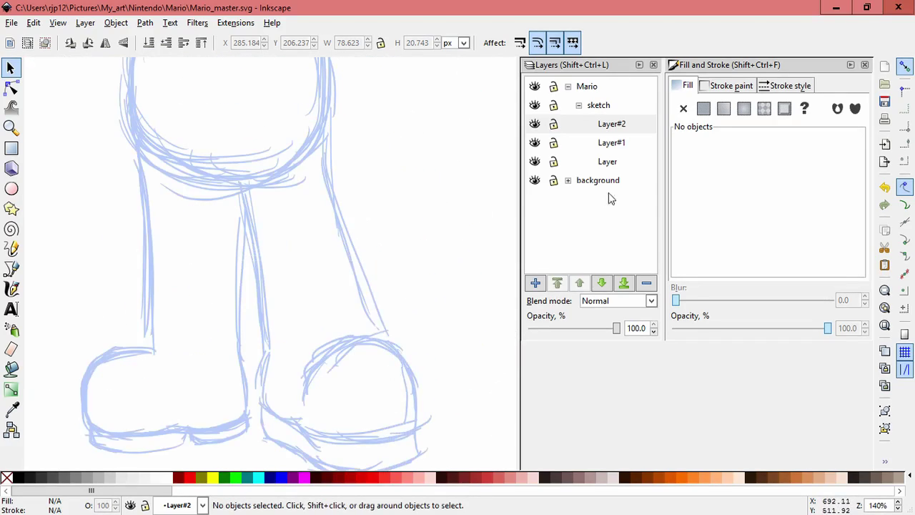
pyautogui.click(534, 283)
pyautogui.click(496, 302)
pyautogui.hotkey('ctrl', 'shift', 'n')
pyautogui.click(444, 302)
pyautogui.moveTo(448, 149); pyautogui.dragTo(451, 293)
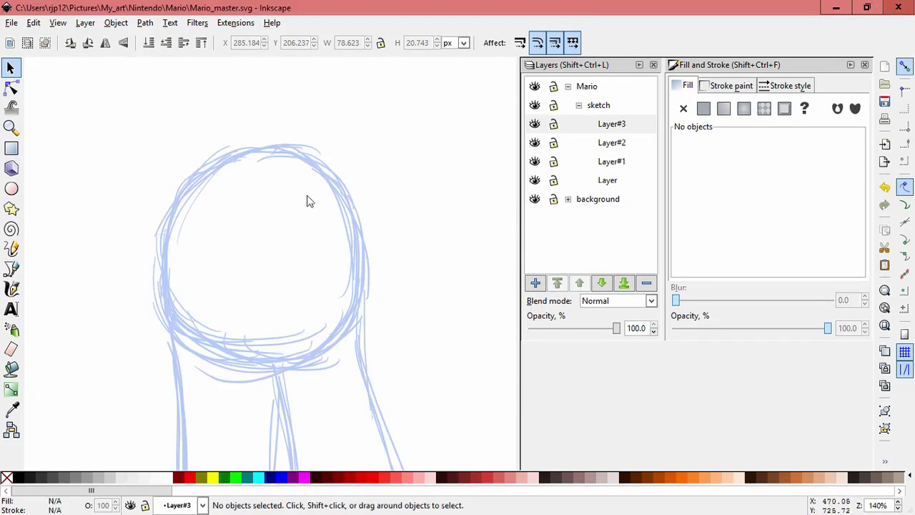
# - Sketch the torso outline around the round belly, with the shoulders rising above it, using the Calligraphy tool
pyautogui.click(11, 288)
pyautogui.scroll(-2, 400, 236)
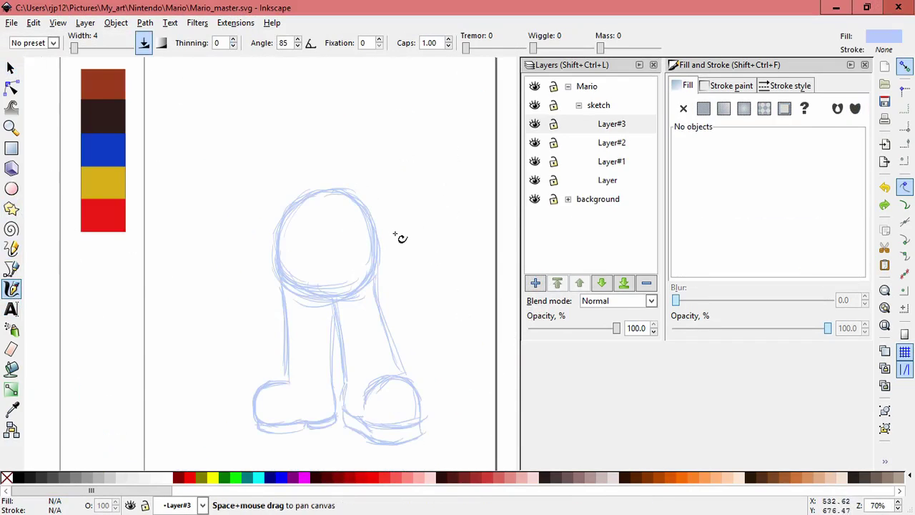
pyautogui.scroll(1, 379, 200)
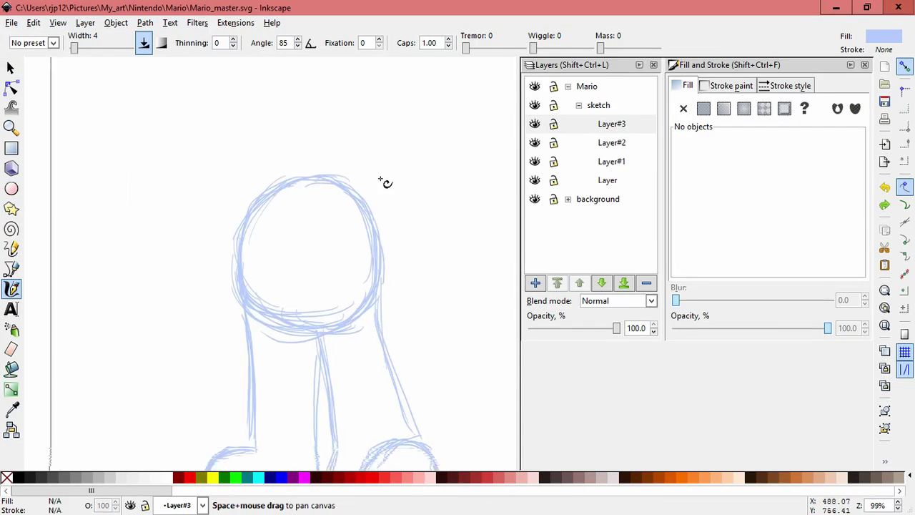
pyautogui.moveTo(388, 212); pyautogui.dragTo(393, 223)
pyautogui.moveTo(286, 213)
pyautogui.mouseDown()
pyautogui.moveTo(259, 274)
pyautogui.moveTo(261, 317)
pyautogui.moveTo(265, 246)
pyautogui.mouseUp()
pyautogui.moveTo(278, 341); pyautogui.dragTo(268, 337)
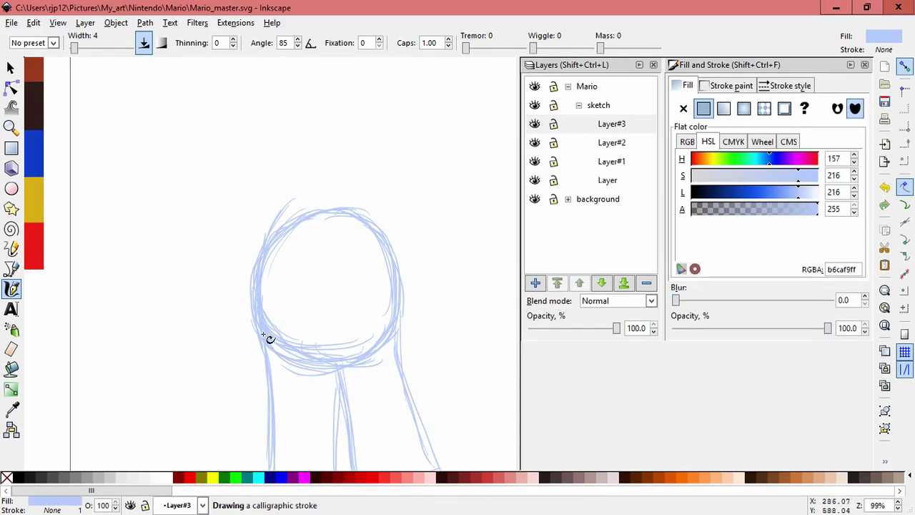
pyautogui.moveTo(258, 304); pyautogui.dragTo(270, 239)
pyautogui.moveTo(288, 205); pyautogui.dragTo(313, 188)
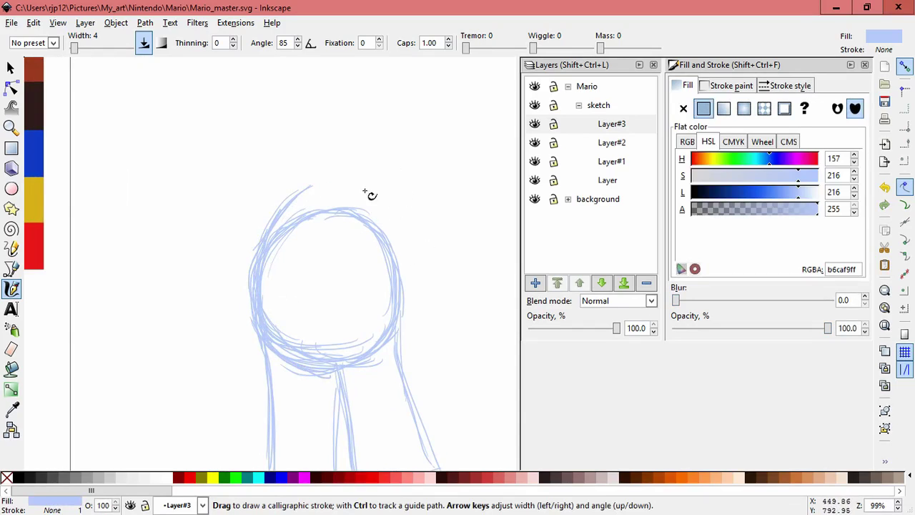
pyautogui.moveTo(320, 187)
pyautogui.mouseDown()
pyautogui.moveTo(388, 194)
pyautogui.moveTo(400, 256)
pyautogui.mouseUp()
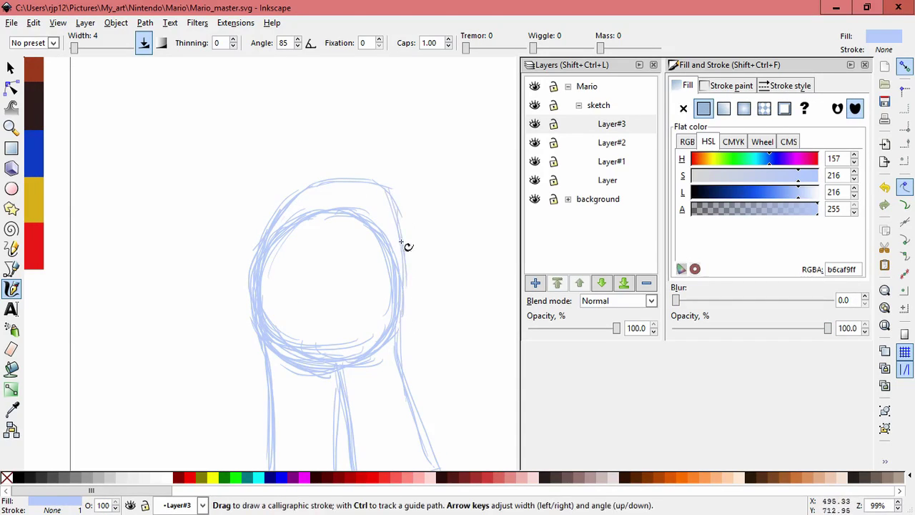
# - Add a new layer and sketch the bent left arm from the shoulder to the hip
pyautogui.click(535, 284)
pyautogui.click(505, 304)
pyautogui.moveTo(296, 189)
pyautogui.mouseDown()
pyautogui.moveTo(230, 240)
pyautogui.moveTo(250, 298)
pyautogui.mouseUp()
pyautogui.moveTo(225, 246); pyautogui.dragTo(225, 244)
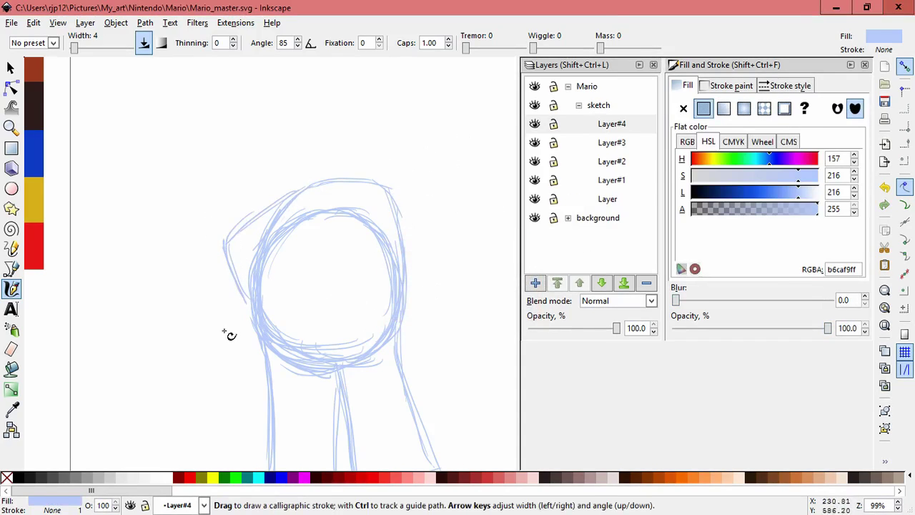
# - Sketch the fist resting on the hip at the end of the left arm
pyautogui.scroll(2, 236, 313)
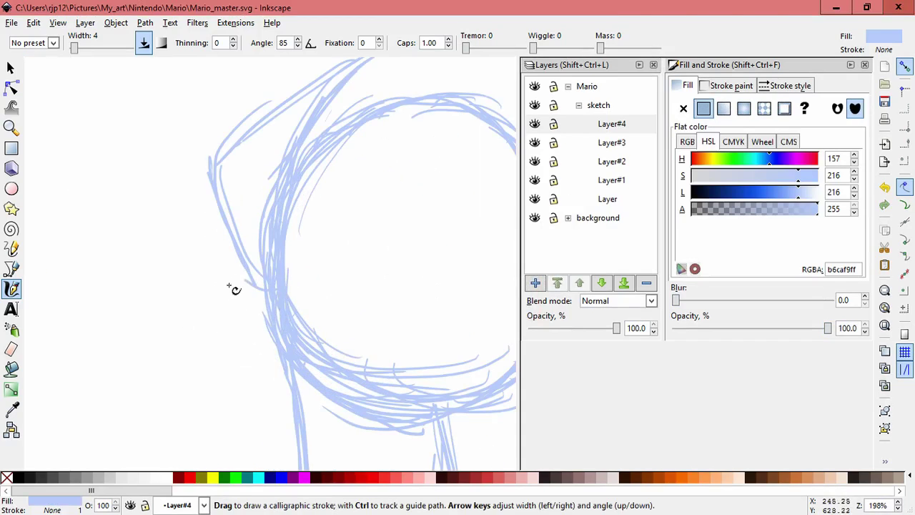
pyautogui.moveTo(236, 289)
pyautogui.mouseDown()
pyautogui.moveTo(243, 333)
pyautogui.moveTo(211, 330)
pyautogui.moveTo(275, 365)
pyautogui.mouseUp()
pyautogui.moveTo(223, 348); pyautogui.dragTo(260, 358)
pyautogui.moveTo(230, 365); pyautogui.dragTo(291, 355)
pyautogui.moveTo(211, 307)
pyautogui.mouseDown()
pyautogui.moveTo(230, 350)
pyautogui.moveTo(215, 326)
pyautogui.mouseUp()
pyautogui.moveTo(225, 294)
pyautogui.mouseDown()
pyautogui.moveTo(241, 294)
pyautogui.moveTo(243, 262)
pyautogui.mouseUp()
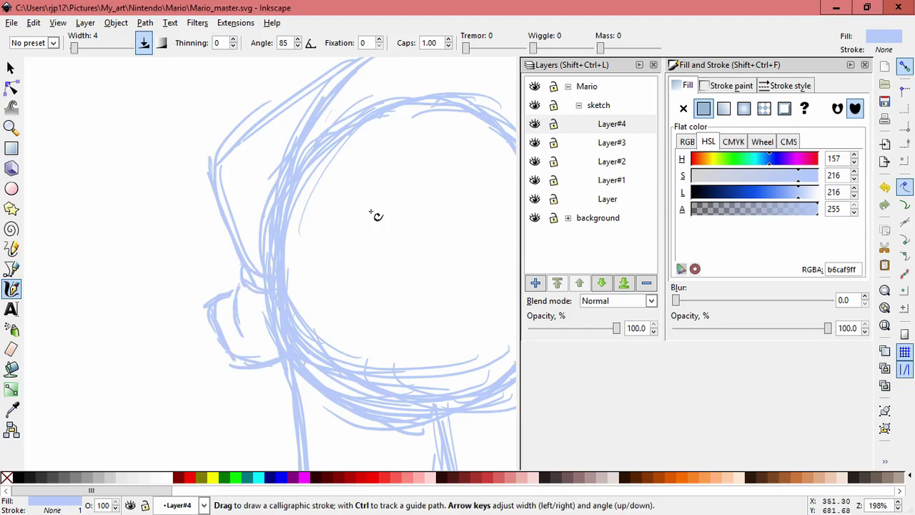
# - Add a new layer and sketch an oval at the right shoulder, undoing the extra stroke
pyautogui.scroll(-2, 401, 236)
pyautogui.moveTo(401, 237); pyautogui.dragTo(263, 253)
pyautogui.moveTo(403, 214); pyautogui.dragTo(402, 253)
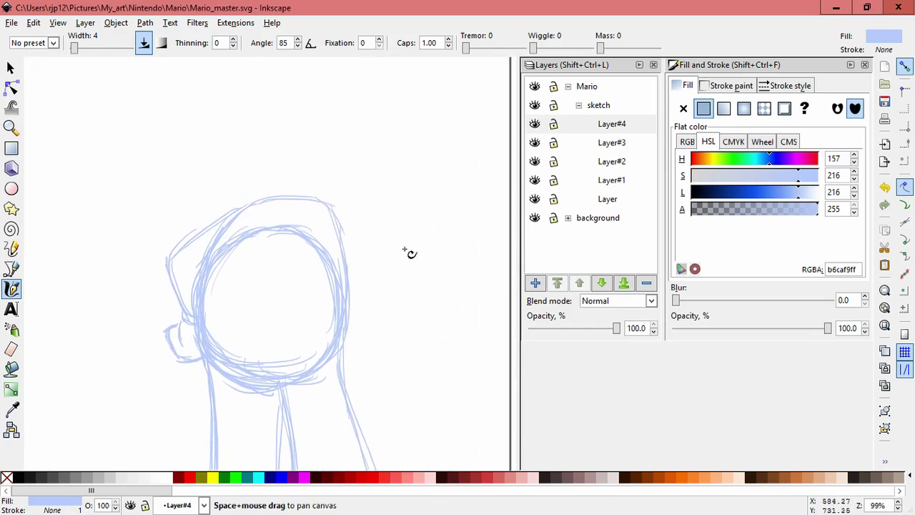
pyautogui.click(534, 283)
pyautogui.click(504, 305)
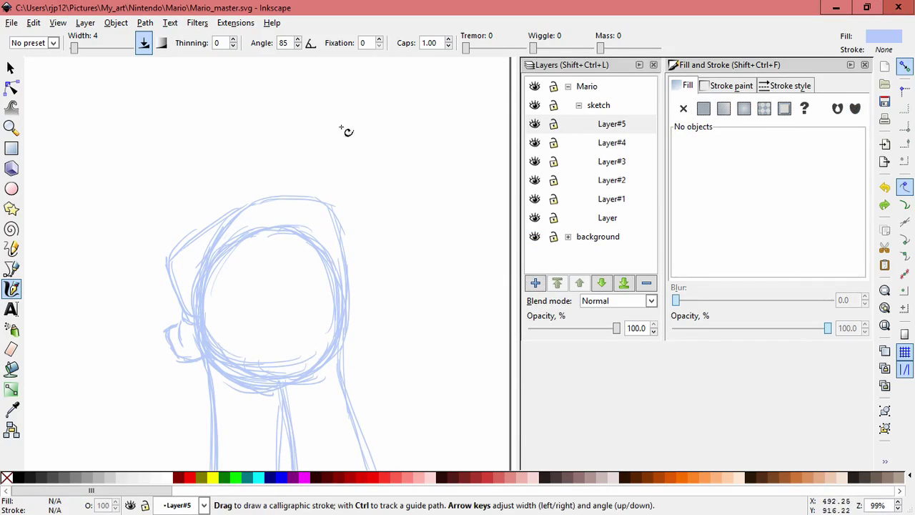
pyautogui.scroll(1, 373, 197)
pyautogui.moveTo(318, 247)
pyautogui.mouseDown()
pyautogui.moveTo(317, 286)
pyautogui.moveTo(327, 245)
pyautogui.mouseUp()
pyautogui.moveTo(356, 326); pyautogui.dragTo(418, 218)
pyautogui.hotkey('ctrl', 'z')
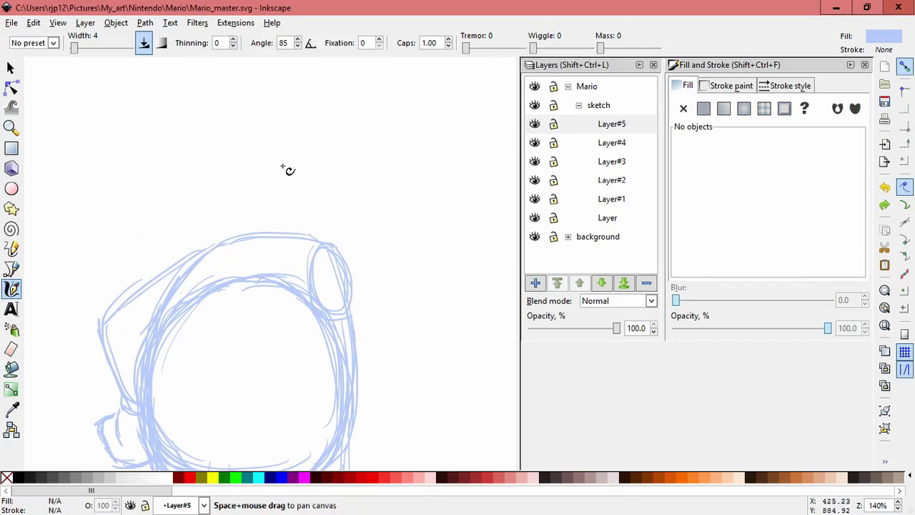
# - Sketch a large round head above the shoulders
pyautogui.scroll(-1, 304, 181)
pyautogui.moveTo(261, 133)
pyautogui.mouseDown()
pyautogui.moveTo(221, 219)
pyautogui.moveTo(255, 268)
pyautogui.moveTo(332, 266)
pyautogui.mouseUp()
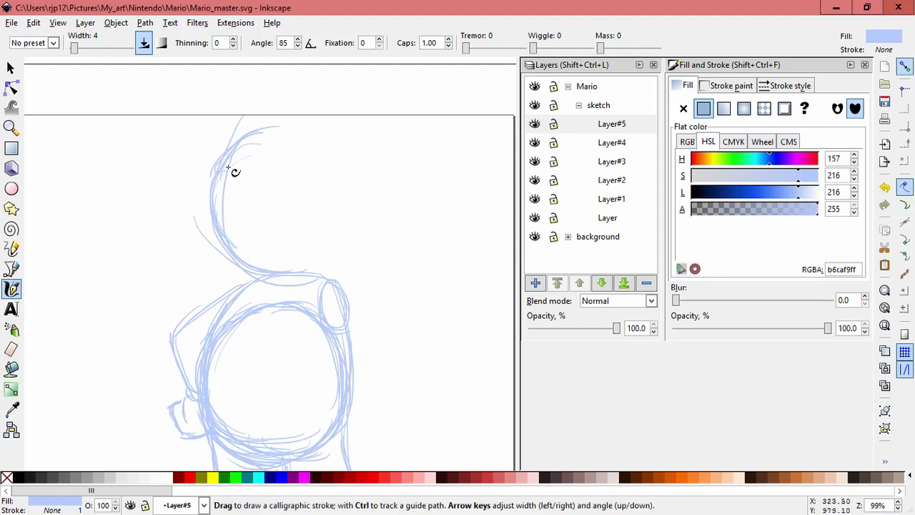
pyautogui.moveTo(267, 133)
pyautogui.mouseDown()
pyautogui.moveTo(357, 182)
pyautogui.moveTo(350, 205)
pyautogui.moveTo(323, 143)
pyautogui.moveTo(354, 188)
pyautogui.mouseUp()
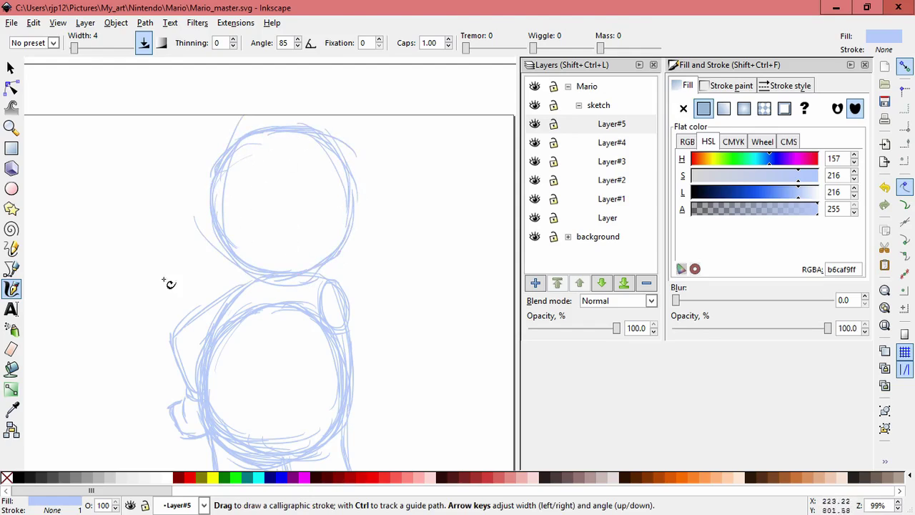
# - Delete the stray strokes around the outside and bottom of the head circle
pyautogui.click(8, 70)
pyautogui.moveTo(197, 228); pyautogui.dragTo(110, 214)
pyautogui.press('Delete')
pyautogui.moveTo(237, 121); pyautogui.dragTo(112, 128)
pyautogui.press('Delete')
pyautogui.moveTo(270, 288); pyautogui.dragTo(95, 290)
pyautogui.press('Delete')
pyautogui.moveTo(316, 277)
pyautogui.mouseDown()
pyautogui.moveTo(346, 289)
pyautogui.moveTo(450, 231)
pyautogui.mouseUp()
pyautogui.press('Delete')
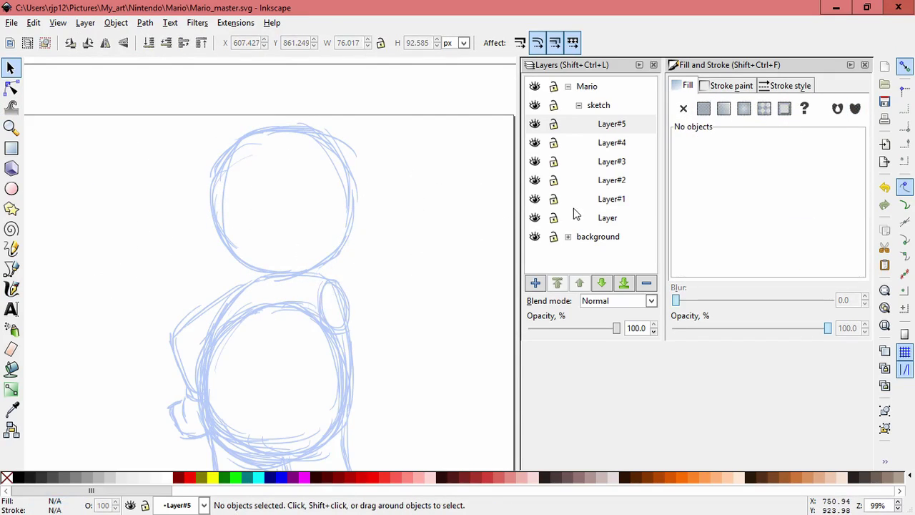
# - Lock all the sketch layers below Layer#5
pyautogui.click(554, 218)
pyautogui.click(554, 199)
pyautogui.click(554, 181)
# - Select all the head strokes and move them slightly down toward the shoulders
pyautogui.click(411, 200)
pyautogui.press('space')
pyautogui.moveTo(382, 234); pyautogui.dragTo(367, 158)
pyautogui.moveTo(371, 201); pyautogui.dragTo(385, 237)
pyautogui.moveTo(181, 97); pyautogui.dragTo(433, 280)
pyautogui.moveTo(364, 197)
pyautogui.mouseDown()
pyautogui.moveTo(363, 213)
pyautogui.moveTo(368, 202)
pyautogui.moveTo(292, 74)
pyautogui.moveTo(364, 230)
pyautogui.moveTo(407, 295)
pyautogui.mouseUp()
pyautogui.click(412, 256)
pyautogui.press('space')
pyautogui.press('space')
pyautogui.moveTo(346, 165); pyautogui.dragTo(362, 180)
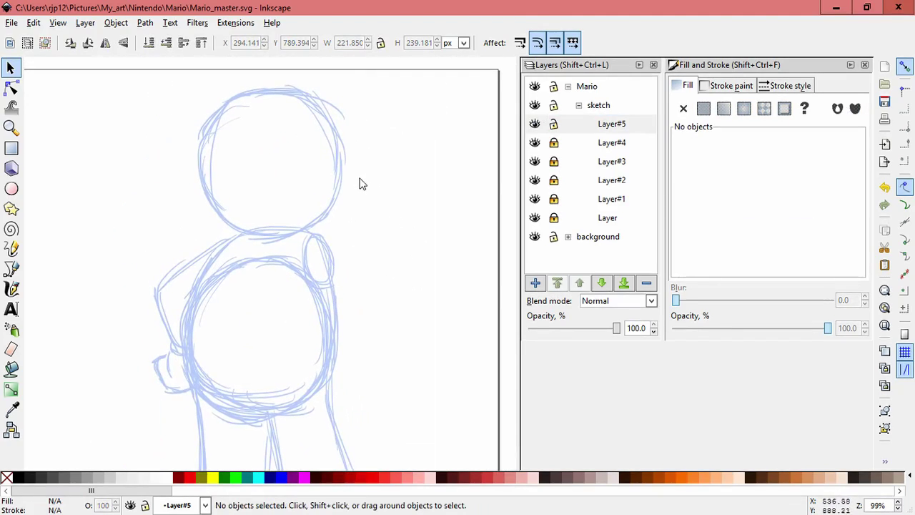
# - Add a new layer above Layer#5 and sketch a round nose in the middle of the head
pyautogui.scroll(1, 364, 183)
pyautogui.moveTo(346, 140); pyautogui.dragTo(402, 229)
pyautogui.click(535, 283)
pyautogui.press('Return')
pyautogui.press('c')
pyautogui.hotkey('ctrl', 'shift', 'n')
pyautogui.press('Escape')
pyautogui.moveTo(421, 199); pyautogui.dragTo(397, 243)
pyautogui.hotkey('ctrl', 'z')
pyautogui.scroll(1, 332, 255)
pyautogui.moveTo(248, 225)
pyautogui.mouseDown()
pyautogui.moveTo(256, 268)
pyautogui.moveTo(238, 252)
pyautogui.moveTo(250, 222)
pyautogui.moveTo(292, 241)
pyautogui.moveTo(317, 239)
pyautogui.moveTo(298, 294)
pyautogui.moveTo(319, 258)
pyautogui.moveTo(305, 229)
pyautogui.moveTo(245, 231)
pyautogui.moveTo(251, 292)
pyautogui.moveTo(297, 290)
pyautogui.moveTo(289, 294)
pyautogui.mouseUp()
pyautogui.moveTo(243, 283); pyautogui.dragTo(279, 294)
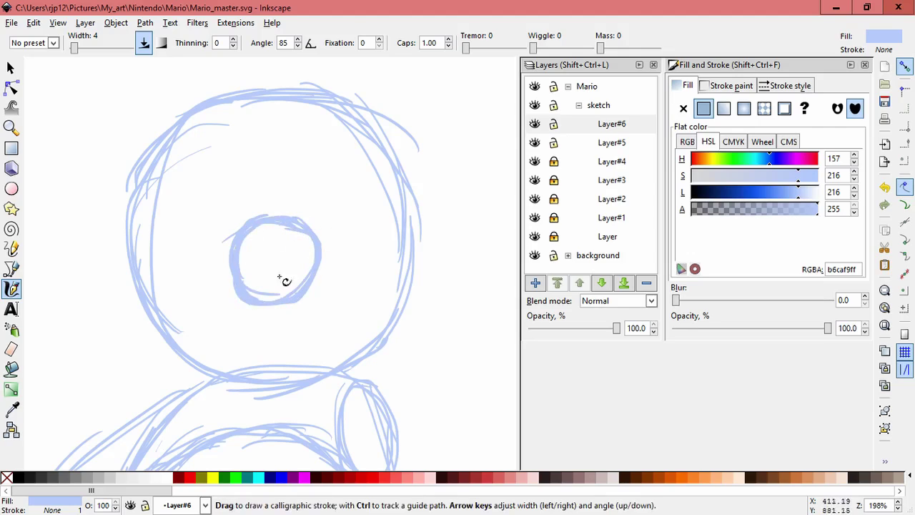
# - Add another layer above Layer#6 and sketch the mustache guide: curved lines beside the nose and a wide arc below it
pyautogui.click(535, 283)
pyautogui.click(504, 306)
pyautogui.moveTo(235, 299); pyautogui.dragTo(171, 278)
pyautogui.moveTo(298, 290)
pyautogui.mouseDown()
pyautogui.moveTo(320, 293)
pyautogui.moveTo(379, 263)
pyautogui.mouseUp()
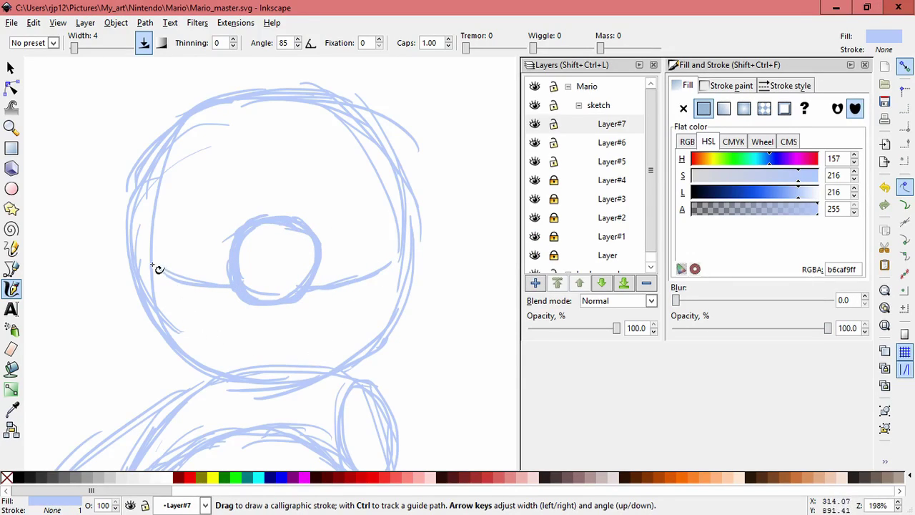
pyautogui.moveTo(158, 289)
pyautogui.mouseDown()
pyautogui.moveTo(188, 337)
pyautogui.moveTo(226, 359)
pyautogui.moveTo(175, 321)
pyautogui.moveTo(271, 343)
pyautogui.moveTo(336, 323)
pyautogui.moveTo(401, 266)
pyautogui.mouseUp()
pyautogui.moveTo(375, 304); pyautogui.dragTo(265, 350)
pyautogui.moveTo(325, 341); pyautogui.dragTo(230, 358)
pyautogui.moveTo(155, 263); pyautogui.dragTo(183, 320)
pyautogui.moveTo(162, 279); pyautogui.dragTo(215, 345)
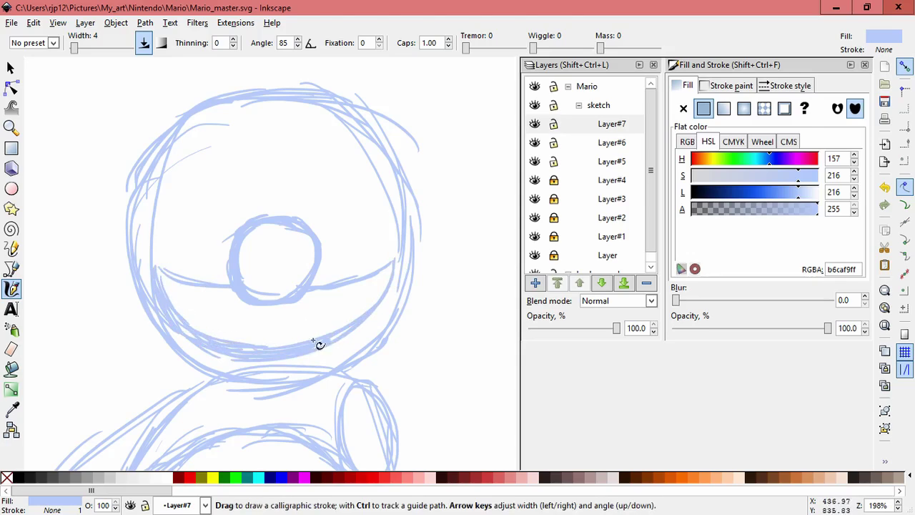
# - Add a layer above Layer#7 and sketch the mustache's outer curve at the right end of the guide
pyautogui.click(535, 283)
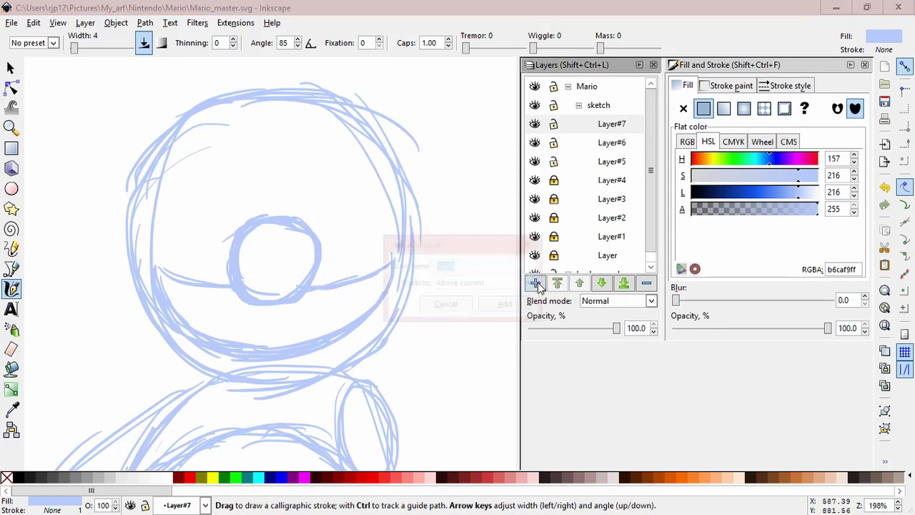
pyautogui.click(507, 305)
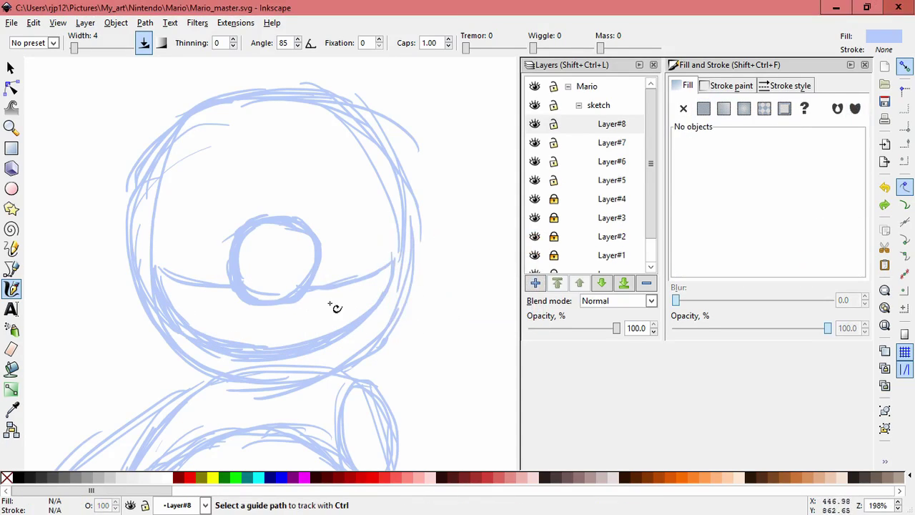
pyautogui.scroll(1, 333, 307)
pyautogui.moveTo(417, 245); pyautogui.dragTo(419, 304)
pyautogui.hotkey('ctrl', 'z')
pyautogui.moveTo(419, 247)
pyautogui.mouseDown()
pyautogui.moveTo(419, 282)
pyautogui.moveTo(384, 317)
pyautogui.mouseUp()
pyautogui.moveTo(418, 246); pyautogui.dragTo(392, 310)
# - Sketch the scalloped lower edge of the mustache along the guide arc from one end to the other
pyautogui.moveTo(90, 293); pyautogui.dragTo(78, 265)
pyautogui.moveTo(111, 343)
pyautogui.mouseDown()
pyautogui.moveTo(128, 361)
pyautogui.moveTo(159, 369)
pyautogui.mouseUp()
pyautogui.moveTo(133, 355); pyautogui.dragTo(170, 368)
pyautogui.moveTo(383, 319); pyautogui.dragTo(329, 360)
pyautogui.moveTo(381, 328); pyautogui.dragTo(322, 364)
pyautogui.moveTo(172, 364); pyautogui.dragTo(289, 384)
pyautogui.moveTo(219, 394); pyautogui.dragTo(230, 386)
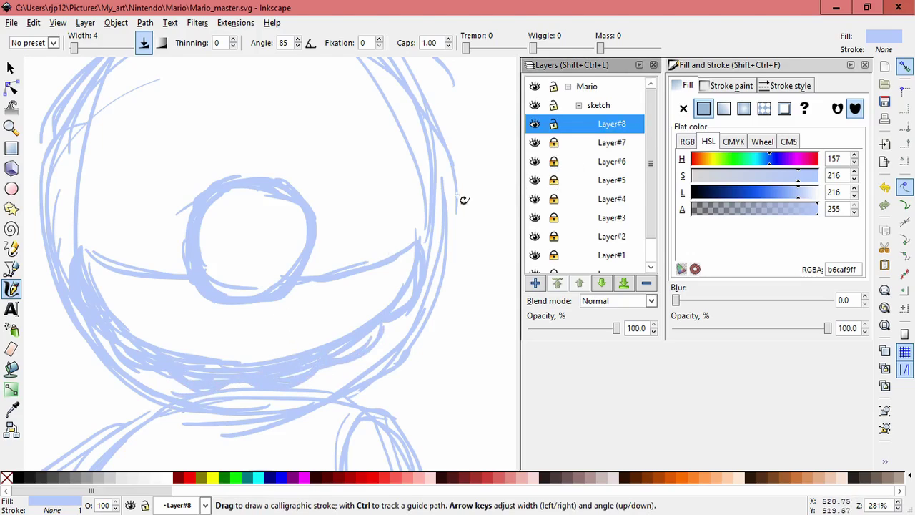
# - Select all the mustache strokes on Layer#8 and recolour them with the dark brown 2d1b1b sampled from the palette swatch beside the page
pyautogui.click(11, 67)
pyautogui.keyDown('ctrl'); pyautogui.scroll(-1, 337, 180); pyautogui.keyUp('ctrl')
pyautogui.moveTo(108, 183); pyautogui.dragTo(413, 346)
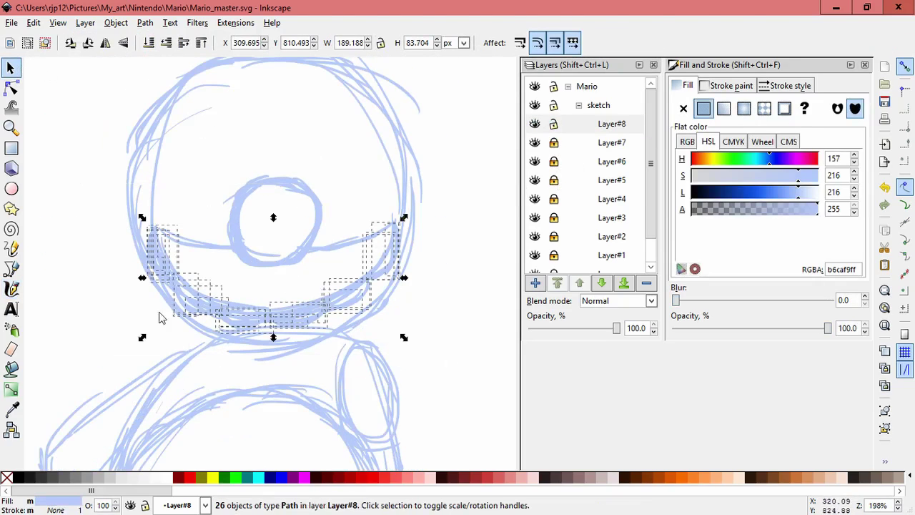
pyautogui.hscroll(-15, 351, 368)
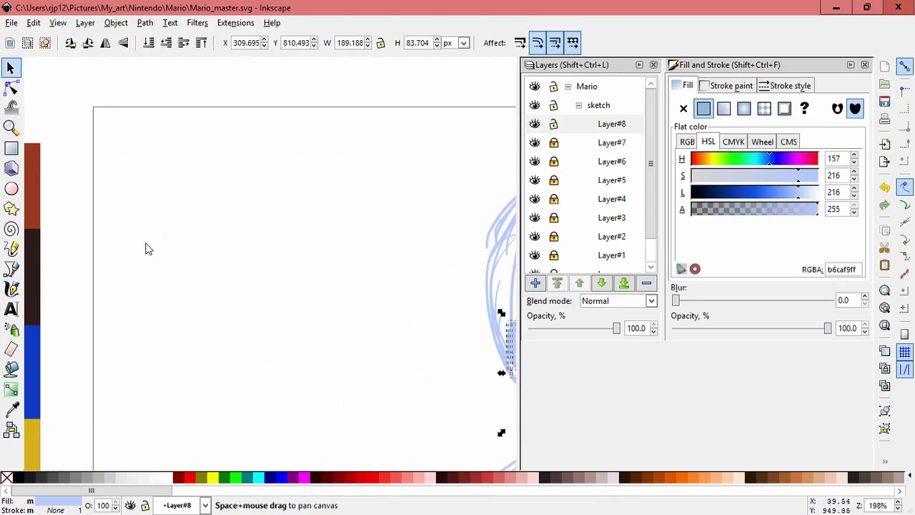
pyautogui.click(11, 410)
pyautogui.click(85, 208)
pyautogui.press('space')
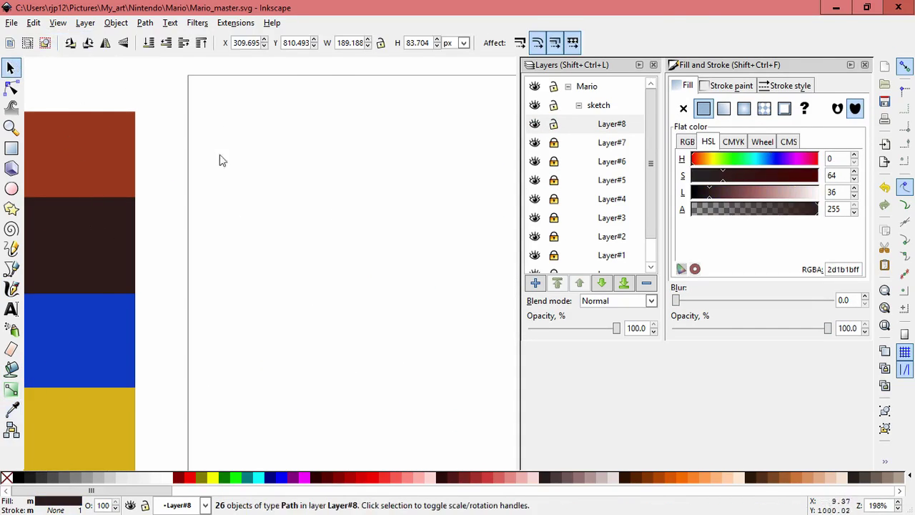
pyautogui.click(170, 130)
pyautogui.moveTo(257, 171); pyautogui.dragTo(208, 160)
pyautogui.hscroll(10, 207, 161)
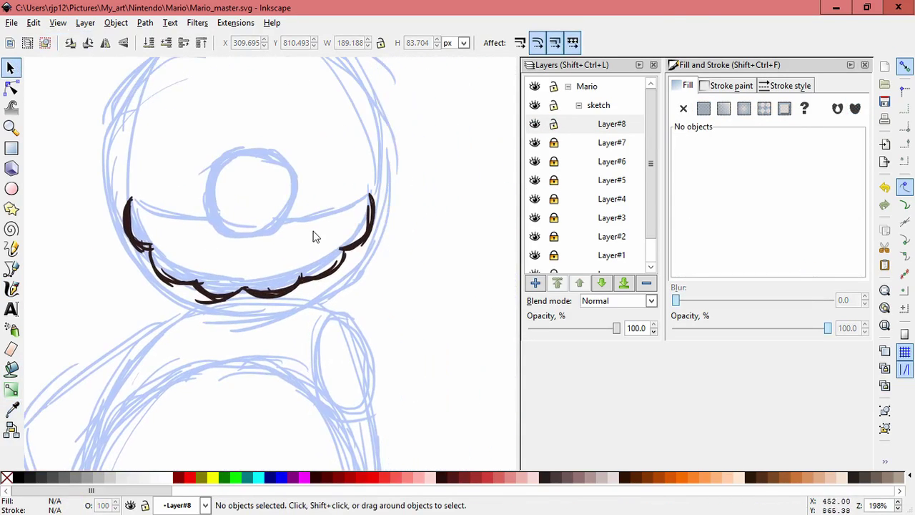
# - Draw the mustache's curved upper edge in dark brown from one tip to the other, across the bottom of the nose
pyautogui.scroll(1, 329, 223)
pyautogui.moveTo(295, 228); pyautogui.dragTo(354, 243)
pyautogui.press('c')
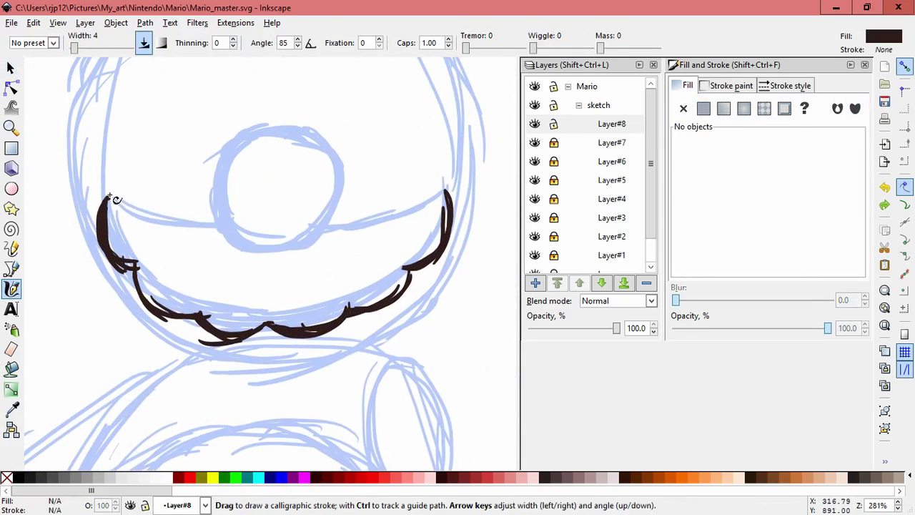
pyautogui.moveTo(112, 199); pyautogui.dragTo(184, 232)
pyautogui.press('Escape')
pyautogui.moveTo(107, 195); pyautogui.dragTo(213, 239)
pyautogui.moveTo(139, 219); pyautogui.dragTo(215, 241)
pyautogui.moveTo(152, 225); pyautogui.dragTo(274, 252)
pyautogui.moveTo(175, 232)
pyautogui.mouseDown()
pyautogui.moveTo(288, 251)
pyautogui.moveTo(393, 219)
pyautogui.mouseUp()
pyautogui.moveTo(330, 244)
pyautogui.mouseDown()
pyautogui.moveTo(437, 203)
pyautogui.moveTo(356, 235)
pyautogui.mouseUp()
pyautogui.hotkey('ctrl', 'z')
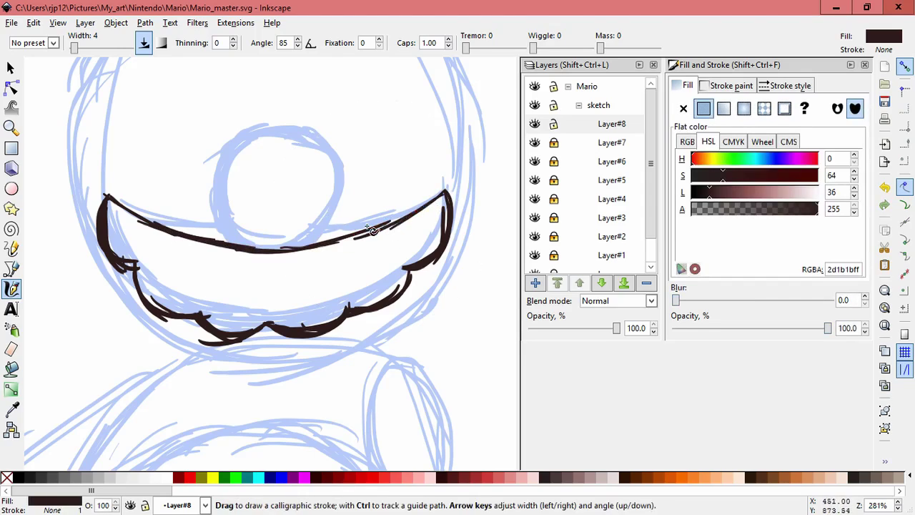
# - Scale the whole mustache down to about 145 by 56 px, centre it under the nose, and save the drawing
pyautogui.click(10, 67)
pyautogui.moveTo(63, 166); pyautogui.dragTo(516, 369)
pyautogui.moveTo(458, 185); pyautogui.dragTo(372, 223)
pyautogui.moveTo(334, 266); pyautogui.dragTo(380, 216)
pyautogui.moveTo(278, 307); pyautogui.dragTo(285, 294)
pyautogui.moveTo(334, 221); pyautogui.dragTo(331, 226)
pyautogui.press('Escape')
pyautogui.hotkey('ctrl', 's')
pyautogui.press('5')
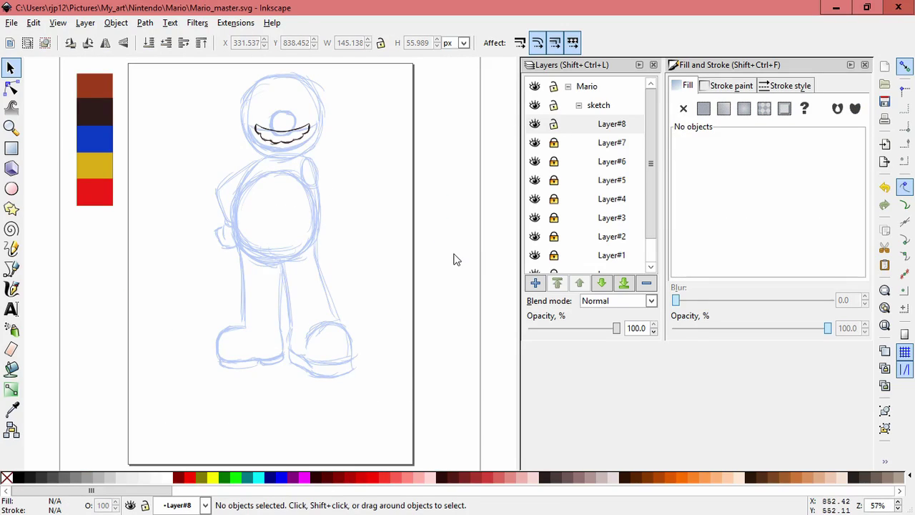
# - Unlock all the sketch layers from Layer#7 down to the lowest one, Layer
pyautogui.press('z')
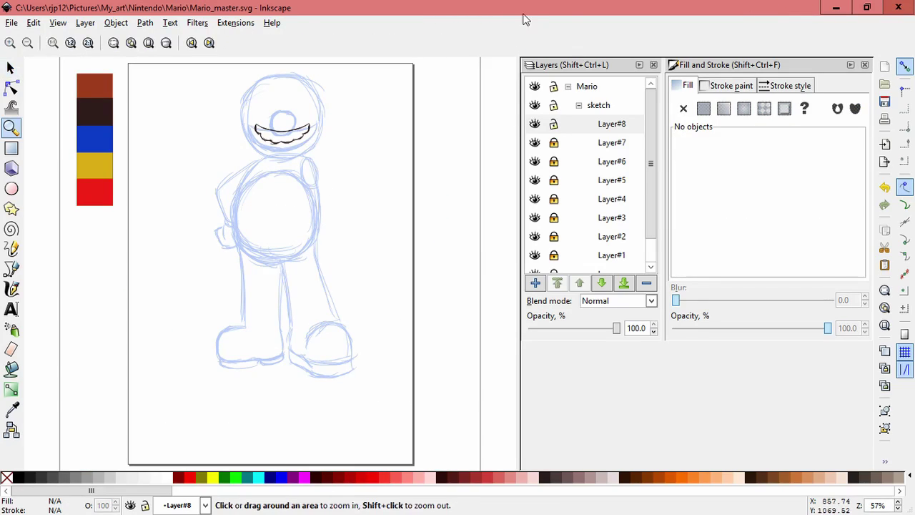
pyautogui.press('c')
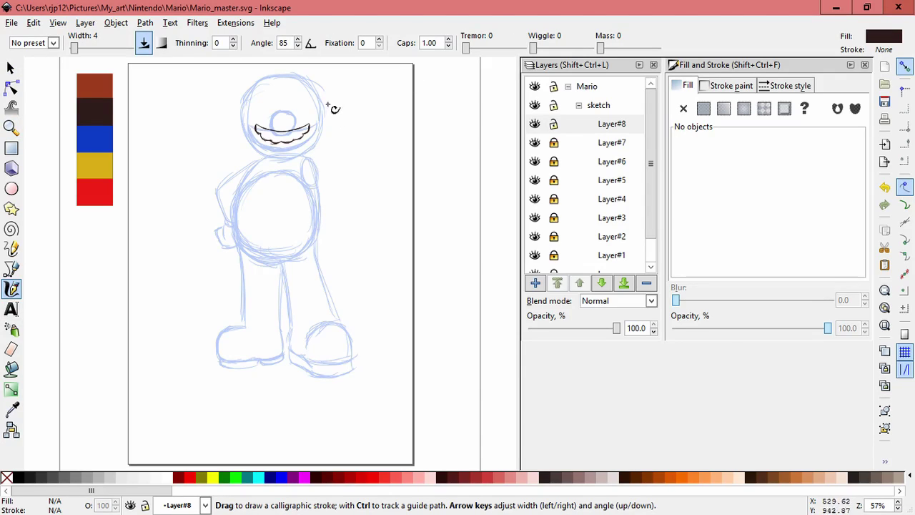
pyautogui.click(554, 142)
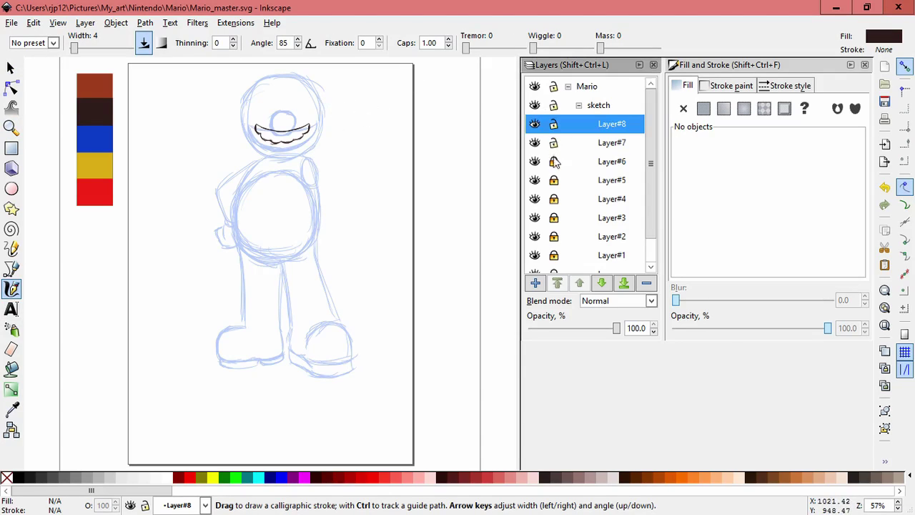
pyautogui.scroll(-1, 642, 234)
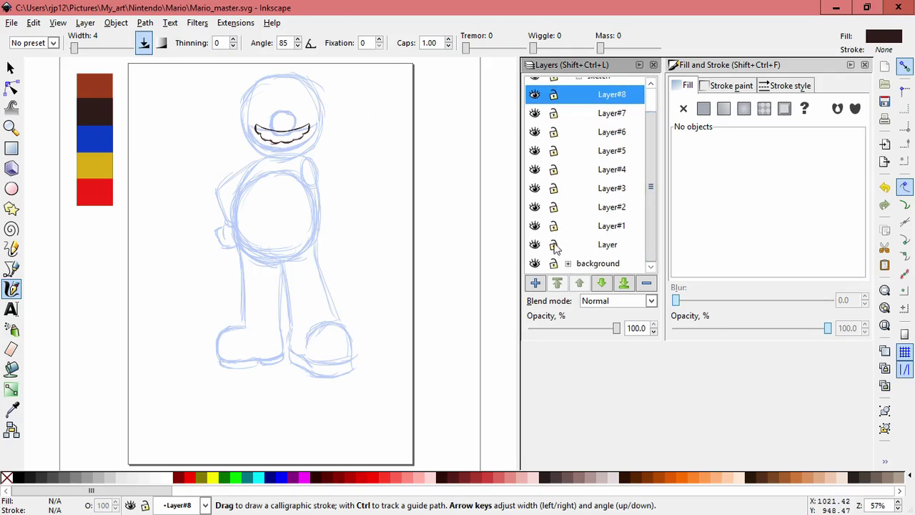
# - Select the entire character sketch and move it down and slightly left on the page
pyautogui.click(11, 67)
pyautogui.moveTo(151, 62); pyautogui.dragTo(443, 333)
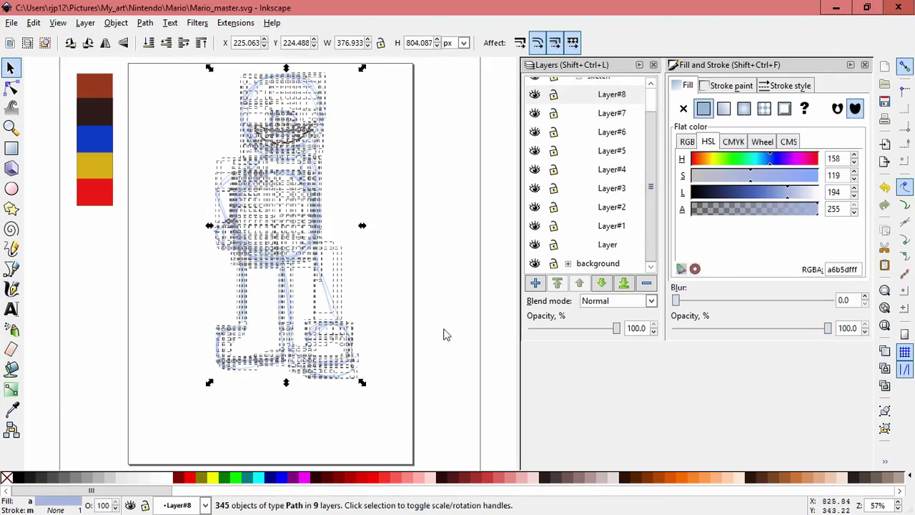
pyautogui.moveTo(315, 205)
pyautogui.mouseDown()
pyautogui.moveTo(318, 248)
pyautogui.moveTo(304, 252)
pyautogui.moveTo(299, 268)
pyautogui.mouseUp()
pyautogui.click(370, 208)
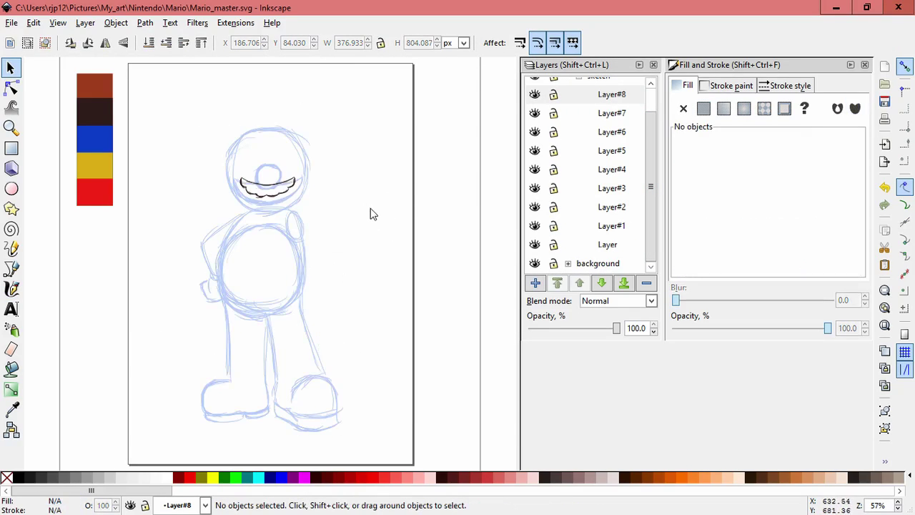
# - Hide Layer#7, lock every sketch layer below Layer#8, and toggle Layer#8's visibility off and back on
pyautogui.click(533, 114)
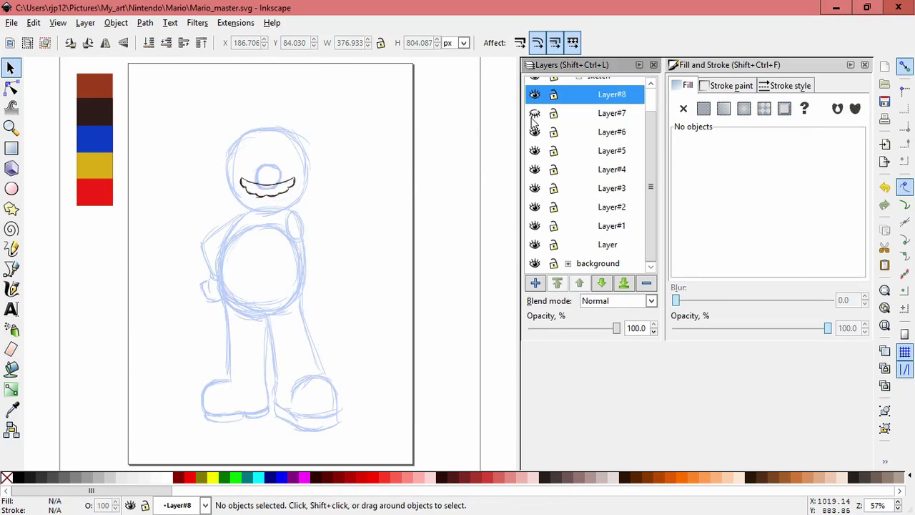
pyautogui.scroll(1, 652, 161)
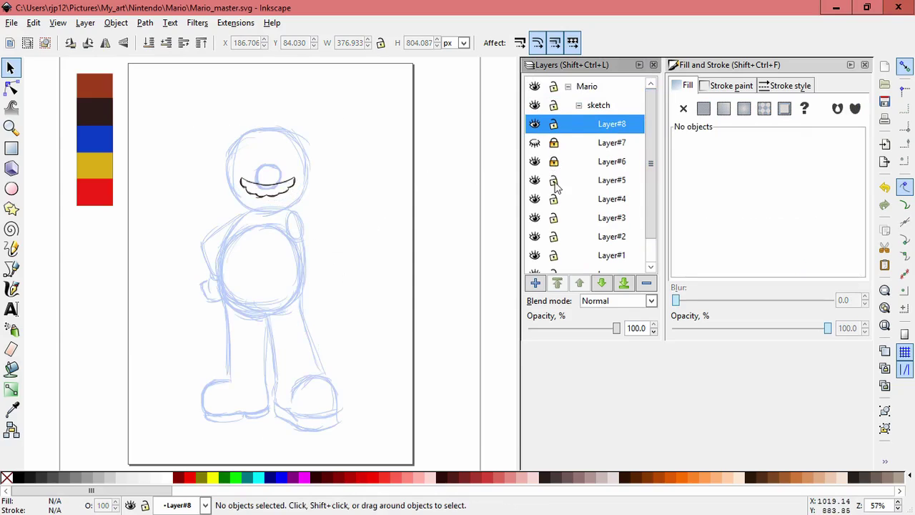
pyautogui.scroll(-1, 555, 243)
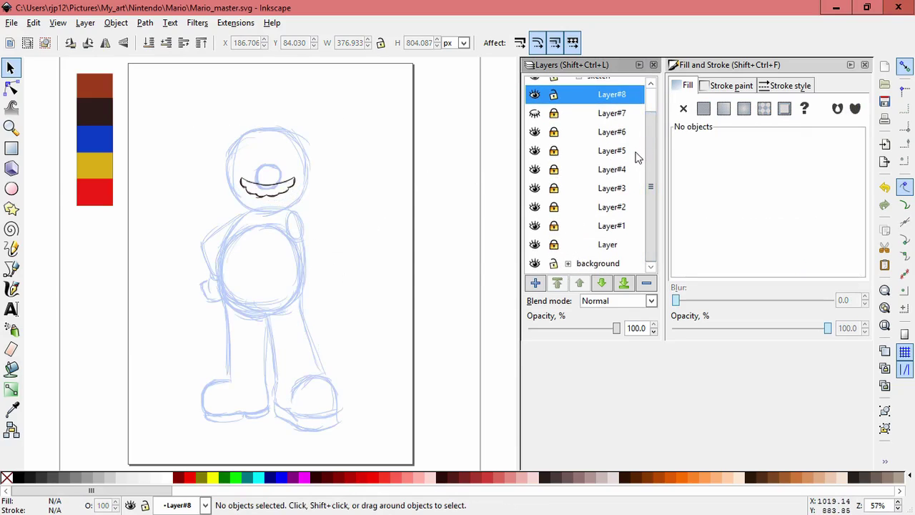
pyautogui.scroll(1, 641, 163)
pyautogui.click(535, 125)
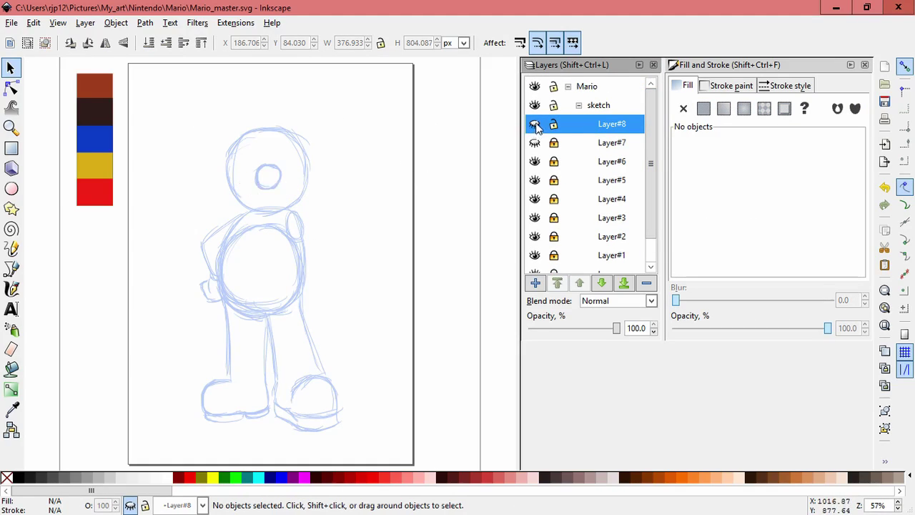
pyautogui.click(535, 124)
# - Add a new layer above Layer#8 and sample the sketch's light blue as the calligraphy colour
pyautogui.click(535, 283)
pyautogui.press('Return')
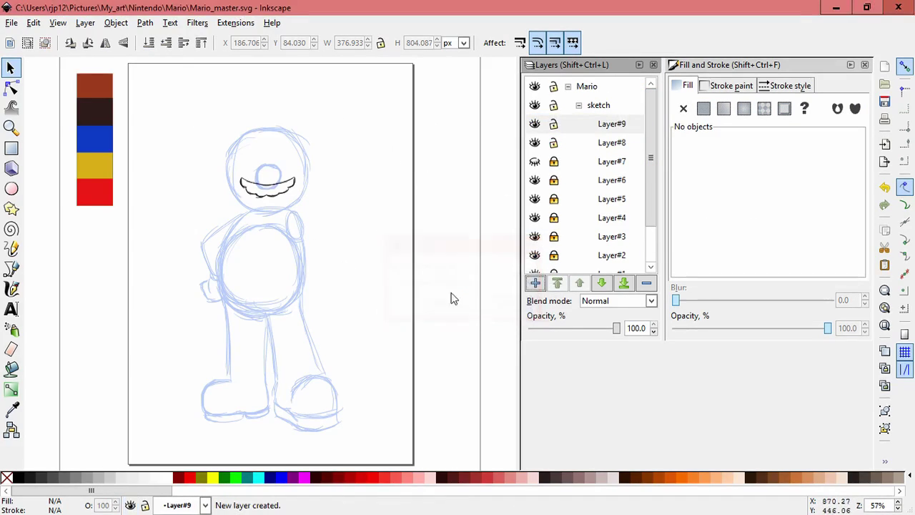
pyautogui.click(11, 289)
pyautogui.moveTo(351, 179); pyautogui.dragTo(338, 262)
pyautogui.hotkey('ctrl', 'z')
pyautogui.scroll(3, 324, 188)
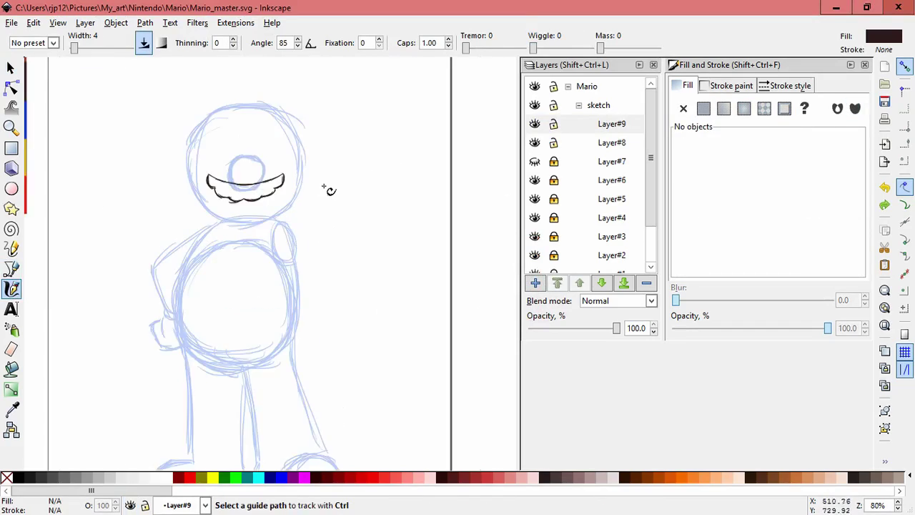
pyautogui.moveTo(328, 194); pyautogui.dragTo(429, 285)
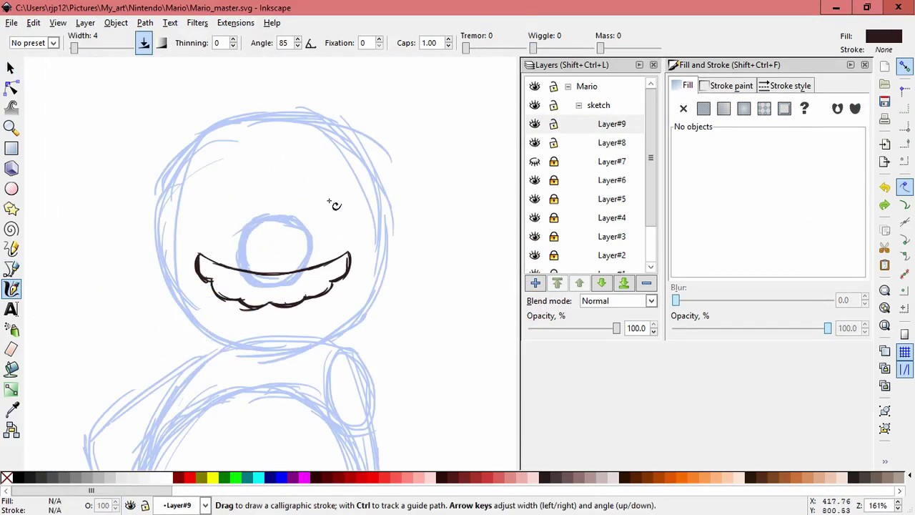
pyautogui.moveTo(329, 201); pyautogui.dragTo(336, 188)
pyautogui.click(12, 411)
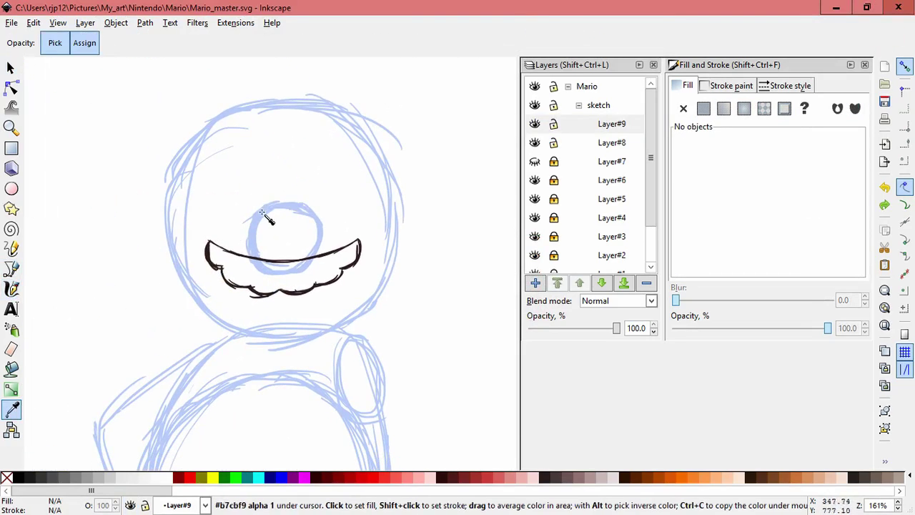
pyautogui.click(12, 289)
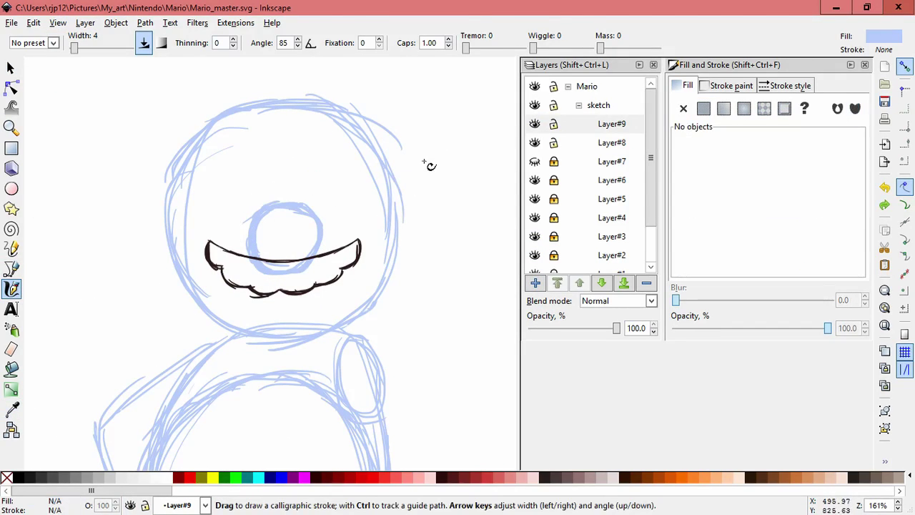
pyautogui.scroll(1, 351, 198)
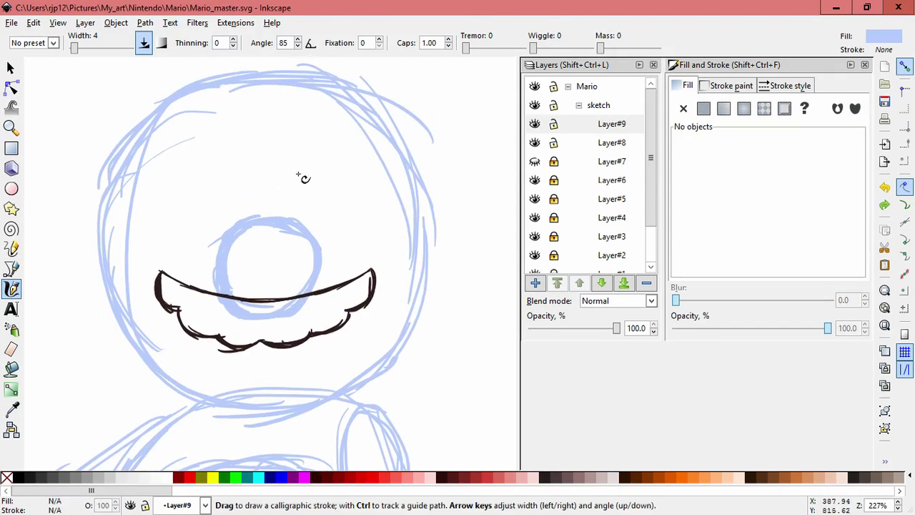
# - Sketch an upright oval eye just above the mustache on the right side of the nose
pyautogui.moveTo(318, 224)
pyautogui.mouseDown()
pyautogui.moveTo(329, 191)
pyautogui.moveTo(350, 185)
pyautogui.moveTo(367, 197)
pyautogui.moveTo(369, 241)
pyautogui.moveTo(346, 206)
pyautogui.moveTo(373, 242)
pyautogui.moveTo(348, 269)
pyautogui.moveTo(319, 248)
pyautogui.mouseUp()
pyautogui.moveTo(317, 205); pyautogui.dragTo(318, 240)
pyautogui.moveTo(339, 194)
pyautogui.mouseDown()
pyautogui.moveTo(377, 225)
pyautogui.moveTo(375, 236)
pyautogui.mouseUp()
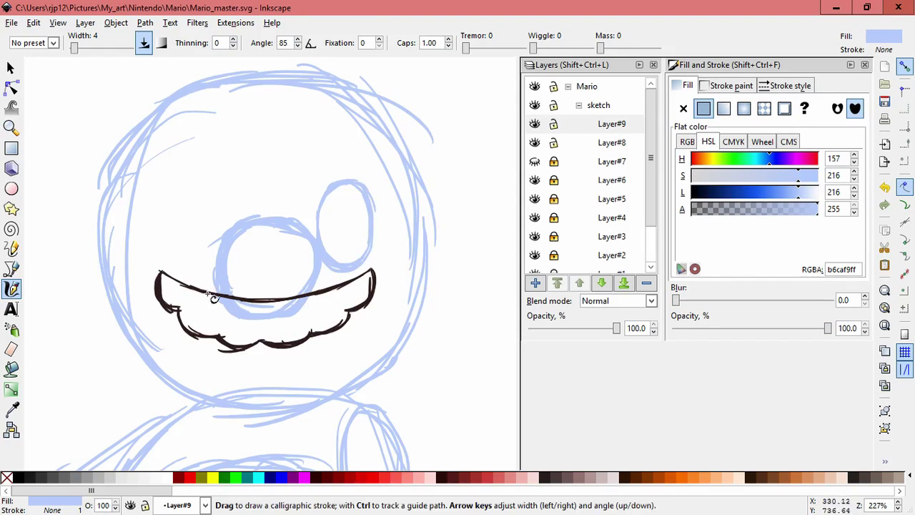
# - Lock Layer#8 and select all the strokes of the oval eye
pyautogui.click(12, 69)
pyautogui.moveTo(298, 139); pyautogui.dragTo(422, 291)
pyautogui.click(396, 208)
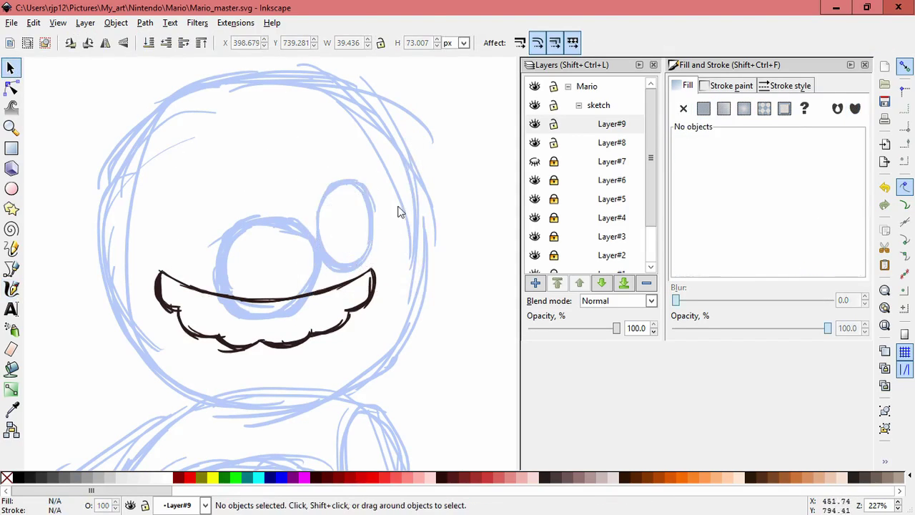
pyautogui.click(554, 142)
pyautogui.moveTo(293, 176); pyautogui.dragTo(407, 270)
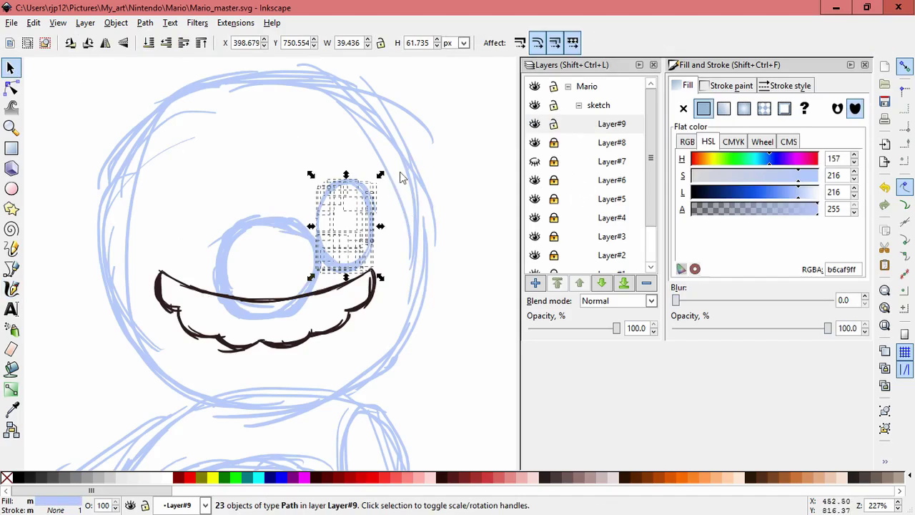
# - Group the eye strokes, duplicate the group, and place the copy level with the original on the other side of the nose
pyautogui.moveTo(363, 187)
pyautogui.mouseDown()
pyautogui.moveTo(385, 173)
pyautogui.moveTo(374, 200)
pyautogui.moveTo(219, 214)
pyautogui.mouseUp()
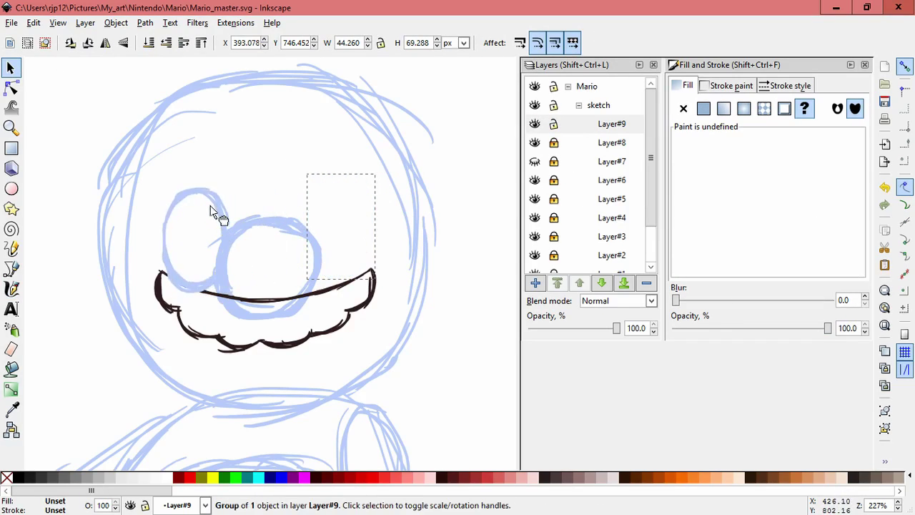
pyautogui.hotkey('ctrl', 'z')
pyautogui.hotkey('ctrl', 'd')
pyautogui.moveTo(352, 181); pyautogui.dragTo(215, 183)
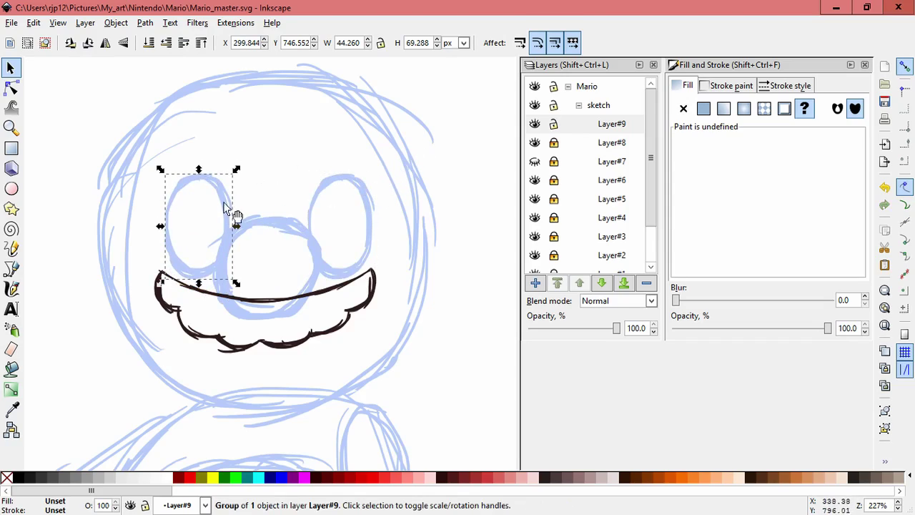
pyautogui.moveTo(223, 200); pyautogui.dragTo(219, 199)
pyautogui.click(419, 262)
pyautogui.click(222, 200)
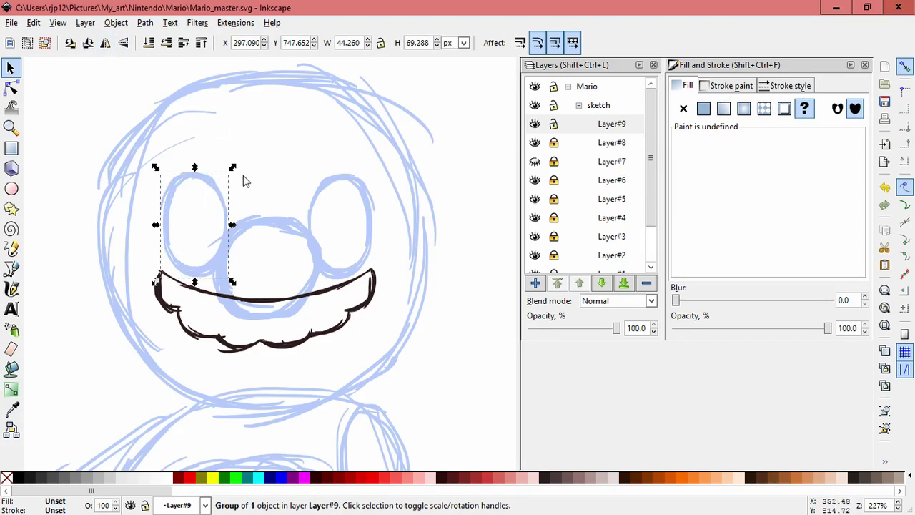
# - Shift the copied oval eye slightly away from the nose and deselect it
pyautogui.moveTo(202, 182); pyautogui.dragTo(212, 185)
pyautogui.click(423, 184)
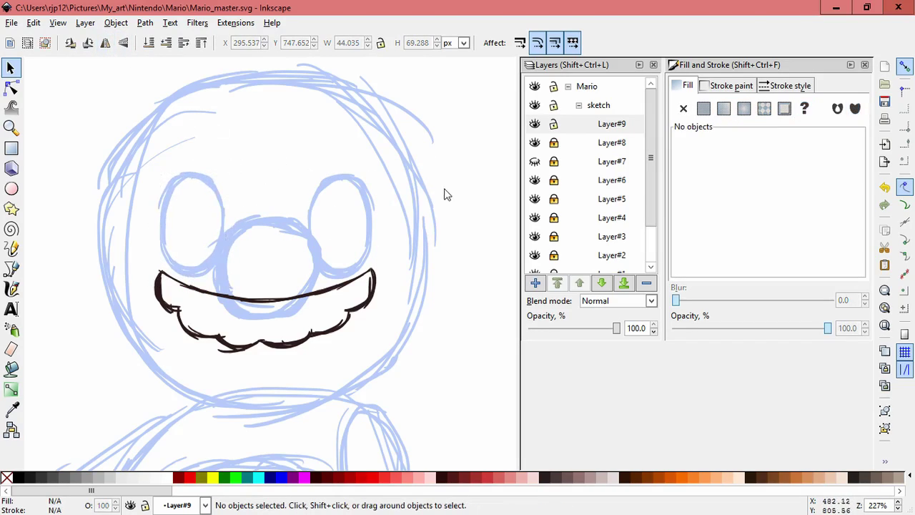
# - Identify the layer holding the nose and raise Layer#6 to sit just above Layer#8
pyautogui.click(535, 180)
pyautogui.click(535, 181)
pyautogui.click(611, 180)
pyautogui.click(579, 283)
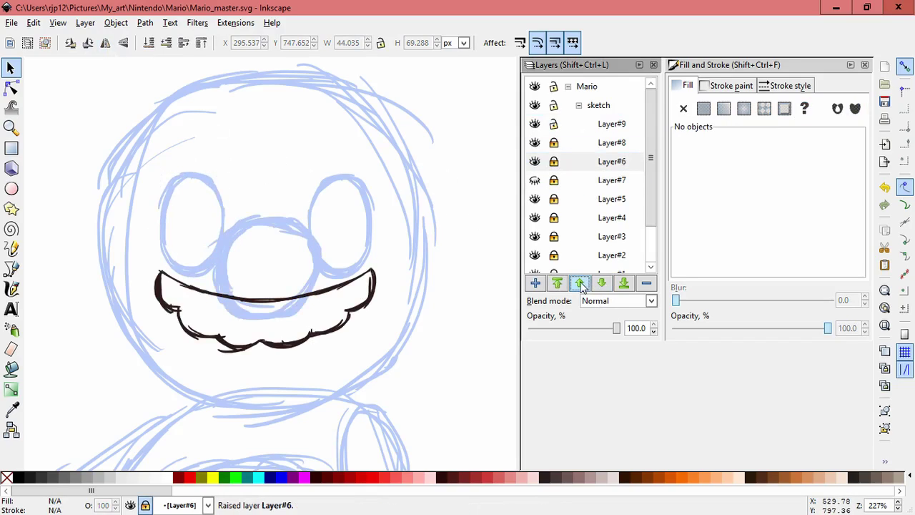
pyautogui.click(579, 283)
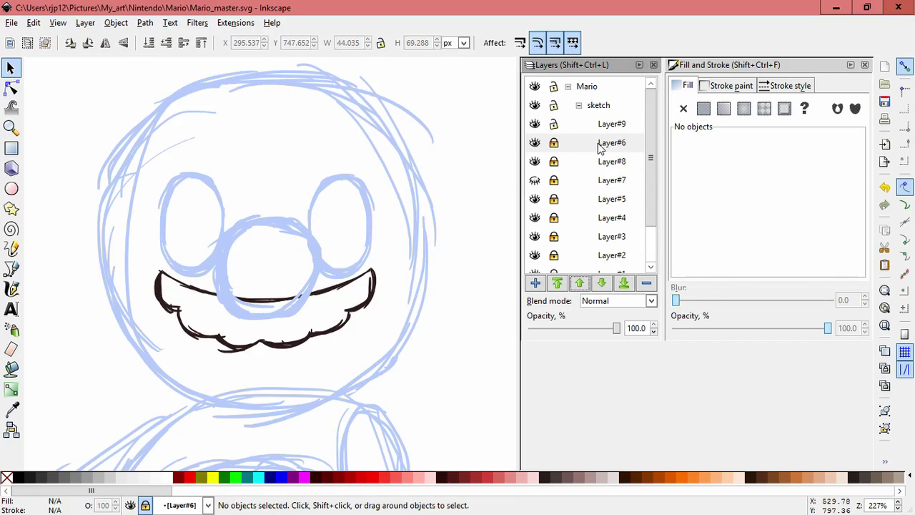
# - Add a new layer above Layer#9 and get the Calligraphy tool ready for drawing
pyautogui.click(583, 126)
pyautogui.click(536, 283)
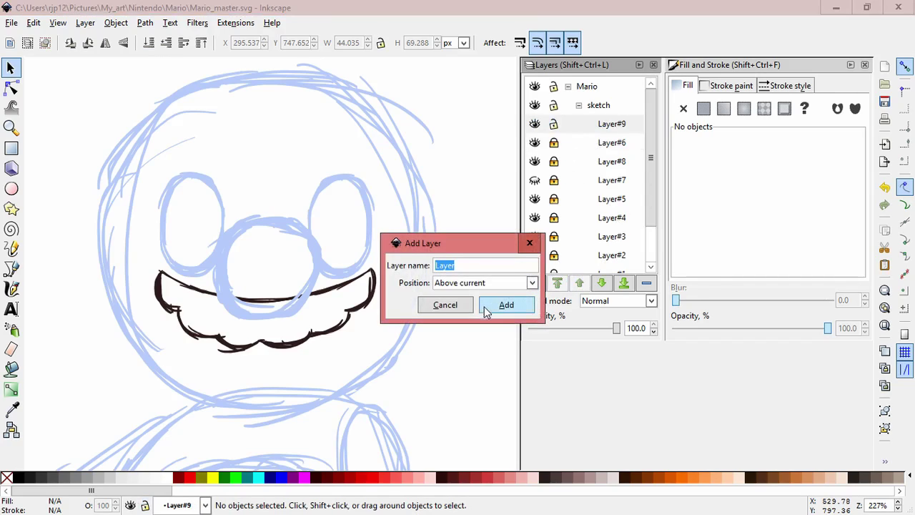
pyautogui.click(489, 308)
pyautogui.click(11, 288)
# - Sketch a narrower oval iris inside the eye on the right side of the nose
pyautogui.moveTo(296, 156); pyautogui.dragTo(370, 164)
pyautogui.hotkey('ctrl', 'z')
pyautogui.scroll(2, 396, 193)
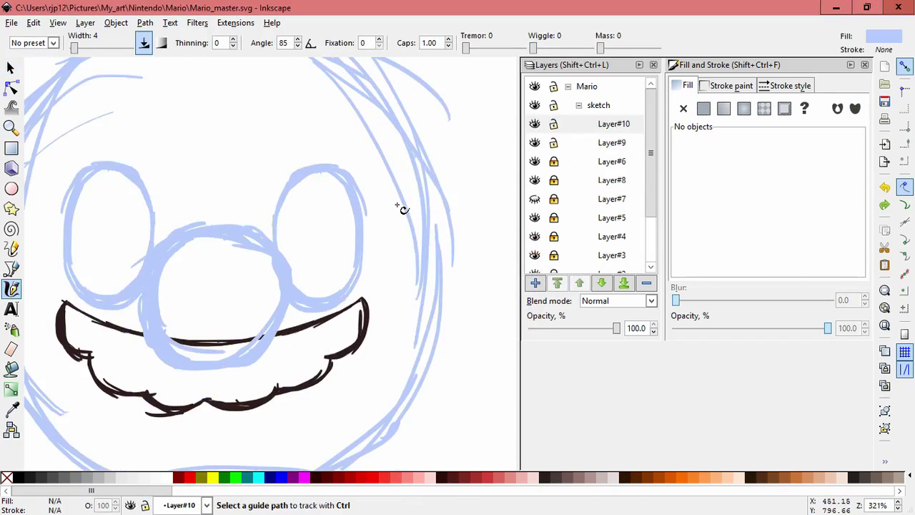
pyautogui.moveTo(336, 199); pyautogui.dragTo(372, 219)
pyautogui.moveTo(320, 187)
pyautogui.mouseDown()
pyautogui.moveTo(326, 184)
pyautogui.moveTo(313, 217)
pyautogui.moveTo(314, 270)
pyautogui.moveTo(379, 284)
pyautogui.mouseUp()
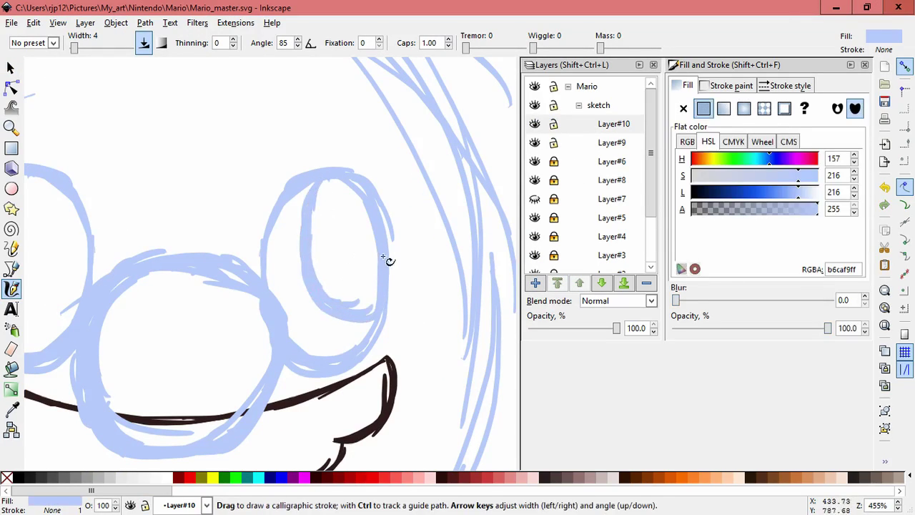
pyautogui.moveTo(318, 183)
pyautogui.mouseDown()
pyautogui.moveTo(308, 279)
pyautogui.moveTo(316, 292)
pyautogui.mouseUp()
# - Sketch a matching oval iris inside the eye on the left side of the nose
pyautogui.moveTo(271, 232); pyautogui.dragTo(393, 206)
pyautogui.moveTo(158, 149)
pyautogui.mouseDown()
pyautogui.moveTo(159, 191)
pyautogui.moveTo(145, 170)
pyautogui.moveTo(164, 265)
pyautogui.moveTo(206, 251)
pyautogui.mouseUp()
pyautogui.moveTo(170, 287); pyautogui.dragTo(200, 276)
pyautogui.moveTo(157, 152); pyautogui.dragTo(140, 181)
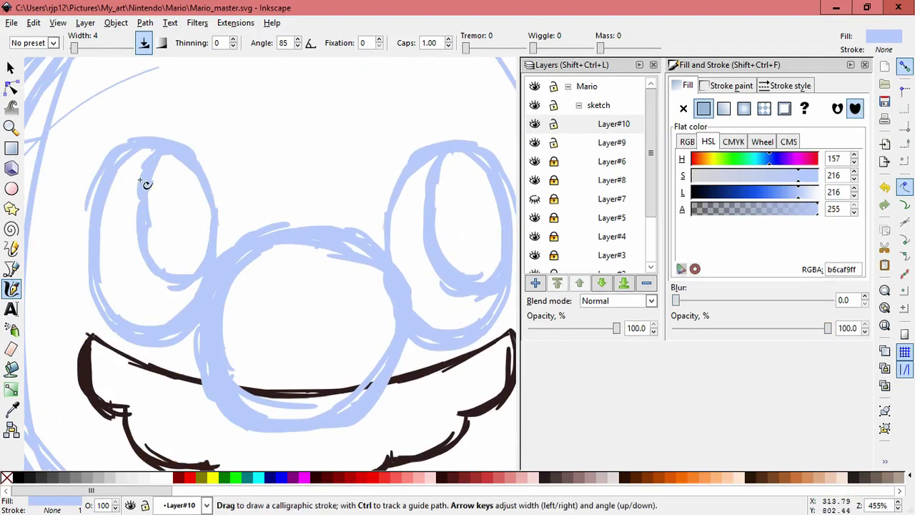
pyautogui.moveTo(145, 219)
pyautogui.mouseDown()
pyautogui.moveTo(179, 279)
pyautogui.moveTo(148, 253)
pyautogui.moveTo(150, 183)
pyautogui.mouseUp()
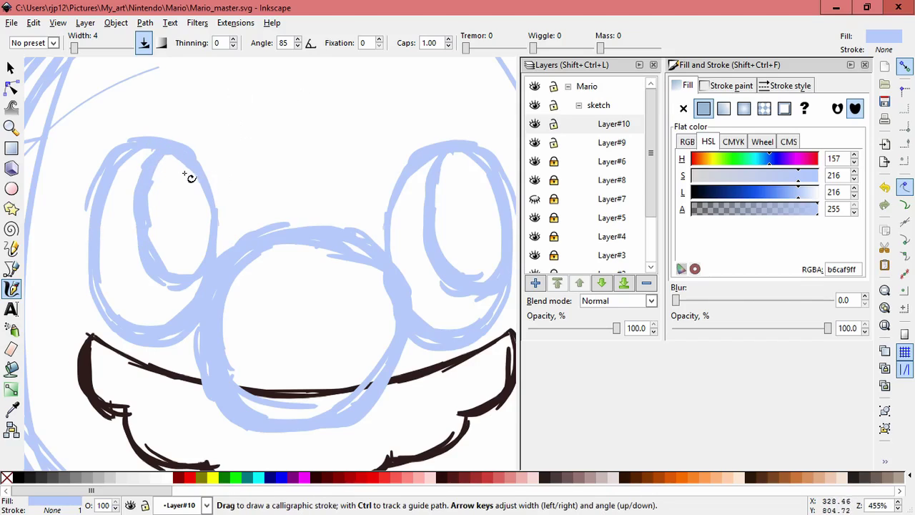
# - Add a new layer above Layer#10 and sketch a small oval pupil inside each iris
pyautogui.click(535, 282)
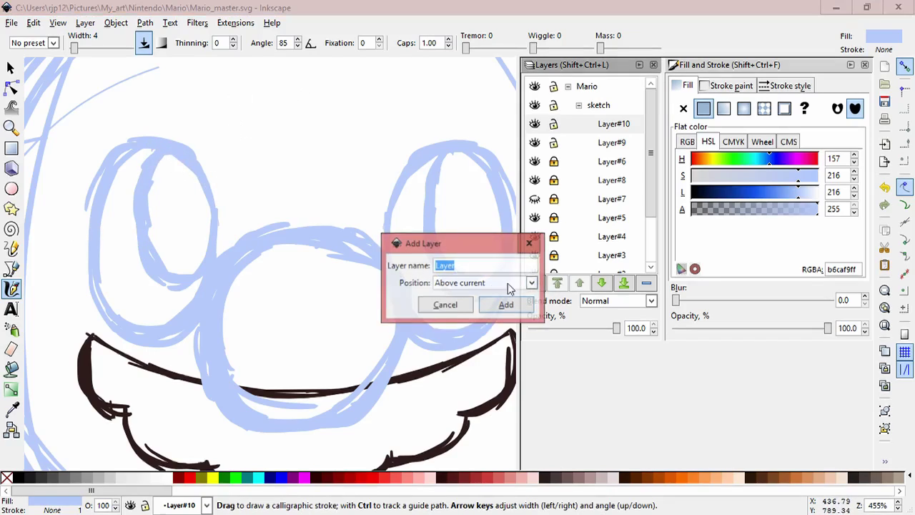
pyautogui.click(509, 305)
pyautogui.moveTo(182, 159)
pyautogui.mouseDown()
pyautogui.moveTo(174, 198)
pyautogui.moveTo(191, 234)
pyautogui.moveTo(201, 233)
pyautogui.moveTo(200, 248)
pyautogui.moveTo(167, 221)
pyautogui.mouseUp()
pyautogui.hotkey('ctrl', 'z')
pyautogui.press('space')
pyautogui.moveTo(392, 219); pyautogui.dragTo(324, 233)
pyautogui.moveTo(392, 166)
pyautogui.mouseDown()
pyautogui.moveTo(384, 198)
pyautogui.moveTo(394, 221)
pyautogui.moveTo(425, 241)
pyautogui.mouseUp()
pyautogui.hotkey('ctrl', 'z')
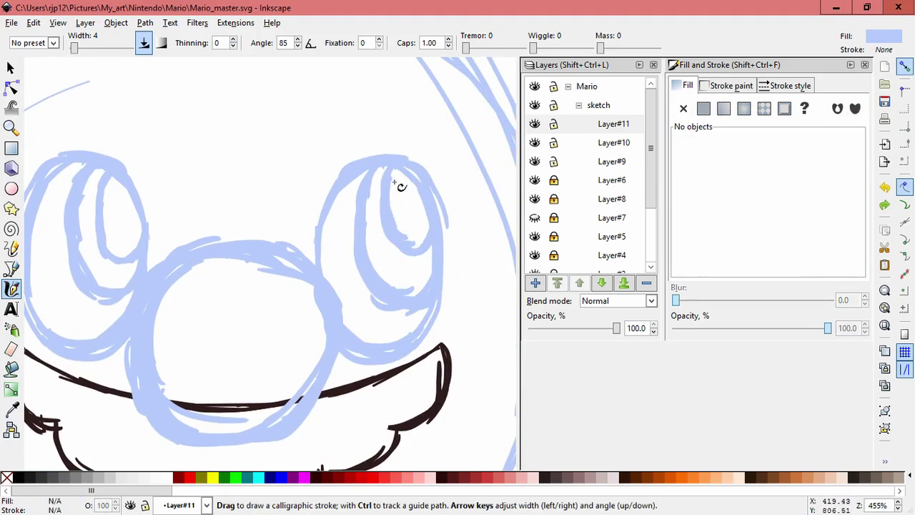
# - Select each eye's pupil strokes in turn and skew them slightly to follow the iris
pyautogui.click(15, 67)
pyautogui.moveTo(352, 126)
pyautogui.mouseDown()
pyautogui.moveTo(455, 278)
pyautogui.moveTo(365, 155)
pyautogui.mouseUp()
pyautogui.click(458, 264)
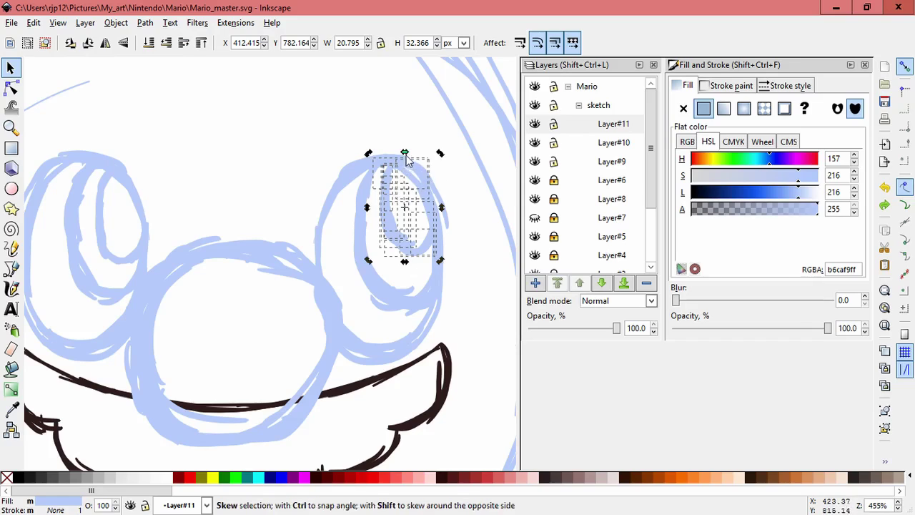
pyautogui.click(330, 174)
pyautogui.moveTo(303, 169); pyautogui.dragTo(320, 158)
pyautogui.moveTo(118, 117); pyautogui.dragTo(189, 263)
pyautogui.moveTo(197, 274)
pyautogui.mouseDown()
pyautogui.moveTo(112, 212)
pyautogui.moveTo(107, 141)
pyautogui.mouseUp()
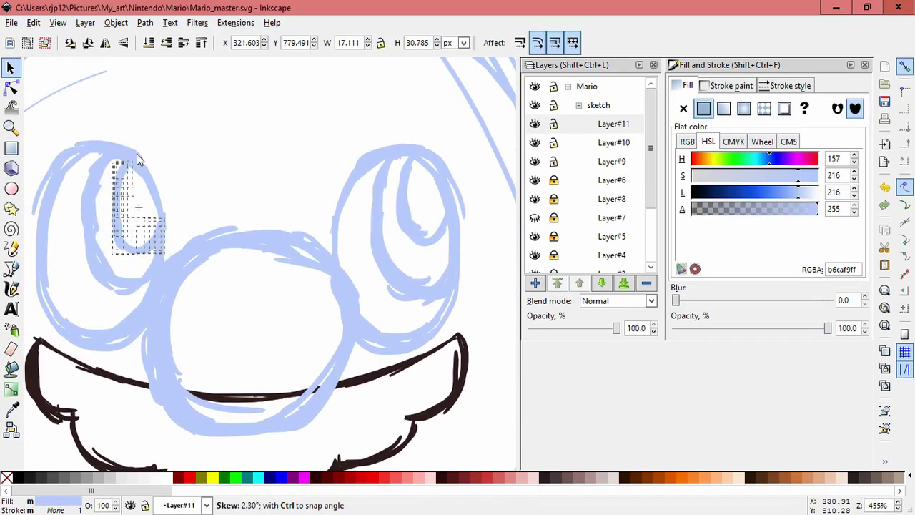
pyautogui.click(267, 178)
# - Select the right eye's pupil strokes and stretch them downward to a height of about 36.6 px
pyautogui.scroll(-1, 268, 176)
pyautogui.moveTo(302, 149); pyautogui.dragTo(273, 135)
pyautogui.moveTo(239, 161); pyautogui.dragTo(292, 204)
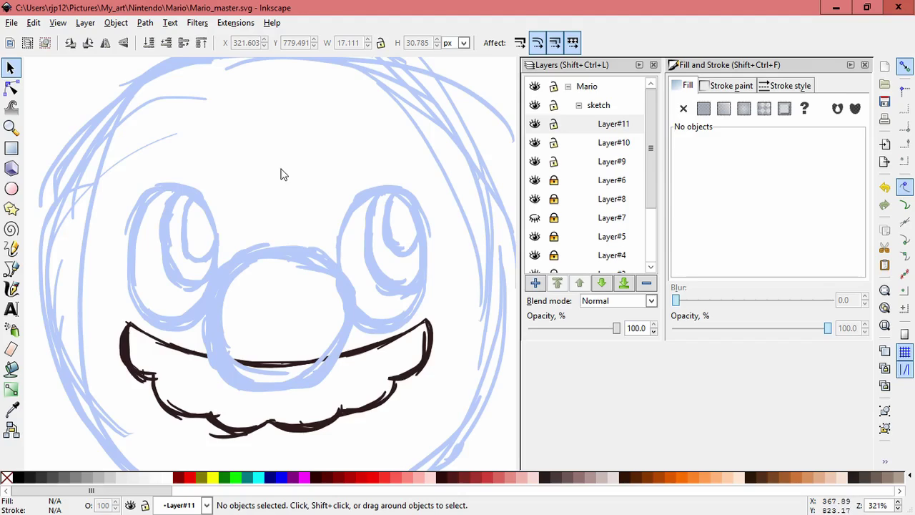
pyautogui.moveTo(441, 282); pyautogui.dragTo(375, 184)
pyautogui.click(448, 257)
pyautogui.moveTo(401, 265); pyautogui.dragTo(401, 274)
pyautogui.click(338, 205)
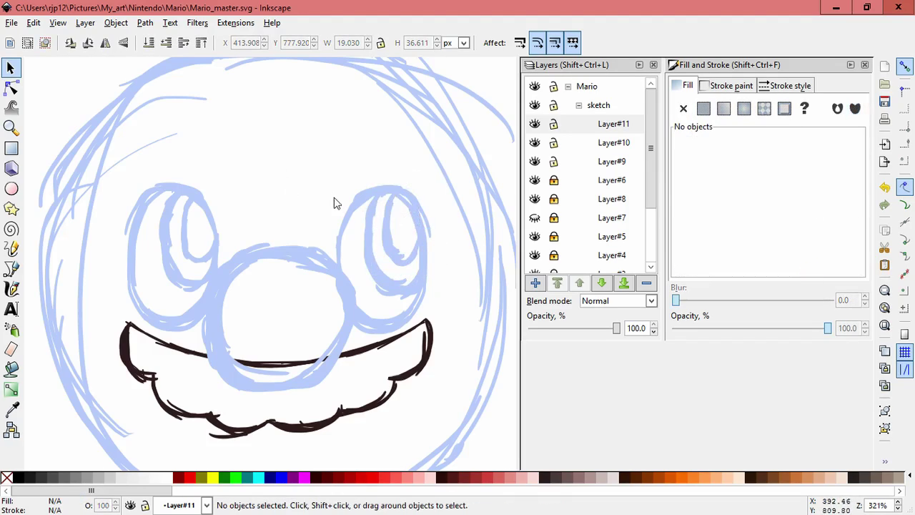
# - Select the left eye's pupil strokes and skew them slightly in the vertical direction
pyautogui.moveTo(248, 271); pyautogui.dragTo(164, 184)
pyautogui.click(192, 241)
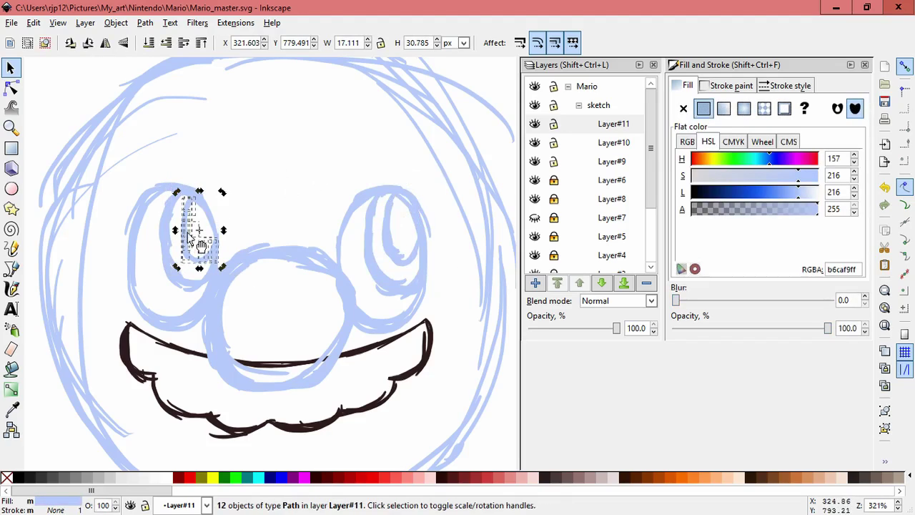
pyautogui.moveTo(175, 230); pyautogui.dragTo(176, 238)
pyautogui.click(281, 202)
pyautogui.press('space')
pyautogui.scroll(-2, 305, 213)
pyautogui.press('space')
pyautogui.moveTo(293, 197); pyautogui.dragTo(300, 211)
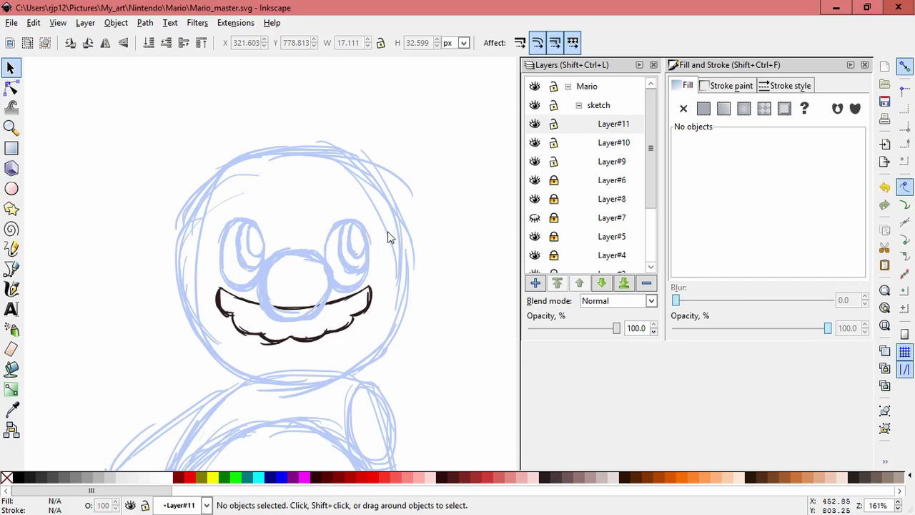
pyautogui.moveTo(372, 241); pyautogui.dragTo(400, 217)
pyautogui.hotkey('ctrl', 'z')
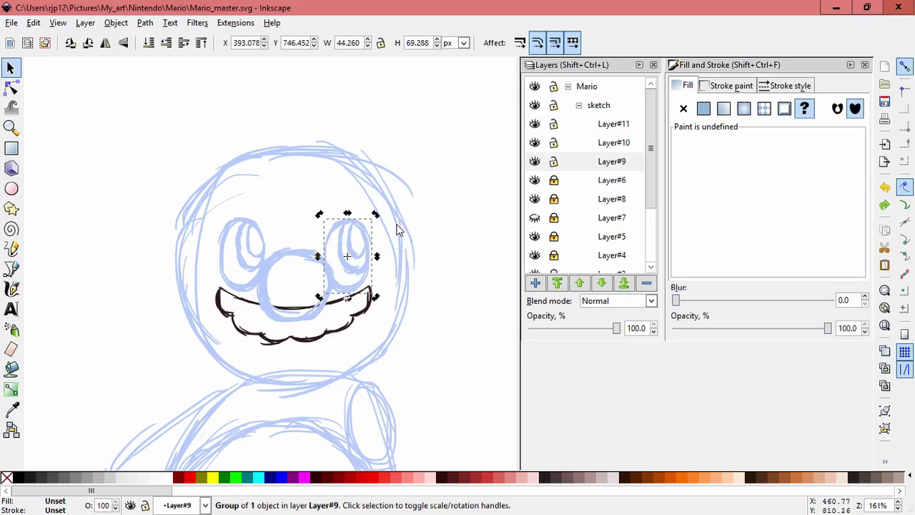
pyautogui.click(424, 254)
pyautogui.moveTo(421, 286); pyautogui.dragTo(396, 267)
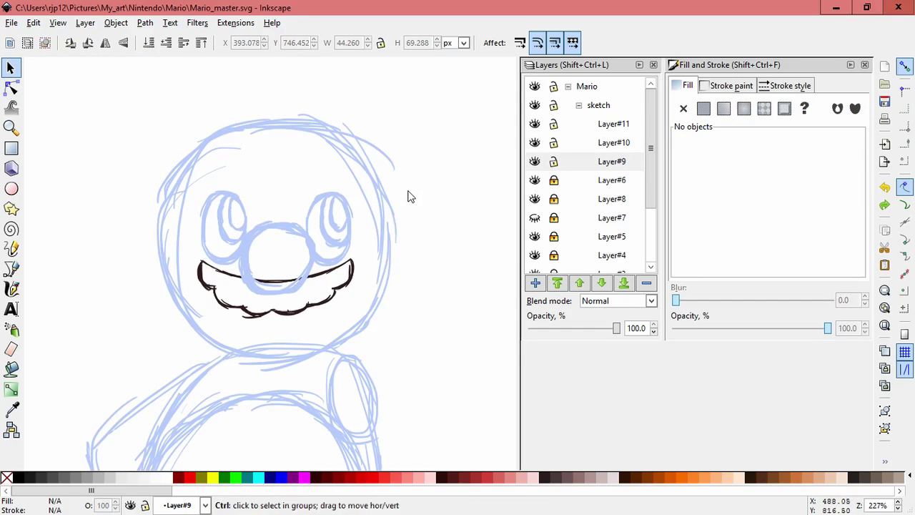
# - Lock Layer#9, Layer#10 and Layer#11, and add a new layer above Layer#11
pyautogui.keyDown('ctrl'); pyautogui.scroll(1, 398, 207); pyautogui.keyUp('ctrl')
pyautogui.click(553, 161)
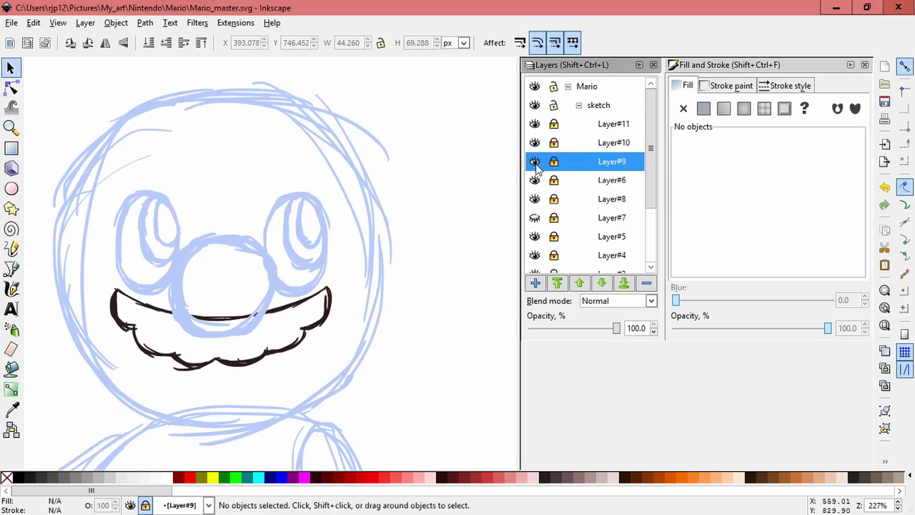
pyautogui.moveTo(414, 233); pyautogui.dragTo(455, 196)
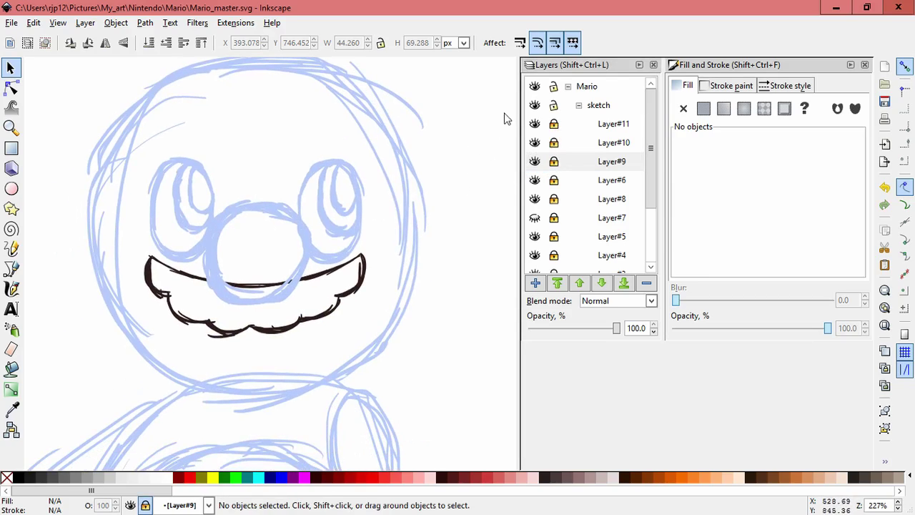
pyautogui.click(584, 127)
pyautogui.click(535, 283)
pyautogui.click(503, 303)
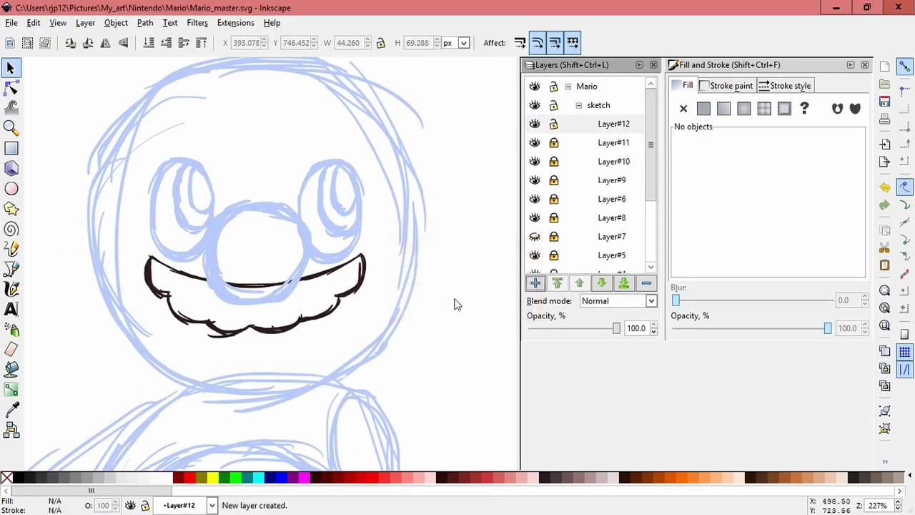
# - Sketch a narrow curved ear on each side of the head with calligraphic strokes
pyautogui.click(12, 288)
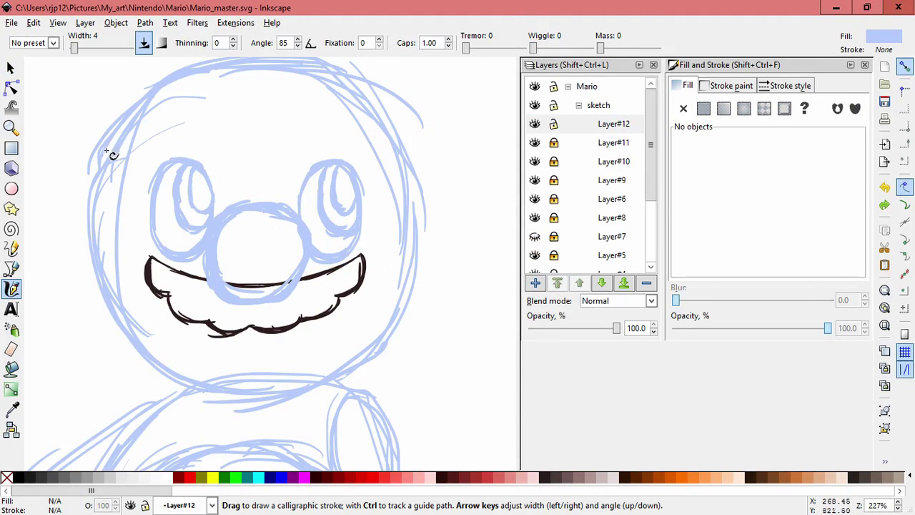
pyautogui.moveTo(105, 199)
pyautogui.mouseDown()
pyautogui.moveTo(87, 263)
pyautogui.moveTo(91, 290)
pyautogui.moveTo(109, 292)
pyautogui.moveTo(116, 265)
pyautogui.moveTo(99, 291)
pyautogui.moveTo(95, 186)
pyautogui.moveTo(109, 197)
pyautogui.moveTo(86, 209)
pyautogui.mouseUp()
pyautogui.moveTo(87, 271)
pyautogui.mouseDown()
pyautogui.moveTo(88, 294)
pyautogui.moveTo(100, 297)
pyautogui.mouseUp()
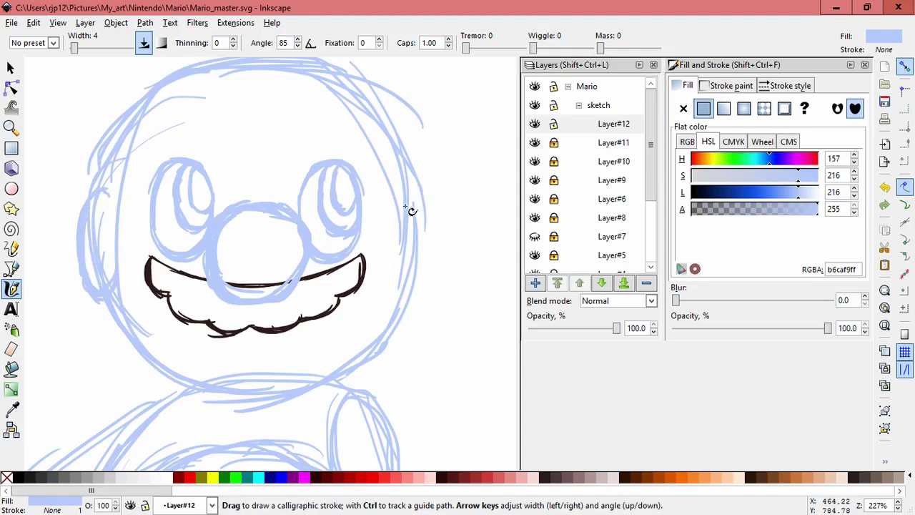
pyautogui.moveTo(400, 190)
pyautogui.mouseDown()
pyautogui.moveTo(393, 191)
pyautogui.moveTo(425, 241)
pyautogui.mouseUp()
pyautogui.moveTo(413, 276)
pyautogui.mouseDown()
pyautogui.moveTo(393, 284)
pyautogui.moveTo(424, 229)
pyautogui.mouseUp()
pyautogui.moveTo(409, 179); pyautogui.dragTo(432, 250)
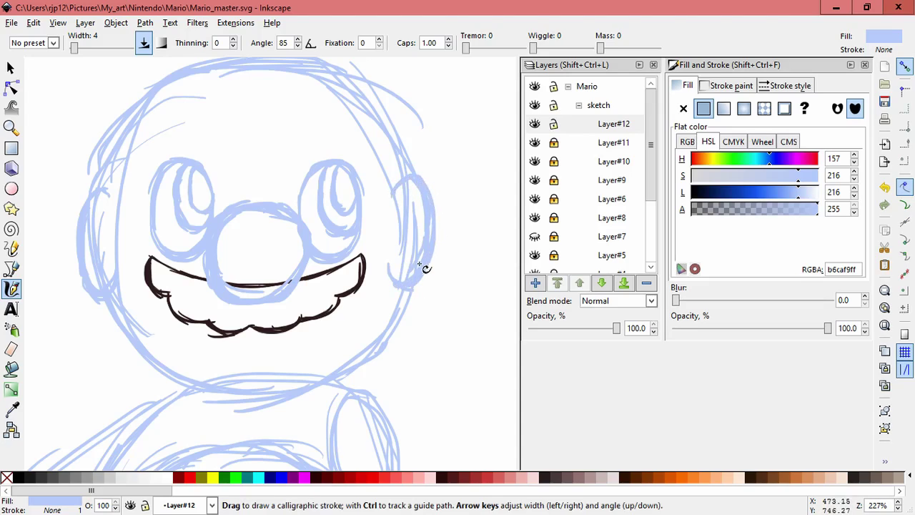
pyautogui.moveTo(97, 203)
pyautogui.mouseDown()
pyautogui.moveTo(89, 276)
pyautogui.moveTo(76, 205)
pyautogui.mouseUp()
# - Select the ear strokes on the left side of the head and delete them
pyautogui.click(11, 68)
pyautogui.click(68, 271)
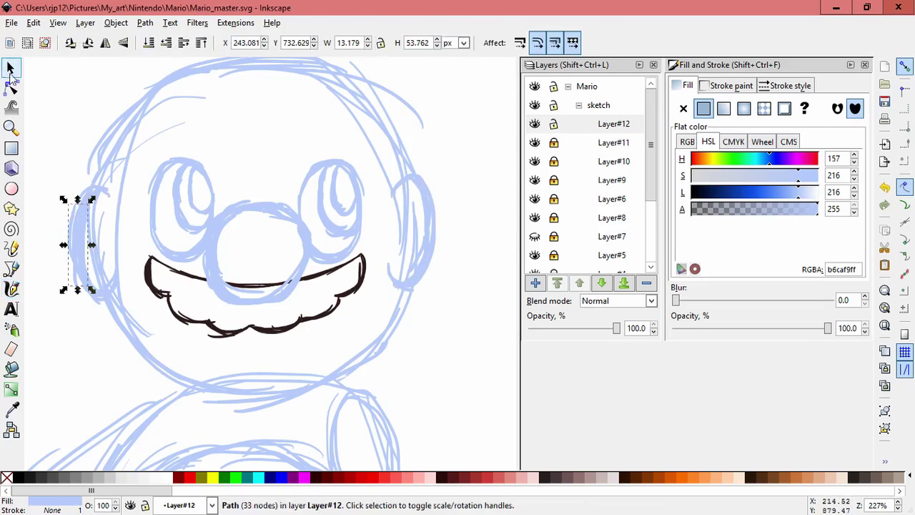
pyautogui.moveTo(75, 263); pyautogui.dragTo(25, 270)
pyautogui.moveTo(108, 231); pyautogui.dragTo(75, 240)
pyautogui.moveTo(116, 227); pyautogui.dragTo(70, 233)
pyautogui.moveTo(70, 234); pyautogui.dragTo(120, 221)
pyautogui.moveTo(47, 183); pyautogui.dragTo(152, 309)
pyautogui.press('Delete')
# - Place a mirrored copy of the right ear against the left side of the head
pyautogui.moveTo(421, 206); pyautogui.dragTo(313, 218)
pyautogui.moveTo(32, 172); pyautogui.dragTo(123, 311)
pyautogui.moveTo(94, 276); pyautogui.dragTo(91, 265)
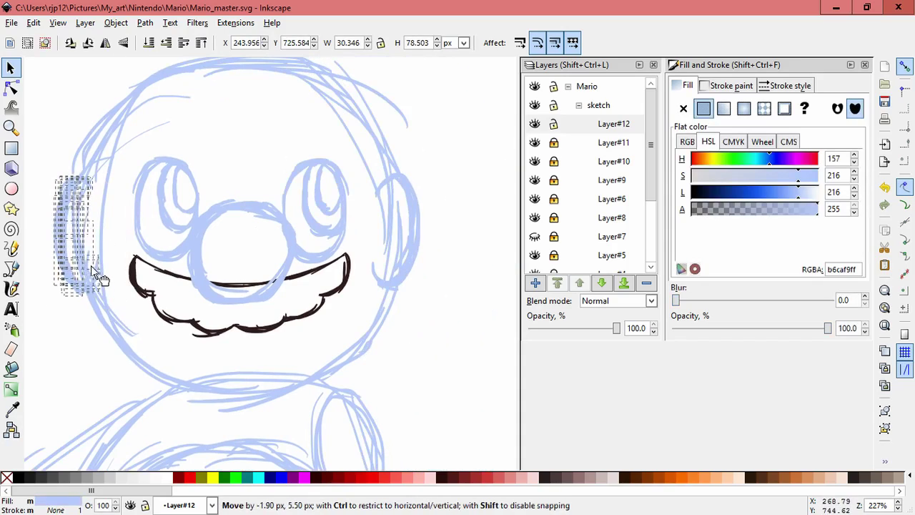
pyautogui.click(358, 215)
# - Toggle layer visibility to identify the head outline's layer, and unlock Layer#5
pyautogui.click(535, 218)
pyautogui.click(534, 217)
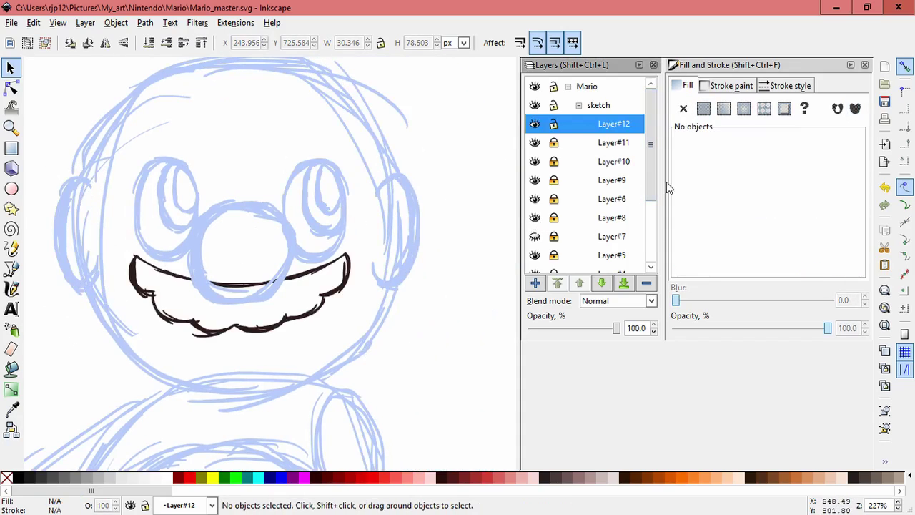
pyautogui.scroll(-3, 535, 218)
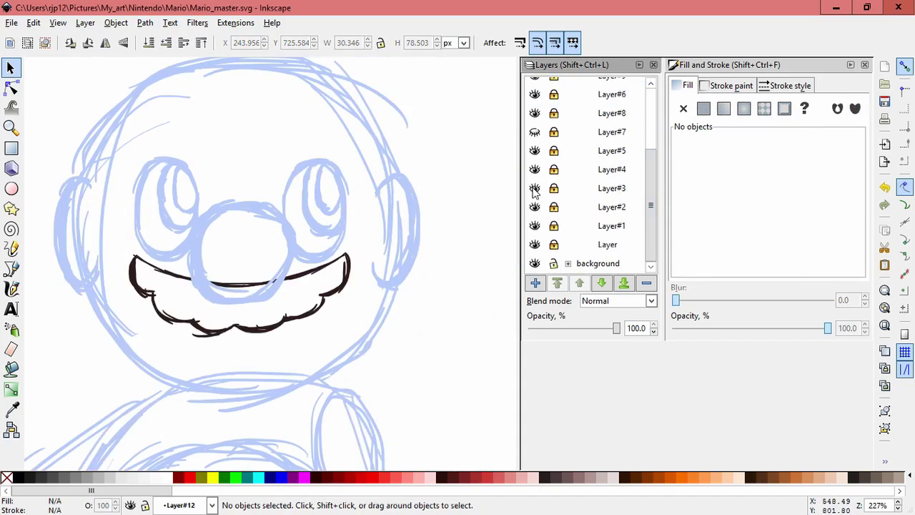
pyautogui.click(534, 226)
pyautogui.click(535, 226)
pyautogui.click(535, 170)
pyautogui.click(534, 169)
pyautogui.click(534, 151)
pyautogui.click(535, 151)
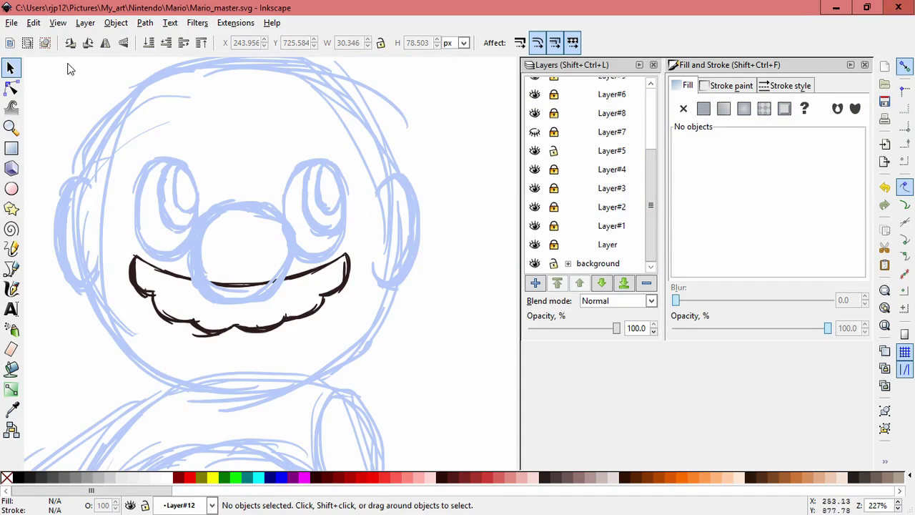
# - Lock Layer#12 so that only the head strokes in Layer#5 can be selected
pyautogui.scroll(-1, 453, 171)
pyautogui.hotkey('ctrl', 'alt', 'a')
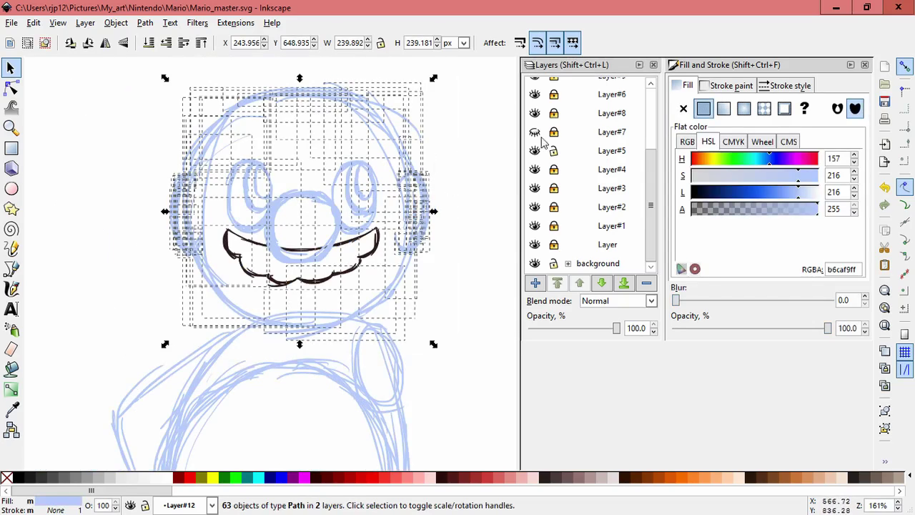
pyautogui.click(629, 169)
pyautogui.scroll(3, 586, 135)
pyautogui.moveTo(139, 65); pyautogui.dragTo(464, 314)
pyautogui.click(455, 146)
# - Delete the loose strokes outside the upper right of the head outline
pyautogui.moveTo(417, 119); pyautogui.dragTo(458, 89)
pyautogui.press('Delete')
pyautogui.moveTo(403, 108); pyautogui.dragTo(474, 84)
pyautogui.press('Delete')
# - Delete the remaining stray strokes inside and around the head outline
pyautogui.moveTo(206, 198)
pyautogui.mouseDown()
pyautogui.moveTo(459, 127)
pyautogui.moveTo(453, 159)
pyautogui.mouseUp()
pyautogui.moveTo(212, 274)
pyautogui.mouseDown()
pyautogui.moveTo(345, 173)
pyautogui.moveTo(455, 169)
pyautogui.moveTo(416, 164)
pyautogui.moveTo(459, 157)
pyautogui.mouseUp()
pyautogui.moveTo(467, 201); pyautogui.dragTo(337, 270)
pyautogui.moveTo(246, 219); pyautogui.dragTo(415, 182)
pyautogui.press('Delete')
pyautogui.click(357, 135)
pyautogui.press('Delete')
pyautogui.click(319, 123)
pyautogui.press('Delete')
pyautogui.click(320, 123)
pyautogui.press('Delete')
# - Select all the head outline strokes and narrow them symmetrically to a width of about 203 px
pyautogui.moveTo(362, 200); pyautogui.dragTo(456, 174)
pyautogui.moveTo(125, 80); pyautogui.dragTo(398, 359)
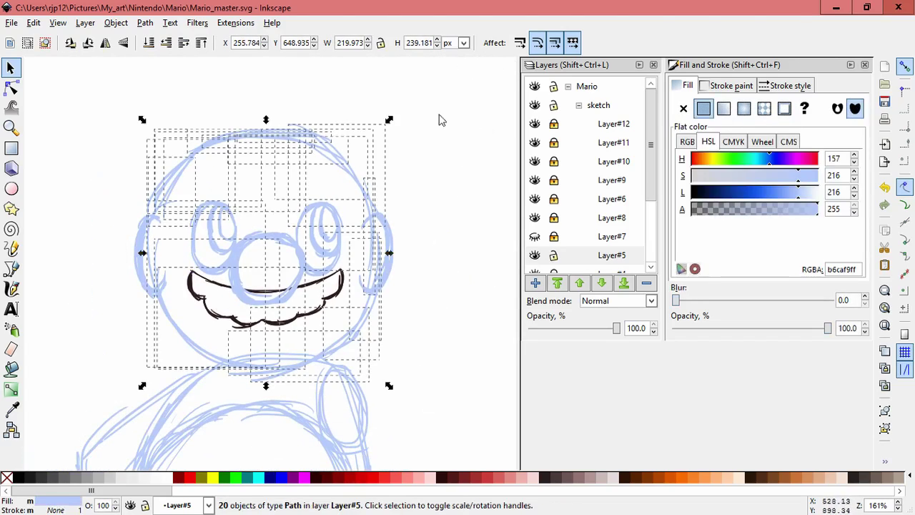
pyautogui.moveTo(392, 254); pyautogui.dragTo(379, 254)
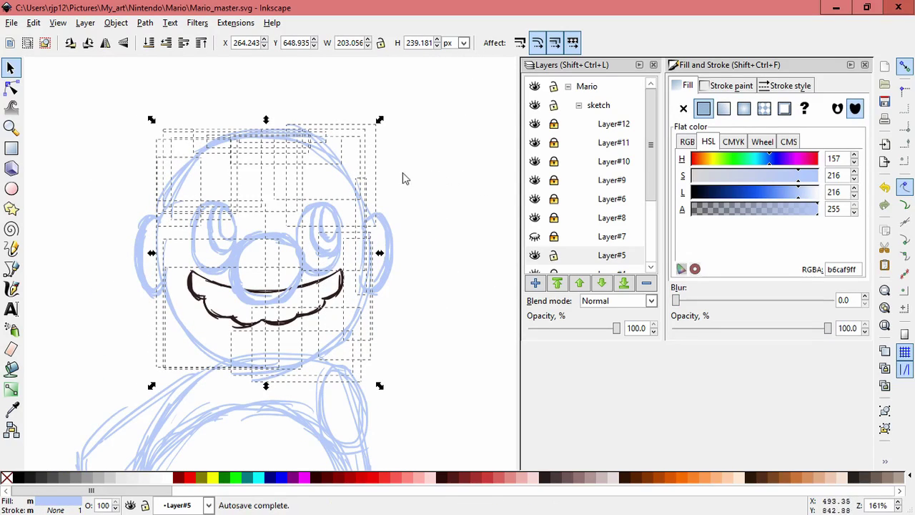
pyautogui.moveTo(414, 186); pyautogui.dragTo(449, 175)
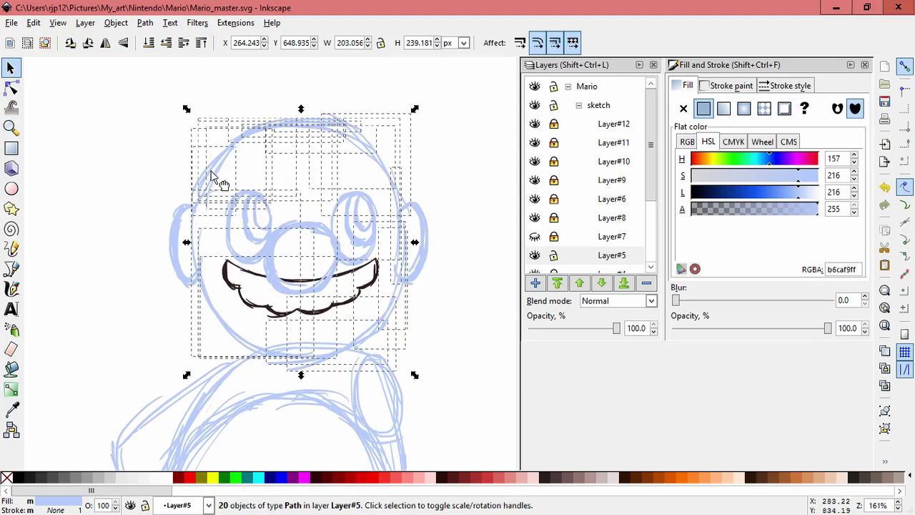
# - Group the head outline strokes and skew the group slightly in the vertical direction
pyautogui.hotkey('ctrl', 'g')
pyautogui.click(184, 241)
pyautogui.moveTo(185, 241); pyautogui.dragTo(186, 251)
pyautogui.click(482, 236)
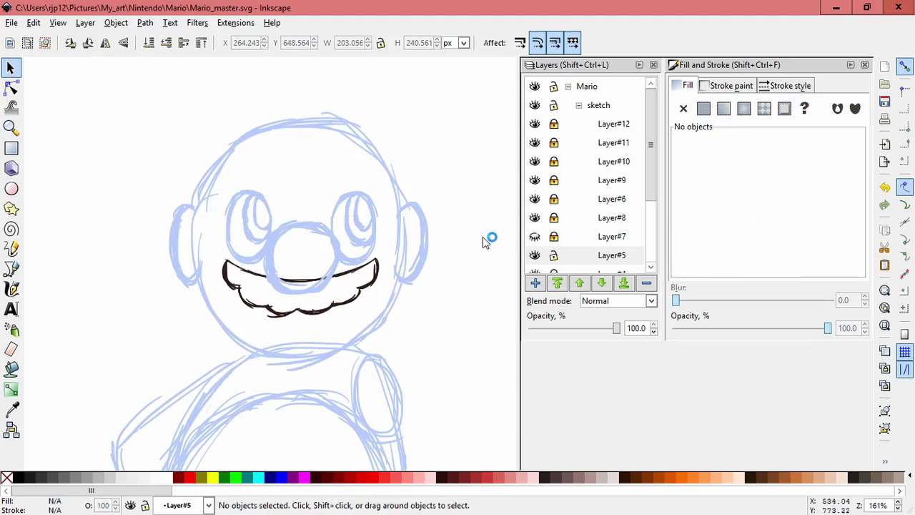
pyautogui.moveTo(403, 277); pyautogui.dragTo(436, 255)
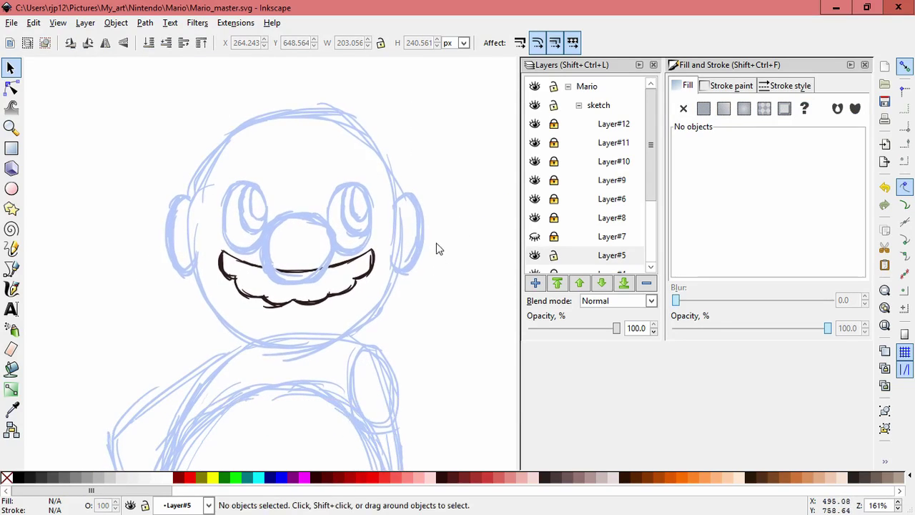
# - Lock Layer#5 and resize the pair of ears to about 240 px wide by 80 px high overall
pyautogui.click(553, 256)
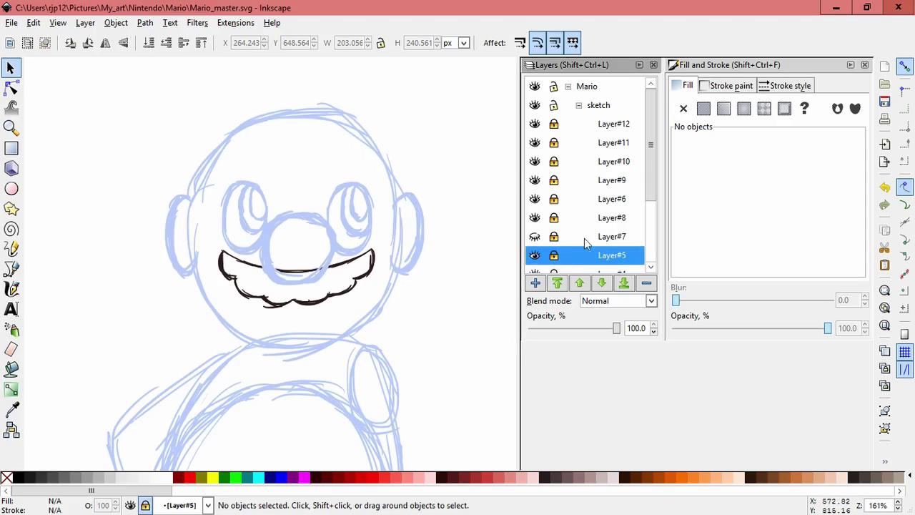
pyautogui.moveTo(112, 143); pyautogui.dragTo(436, 292)
pyautogui.moveTo(418, 215)
pyautogui.mouseDown()
pyautogui.moveTo(421, 206)
pyautogui.moveTo(428, 212)
pyautogui.mouseUp()
pyautogui.click(458, 181)
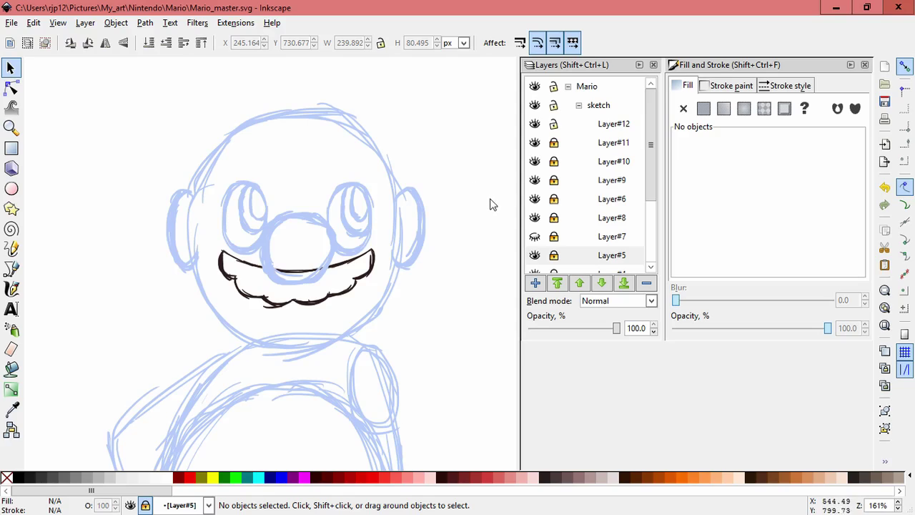
# - Lock Layer#12 and add a new layer above it for calligraphic drawing
pyautogui.click(553, 125)
pyautogui.click(534, 282)
pyautogui.click(507, 306)
pyautogui.click(12, 288)
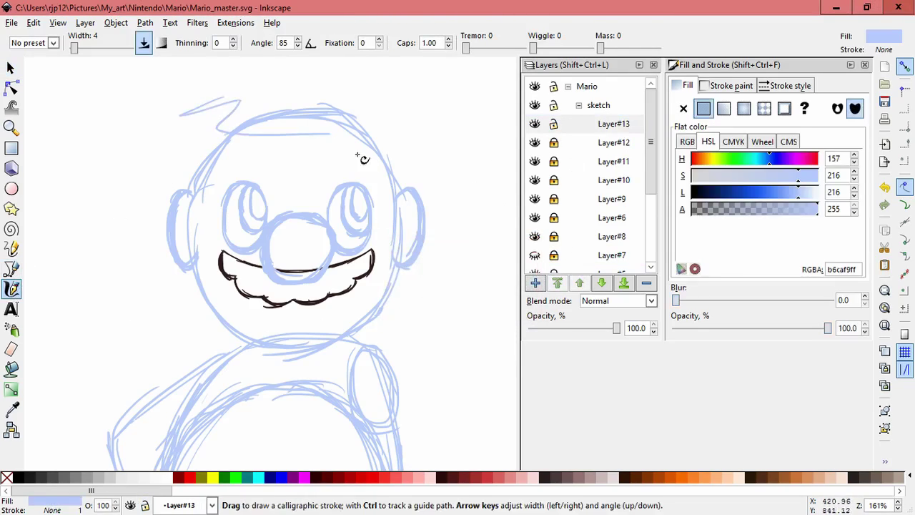
# - Sketch an eyebrow above the right eye with calligraphic strokes
pyautogui.scroll(1, 364, 120)
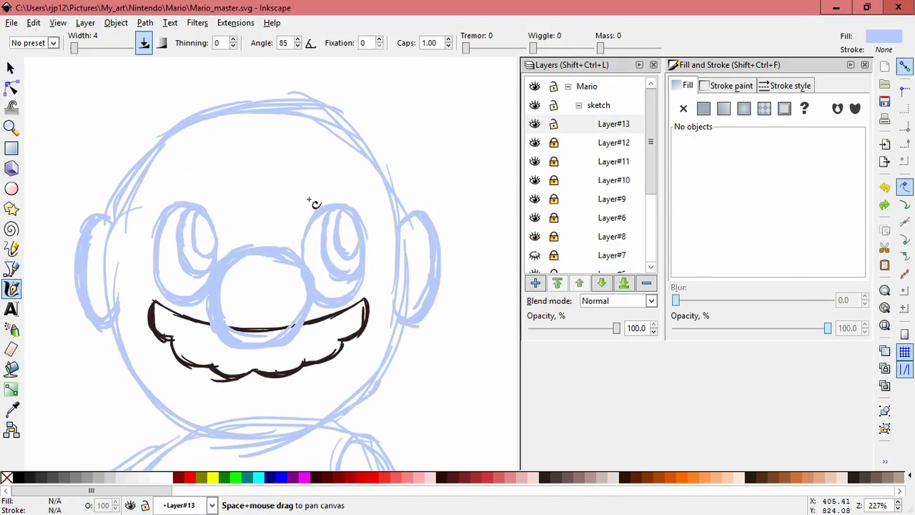
pyautogui.scroll(1, 312, 195)
pyautogui.moveTo(290, 207)
pyautogui.mouseDown()
pyautogui.moveTo(315, 177)
pyautogui.moveTo(381, 177)
pyautogui.moveTo(363, 173)
pyautogui.moveTo(382, 187)
pyautogui.moveTo(334, 194)
pyautogui.moveTo(291, 226)
pyautogui.moveTo(341, 183)
pyautogui.moveTo(388, 191)
pyautogui.mouseUp()
pyautogui.hotkey('ctrl', 'z')
pyautogui.hotkey('ctrl', 'z')
pyautogui.hotkey('ctrl', 'z')
pyautogui.hotkey('ctrl', 'shift', 'z')
# - Sketch an arched eyebrow above the left eye with calligraphic strokes
pyautogui.press('space')
pyautogui.moveTo(224, 199); pyautogui.dragTo(311, 177)
pyautogui.moveTo(220, 171); pyautogui.dragTo(166, 190)
pyautogui.moveTo(252, 182)
pyautogui.mouseDown()
pyautogui.moveTo(214, 160)
pyautogui.moveTo(170, 172)
pyautogui.moveTo(160, 187)
pyautogui.moveTo(183, 161)
pyautogui.mouseUp()
pyautogui.hotkey('ctrl', 'z')
pyautogui.press('Escape')
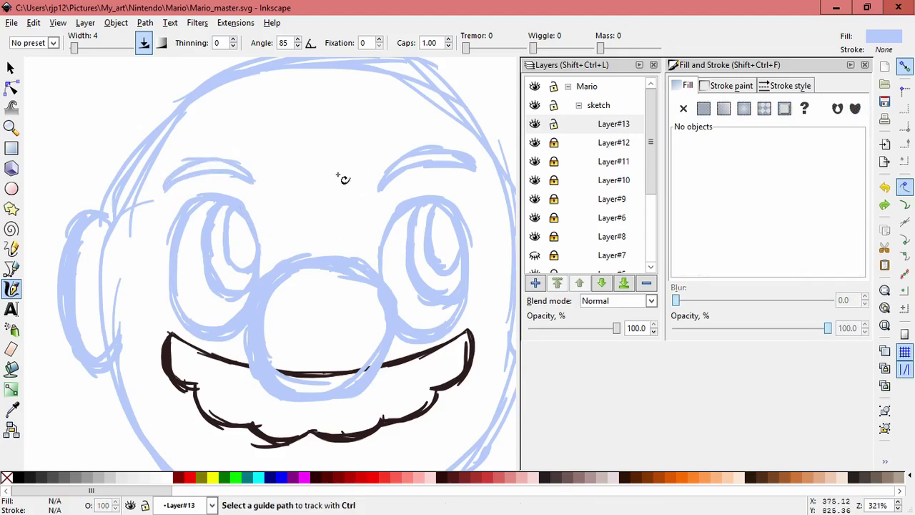
# - Select and delete the eyebrow strokes above the right eye
pyautogui.click(10, 67)
pyautogui.moveTo(370, 198); pyautogui.dragTo(315, 172)
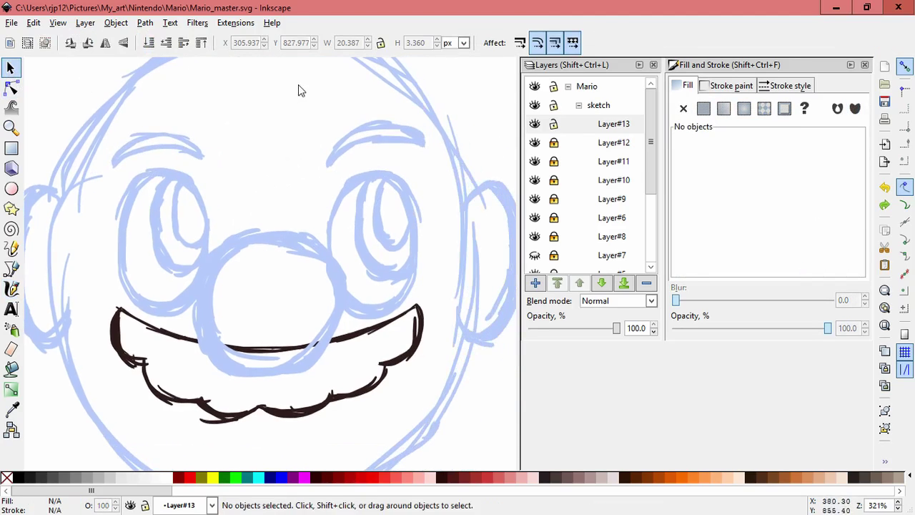
pyautogui.moveTo(291, 92); pyautogui.dragTo(290, 119)
pyautogui.moveTo(278, 102); pyautogui.dragTo(435, 209)
pyautogui.press('Escape')
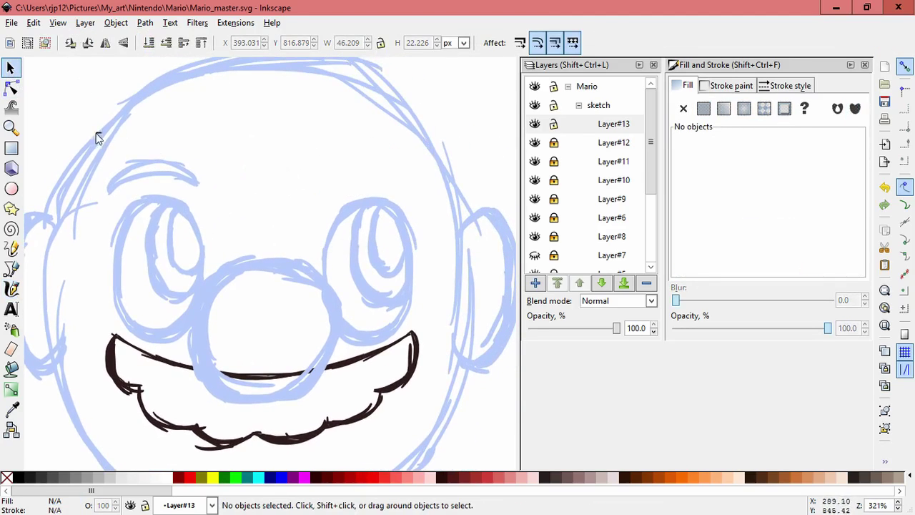
# - Group the left eyebrow's strokes and place a horizontally mirrored copy above the right eye
pyautogui.moveTo(95, 139); pyautogui.dragTo(270, 216)
pyautogui.hotkey('ctrl', 'g')
pyautogui.moveTo(201, 183)
pyautogui.mouseDown()
pyautogui.moveTo(236, 176)
pyautogui.moveTo(414, 184)
pyautogui.moveTo(374, 157)
pyautogui.mouseUp()
pyautogui.press('Escape')
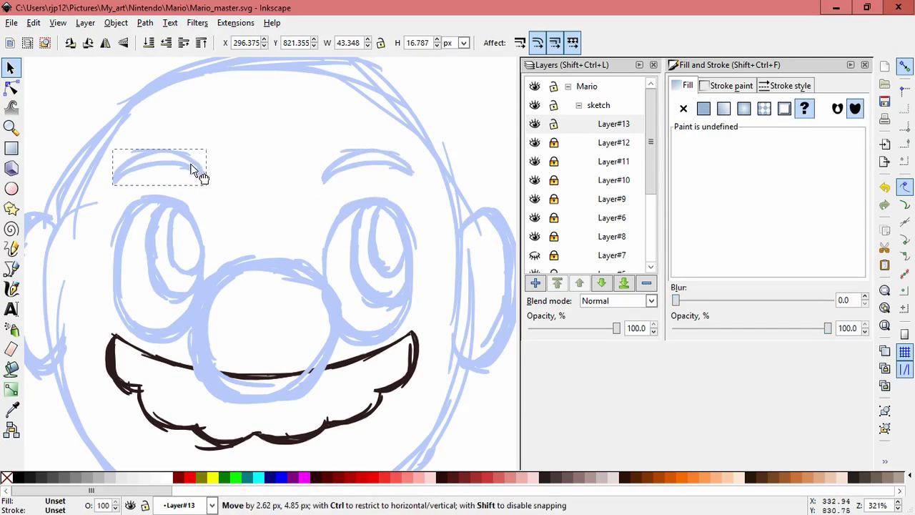
# - Nudge the two eyebrow groups so they sit evenly above the eyes
pyautogui.moveTo(191, 165); pyautogui.dragTo(195, 163)
pyautogui.press('Escape')
pyautogui.keyDown('shift'); pyautogui.middleClick(310, 234); pyautogui.keyUp('shift')
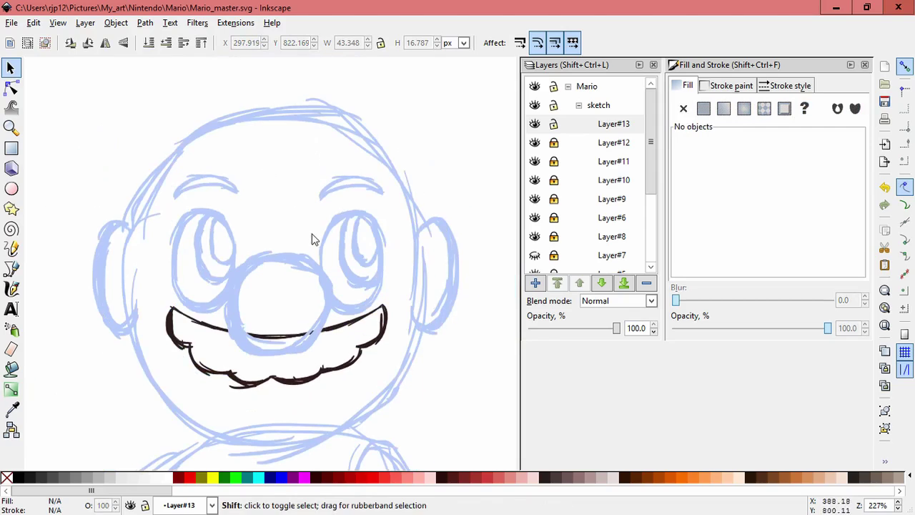
pyautogui.moveTo(391, 217); pyautogui.dragTo(401, 197)
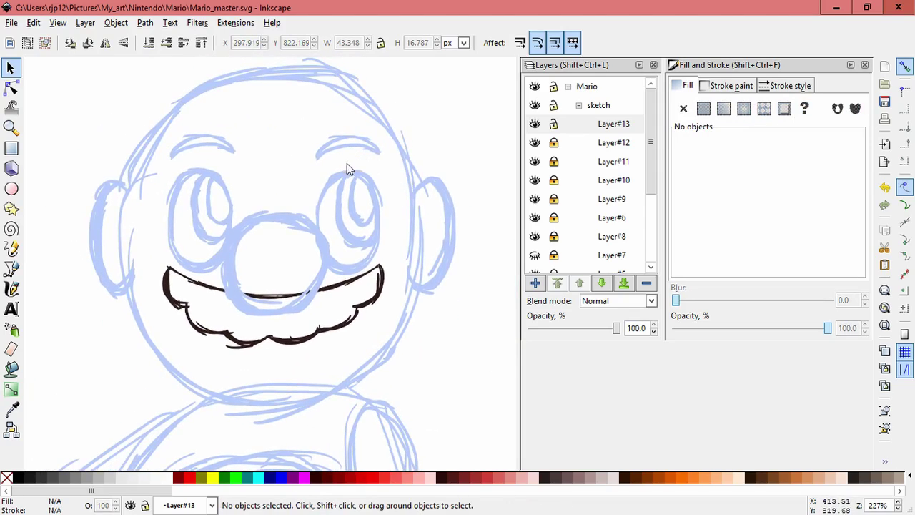
pyautogui.moveTo(361, 141)
pyautogui.mouseDown()
pyautogui.moveTo(367, 134)
pyautogui.moveTo(355, 143)
pyautogui.mouseUp()
pyautogui.press('Escape')
pyautogui.moveTo(223, 152); pyautogui.dragTo(222, 152)
pyautogui.press('Escape')
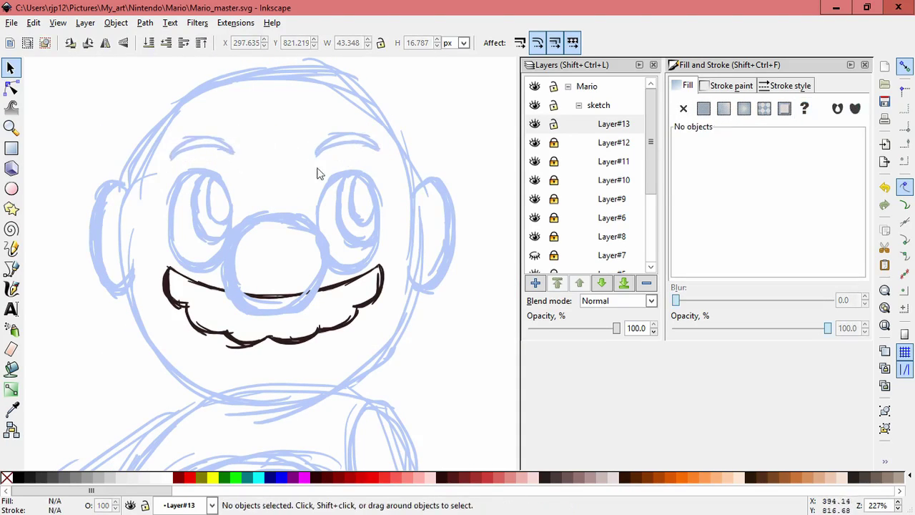
# - Unlock the facial feature layers and enlarge the eyebrows, eyes, nose and moustache together to about 149 by 146 px
pyautogui.moveTo(550, 144); pyautogui.dragTo(554, 182)
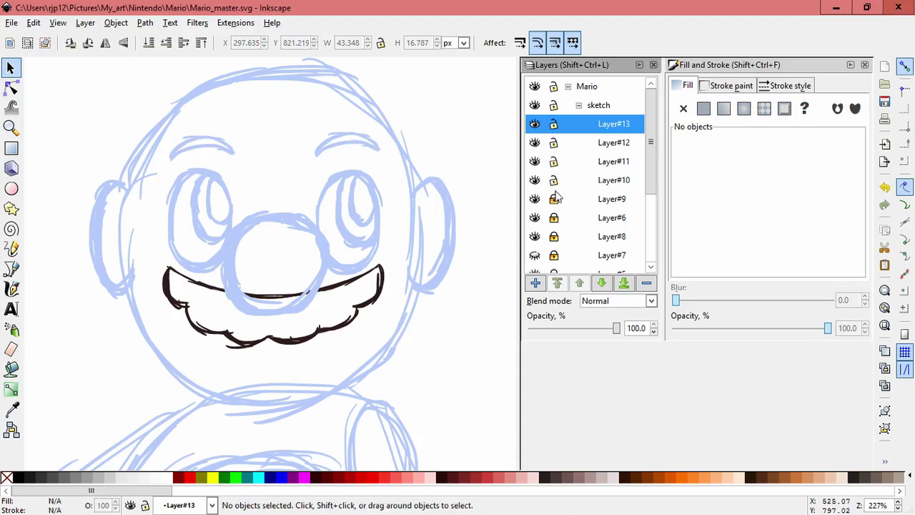
pyautogui.moveTo(126, 92); pyautogui.dragTo(439, 390)
pyautogui.press('Escape')
pyautogui.moveTo(146, 76); pyautogui.dragTo(390, 281)
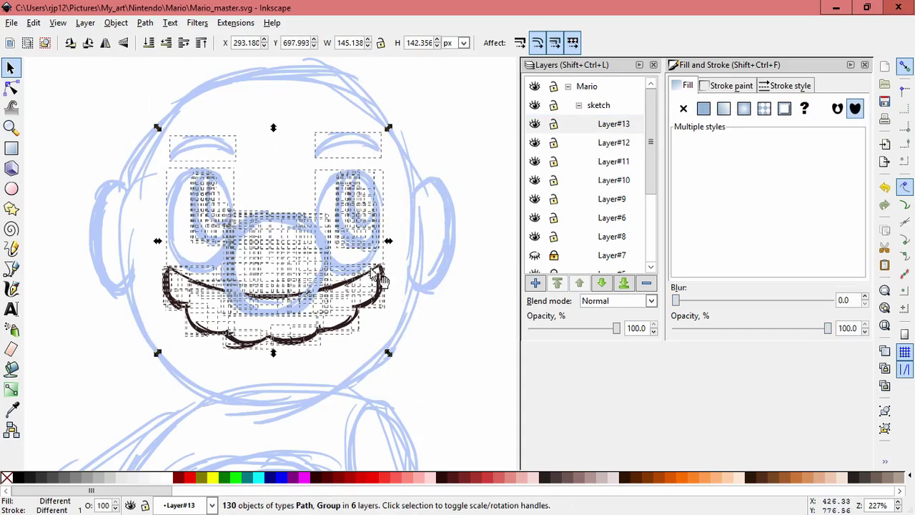
pyautogui.moveTo(386, 355)
pyautogui.mouseDown()
pyautogui.moveTo(396, 367)
pyautogui.moveTo(392, 356)
pyautogui.mouseUp()
pyautogui.moveTo(388, 257); pyautogui.dragTo(384, 262)
pyautogui.click(449, 378)
# - Hide and lock Layer#13, Layer#12, Layer#11, Layer#10, Layer#9 and Layer#6, leaving the moustache layer editable
pyautogui.keyDown('shift'); pyautogui.middleClick(452, 366); pyautogui.keyUp('shift')
pyautogui.keyDown('shift'); pyautogui.middleClick(458, 372); pyautogui.keyUp('shift')
pyautogui.keyDown('shift'); pyautogui.middleClick(460, 373); pyautogui.keyUp('shift')
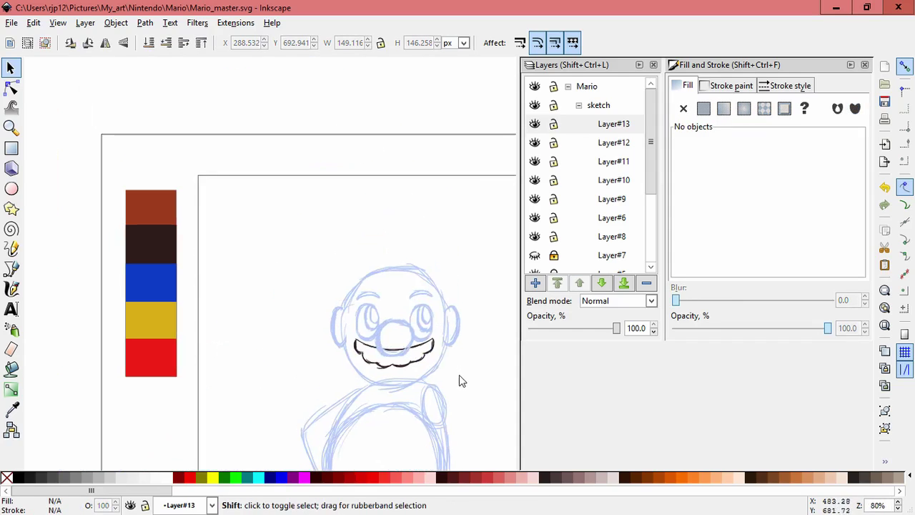
pyautogui.moveTo(460, 374); pyautogui.dragTo(391, 237)
pyautogui.scroll(3, 404, 218)
pyautogui.moveTo(266, 170); pyautogui.dragTo(414, 302)
pyautogui.click(535, 124)
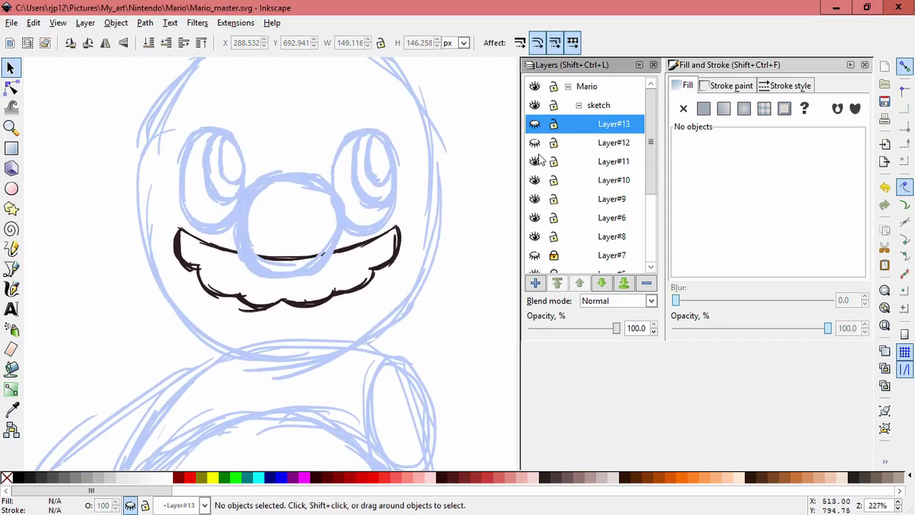
pyautogui.click(535, 143)
pyautogui.click(535, 161)
pyautogui.click(553, 124)
pyautogui.click(553, 142)
pyautogui.click(553, 161)
pyautogui.click(535, 180)
pyautogui.click(553, 180)
pyautogui.click(535, 198)
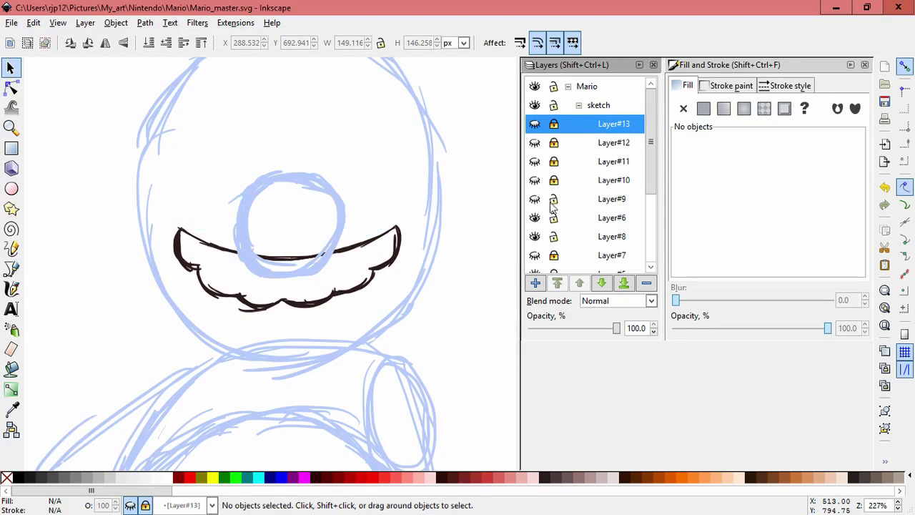
pyautogui.click(553, 199)
pyautogui.click(535, 217)
# - Make Layer#13, Layer#12, Layer#11, Layer#10, Layer#9 and Layer#6 visible again
pyautogui.click(534, 124)
pyautogui.click(534, 142)
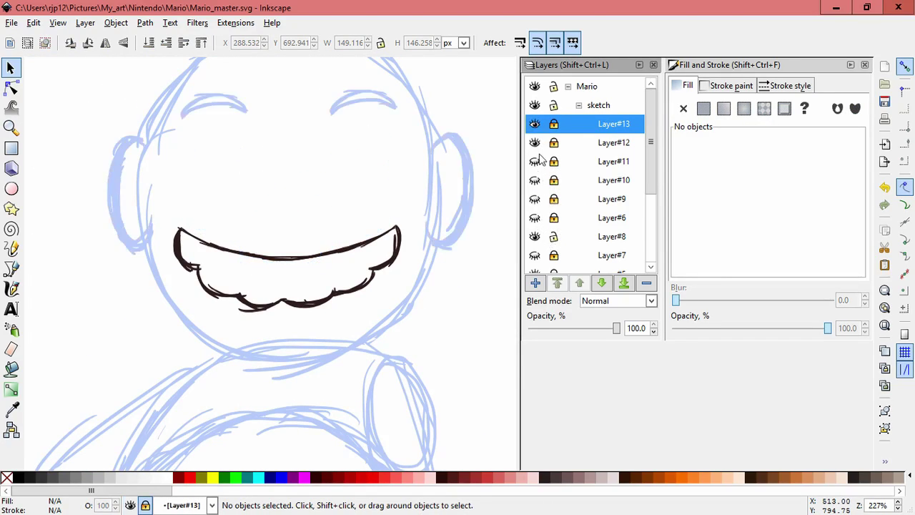
pyautogui.click(535, 162)
pyautogui.click(535, 180)
pyautogui.click(535, 199)
pyautogui.click(534, 217)
# - Remove the stray stroke below the centre of the moustache
pyautogui.click(391, 263)
pyautogui.moveTo(432, 337)
pyautogui.mouseDown()
pyautogui.moveTo(238, 299)
pyautogui.moveTo(152, 150)
pyautogui.mouseUp()
pyautogui.click(219, 337)
pyautogui.moveTo(259, 308); pyautogui.dragTo(205, 395)
# - Group all the moustache strokes and squash the group vertically from below to about 53 px high
pyautogui.moveTo(464, 351); pyautogui.dragTo(119, 173)
pyautogui.hotkey('ctrl', 'g')
pyautogui.moveTo(371, 261); pyautogui.dragTo(383, 293)
pyautogui.press('Escape')
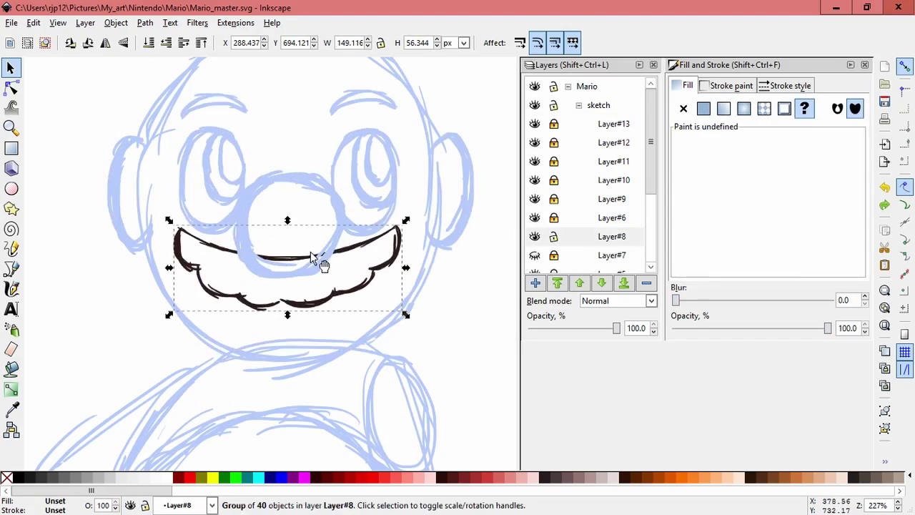
pyautogui.moveTo(287, 315); pyautogui.dragTo(287, 311)
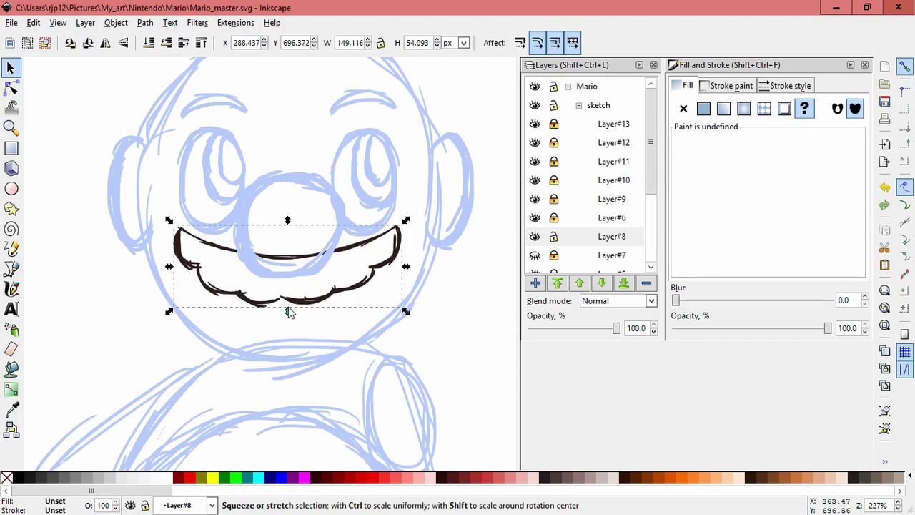
pyautogui.hotkey('ctrl', 'z')
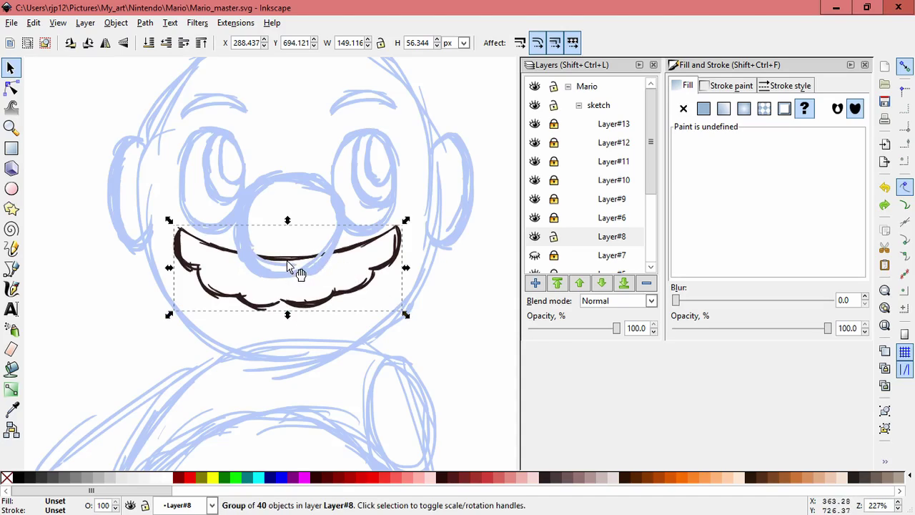
pyautogui.moveTo(288, 315); pyautogui.dragTo(286, 309)
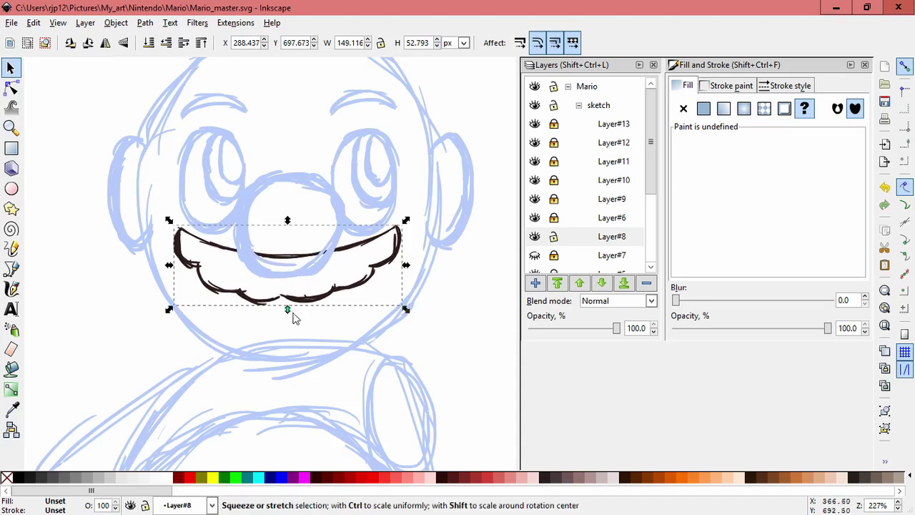
pyautogui.click(443, 302)
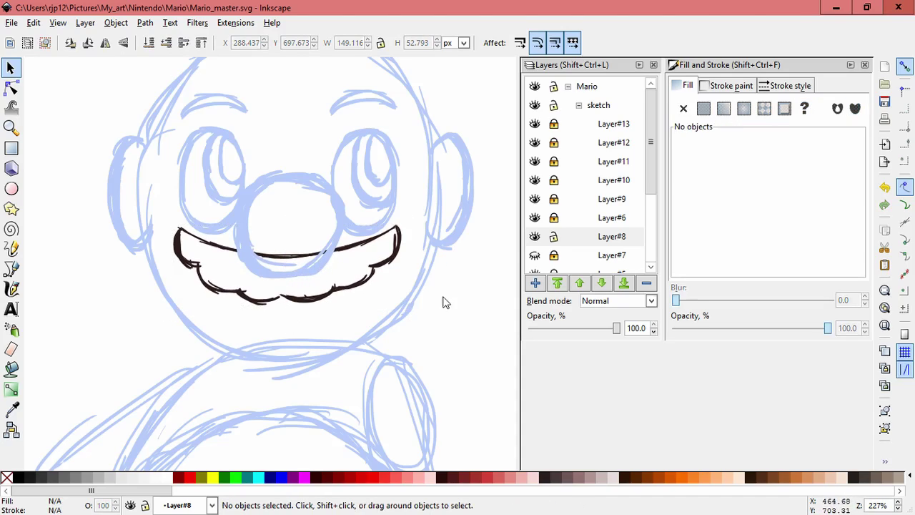
# - Lock Layer#8 and add a new layer above Layer#13
pyautogui.click(555, 237)
pyautogui.click(576, 127)
pyautogui.click(535, 284)
pyautogui.click(493, 303)
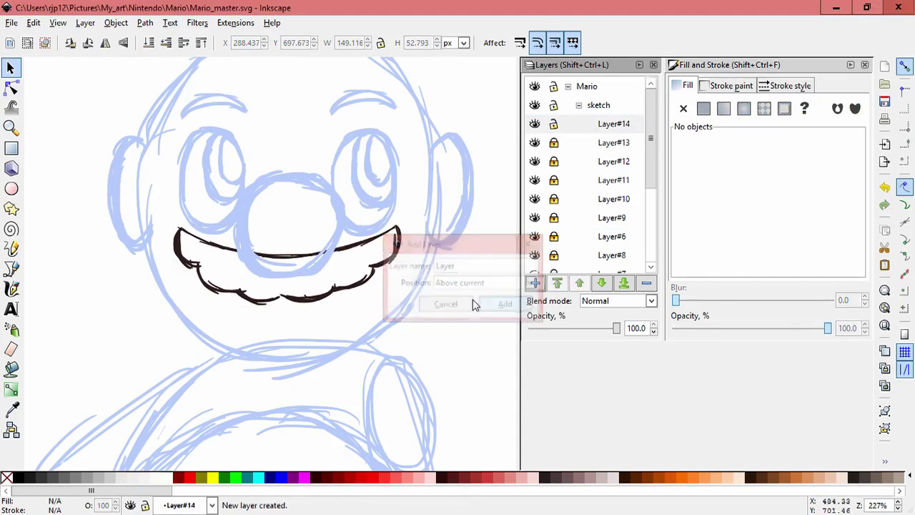
# - Draw a short curved lip line just below the moustache with a calligraphic stroke, retrying it until the curve fits
pyautogui.click(11, 289)
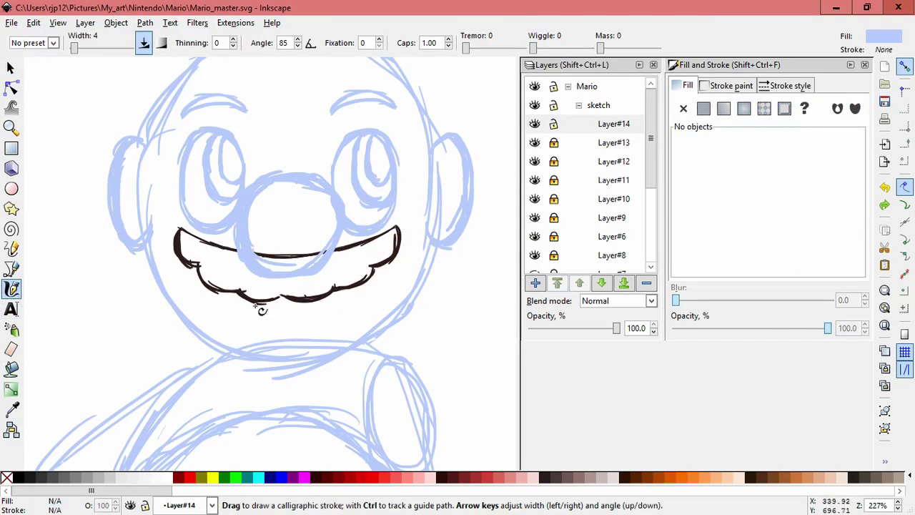
pyautogui.moveTo(252, 311); pyautogui.dragTo(360, 300)
pyautogui.hotkey('ctrl', 'z')
pyautogui.moveTo(246, 308); pyautogui.dragTo(363, 295)
pyautogui.hotkey('ctrl', 'z')
pyautogui.hotkey('ctrl', 'shift', 'z')
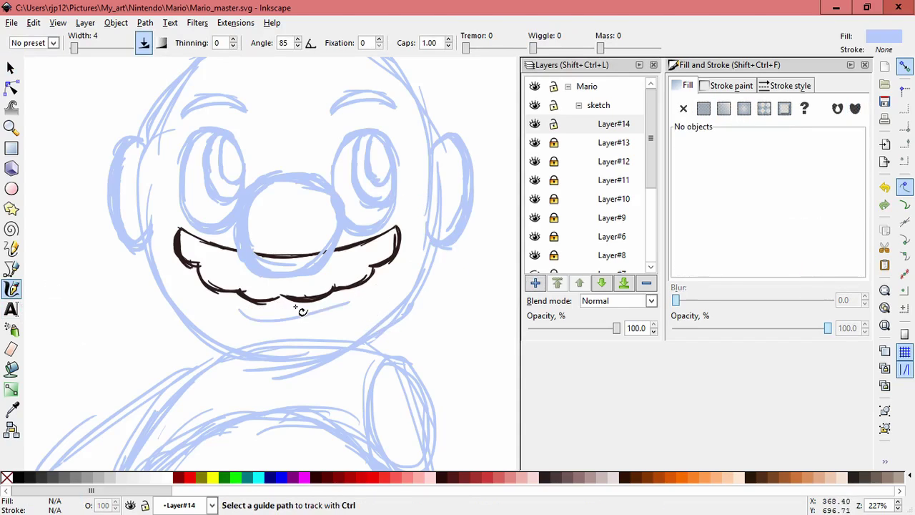
pyautogui.hotkey('ctrl', 'z')
pyautogui.moveTo(244, 310); pyautogui.dragTo(352, 300)
pyautogui.hotkey('ctrl', 'z')
pyautogui.moveTo(265, 311); pyautogui.dragTo(346, 300)
pyautogui.hotkey('ctrl', 'z')
pyautogui.hotkey('ctrl', 'z')
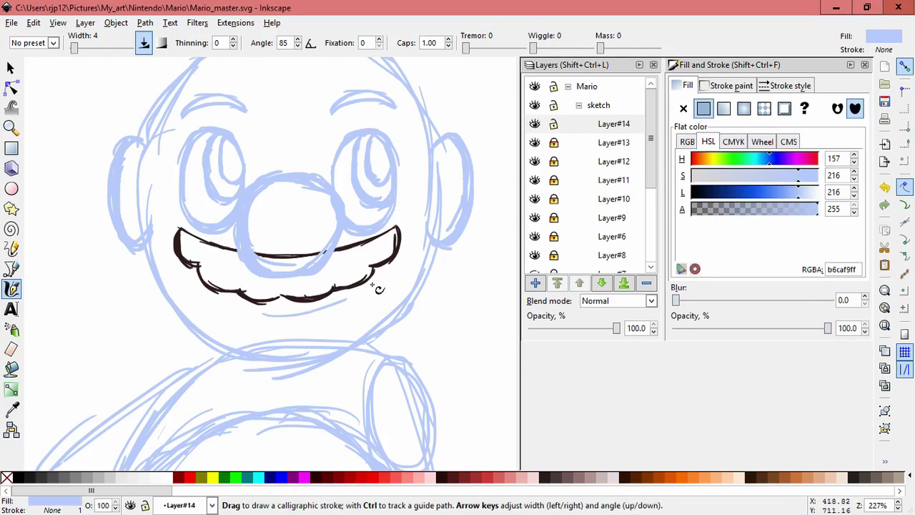
pyautogui.hotkey('ctrl', 'z')
pyautogui.moveTo(264, 314)
pyautogui.mouseDown()
pyautogui.moveTo(346, 300)
pyautogui.moveTo(263, 314)
pyautogui.mouseUp()
pyautogui.hotkey('ctrl', 'z')
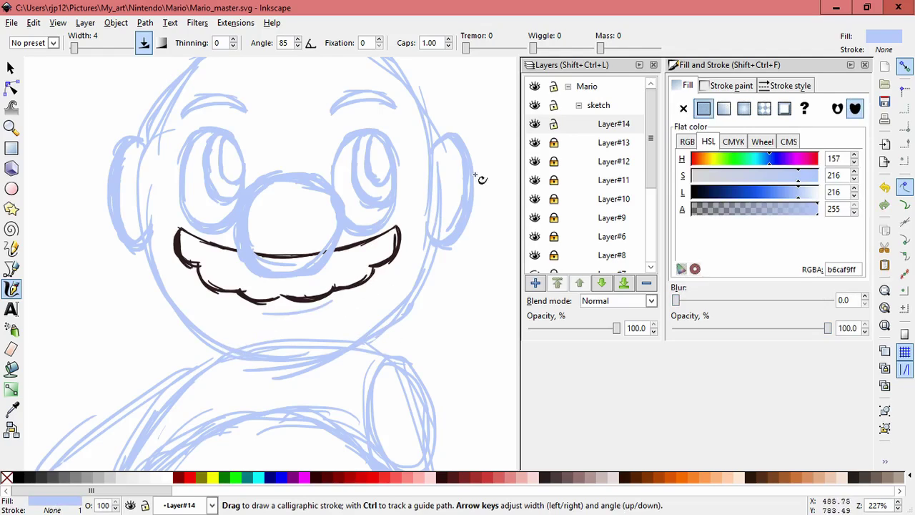
# - Lock Layer#14 and unlock Layer#11 and Layer#10, toggling their visibility to identify the pupil and iris strokes
pyautogui.moveTo(410, 169)
pyautogui.mouseDown()
pyautogui.moveTo(428, 230)
pyautogui.moveTo(429, 218)
pyautogui.moveTo(422, 223)
pyautogui.mouseUp()
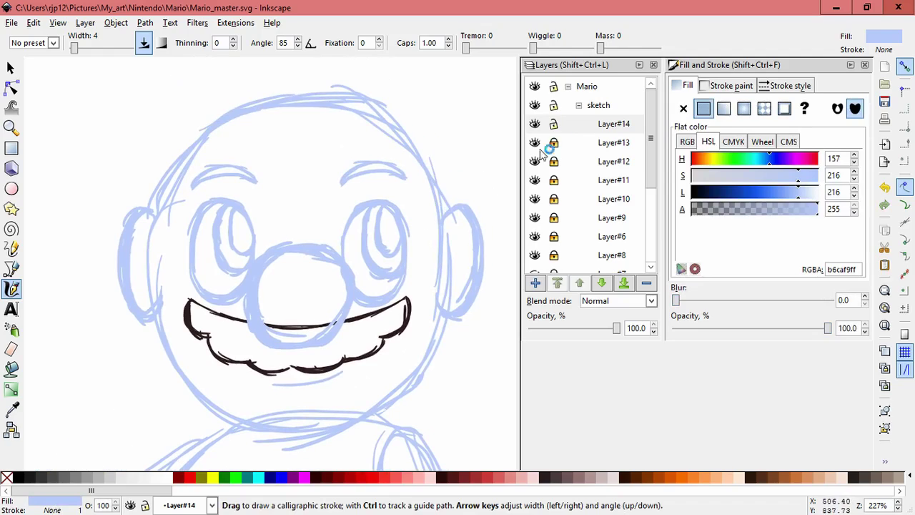
pyautogui.click(585, 130)
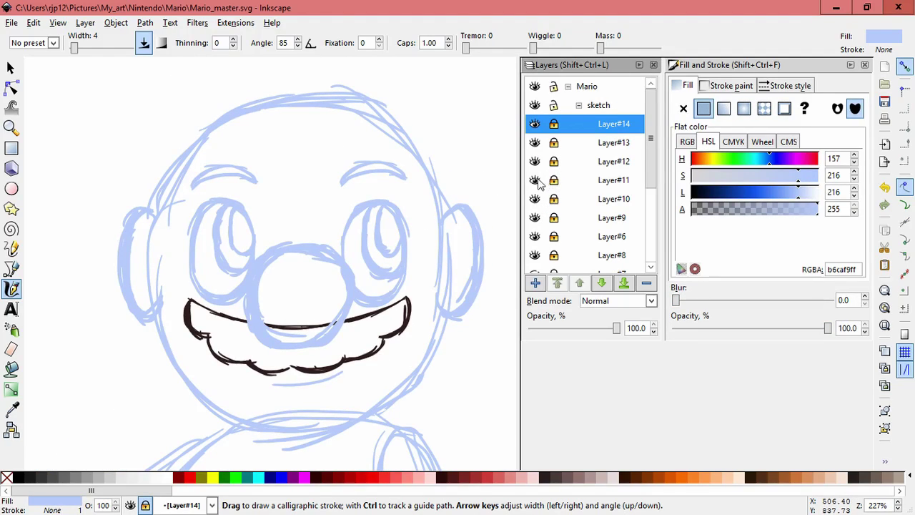
pyautogui.click(535, 180)
pyautogui.click(535, 199)
pyautogui.click(535, 180)
# - Shift the iris and pupil strokes of both eyes slightly to the left
pyautogui.click(11, 68)
pyautogui.moveTo(198, 192); pyautogui.dragTo(286, 301)
pyautogui.moveTo(234, 267); pyautogui.dragTo(225, 264)
pyautogui.click(282, 237)
pyautogui.moveTo(350, 191)
pyautogui.mouseDown()
pyautogui.moveTo(420, 284)
pyautogui.moveTo(384, 270)
pyautogui.moveTo(388, 282)
pyautogui.mouseUp()
pyautogui.click(382, 156)
# - Nudge the inner pupil strokes of both eyes slightly left inside their irises
pyautogui.scroll(1, 278, 228)
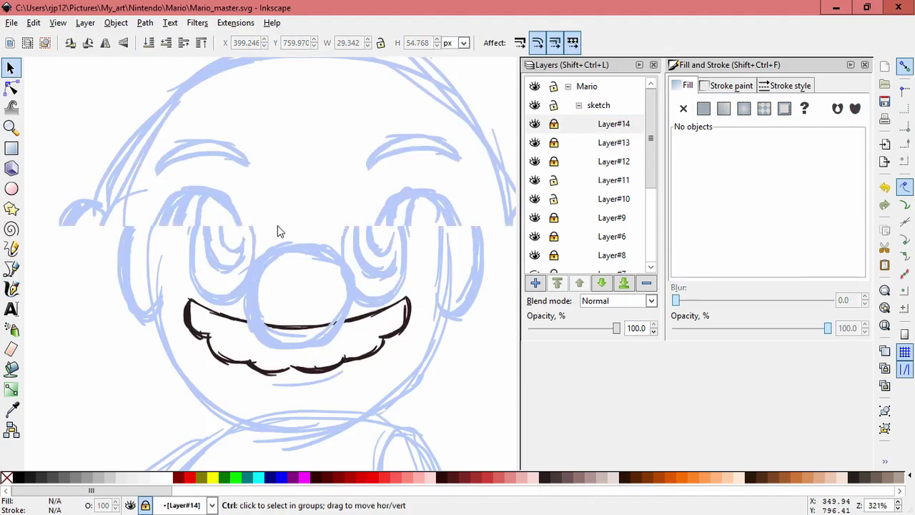
pyautogui.moveTo(453, 273); pyautogui.dragTo(396, 176)
pyautogui.moveTo(420, 223); pyautogui.dragTo(418, 223)
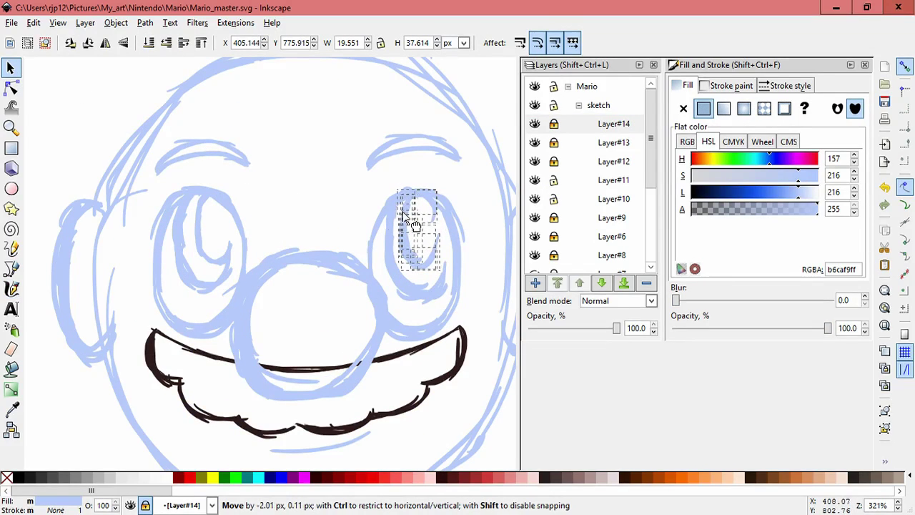
pyautogui.moveTo(189, 174)
pyautogui.mouseDown()
pyautogui.moveTo(234, 270)
pyautogui.moveTo(221, 266)
pyautogui.mouseUp()
pyautogui.click(285, 229)
# - On Layer#11, close the right side of the pupil oval in both eyes with calligraphic strokes
pyautogui.press('c')
pyautogui.scroll(1, 228, 215)
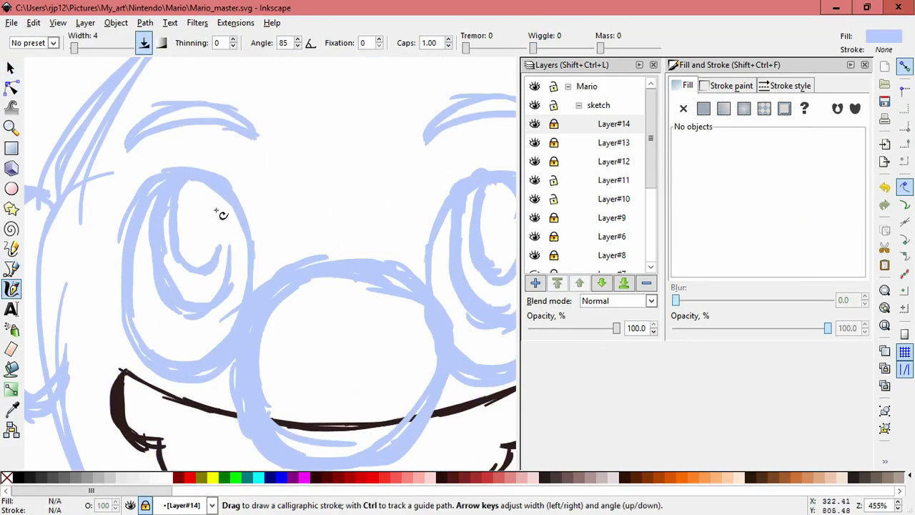
pyautogui.click(569, 184)
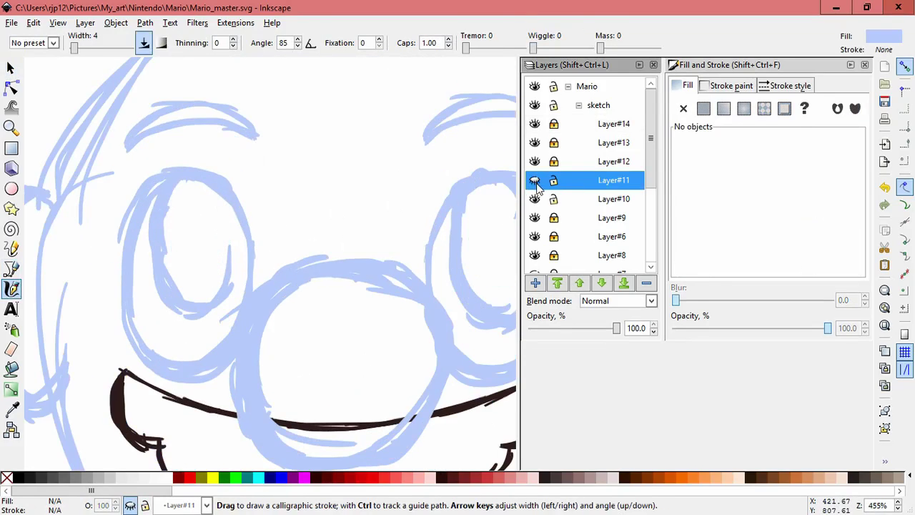
pyautogui.moveTo(216, 189); pyautogui.dragTo(216, 228)
pyautogui.press('space')
pyautogui.moveTo(437, 232); pyautogui.dragTo(333, 226)
pyautogui.moveTo(414, 187); pyautogui.dragTo(421, 227)
pyautogui.hotkey('ctrl', 'z')
pyautogui.moveTo(419, 193); pyautogui.dragTo(415, 270)
# - On Layer#10, draw the right edge of the iris in both eyes with calligraphic strokes
pyautogui.click(565, 204)
pyautogui.moveTo(436, 240); pyautogui.dragTo(430, 289)
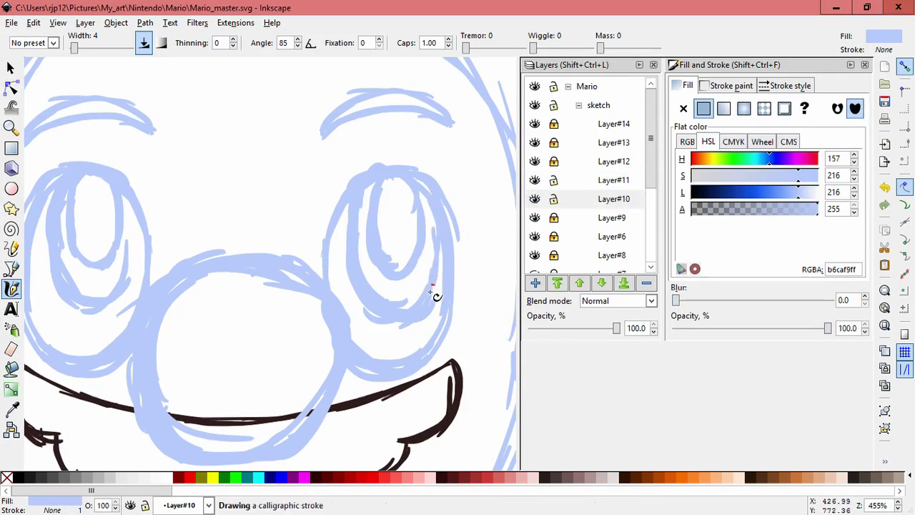
pyautogui.press('space')
pyautogui.moveTo(105, 231)
pyautogui.mouseDown()
pyautogui.moveTo(144, 250)
pyautogui.moveTo(165, 229)
pyautogui.moveTo(164, 275)
pyautogui.mouseUp()
pyautogui.moveTo(169, 219); pyautogui.dragTo(156, 296)
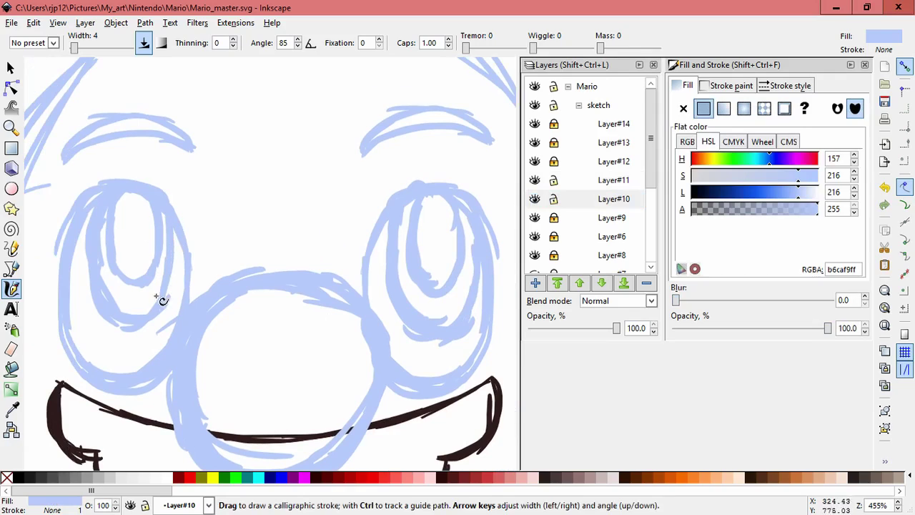
# - Lock Layer#10 and Layer#11 and add a new layer above Layer#14
pyautogui.scroll(-3, 295, 233)
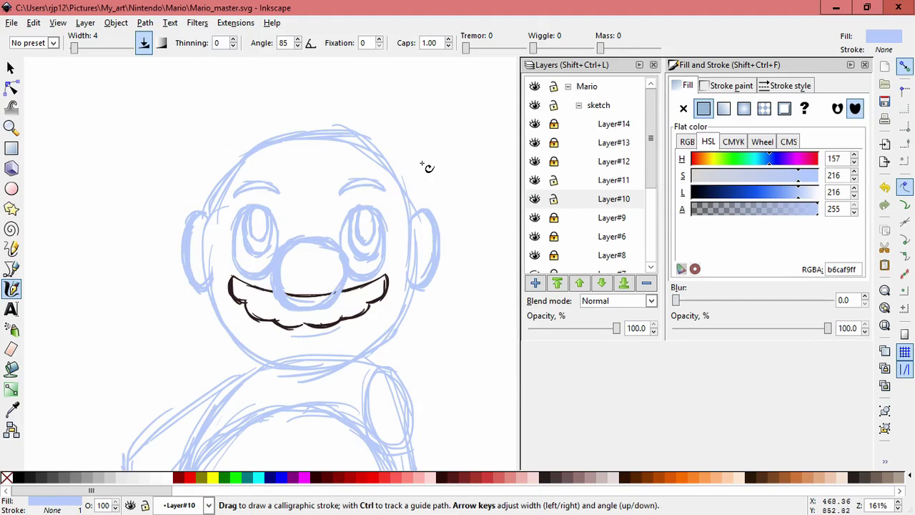
pyautogui.click(555, 198)
pyautogui.click(555, 180)
pyautogui.click(589, 125)
pyautogui.click(536, 285)
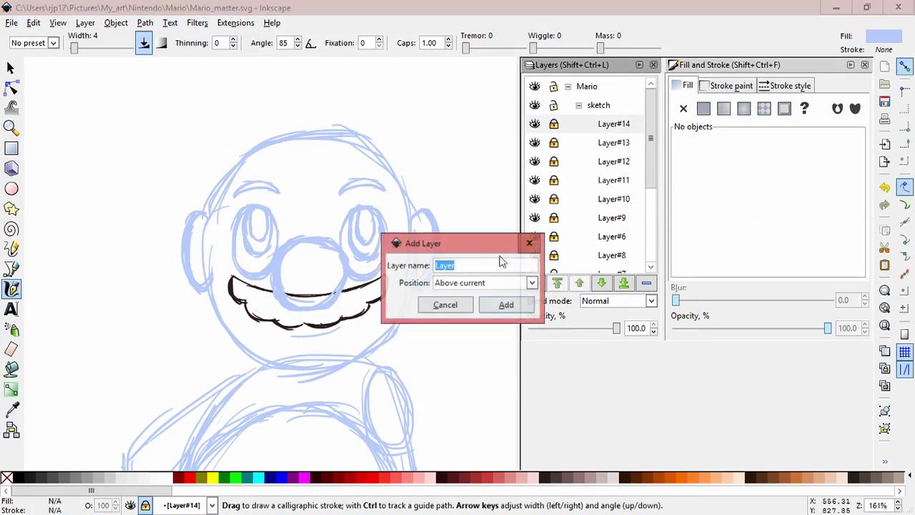
pyautogui.click(506, 304)
# - On Layer#15, draw curved hair locks across the forehead and the left sideburn with calligraphic strokes
pyautogui.scroll(1, 408, 201)
pyautogui.scroll(1, 400, 182)
pyautogui.moveTo(400, 182); pyautogui.dragTo(492, 208)
pyautogui.moveTo(325, 107); pyautogui.dragTo(435, 191)
pyautogui.moveTo(221, 116)
pyautogui.mouseDown()
pyautogui.moveTo(239, 157)
pyautogui.moveTo(348, 187)
pyautogui.moveTo(283, 187)
pyautogui.moveTo(365, 181)
pyautogui.mouseUp()
pyautogui.moveTo(218, 133)
pyautogui.mouseDown()
pyautogui.moveTo(276, 190)
pyautogui.moveTo(100, 168)
pyautogui.moveTo(176, 195)
pyautogui.moveTo(100, 255)
pyautogui.mouseUp()
pyautogui.moveTo(182, 158); pyautogui.dragTo(122, 301)
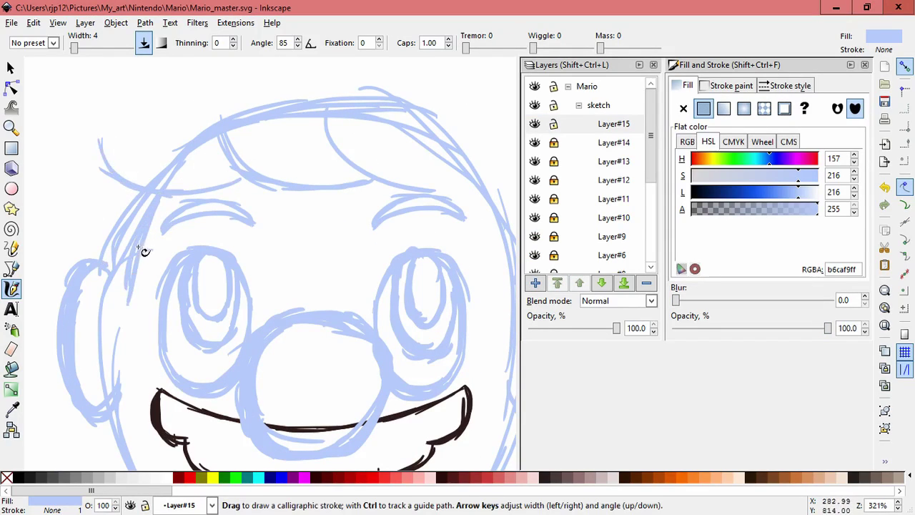
pyautogui.moveTo(112, 271); pyautogui.dragTo(124, 353)
# - Draw the right sideburn with several overlapping calligraphic strokes running from the hairline down beside the ear
pyautogui.press('space')
pyautogui.moveTo(310, 247); pyautogui.dragTo(183, 224)
pyautogui.moveTo(301, 167); pyautogui.dragTo(363, 163)
pyautogui.moveTo(299, 167)
pyautogui.mouseDown()
pyautogui.moveTo(357, 211)
pyautogui.moveTo(368, 264)
pyautogui.moveTo(386, 263)
pyautogui.moveTo(371, 301)
pyautogui.mouseUp()
pyautogui.moveTo(355, 198); pyautogui.dragTo(367, 300)
pyautogui.moveTo(369, 232); pyautogui.dragTo(371, 298)
pyautogui.press('-')
pyautogui.press('space')
pyautogui.moveTo(290, 224); pyautogui.dragTo(330, 251)
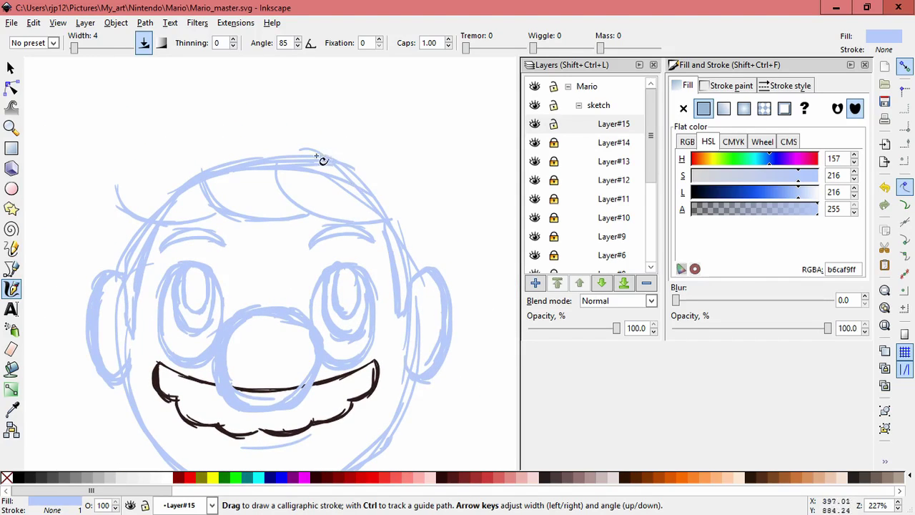
# - Draw the back hair outline on both sides of the jaw, running from below the ears to the shoulders
pyautogui.press('space')
pyautogui.moveTo(372, 163); pyautogui.dragTo(368, 100)
pyautogui.moveTo(279, 259); pyautogui.dragTo(319, 205)
pyautogui.moveTo(149, 258); pyautogui.dragTo(163, 333)
pyautogui.moveTo(155, 278); pyautogui.dragTo(176, 346)
pyautogui.moveTo(165, 312); pyautogui.dragTo(184, 349)
pyautogui.moveTo(175, 326); pyautogui.dragTo(182, 372)
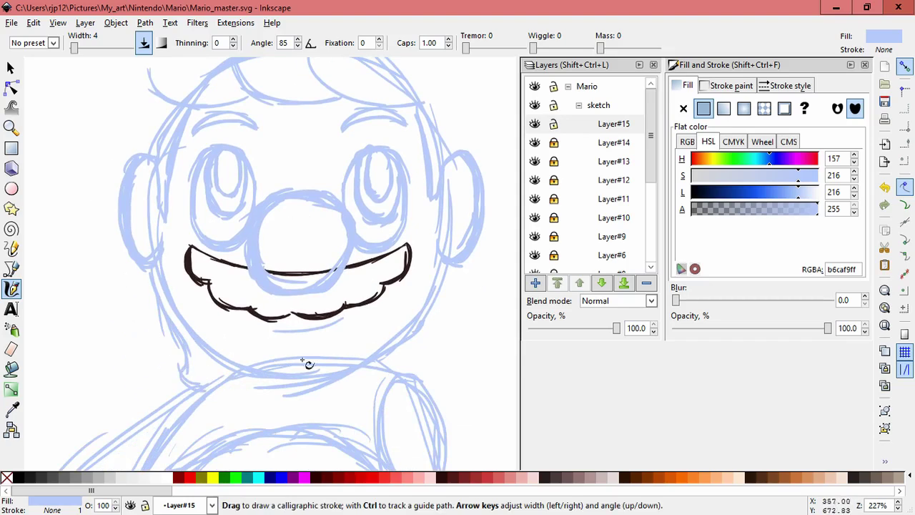
pyautogui.moveTo(445, 270)
pyautogui.mouseDown()
pyautogui.moveTo(432, 327)
pyautogui.moveTo(432, 365)
pyautogui.mouseUp()
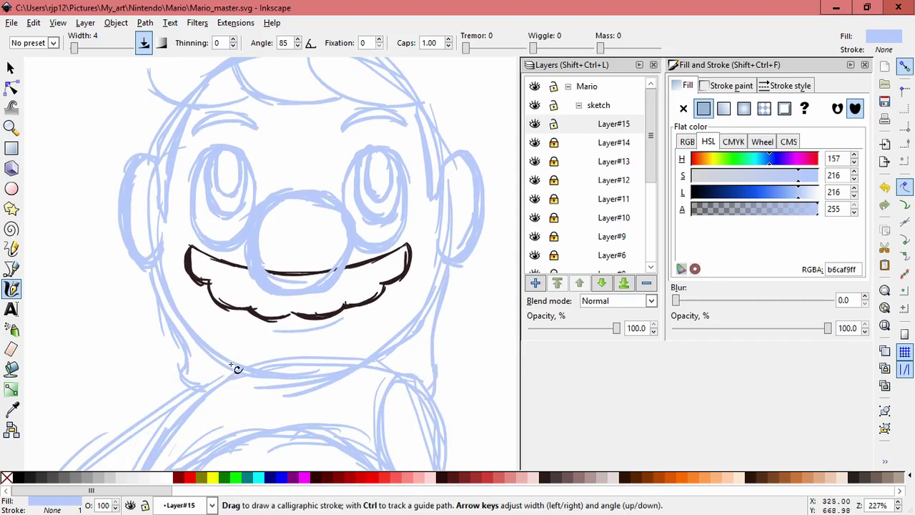
pyautogui.scroll(-1, 461, 289)
pyautogui.moveTo(467, 227); pyautogui.dragTo(412, 258)
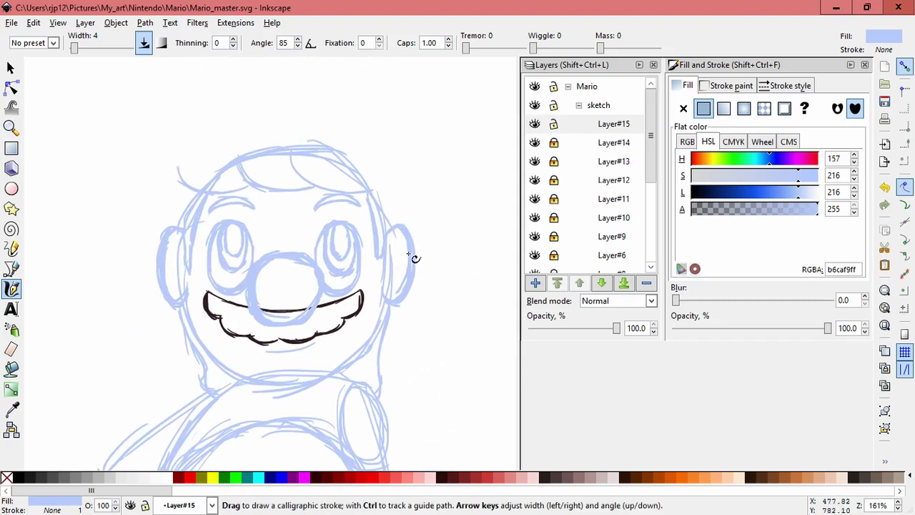
# - Add a new layer above Layer#15 and lock Layer#15
pyautogui.scroll(1, 455, 223)
pyautogui.click(536, 283)
pyautogui.click(519, 299)
pyautogui.click(553, 142)
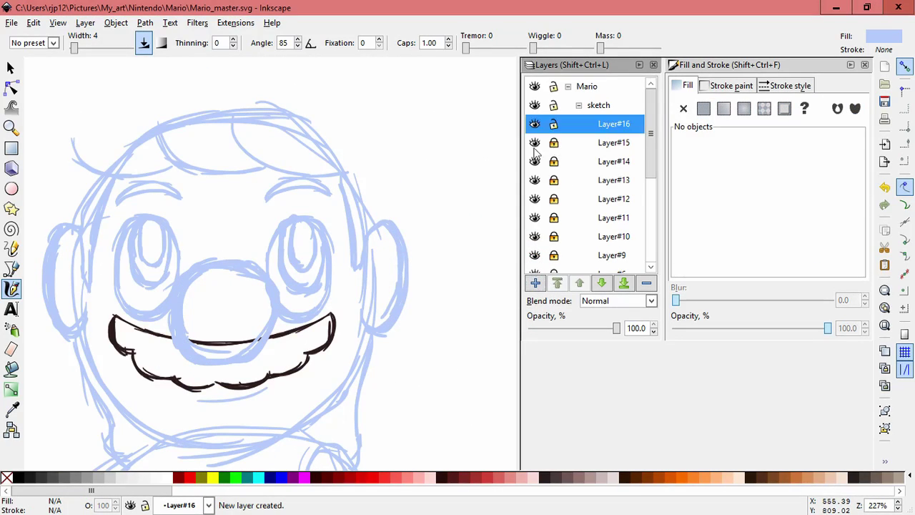
# - Try to sketch the cap's edge over the upper left of the head in light blue strokes
pyautogui.moveTo(346, 101); pyautogui.dragTo(415, 139)
pyautogui.hotkey('ctrl', 'z')
pyautogui.moveTo(274, 164); pyautogui.dragTo(309, 179)
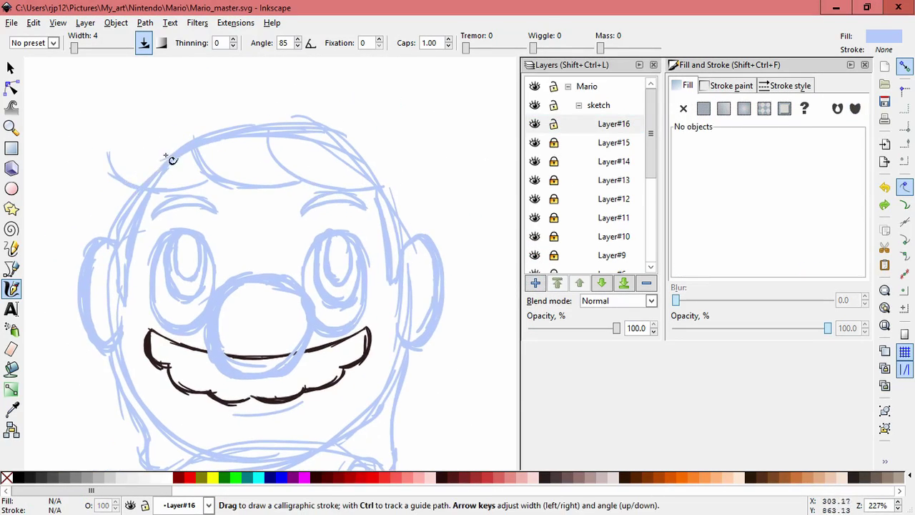
pyautogui.moveTo(111, 228); pyautogui.dragTo(165, 161)
pyautogui.moveTo(113, 212); pyautogui.dragTo(168, 158)
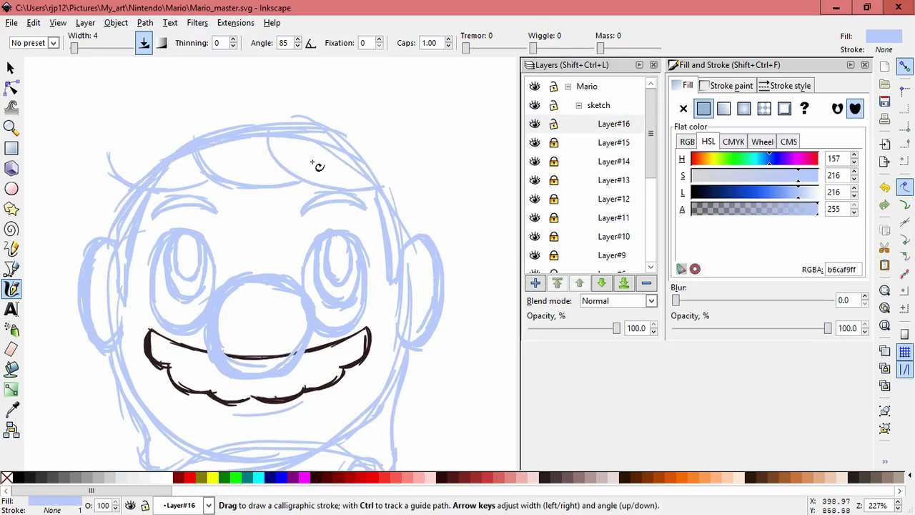
pyautogui.moveTo(54, 251); pyautogui.dragTo(262, 222)
pyautogui.hotkey('ctrl', 'z')
pyautogui.scroll(-2, 231, 239)
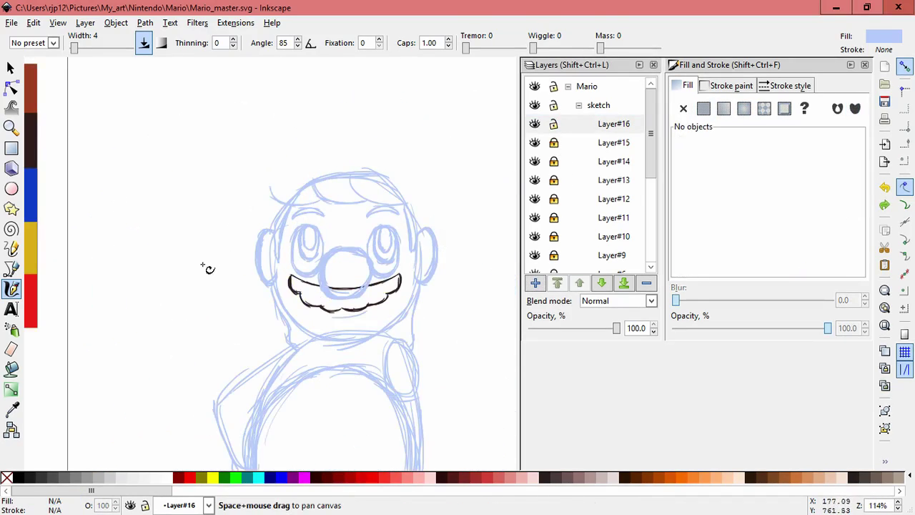
pyautogui.click(535, 125)
pyautogui.click(535, 124)
pyautogui.click(534, 143)
pyautogui.click(554, 143)
pyautogui.click(535, 143)
pyautogui.moveTo(411, 90); pyautogui.dragTo(371, 120)
pyautogui.hotkey('ctrl', 'z')
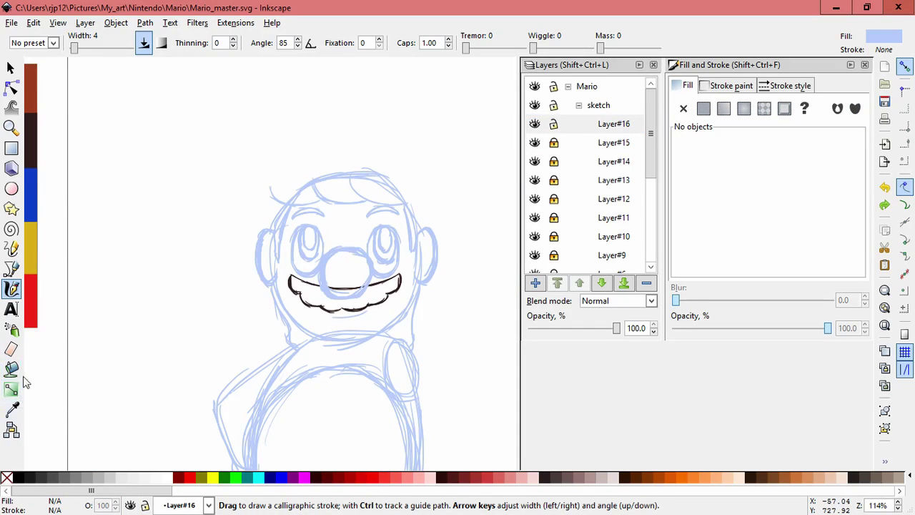
# - Sample the red colour swatch beside the drawing as the fill for the calligraphic strokes
pyautogui.click(12, 409)
pyautogui.click(30, 302)
pyautogui.click(12, 289)
pyautogui.moveTo(264, 143); pyautogui.dragTo(329, 203)
pyautogui.hotkey('ctrl', 'z')
pyautogui.scroll(1, 408, 192)
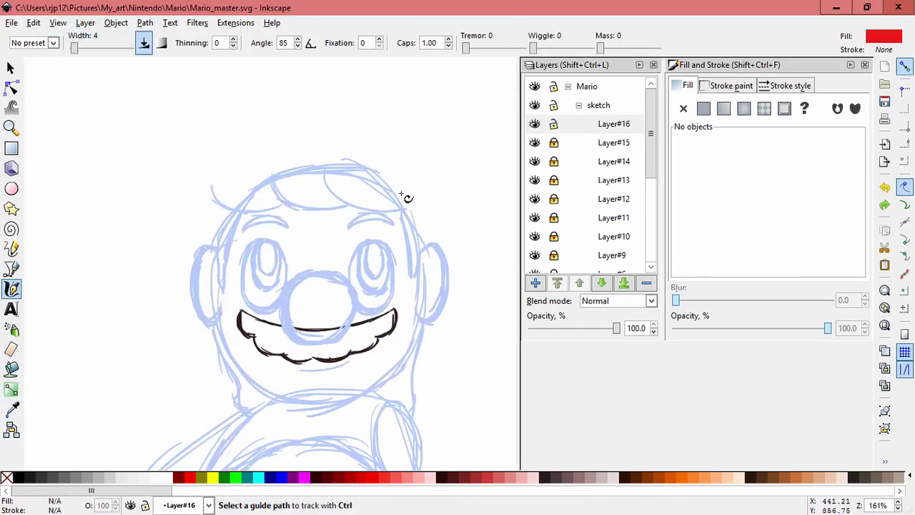
# - Try to draw the cap's lower edge in red over the top of the head from ear to ear
pyautogui.moveTo(218, 241)
pyautogui.mouseDown()
pyautogui.moveTo(242, 209)
pyautogui.moveTo(307, 186)
pyautogui.moveTo(221, 231)
pyautogui.moveTo(234, 209)
pyautogui.mouseUp()
pyautogui.hotkey('ctrl', 'z')
pyautogui.hotkey('ctrl', 'z')
pyautogui.moveTo(219, 241)
pyautogui.mouseDown()
pyautogui.moveTo(235, 208)
pyautogui.moveTo(261, 189)
pyautogui.mouseUp()
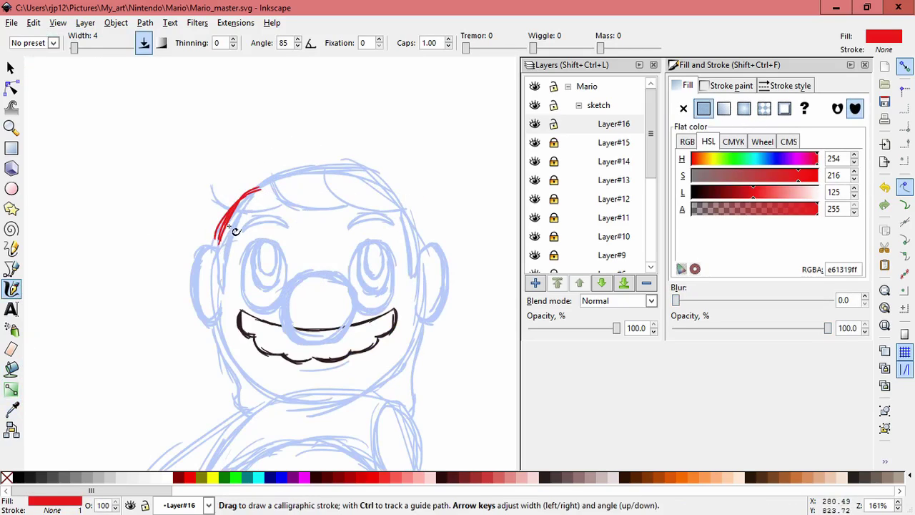
pyautogui.hotkey('ctrl', 'z')
pyautogui.moveTo(218, 247)
pyautogui.mouseDown()
pyautogui.moveTo(241, 201)
pyautogui.moveTo(292, 177)
pyautogui.moveTo(343, 173)
pyautogui.moveTo(397, 187)
pyautogui.moveTo(422, 242)
pyautogui.mouseUp()
pyautogui.hotkey('ctrl', 'z')
pyautogui.hotkey('ctrl', 'z')
pyautogui.hotkey('ctrl', 'z')
pyautogui.moveTo(391, 189); pyautogui.dragTo(413, 219)
pyautogui.moveTo(401, 197); pyautogui.dragTo(420, 243)
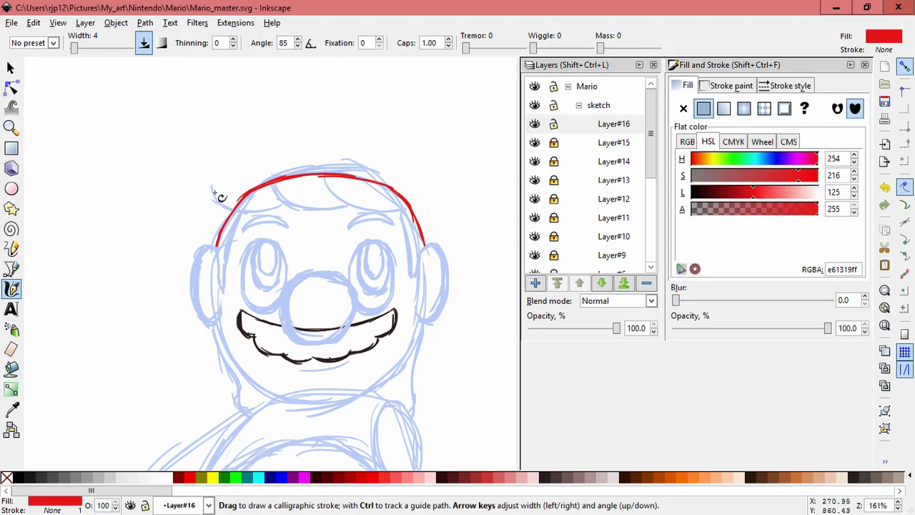
pyautogui.moveTo(207, 238)
pyautogui.mouseDown()
pyautogui.moveTo(226, 173)
pyautogui.moveTo(300, 130)
pyautogui.mouseUp()
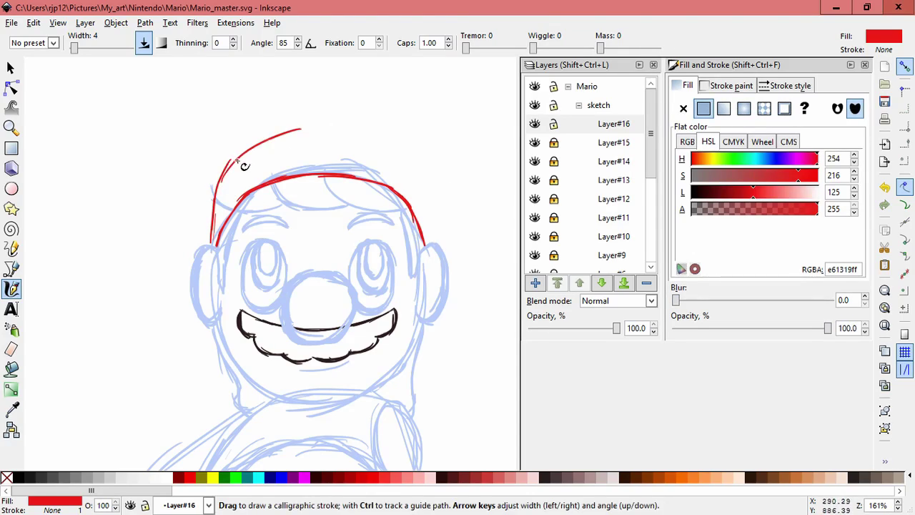
pyautogui.hotkey('ctrl', 'z')
pyautogui.hotkey('ctrl', 'z')
pyautogui.hotkey('ctrl', 'z')
pyautogui.hotkey('ctrl', 'z')
pyautogui.hotkey('ctrl', 'z')
pyautogui.hotkey('ctrl', 'z')
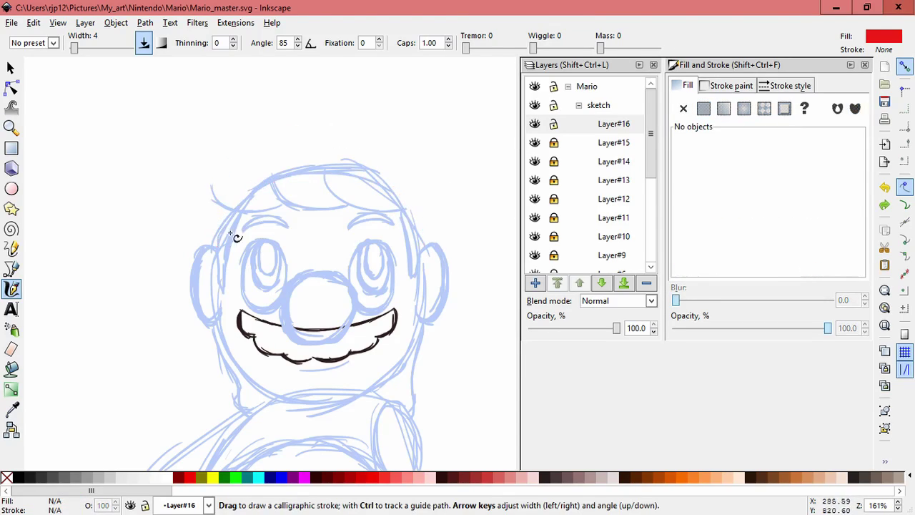
# - On Layer#16, draw the cap's lower edge as a red arc across the upper forehead, from temple to temple
pyautogui.moveTo(214, 221)
pyautogui.mouseDown()
pyautogui.moveTo(316, 188)
pyautogui.moveTo(388, 185)
pyautogui.mouseUp()
pyautogui.hotkey('ctrl', 'z')
pyautogui.moveTo(217, 220); pyautogui.dragTo(393, 195)
pyautogui.hotkey('ctrl', 'z')
pyautogui.hotkey('ctrl', 'z')
pyautogui.moveTo(240, 201)
pyautogui.mouseDown()
pyautogui.moveTo(390, 201)
pyautogui.moveTo(239, 202)
pyautogui.moveTo(318, 190)
pyautogui.mouseUp()
pyautogui.hotkey('ctrl', 'z')
pyautogui.moveTo(389, 197); pyautogui.dragTo(414, 228)
pyautogui.moveTo(390, 198); pyautogui.dragTo(417, 231)
pyautogui.hotkey('ctrl', 'z')
pyautogui.hotkey('ctrl', 'z')
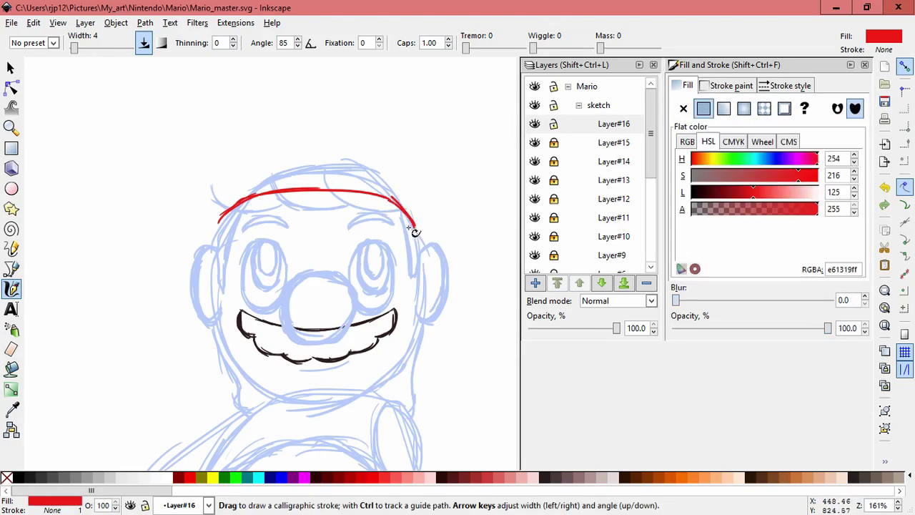
pyautogui.moveTo(381, 191); pyautogui.dragTo(346, 194)
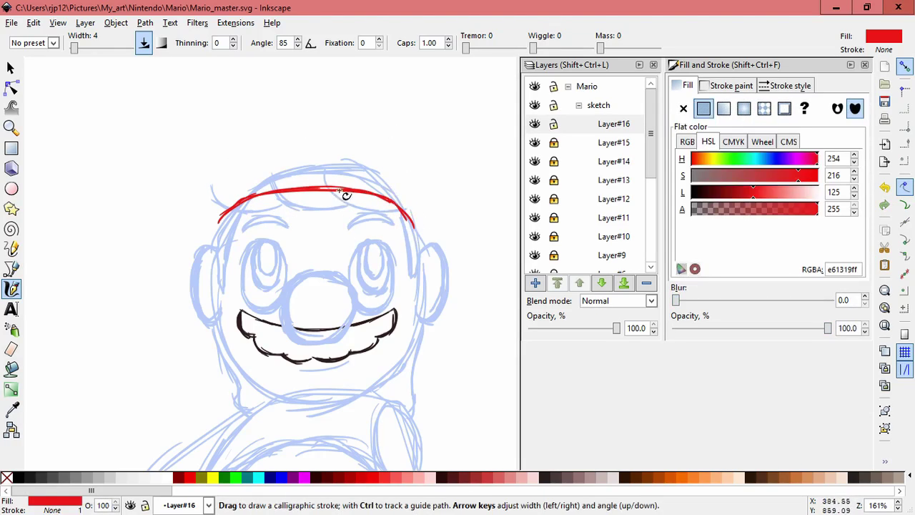
# - Add a layer above Layer#16 and draw the cap's domed crown and bulging sides on it in red calligraphic strokes
pyautogui.click(535, 283)
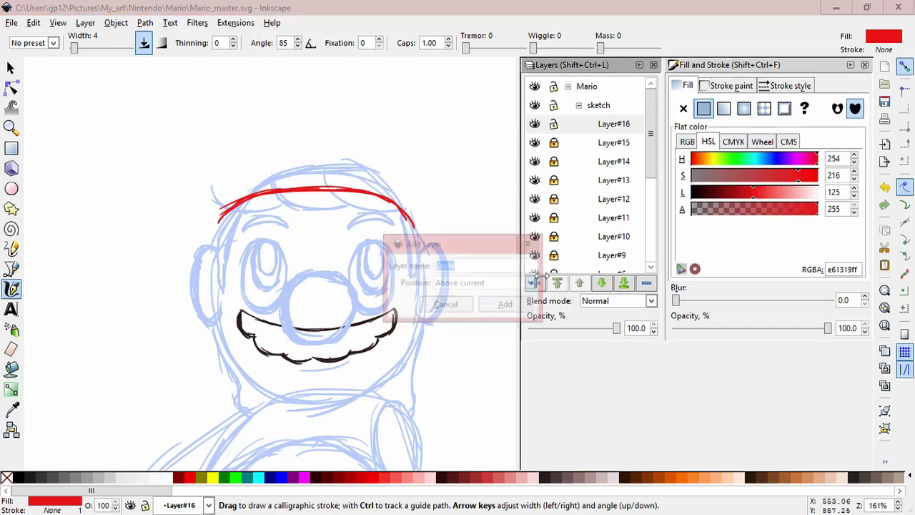
pyautogui.click(491, 309)
pyautogui.moveTo(411, 100); pyautogui.dragTo(402, 135)
pyautogui.hotkey('ctrl', 'z')
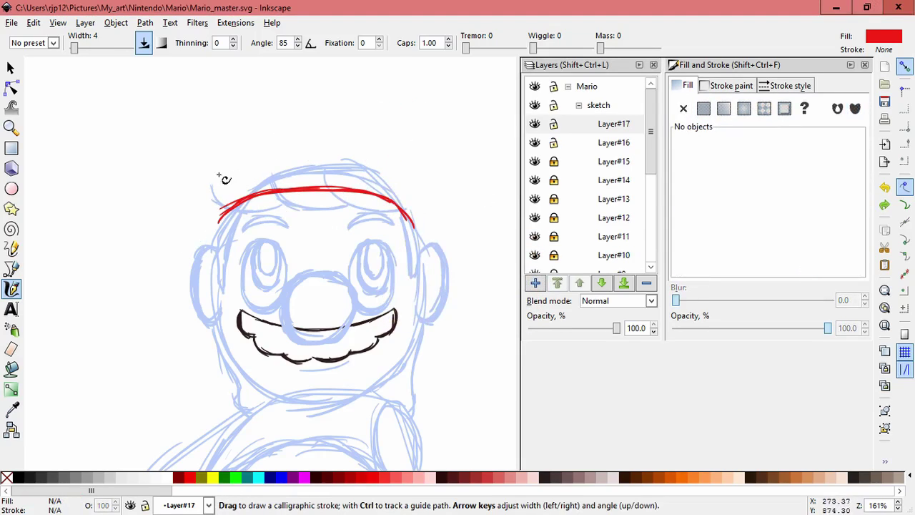
pyautogui.moveTo(213, 176)
pyautogui.mouseDown()
pyautogui.moveTo(315, 109)
pyautogui.moveTo(349, 109)
pyautogui.moveTo(377, 133)
pyautogui.mouseUp()
pyautogui.hotkey('ctrl', 'z')
pyautogui.hotkey('ctrl', 'z')
pyautogui.hotkey('ctrl', 'z')
pyautogui.moveTo(333, 108)
pyautogui.mouseDown()
pyautogui.moveTo(380, 128)
pyautogui.moveTo(416, 175)
pyautogui.mouseUp()
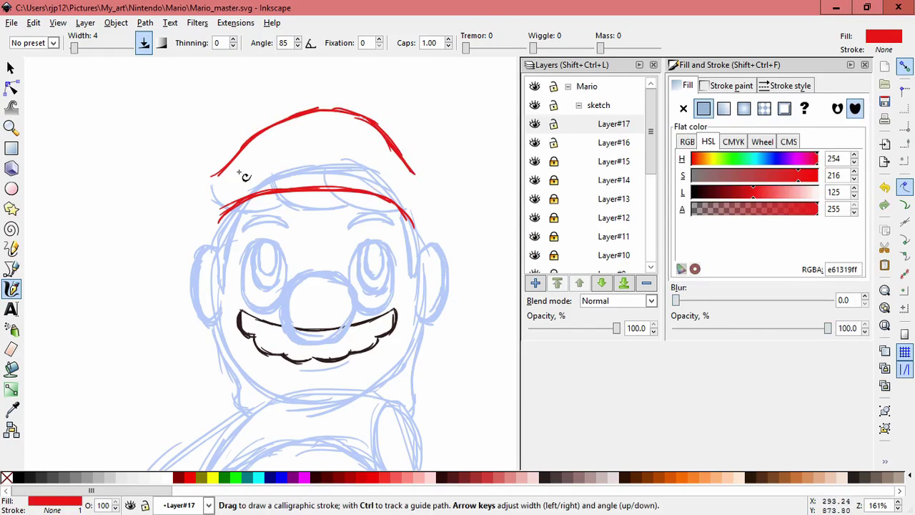
pyautogui.moveTo(192, 225); pyautogui.dragTo(202, 255)
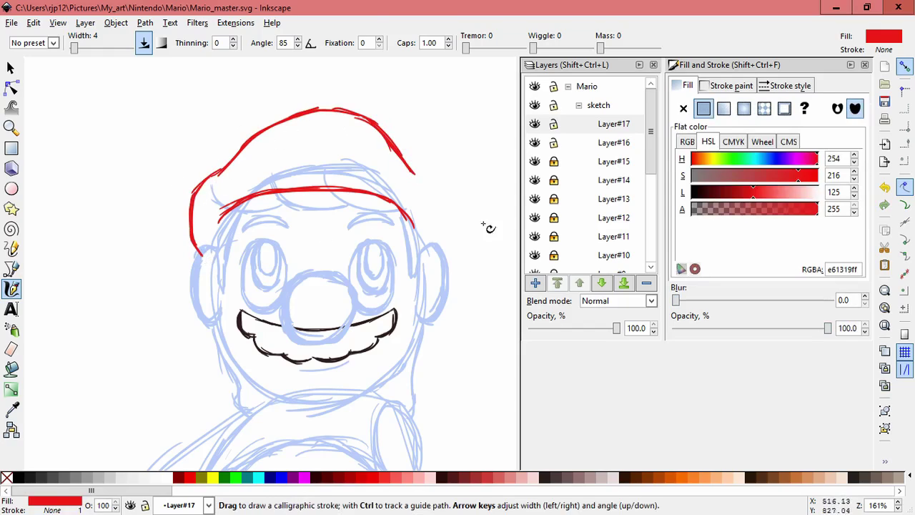
pyautogui.moveTo(427, 184); pyautogui.dragTo(421, 250)
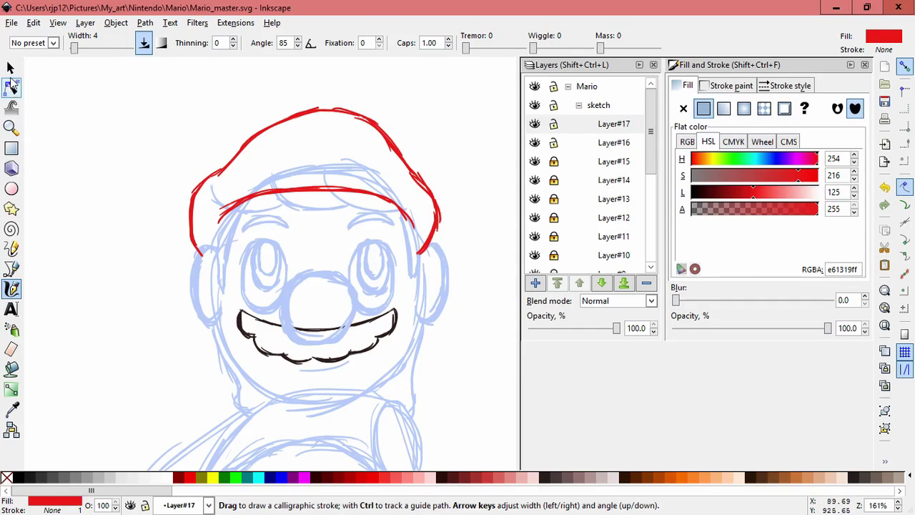
# - Lock Layer#16 and stretch all the cap crown strokes on Layer#17 slightly upward
pyautogui.click(10, 66)
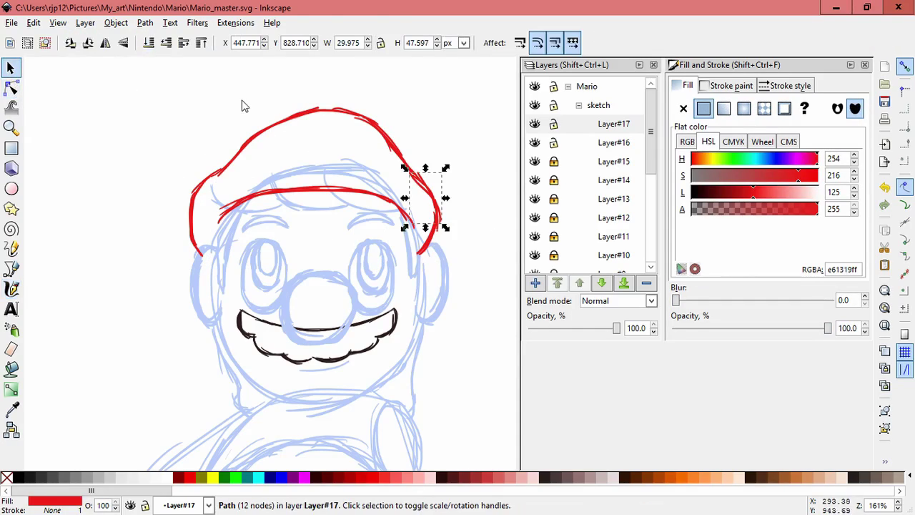
pyautogui.click(553, 142)
pyautogui.click(104, 97)
pyautogui.moveTo(102, 97); pyautogui.dragTo(457, 322)
pyautogui.moveTo(316, 104)
pyautogui.mouseDown()
pyautogui.moveTo(308, 91)
pyautogui.moveTo(436, 118)
pyautogui.mouseUp()
pyautogui.click(347, 99)
pyautogui.hotkey('ctrl', 'z')
# - Delete one surplus stroke on the cap's right side and add a short red stroke where the crown meets the left bulge
pyautogui.click(466, 75)
pyautogui.press('Delete')
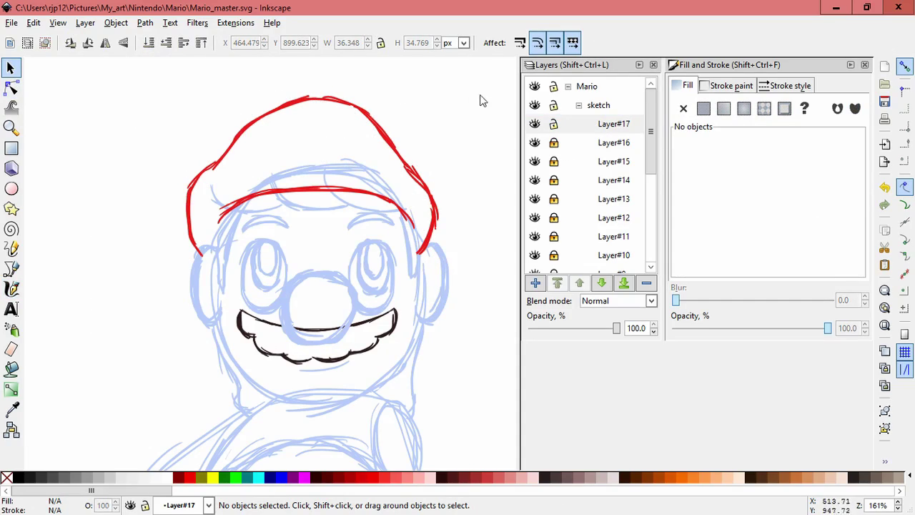
pyautogui.click(11, 288)
pyautogui.moveTo(204, 180)
pyautogui.mouseDown()
pyautogui.moveTo(225, 171)
pyautogui.moveTo(217, 175)
pyautogui.mouseUp()
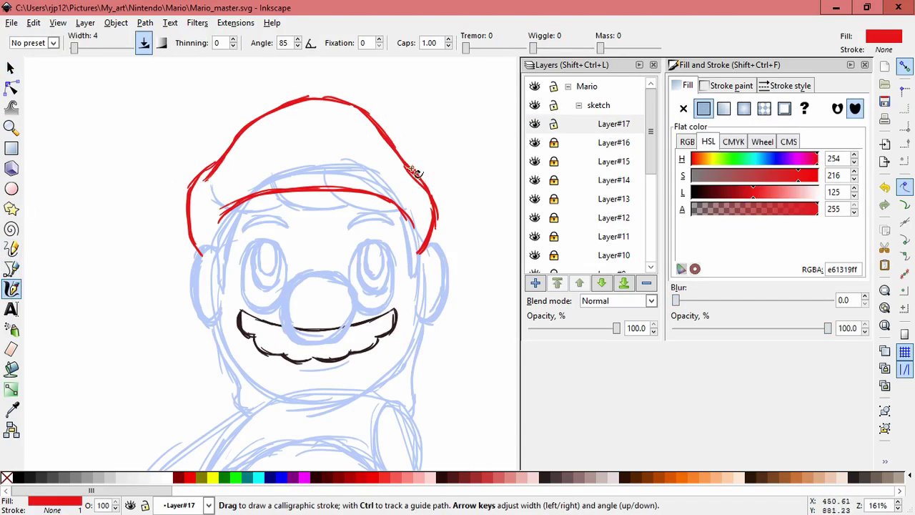
# - Delete the remaining strokes that join the crown to the cap's right bulge
pyautogui.click(10, 68)
pyautogui.click(346, 138)
pyautogui.press('Delete')
pyautogui.moveTo(419, 174)
pyautogui.mouseDown()
pyautogui.moveTo(463, 138)
pyautogui.moveTo(483, 136)
pyautogui.mouseUp()
pyautogui.press('Delete')
pyautogui.press('Delete')
pyautogui.moveTo(421, 179); pyautogui.dragTo(480, 136)
pyautogui.press('Delete')
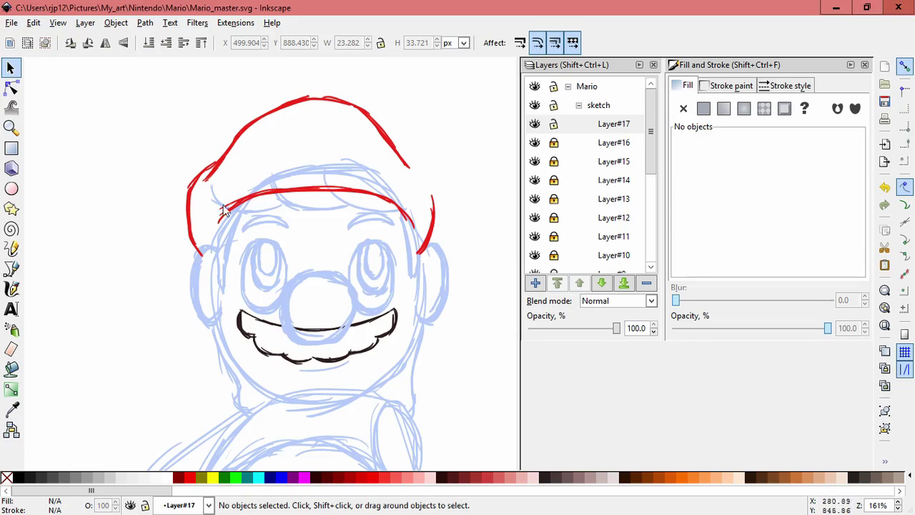
# - Redraw the cap's right bulge in red, rounding it outward from the end of the crown
pyautogui.click(16, 288)
pyautogui.moveTo(407, 162)
pyautogui.mouseDown()
pyautogui.moveTo(429, 177)
pyautogui.moveTo(411, 165)
pyautogui.moveTo(423, 173)
pyautogui.moveTo(432, 214)
pyautogui.mouseUp()
pyautogui.hotkey('ctrl', 'z')
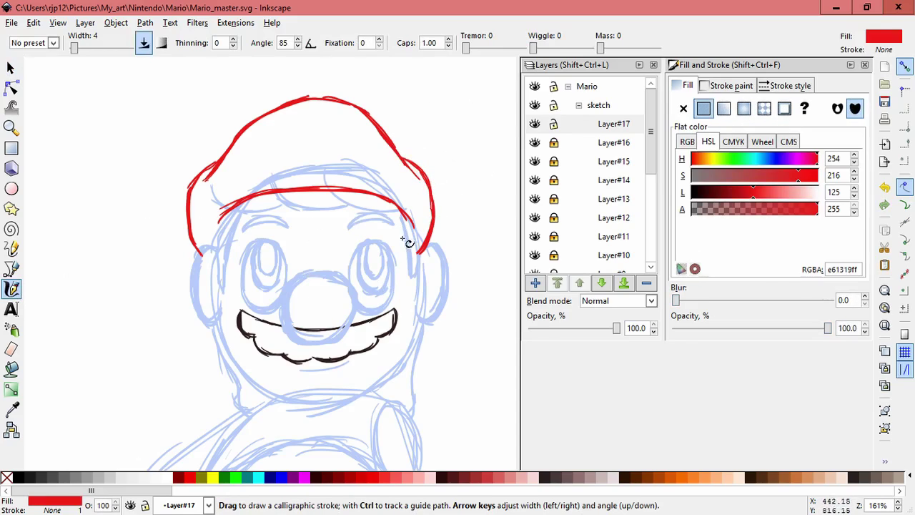
# - Add a new layer above Layer#17 and lock Layer#17
pyautogui.click(535, 282)
pyautogui.click(505, 305)
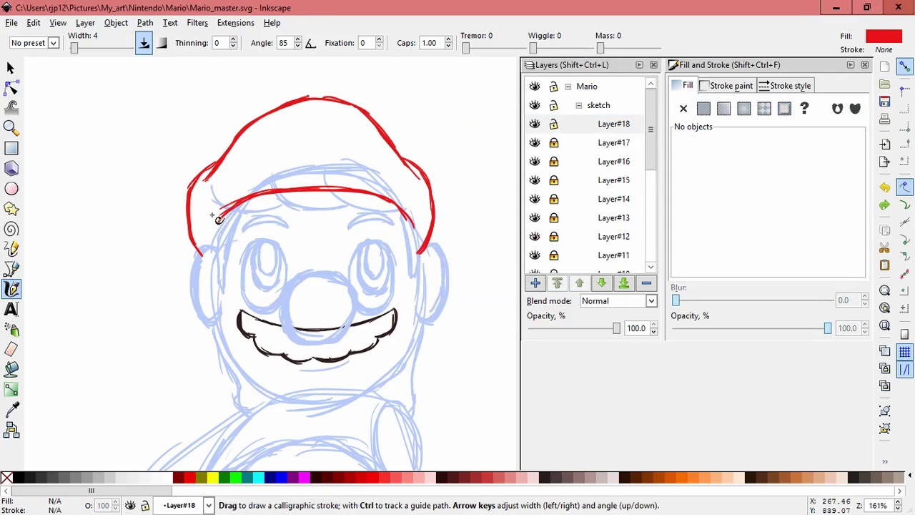
# - Try to sketch a red brim band along the cap's lower edge from ear to ear
pyautogui.moveTo(210, 239); pyautogui.dragTo(236, 188)
pyautogui.moveTo(206, 245)
pyautogui.mouseDown()
pyautogui.moveTo(271, 184)
pyautogui.moveTo(351, 179)
pyautogui.moveTo(415, 223)
pyautogui.moveTo(392, 201)
pyautogui.mouseUp()
pyautogui.moveTo(228, 216); pyautogui.dragTo(212, 238)
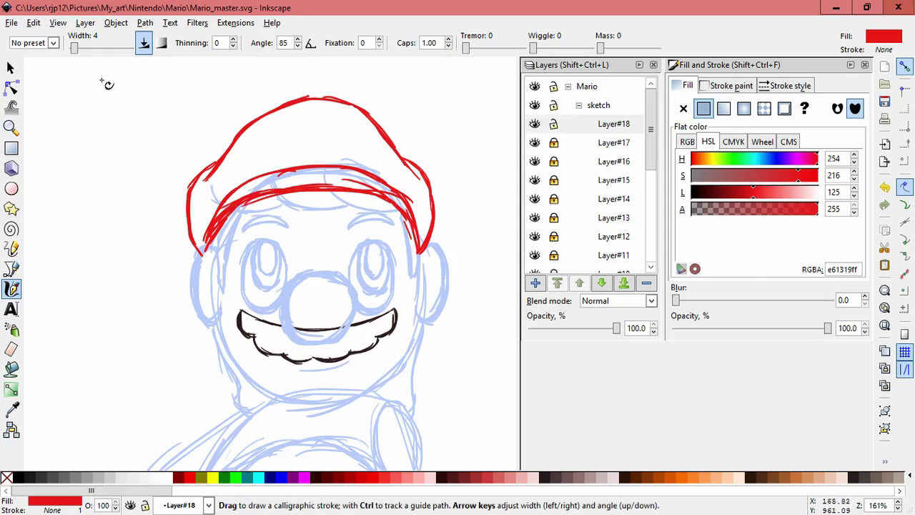
pyautogui.press('s')
pyautogui.moveTo(198, 147); pyautogui.dragTo(455, 337)
pyautogui.press('Delete')
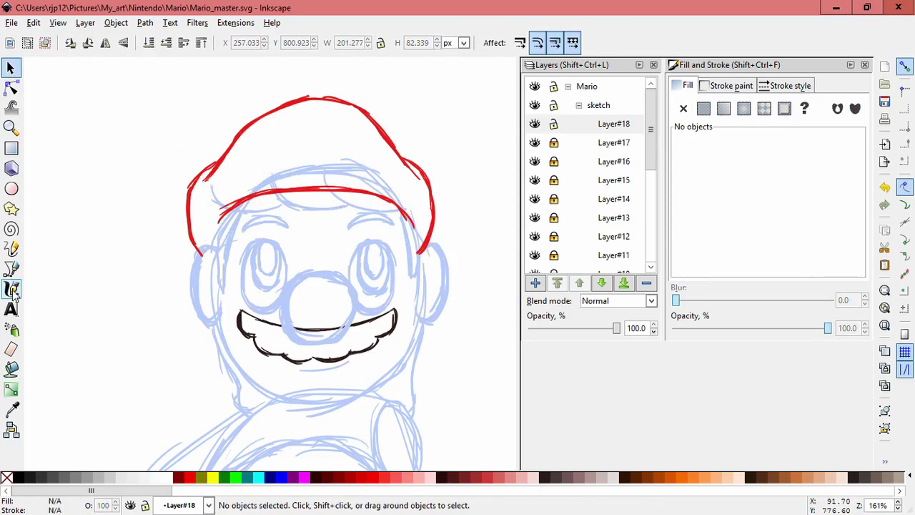
# - On Layer#18, draw the brim band in red, arching above the forehead line and meeting both lower cap corners
pyautogui.click(13, 291)
pyautogui.moveTo(208, 246)
pyautogui.mouseDown()
pyautogui.moveTo(230, 209)
pyautogui.moveTo(265, 191)
pyautogui.mouseUp()
pyautogui.hotkey('ctrl', 'z')
pyautogui.moveTo(218, 228)
pyautogui.mouseDown()
pyautogui.moveTo(289, 175)
pyautogui.moveTo(346, 172)
pyautogui.moveTo(409, 215)
pyautogui.moveTo(419, 243)
pyautogui.mouseUp()
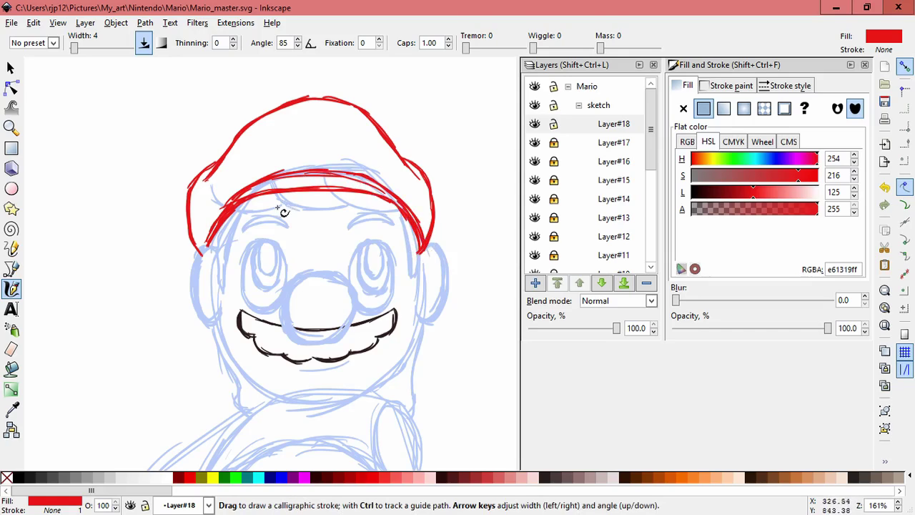
# - Delete the surplus doubled strokes from the upper arc of the red brim band
pyautogui.click(11, 68)
pyautogui.moveTo(364, 185); pyautogui.dragTo(431, 125)
pyautogui.hotkey('ctrl', 'z')
pyautogui.press('Delete')
pyautogui.moveTo(344, 181)
pyautogui.mouseDown()
pyautogui.moveTo(483, 118)
pyautogui.moveTo(459, 110)
pyautogui.moveTo(373, 166)
pyautogui.mouseUp()
pyautogui.press('Delete')
pyautogui.press('Delete')
pyautogui.hotkey('ctrl', 'z')
pyautogui.click(314, 221)
pyautogui.moveTo(314, 177)
pyautogui.mouseDown()
pyautogui.moveTo(315, 200)
pyautogui.moveTo(434, 131)
pyautogui.mouseUp()
pyautogui.press('Delete')
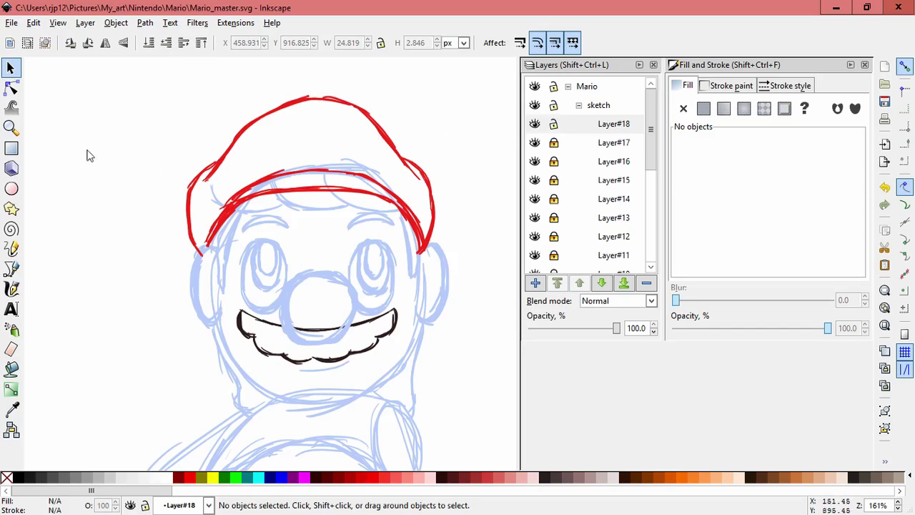
# - Stretch all the brim band strokes on Layer#18 slightly upward
pyautogui.moveTo(193, 120); pyautogui.dragTo(453, 324)
pyautogui.moveTo(312, 161); pyautogui.dragTo(316, 154)
pyautogui.click(439, 207)
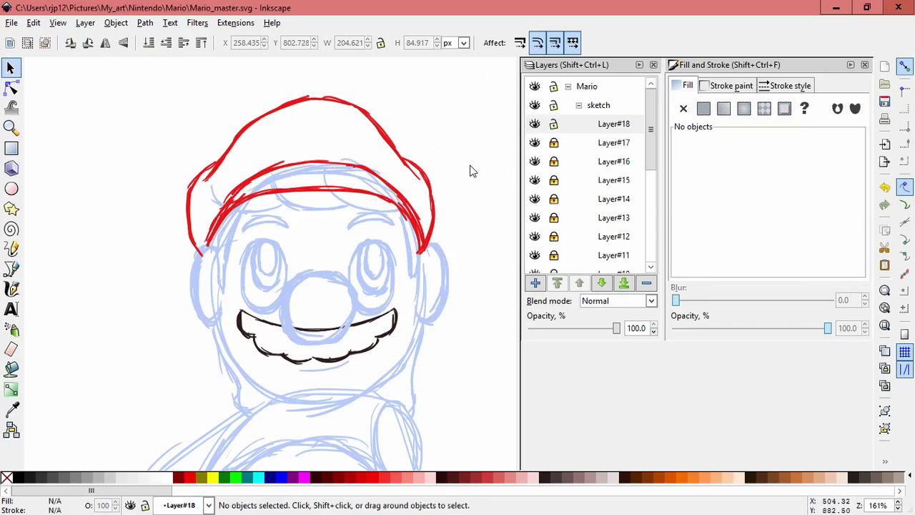
# - Try to thin out the doubled red strokes at the left end of the brim band
pyautogui.moveTo(245, 204); pyautogui.dragTo(280, 251)
pyautogui.press('Delete')
pyautogui.moveTo(234, 208)
pyautogui.mouseDown()
pyautogui.moveTo(251, 257)
pyautogui.moveTo(263, 243)
pyautogui.mouseUp()
pyautogui.press('Delete')
pyautogui.moveTo(229, 203)
pyautogui.mouseDown()
pyautogui.moveTo(229, 262)
pyautogui.moveTo(176, 224)
pyautogui.moveTo(183, 240)
pyautogui.moveTo(149, 251)
pyautogui.mouseUp()
pyautogui.press('Delete')
pyautogui.press('Delete')
pyautogui.press('Delete')
pyautogui.press('Delete')
pyautogui.press('Delete')
pyautogui.moveTo(209, 231); pyautogui.dragTo(176, 234)
pyautogui.press('Delete')
# - Undo the deletions made at the left end of the red brim band
pyautogui.hotkey('ctrl', 'z')
pyautogui.hotkey('ctrl', 'z')
pyautogui.hotkey('ctrl', 'z')
pyautogui.hotkey('ctrl', 'z')
pyautogui.hotkey('ctrl', 'z')
pyautogui.hotkey('ctrl', 'z')
pyautogui.hotkey('ctrl', 'z')
pyautogui.hotkey('ctrl', 'z')
pyautogui.hotkey('ctrl', 'z')
pyautogui.hotkey('ctrl', 'z')
pyautogui.hotkey('ctrl', 'z')
pyautogui.hotkey('ctrl', 'z')
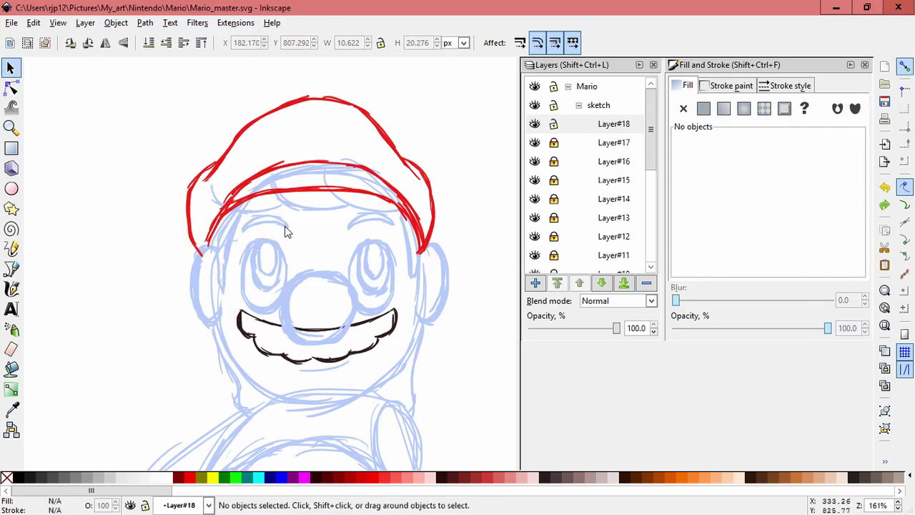
# - Delete surplus doubled red strokes where the brim band's left end narrows toward the ear
pyautogui.click(246, 231)
pyautogui.press('Escape')
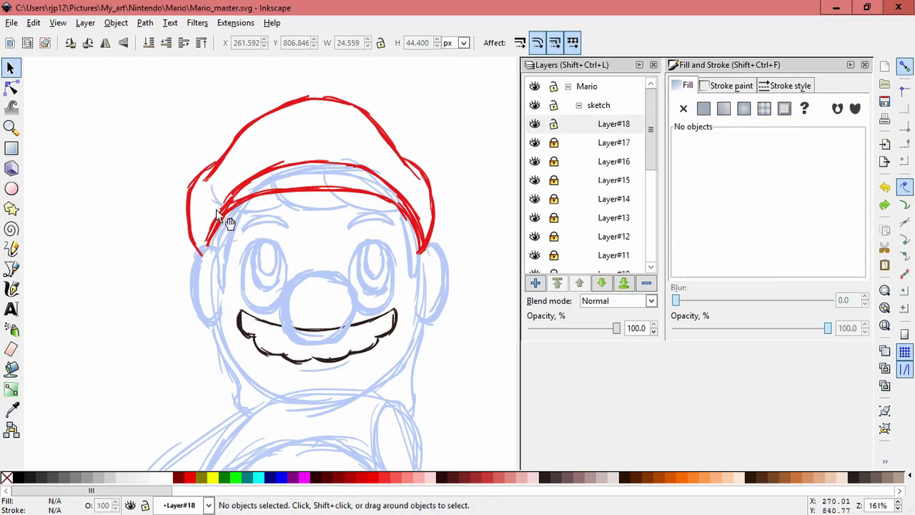
pyautogui.scroll(3, 239, 235)
pyautogui.moveTo(234, 243)
pyautogui.mouseDown()
pyautogui.moveTo(204, 243)
pyautogui.moveTo(227, 225)
pyautogui.mouseUp()
pyautogui.press('Delete')
pyautogui.moveTo(261, 196); pyautogui.dragTo(324, 264)
pyautogui.press('Delete')
pyautogui.moveTo(260, 200); pyautogui.dragTo(319, 278)
pyautogui.press('Delete')
pyautogui.moveTo(223, 272); pyautogui.dragTo(280, 304)
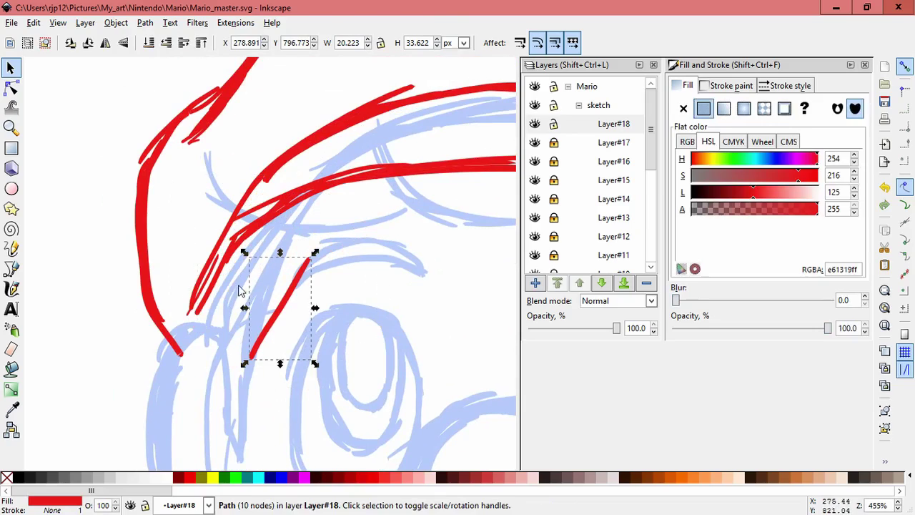
pyautogui.hotkey('ctrl', 'z')
# - Shift the remaining red stroke at the brim band's left end so its tip comes together with the neighbouring stroke
pyautogui.click(238, 285)
pyautogui.moveTo(212, 270)
pyautogui.mouseDown()
pyautogui.moveTo(258, 287)
pyautogui.moveTo(325, 285)
pyautogui.mouseUp()
pyautogui.press('Delete')
pyautogui.click(196, 303)
pyautogui.moveTo(185, 314); pyautogui.dragTo(184, 331)
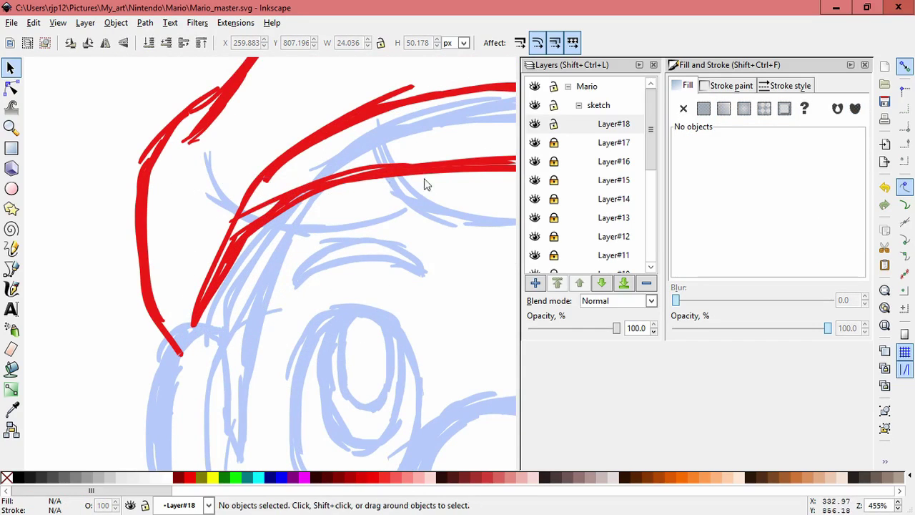
# - Toggle the visibility of Layer#17, Layer#15 and Layer#16 to check which strokes each one holds
pyautogui.click(534, 143)
pyautogui.click(535, 182)
pyautogui.click(535, 143)
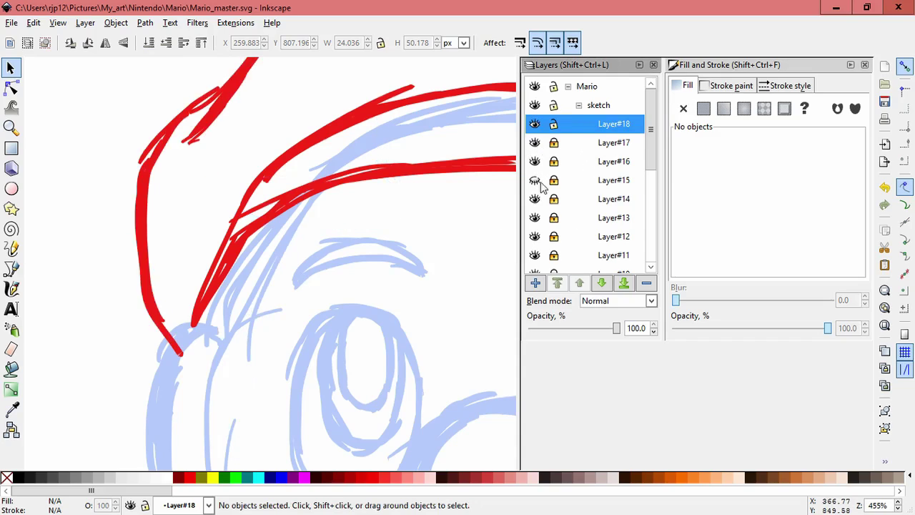
pyautogui.click(535, 182)
pyautogui.click(535, 161)
pyautogui.click(535, 161)
# - Unlock Layer#16 and delete the surplus red stroke crossing the left bend of the brim band's lower edge
pyautogui.click(554, 163)
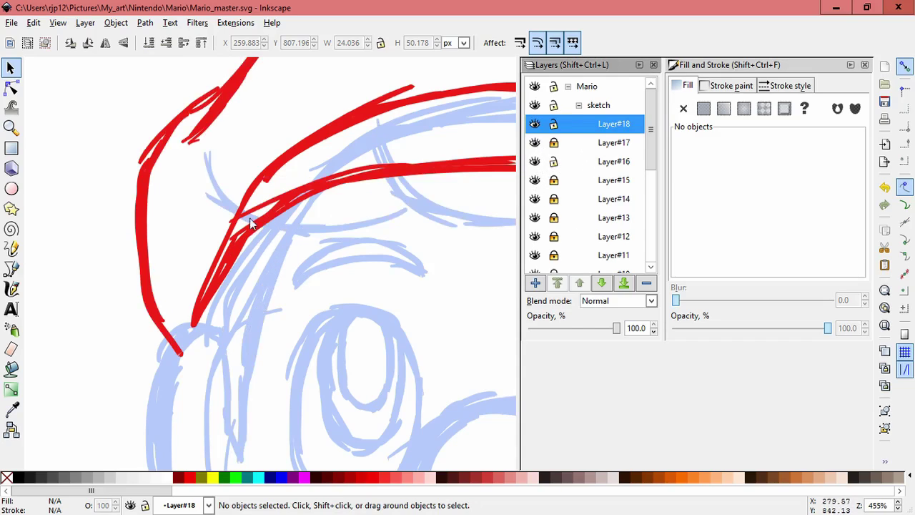
pyautogui.moveTo(241, 217); pyautogui.dragTo(341, 292)
pyautogui.press('Delete')
pyautogui.moveTo(234, 230)
pyautogui.mouseDown()
pyautogui.moveTo(300, 182)
pyautogui.moveTo(424, 118)
pyautogui.mouseUp()
pyautogui.hotkey('ctrl', 'z')
pyautogui.click(348, 199)
pyautogui.press('Delete')
pyautogui.moveTo(266, 223); pyautogui.dragTo(311, 250)
pyautogui.hotkey('ctrl', 'z')
pyautogui.click(250, 263)
pyautogui.moveTo(222, 244); pyautogui.dragTo(180, 210)
pyautogui.hotkey('ctrl', 'z')
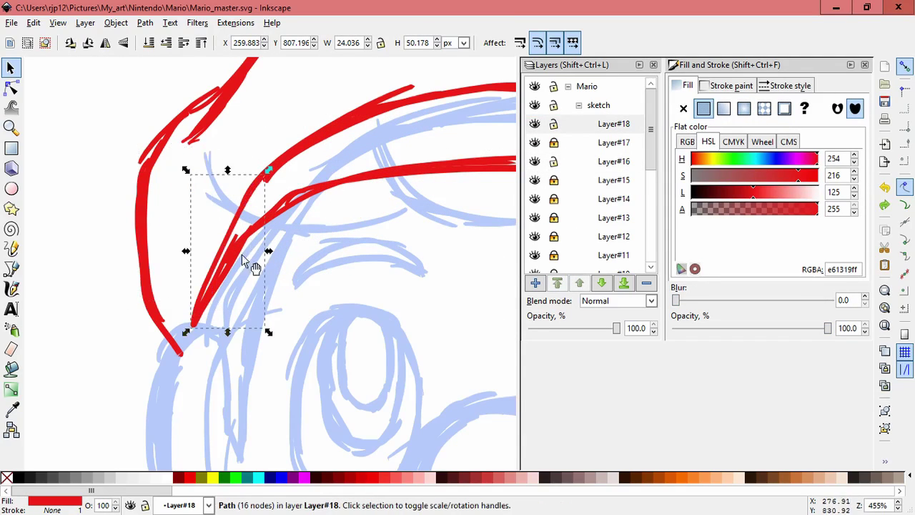
# - Try to reposition the red stroke on Layer#16 at the brim band's left bend, with Layer#18 locked
pyautogui.click(553, 124)
pyautogui.moveTo(229, 254); pyautogui.dragTo(164, 229)
pyautogui.hotkey('ctrl', 'z')
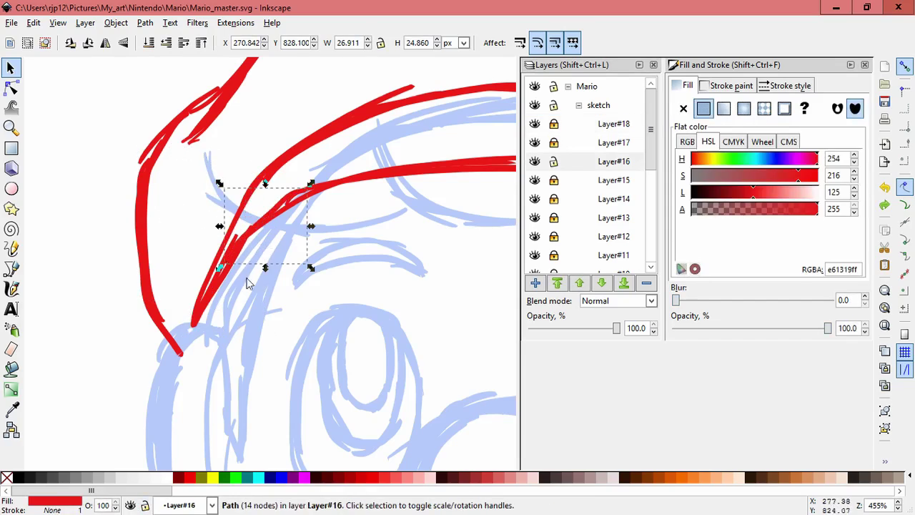
pyautogui.click(247, 278)
pyautogui.moveTo(220, 258); pyautogui.dragTo(170, 250)
pyautogui.moveTo(216, 272); pyautogui.dragTo(184, 255)
pyautogui.click(554, 162)
pyautogui.click(554, 126)
# - On Layer#18, delete the duplicate red stroke thickening the left end of the brim band
pyautogui.moveTo(229, 303); pyautogui.dragTo(268, 333)
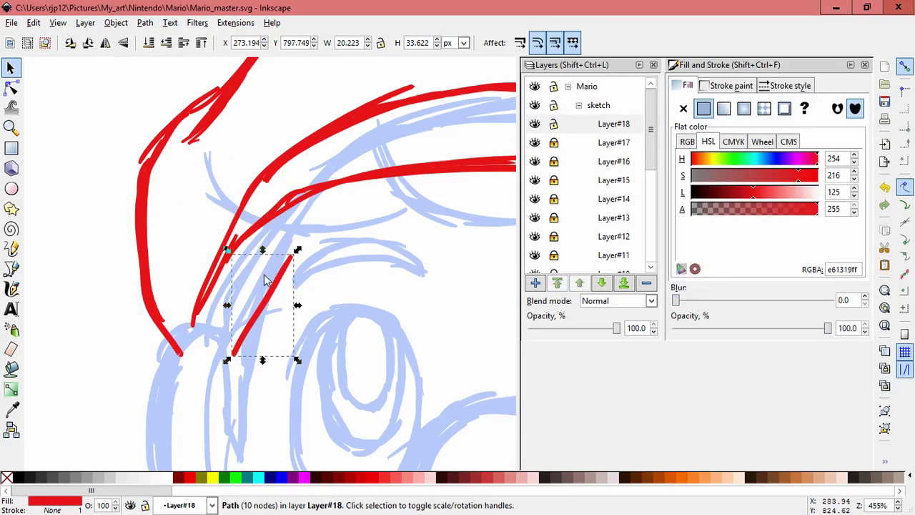
pyautogui.hotkey('ctrl', 'z')
pyautogui.click(253, 271)
pyautogui.moveTo(225, 271); pyautogui.dragTo(323, 308)
pyautogui.moveTo(219, 274); pyautogui.dragTo(275, 300)
pyautogui.press('Delete')
pyautogui.moveTo(330, 280); pyautogui.dragTo(231, 242)
pyautogui.click(406, 213)
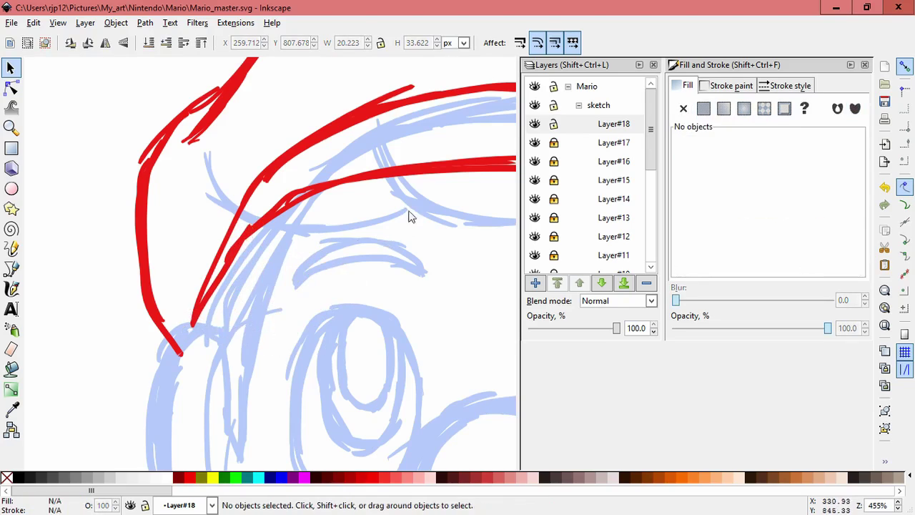
# - With Layer#16 to Layer#18 unlocked, tilt the whole red cap slightly counterclockwise and raise it a little on the head
pyautogui.press('5')
pyautogui.scroll(3, 341, 138)
pyautogui.moveTo(339, 138); pyautogui.dragTo(436, 194)
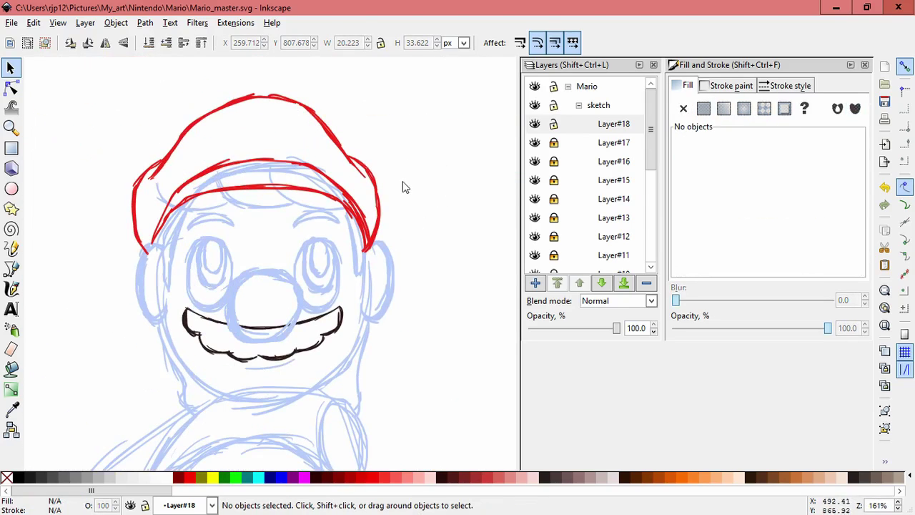
pyautogui.moveTo(270, 101); pyautogui.dragTo(281, 143)
pyautogui.moveTo(77, 88); pyautogui.dragTo(458, 364)
pyautogui.moveTo(396, 131); pyautogui.dragTo(389, 118)
pyautogui.moveTo(355, 183); pyautogui.dragTo(361, 182)
pyautogui.moveTo(399, 121); pyautogui.dragTo(396, 119)
pyautogui.click(453, 166)
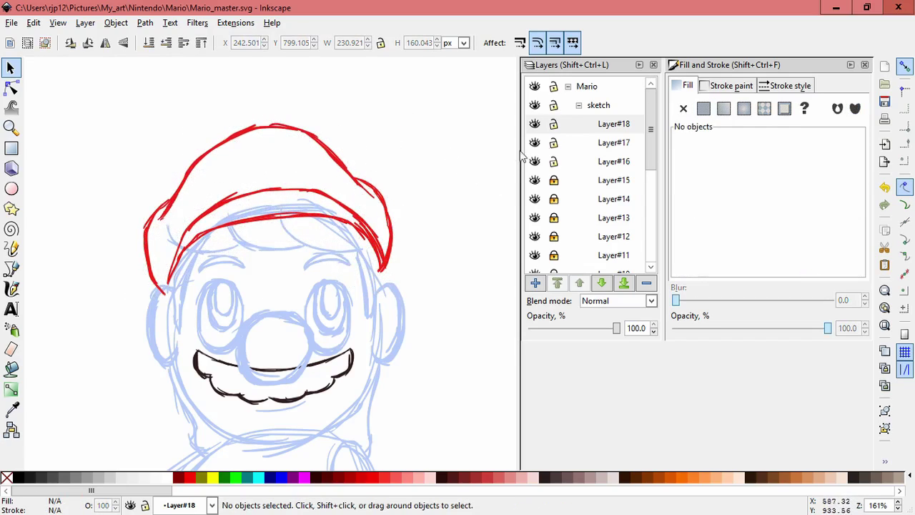
# - Lock the cap layers except Layer#17 and draw a short red stroke extending the cap's right corner toward the ear
pyautogui.click(554, 124)
pyautogui.click(556, 143)
pyautogui.click(535, 125)
pyautogui.click(535, 125)
pyautogui.click(537, 143)
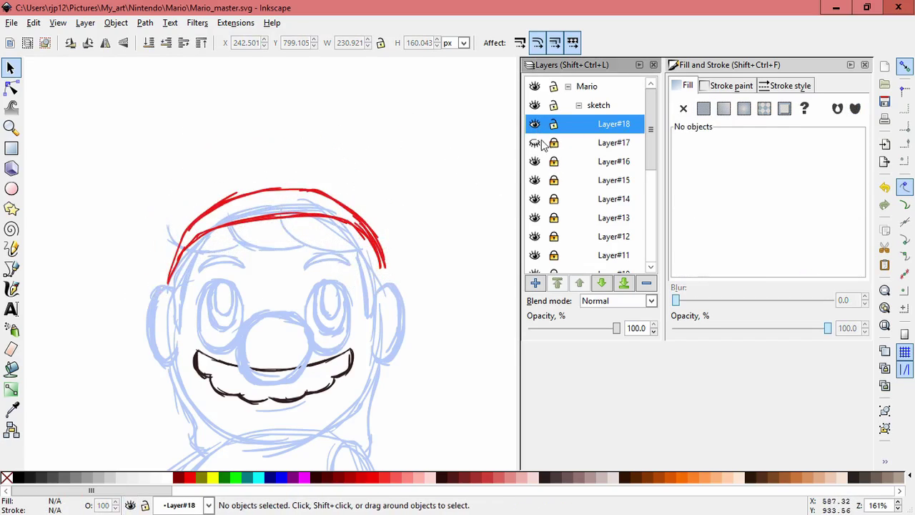
pyautogui.click(553, 142)
pyautogui.click(535, 143)
pyautogui.click(587, 147)
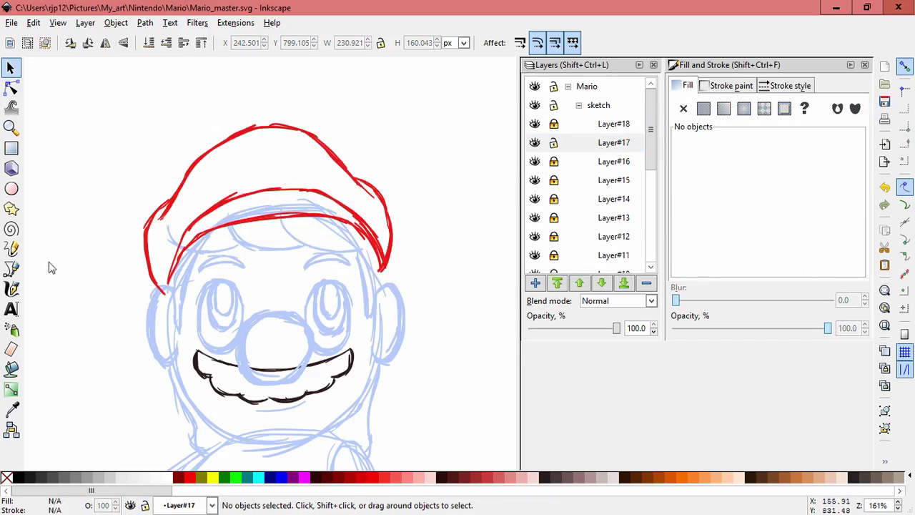
pyautogui.click(11, 288)
pyautogui.moveTo(387, 265); pyautogui.dragTo(377, 286)
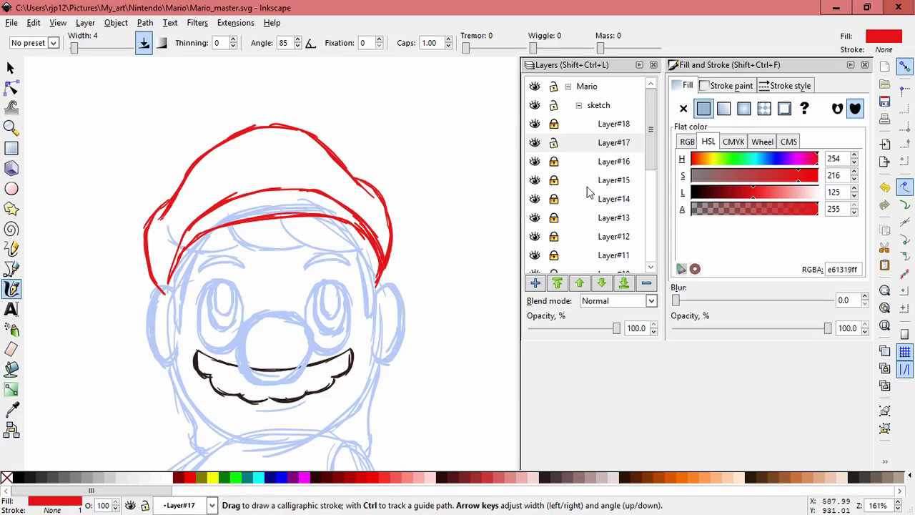
# - Lock Layer#17 and add a new sketch layer above Layer#18
pyautogui.click(554, 143)
pyautogui.click(563, 124)
pyautogui.click(541, 279)
pyautogui.click(492, 303)
pyautogui.moveTo(457, 105); pyautogui.dragTo(439, 229)
pyautogui.hotkey('ctrl', 'z')
# - Sample the dark brown palette swatch beside the page as the calligraphy fill colour
pyautogui.press('space')
pyautogui.moveTo(229, 221); pyautogui.dragTo(331, 259)
pyautogui.moveTo(139, 294); pyautogui.dragTo(311, 277)
pyautogui.click(11, 412)
pyautogui.click(82, 205)
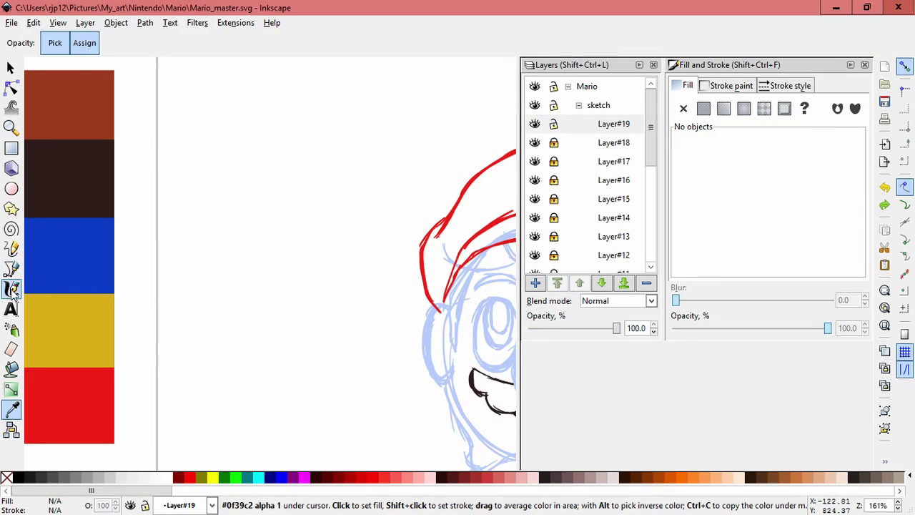
pyautogui.click(12, 288)
pyautogui.moveTo(248, 190)
pyautogui.mouseDown()
pyautogui.moveTo(304, 241)
pyautogui.moveTo(296, 247)
pyautogui.mouseUp()
pyautogui.hotkey('ctrl', 'z')
pyautogui.click(12, 409)
pyautogui.click(70, 190)
pyautogui.click(12, 288)
pyautogui.moveTo(420, 136); pyautogui.dragTo(381, 168)
pyautogui.hotkey('ctrl', 'z')
# - Sketch a tall, rounded eye outline in dark brown on the left front of the cap, standing on the brim band
pyautogui.press('space')
pyautogui.moveTo(444, 255); pyautogui.dragTo(152, 283)
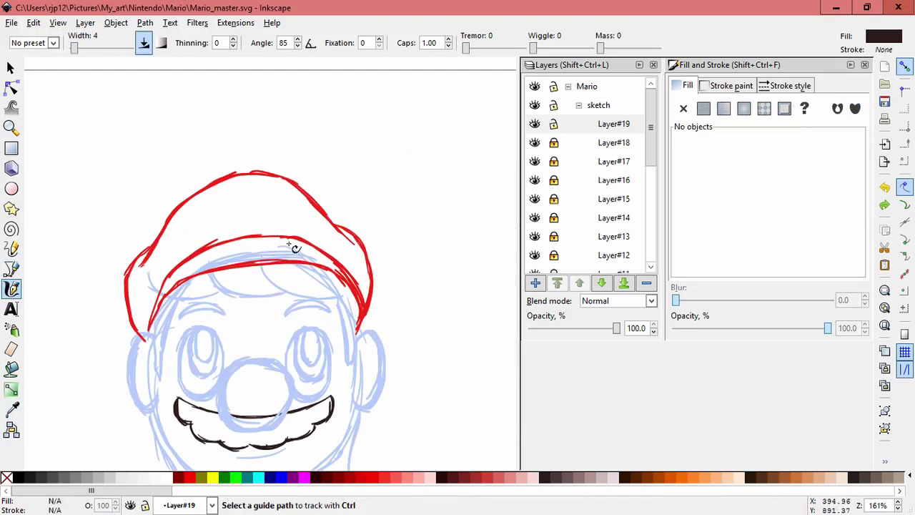
pyautogui.scroll(1, 295, 241)
pyautogui.press('space')
pyautogui.moveTo(234, 229); pyautogui.dragTo(261, 232)
pyautogui.moveTo(165, 262)
pyautogui.mouseDown()
pyautogui.moveTo(145, 205)
pyautogui.moveTo(165, 261)
pyautogui.moveTo(154, 220)
pyautogui.moveTo(152, 243)
pyautogui.moveTo(149, 186)
pyautogui.mouseUp()
pyautogui.hotkey('ctrl', 'z')
pyautogui.moveTo(155, 171); pyautogui.dragTo(148, 196)
pyautogui.moveTo(177, 129); pyautogui.dragTo(212, 131)
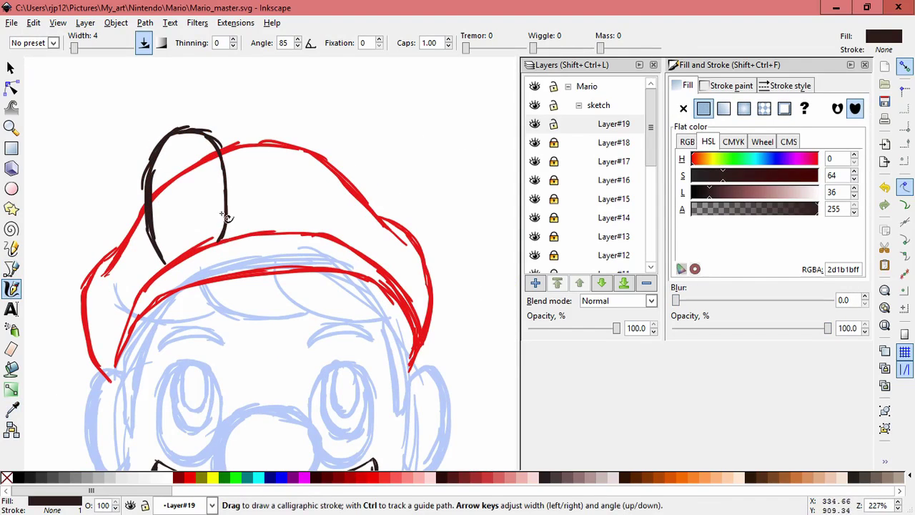
# - Tilt the dark eye outline slightly counterclockwise and lower its right-hand stroke to meet the brim band
pyautogui.press('s')
pyautogui.moveTo(102, 96); pyautogui.dragTo(303, 297)
pyautogui.click(223, 160)
pyautogui.moveTo(233, 122); pyautogui.dragTo(196, 103)
pyautogui.moveTo(199, 149); pyautogui.dragTo(207, 156)
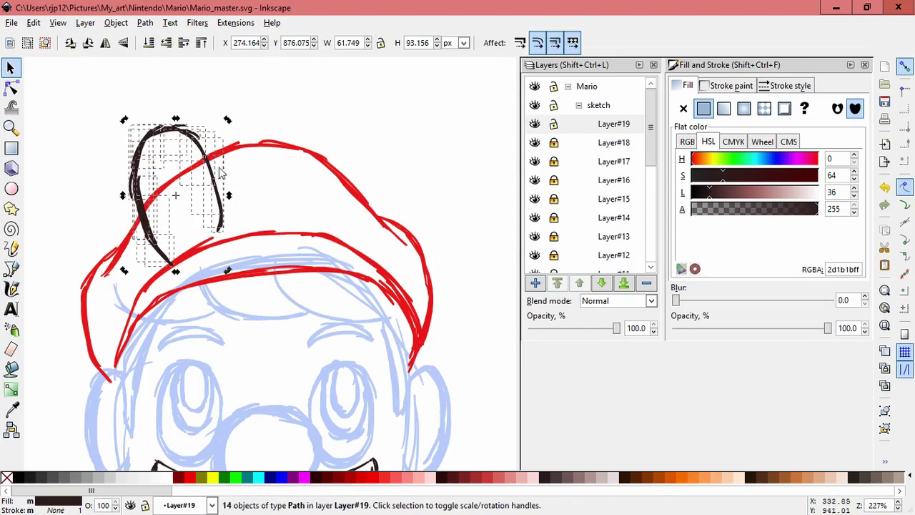
pyautogui.moveTo(230, 200)
pyautogui.mouseDown()
pyautogui.moveTo(231, 189)
pyautogui.moveTo(220, 240)
pyautogui.mouseUp()
pyautogui.press('Escape')
pyautogui.moveTo(226, 183); pyautogui.dragTo(227, 174)
pyautogui.click(183, 118)
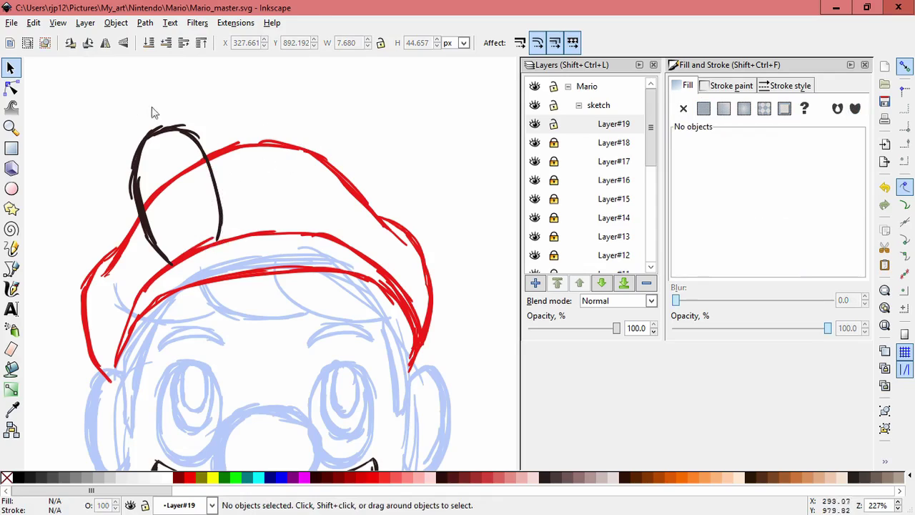
# - Group all the strokes of the dark eye outline on Layer#19
pyautogui.hotkey('ctrl', 'a')
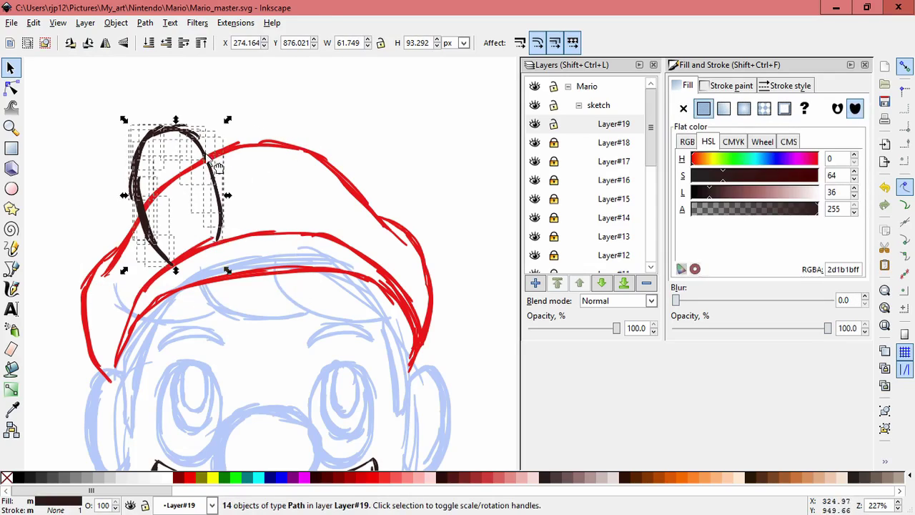
pyautogui.press('Escape')
pyautogui.hotkey('ctrl', 'a')
pyautogui.hotkey('ctrl', 'g')
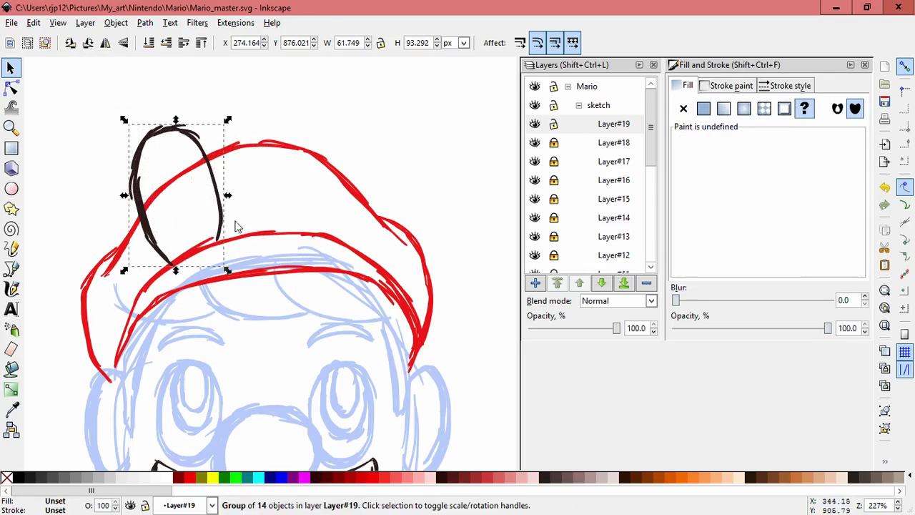
# - Duplicate the eye outline, mirror it horizontally, and tilt and place the copy to the right of the original
pyautogui.hotkey('ctrl', 'd')
pyautogui.moveTo(124, 196); pyautogui.dragTo(317, 193)
pyautogui.click(314, 184)
pyautogui.moveTo(324, 119); pyautogui.dragTo(285, 91)
pyautogui.moveTo(265, 173); pyautogui.dragTo(293, 157)
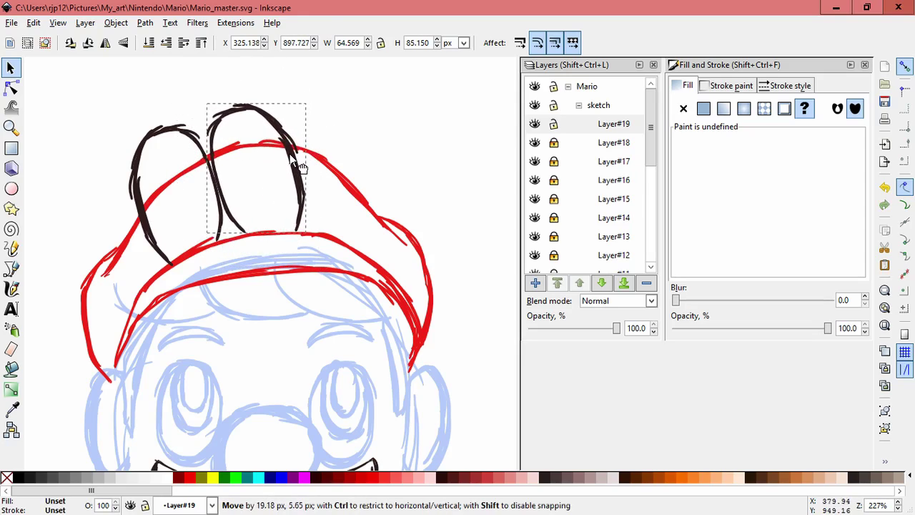
# - Rotate both eye outlines together slightly clockwise and set them side by side on the front of the cap
pyautogui.moveTo(71, 75); pyautogui.dragTo(393, 307)
pyautogui.moveTo(306, 92); pyautogui.dragTo(325, 117)
pyautogui.moveTo(84, 76); pyautogui.dragTo(343, 297)
pyautogui.click(281, 125)
pyautogui.moveTo(309, 98); pyautogui.dragTo(301, 146)
pyautogui.moveTo(65, 90); pyautogui.dragTo(350, 280)
pyautogui.moveTo(300, 147); pyautogui.dragTo(315, 148)
pyautogui.moveTo(225, 100); pyautogui.dragTo(231, 115)
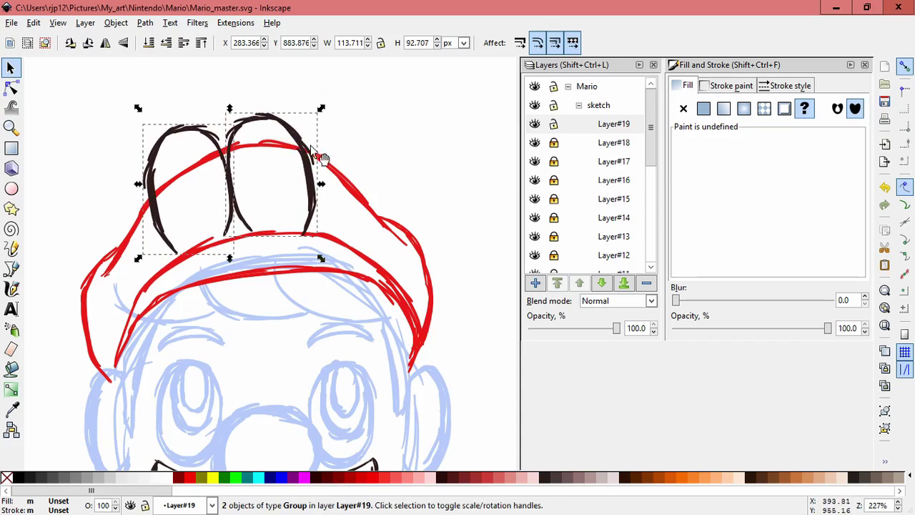
# - Add a new layer above Layer#19 and sketch a dark inner oval inside the right-hand cap eye
pyautogui.click(535, 283)
pyautogui.click(490, 306)
pyautogui.click(14, 290)
pyautogui.moveTo(363, 142); pyautogui.dragTo(402, 202)
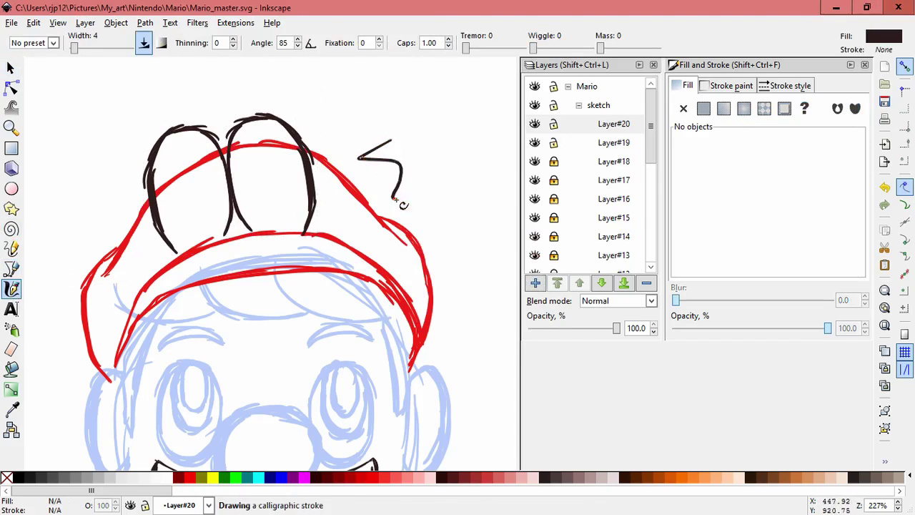
pyautogui.hotkey('ctrl', 'z')
pyautogui.scroll(1, 261, 223)
pyautogui.moveTo(238, 104); pyautogui.dragTo(236, 169)
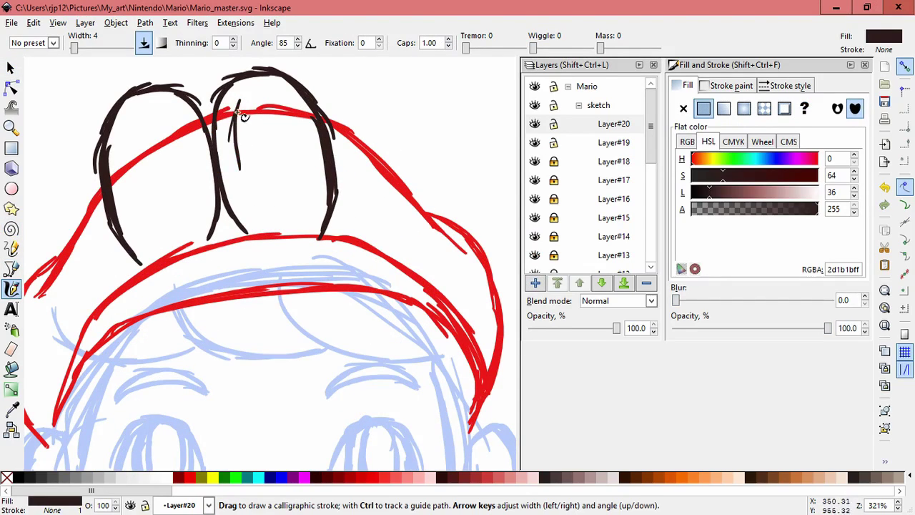
pyautogui.hotkey('ctrl', 'z')
pyautogui.moveTo(240, 114); pyautogui.dragTo(241, 192)
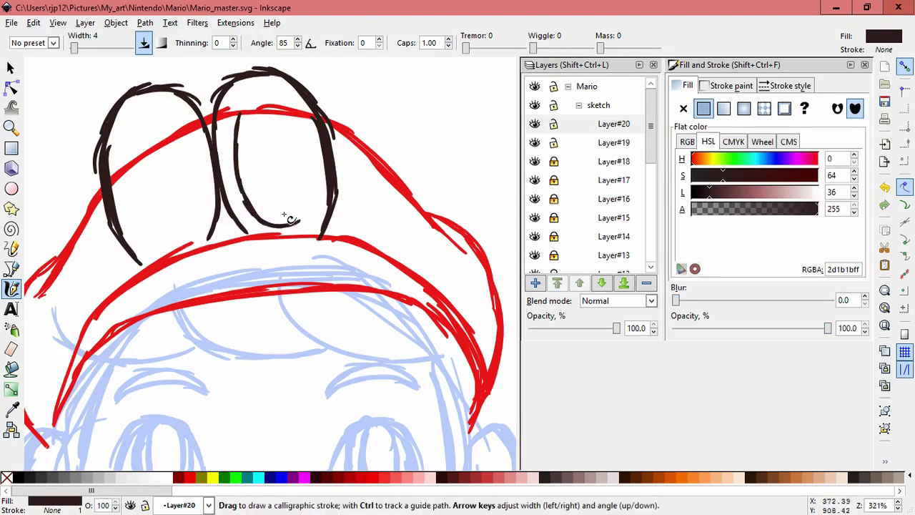
pyautogui.moveTo(244, 116); pyautogui.dragTo(253, 111)
pyautogui.moveTo(308, 161); pyautogui.dragTo(312, 217)
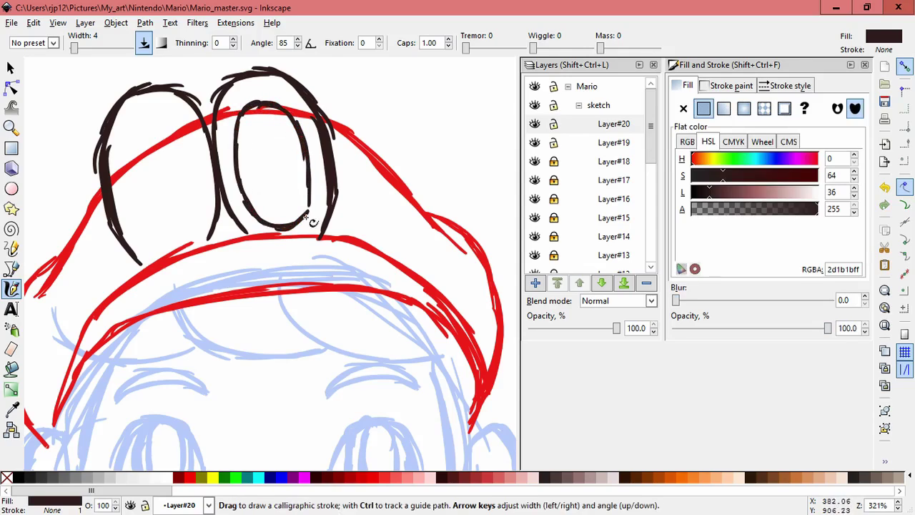
# - Sketch a dark inner oval inside the left-hand cap eye on Layer#20
pyautogui.moveTo(140, 120); pyautogui.dragTo(142, 121)
pyautogui.moveTo(136, 187); pyautogui.dragTo(147, 240)
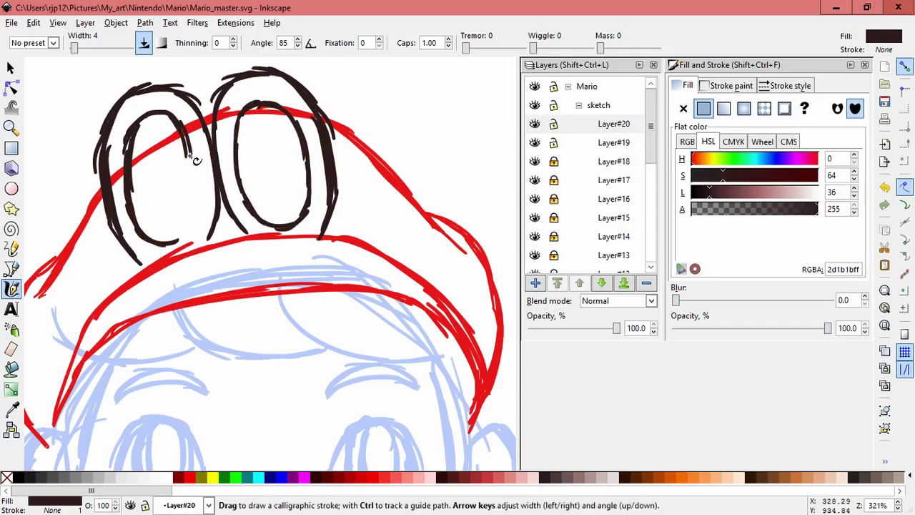
pyautogui.moveTo(138, 127); pyautogui.dragTo(126, 184)
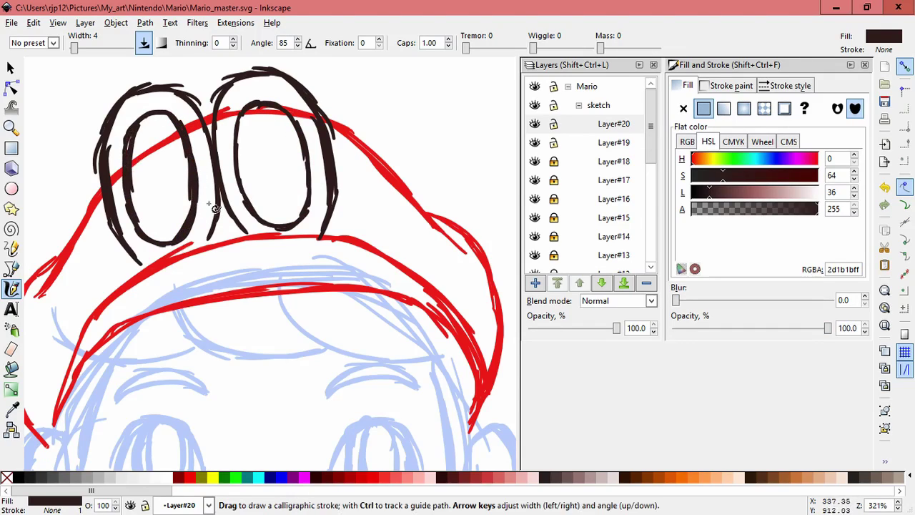
# - Add a new layer above Layer#20 and sketch a dark iris circle at the base of the right-hand cap eye's inner oval
pyautogui.click(535, 283)
pyautogui.click(506, 304)
pyautogui.moveTo(263, 217)
pyautogui.mouseDown()
pyautogui.moveTo(266, 170)
pyautogui.moveTo(303, 177)
pyautogui.moveTo(258, 217)
pyautogui.moveTo(257, 196)
pyautogui.moveTo(258, 216)
pyautogui.mouseUp()
pyautogui.hotkey('ctrl', 'z')
pyautogui.hotkey('ctrl', 'z')
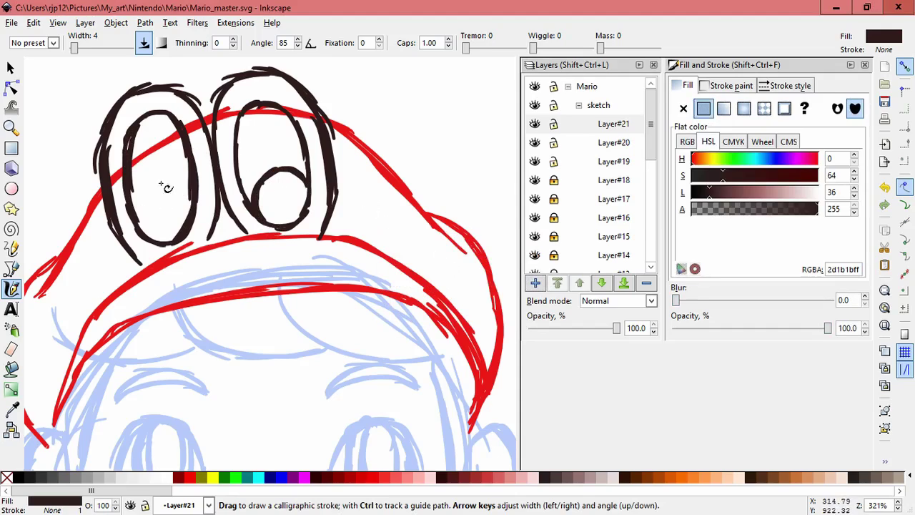
# - Lock Layer#20 and Layer#19, and place a copy of the iris circle at the base of the left-hand cap eye's inner oval
pyautogui.click(11, 67)
pyautogui.moveTo(218, 129); pyautogui.dragTo(416, 264)
pyautogui.hotkey('ctrl', 'z')
pyautogui.click(554, 162)
pyautogui.click(553, 142)
pyautogui.click(574, 127)
pyautogui.hotkey('ctrl', 'a')
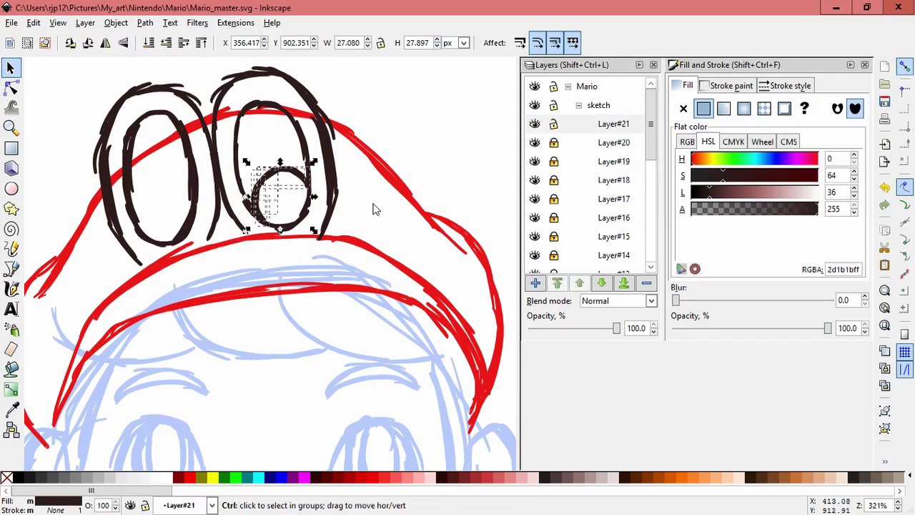
pyautogui.moveTo(300, 178); pyautogui.dragTo(176, 191)
pyautogui.click(411, 141)
pyautogui.press('space')
pyautogui.moveTo(349, 307); pyautogui.dragTo(386, 246)
pyautogui.press('space')
pyautogui.moveTo(397, 200); pyautogui.dragTo(378, 296)
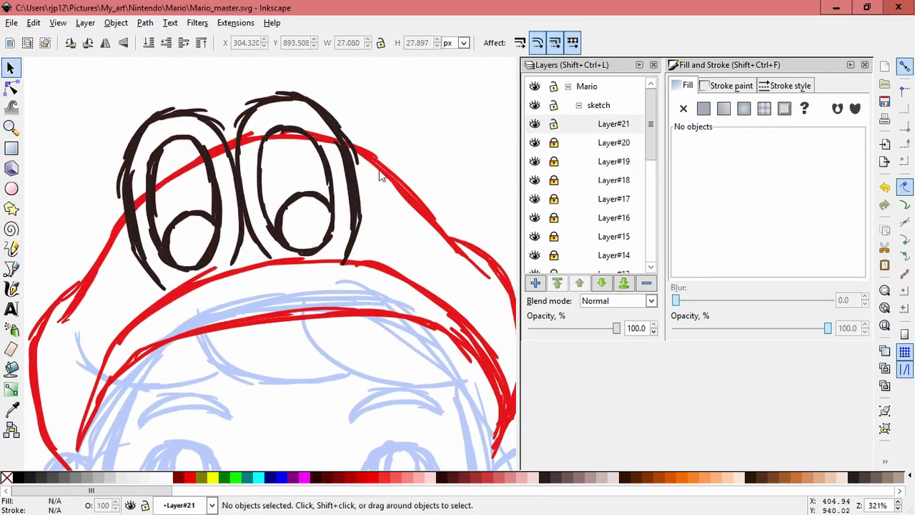
# - Lock Layer#21, add a new layer above it, and sketch a dark pupil arch inside the right-hand cap eye's iris
pyautogui.click(555, 124)
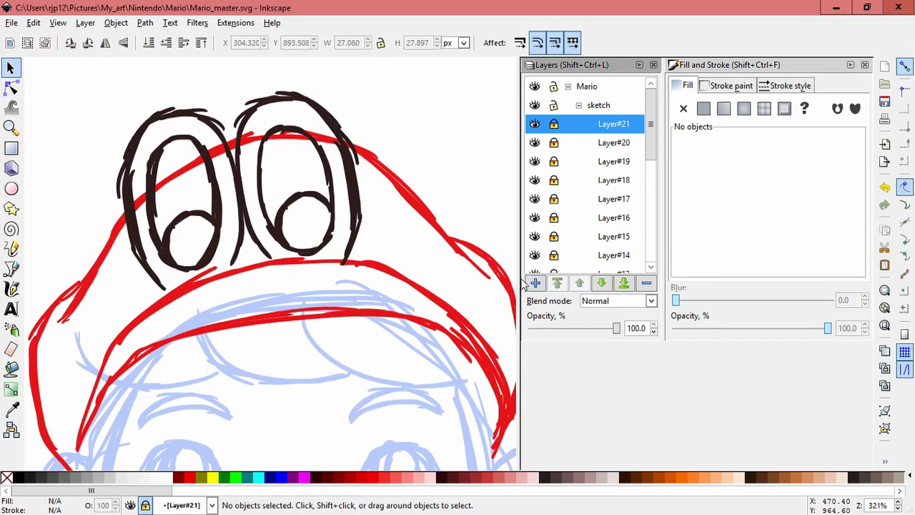
pyautogui.click(536, 283)
pyautogui.click(499, 307)
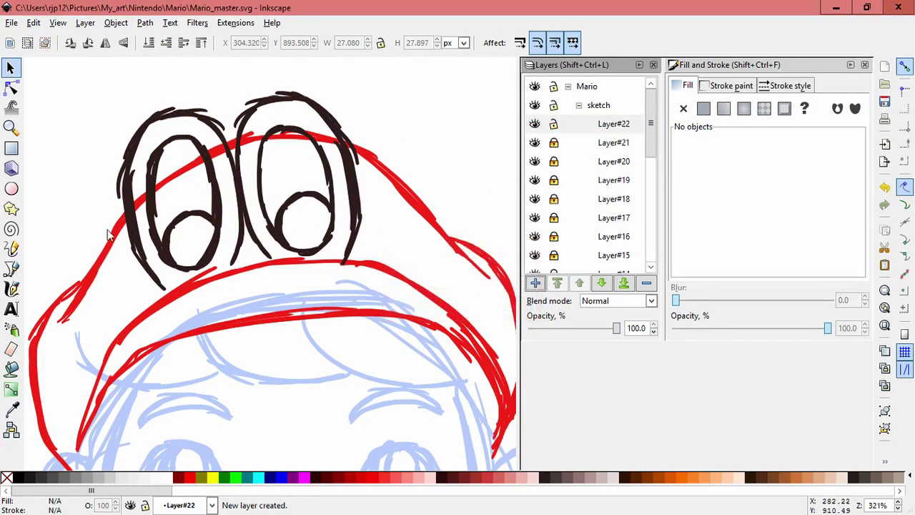
pyautogui.click(11, 287)
pyautogui.keyDown('ctrl'); pyautogui.scroll(2, 327, 268); pyautogui.keyUp('ctrl')
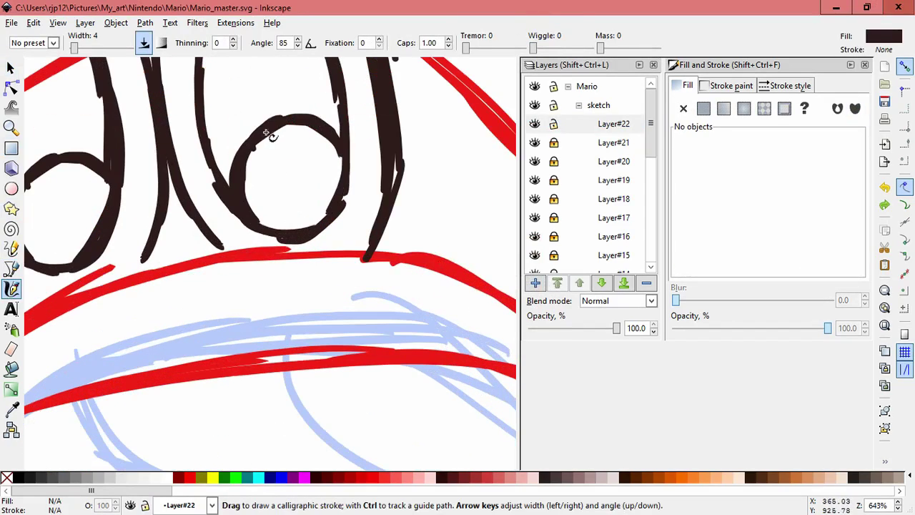
pyautogui.moveTo(279, 236)
pyautogui.mouseDown()
pyautogui.moveTo(285, 164)
pyautogui.moveTo(328, 199)
pyautogui.mouseUp()
pyautogui.moveTo(274, 190); pyautogui.dragTo(277, 230)
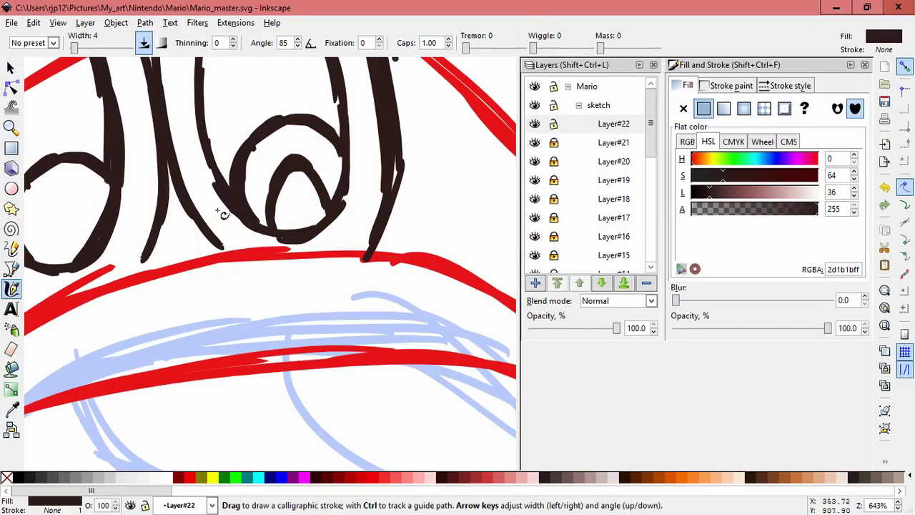
# - Sketch a matching dark pupil arch inside the left-hand cap eye's iris on Layer#22
pyautogui.hscroll(-3, 184, 267)
pyautogui.moveTo(164, 217); pyautogui.dragTo(146, 277)
pyautogui.press('space')
pyautogui.keyDown('ctrl'); pyautogui.scroll(-3, 373, 294); pyautogui.keyUp('ctrl')
pyautogui.moveTo(386, 323); pyautogui.dragTo(366, 220)
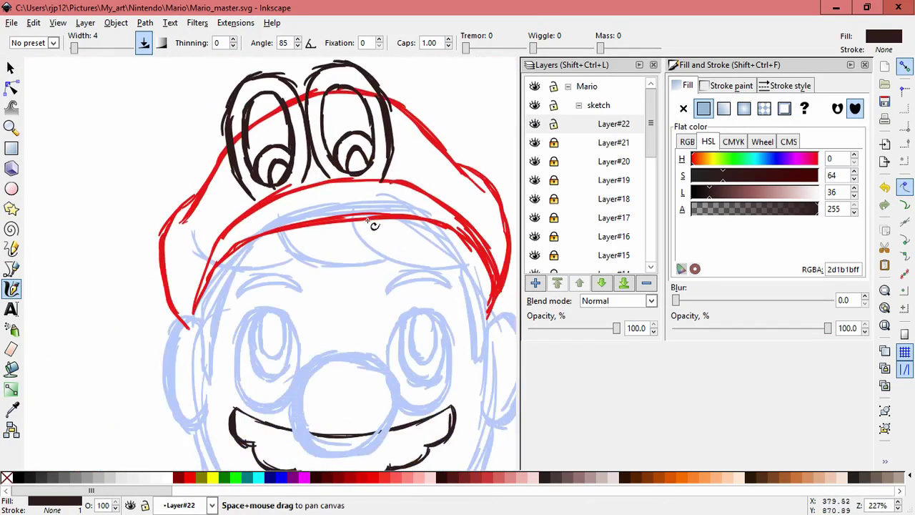
# - Add a new layer above Layer#22 and sketch a small highlight circle at the upper left of each cap eye's pupil
pyautogui.keyDown('ctrl'); pyautogui.scroll(3, 365, 228); pyautogui.keyUp('ctrl')
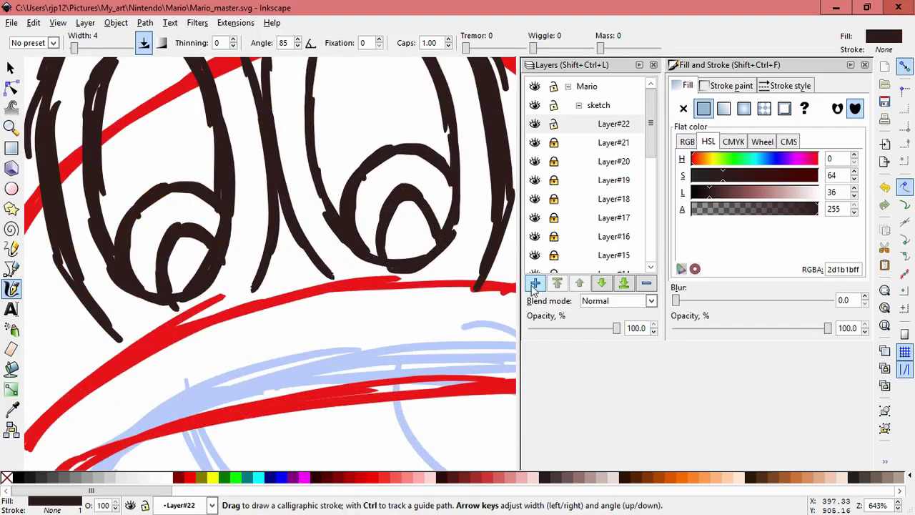
pyautogui.click(535, 283)
pyautogui.click(506, 305)
pyautogui.moveTo(116, 208)
pyautogui.mouseDown()
pyautogui.moveTo(183, 249)
pyautogui.moveTo(161, 260)
pyautogui.moveTo(153, 214)
pyautogui.moveTo(159, 221)
pyautogui.mouseUp()
pyautogui.hotkey('ctrl', 'z')
pyautogui.hotkey('ctrl', 'z')
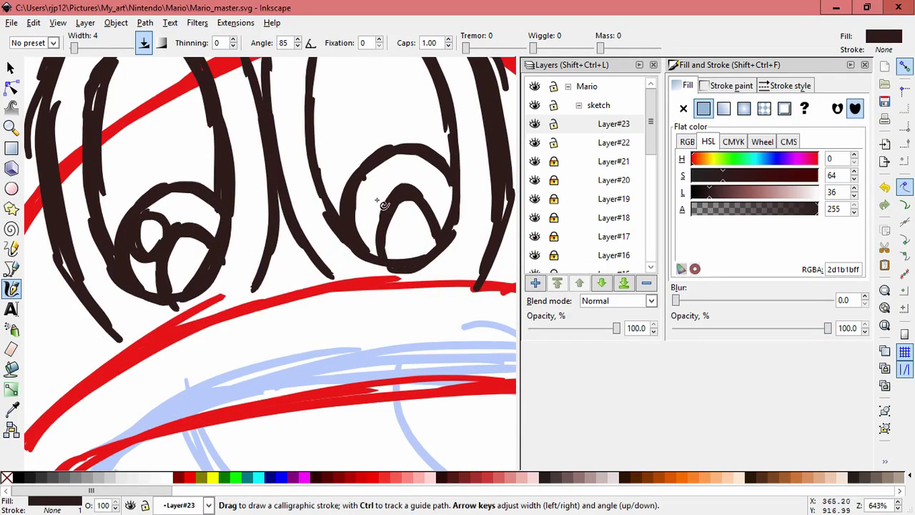
pyautogui.moveTo(381, 198)
pyautogui.mouseDown()
pyautogui.moveTo(382, 175)
pyautogui.moveTo(376, 215)
pyautogui.mouseUp()
pyautogui.scroll(-3, 315, 273)
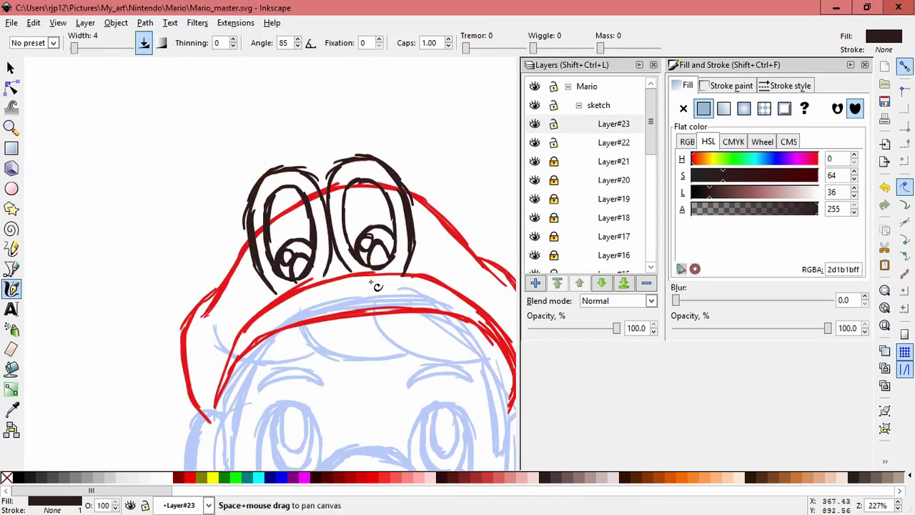
pyautogui.scroll(-1, 400, 250)
pyautogui.scroll(-2, 450, 192)
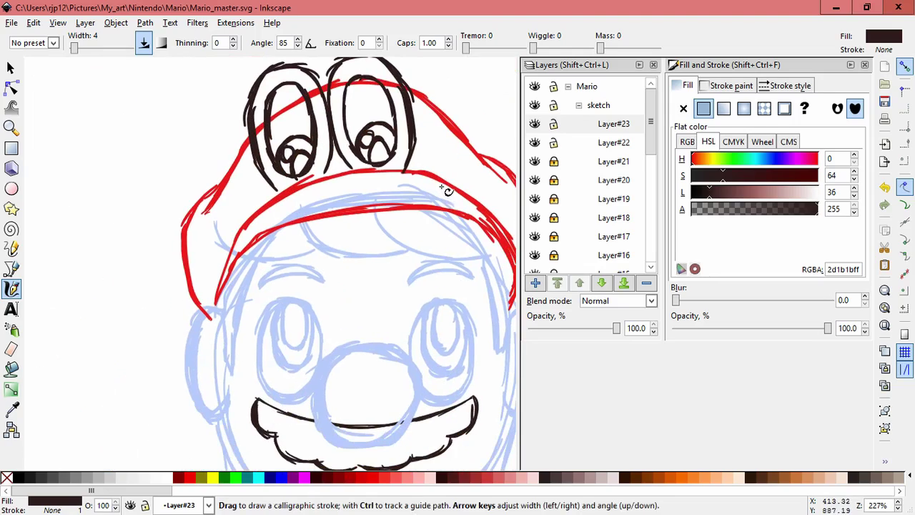
pyautogui.moveTo(417, 243); pyautogui.dragTo(353, 279)
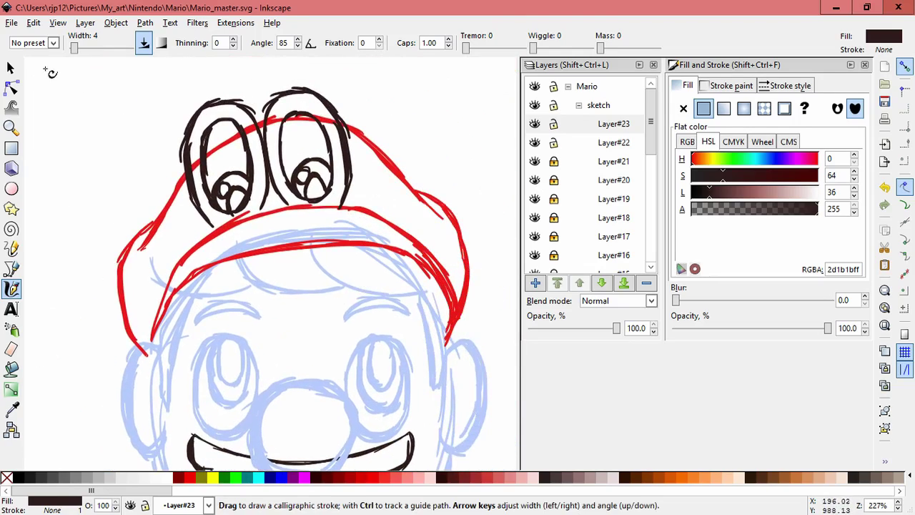
# - Unlock Layer#21, Layer#20 and Layer#19, and enlarge all the cap-eye strokes together to about 119.9 px wide and 95.9 px high
pyautogui.click(11, 68)
pyautogui.click(410, 127)
pyautogui.moveTo(150, 69); pyautogui.dragTo(416, 282)
pyautogui.click(554, 164)
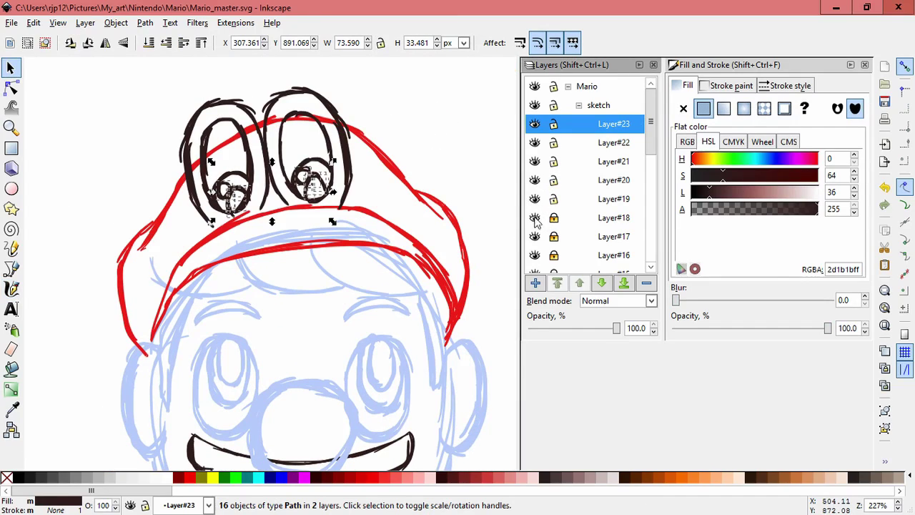
pyautogui.moveTo(140, 73); pyautogui.dragTo(366, 233)
pyautogui.click(448, 150)
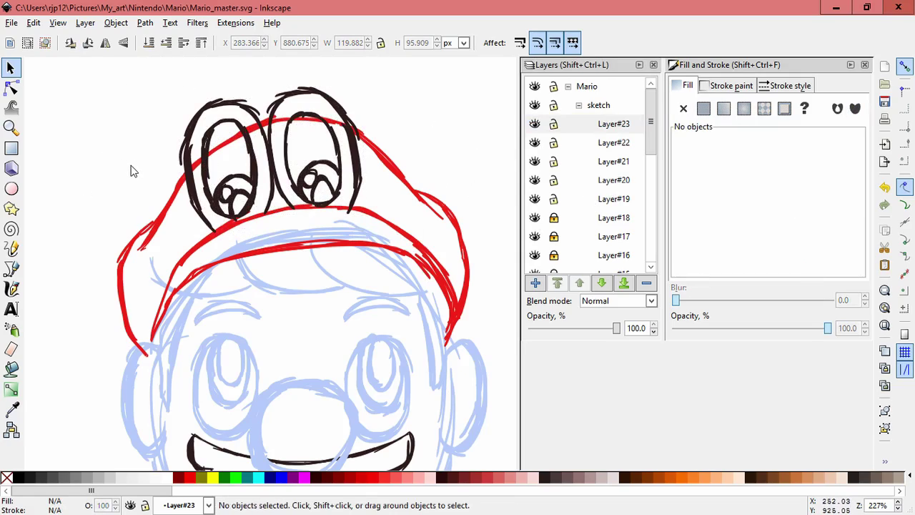
# - Save the drawing and lock the cap-eye layers from Layer#23 down to Layer#19
pyautogui.press('5')
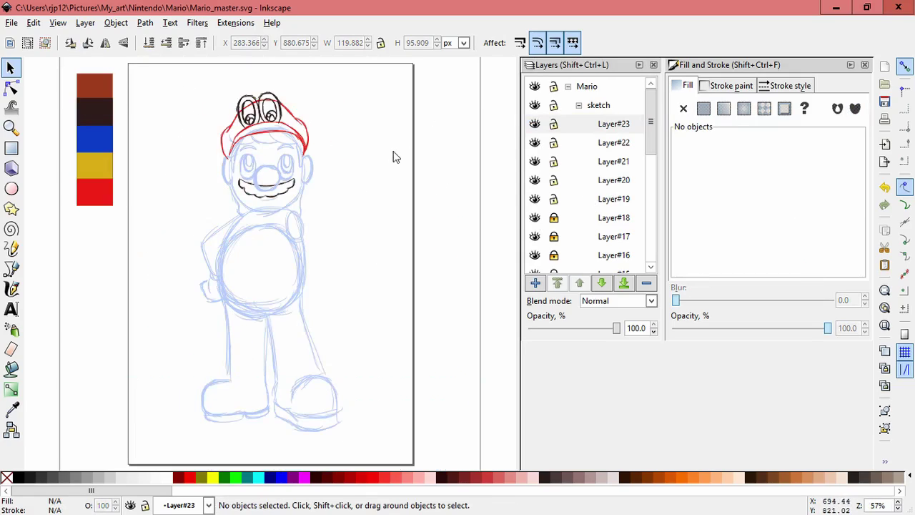
pyautogui.hotkey('ctrl', 's')
pyautogui.press('z')
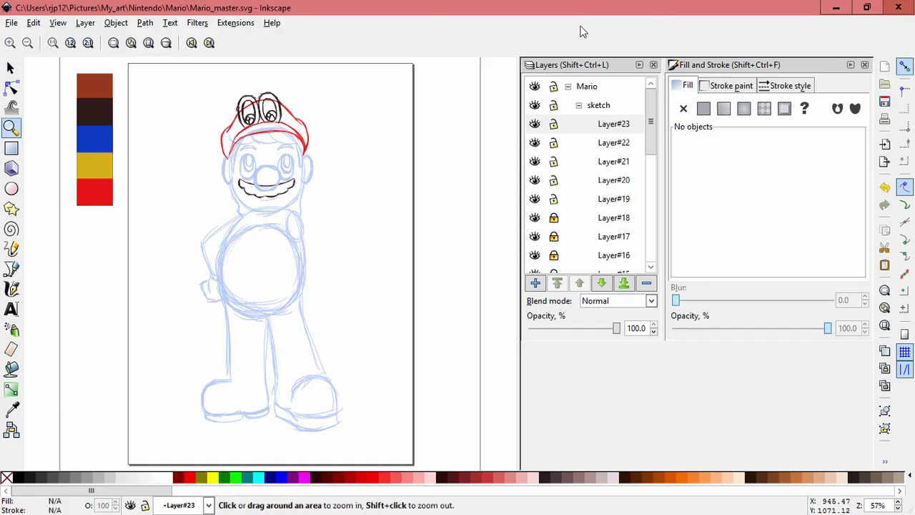
pyautogui.click(11, 288)
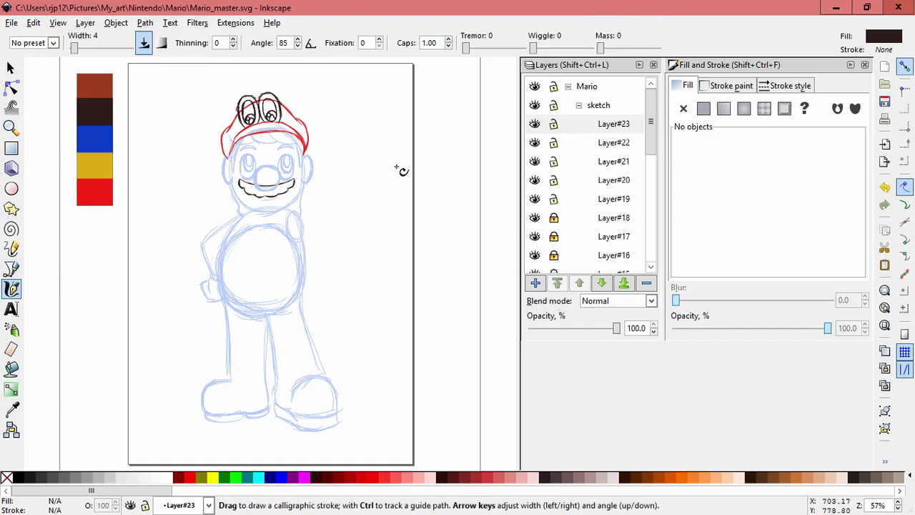
pyautogui.scroll(3, 366, 182)
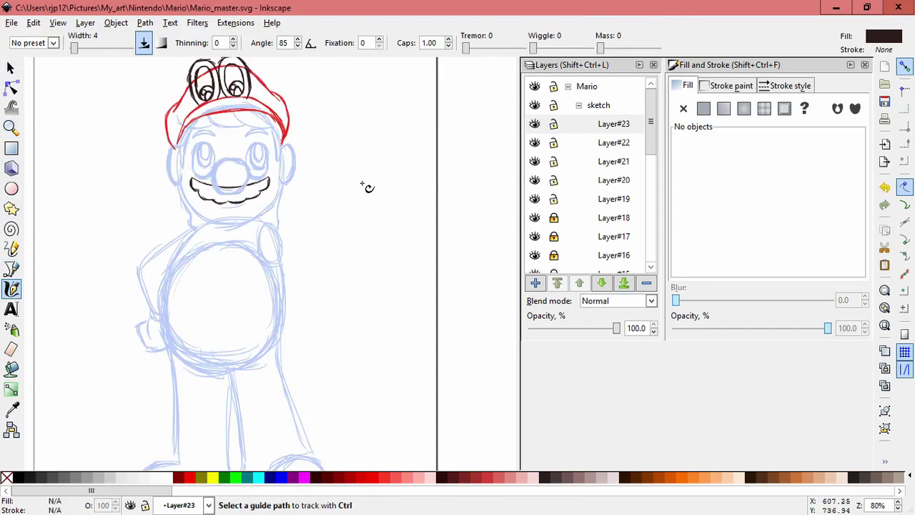
pyautogui.click(553, 124)
pyautogui.click(553, 142)
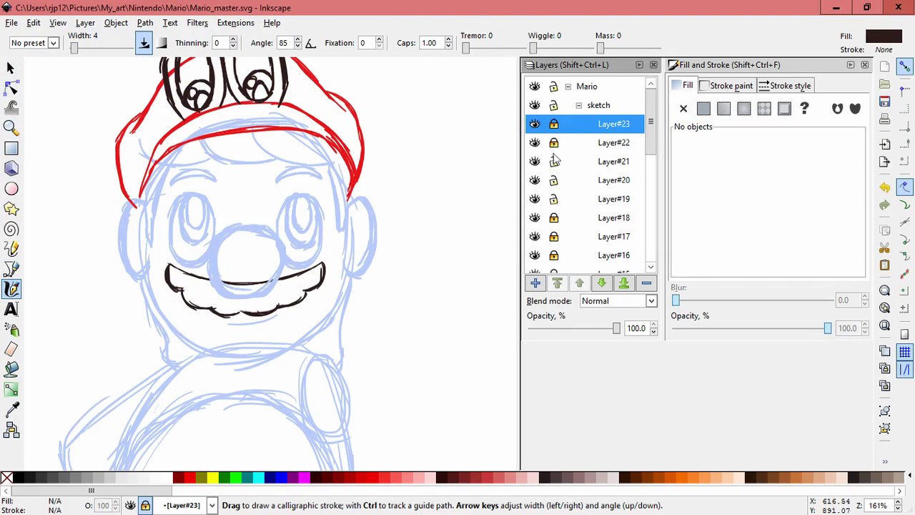
pyautogui.click(553, 198)
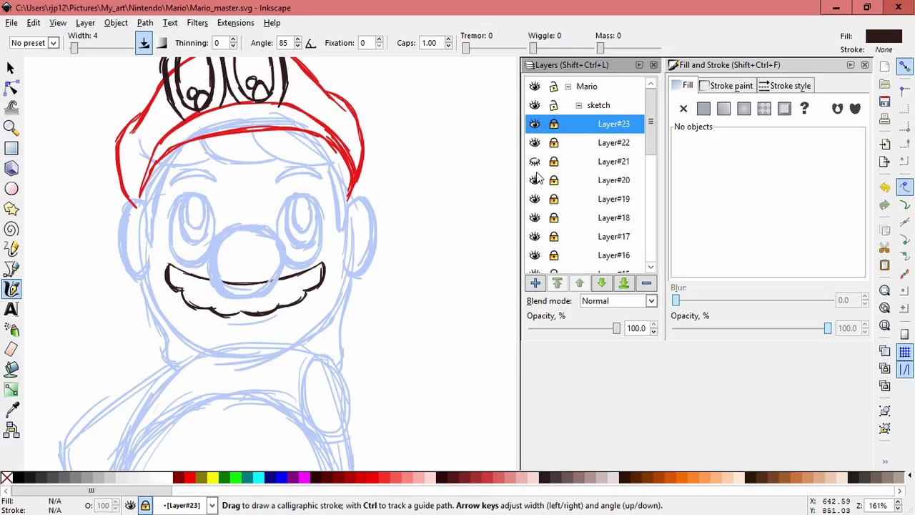
# - Toggle the visibility of the layers below the cap eyes, down to Layer#11, to identify which facial strokes each one holds
pyautogui.click(534, 218)
pyautogui.click(536, 218)
pyautogui.moveTo(651, 146); pyautogui.dragTo(651, 175)
pyautogui.click(534, 184)
pyautogui.click(535, 188)
pyautogui.click(534, 222)
pyautogui.click(534, 222)
pyautogui.click(534, 240)
pyautogui.click(534, 240)
pyautogui.click(535, 259)
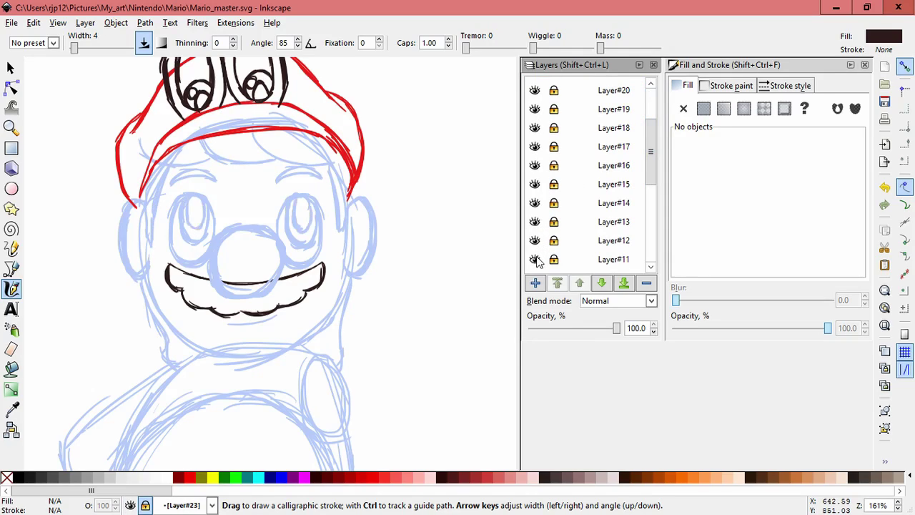
pyautogui.click(534, 259)
# - Make Layer#11 the current layer, unlock it, and pick the light blue of the face sketch as the calligraphy colour
pyautogui.click(554, 260)
pyautogui.click(13, 410)
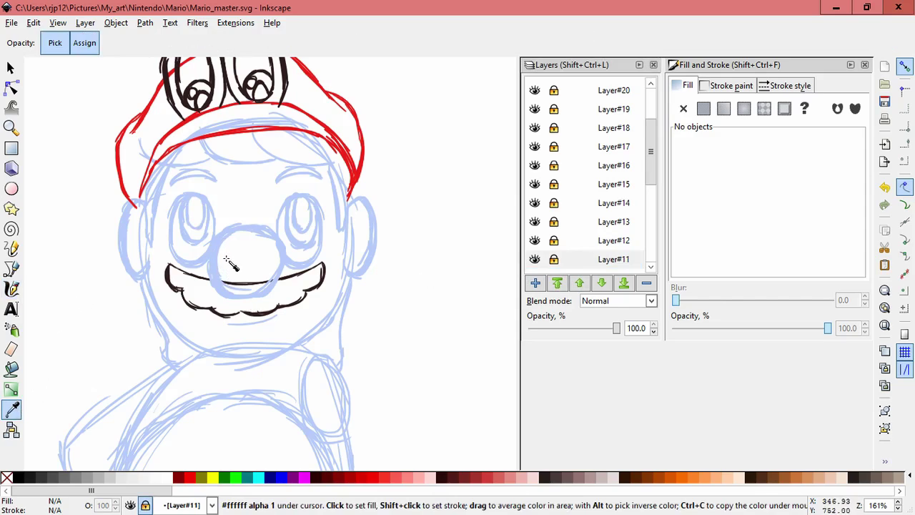
pyautogui.scroll(3, 230, 260)
pyautogui.moveTo(188, 220); pyautogui.dragTo(194, 226)
pyautogui.scroll(-4, 300, 238)
pyautogui.press('c')
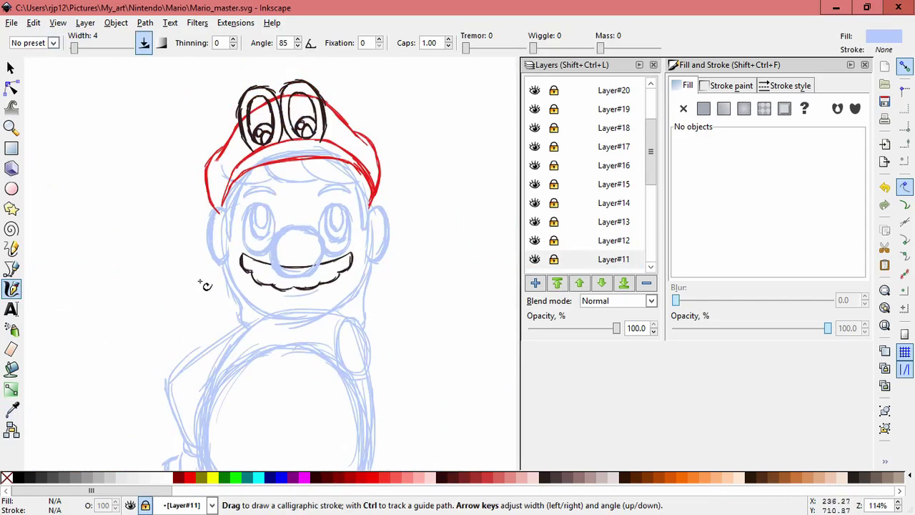
pyautogui.click(564, 259)
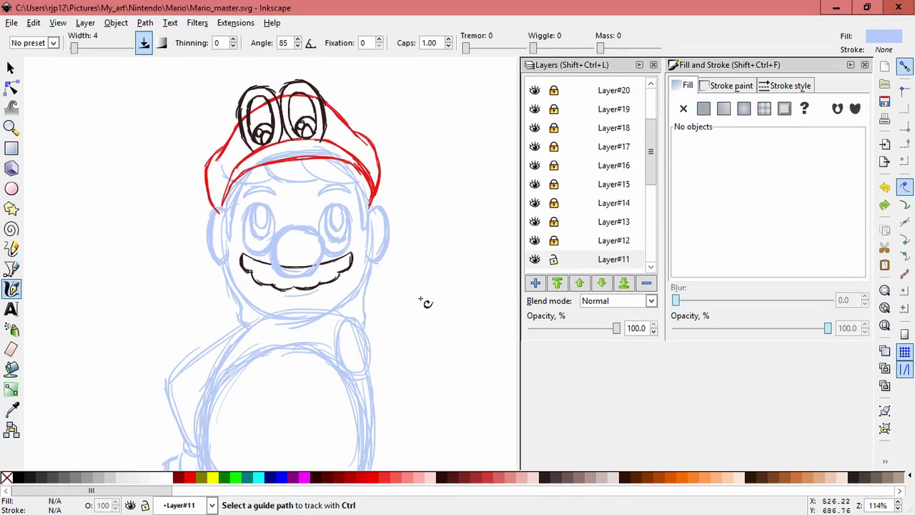
# - Try to sketch small light blue highlights inside the pupils of both face eyes on Layer#11
pyautogui.scroll(5, 356, 239)
pyautogui.moveTo(324, 131); pyautogui.dragTo(309, 176)
pyautogui.press('space')
pyautogui.moveTo(188, 233); pyautogui.dragTo(388, 279)
pyautogui.moveTo(74, 219); pyautogui.dragTo(94, 231)
pyautogui.scroll(-3, 284, 228)
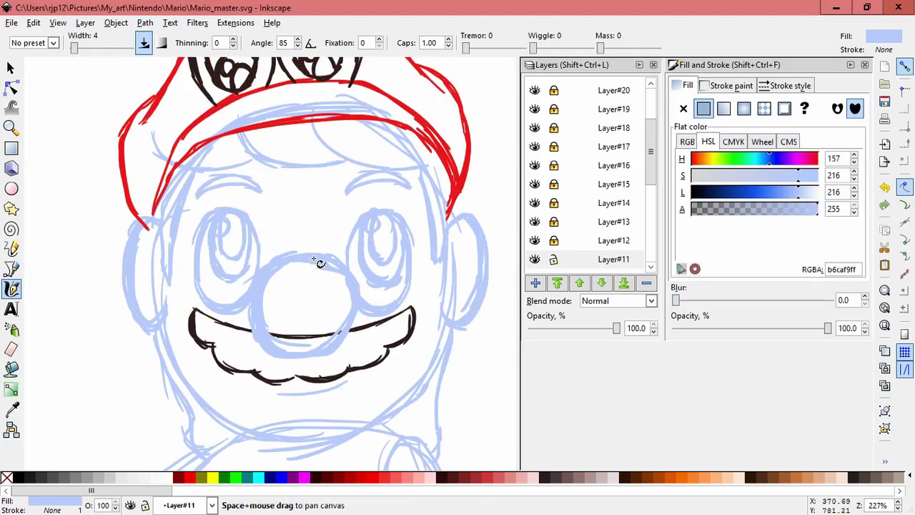
pyautogui.scroll(-2, 313, 258)
pyautogui.scroll(2, 310, 265)
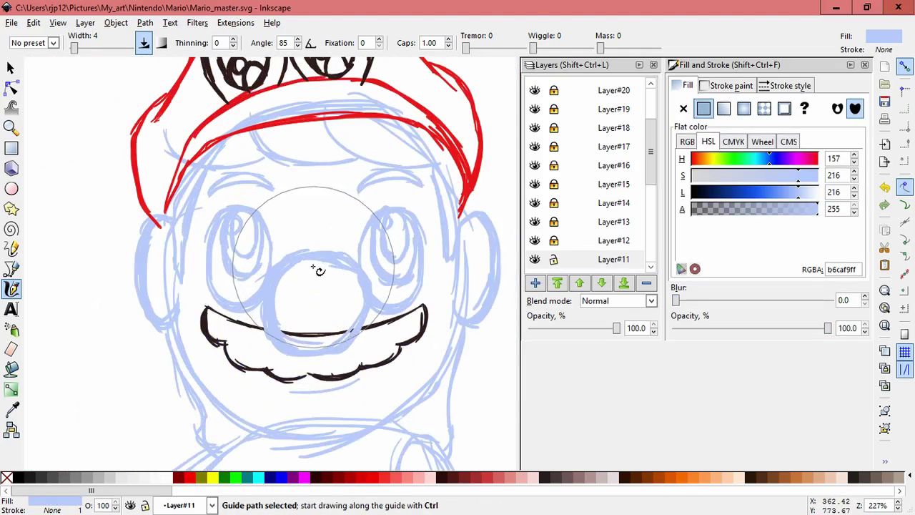
pyautogui.scroll(1, 307, 246)
pyautogui.press('Escape')
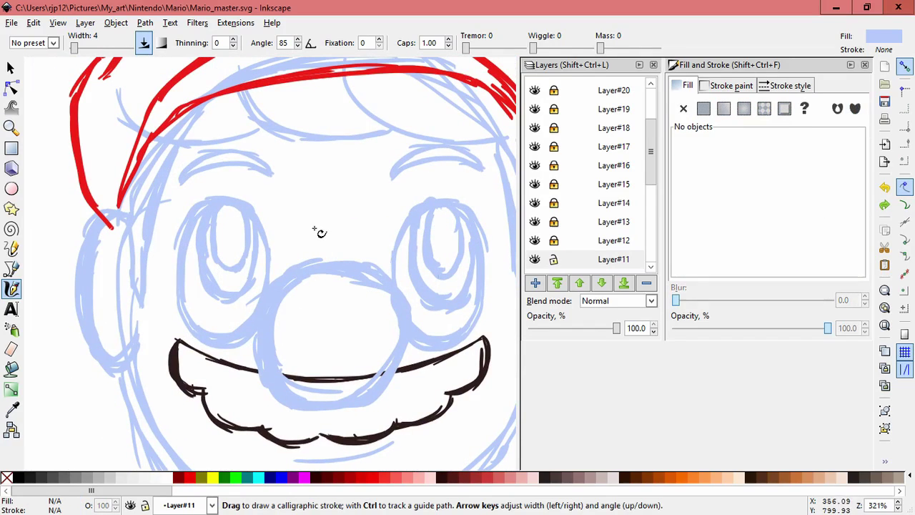
# - Sketch a small light blue highlight at the upper left of the pupil in each of Mario's face eyes
pyautogui.scroll(2, 282, 241)
pyautogui.moveTo(253, 221); pyautogui.dragTo(254, 213)
pyautogui.press('space')
pyautogui.hotkey('ctrl', 'z')
pyautogui.hotkey('ctrl', 'z')
pyautogui.moveTo(255, 228); pyautogui.dragTo(269, 210)
pyautogui.press('space')
pyautogui.moveTo(404, 207); pyautogui.dragTo(282, 209)
pyautogui.moveTo(440, 217); pyautogui.dragTo(452, 219)
pyautogui.press('space')
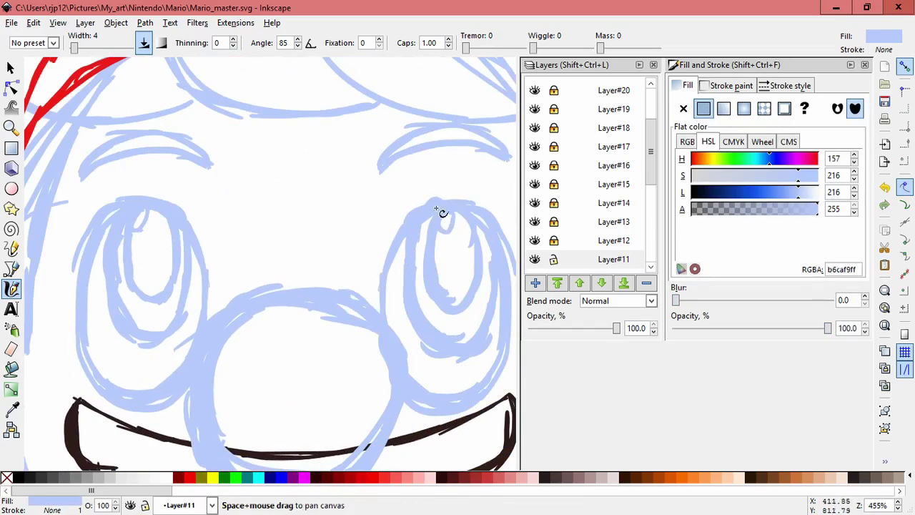
pyautogui.scroll(-5, 401, 236)
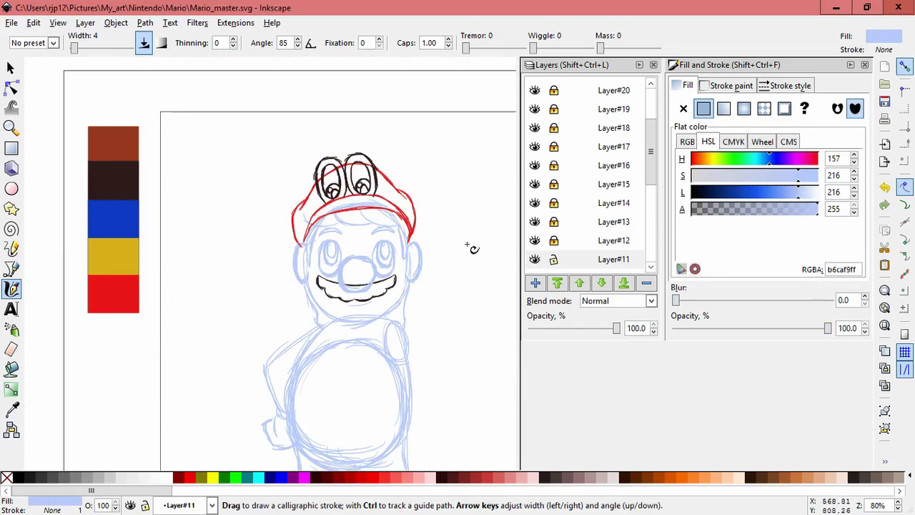
# - Check what Layer#11 holds by toggling its visibility, and lock it
pyautogui.scroll(2, 648, 153)
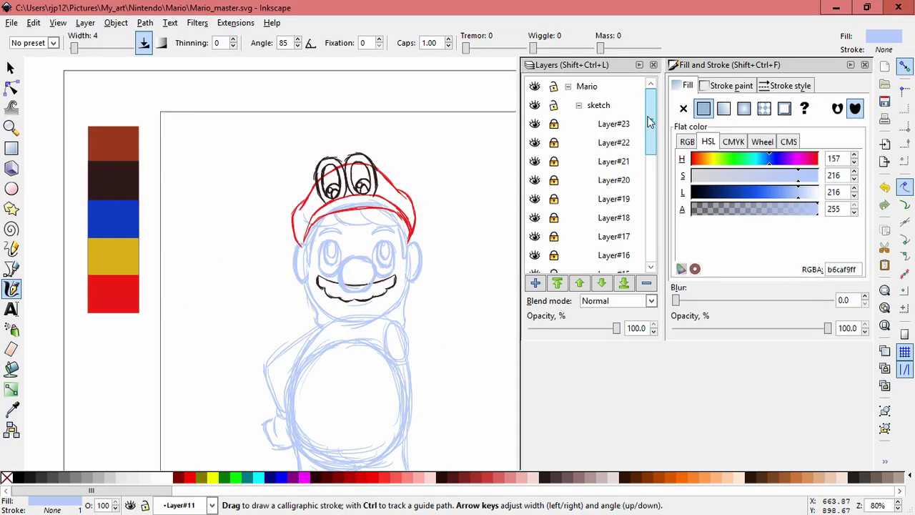
pyautogui.scroll(-5, 649, 188)
pyautogui.click(535, 159)
pyautogui.click(534, 159)
pyautogui.click(553, 160)
# - Toggle the visibility of the layers below Layer#11, down to Layer#5, to identify which body strokes each one holds
pyautogui.scroll(-2, 619, 206)
pyautogui.click(535, 164)
pyautogui.click(535, 163)
pyautogui.click(536, 163)
pyautogui.click(535, 164)
pyautogui.click(536, 183)
pyautogui.click(536, 183)
pyautogui.click(537, 223)
pyautogui.click(537, 224)
pyautogui.click(535, 221)
pyautogui.click(535, 221)
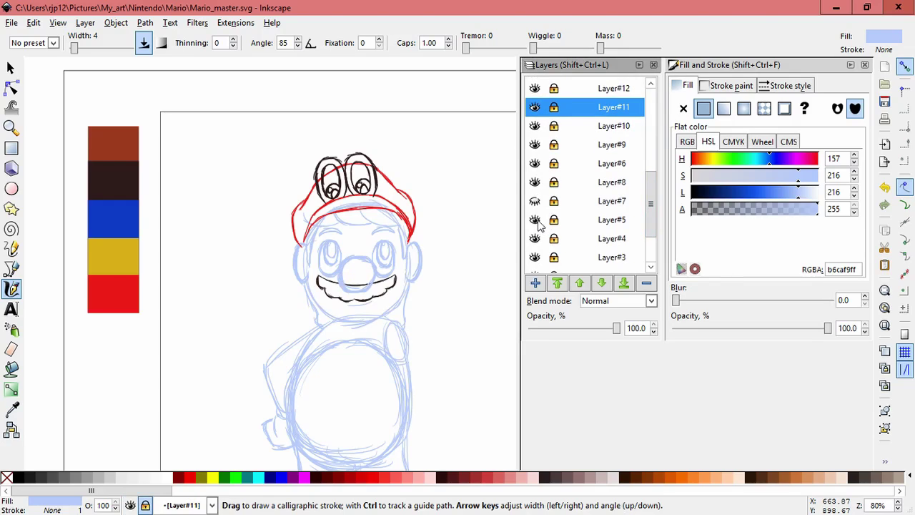
pyautogui.click(535, 221)
pyautogui.click(535, 221)
# - Add a new layer directly above Layer#5
pyautogui.click(586, 219)
pyautogui.click(535, 283)
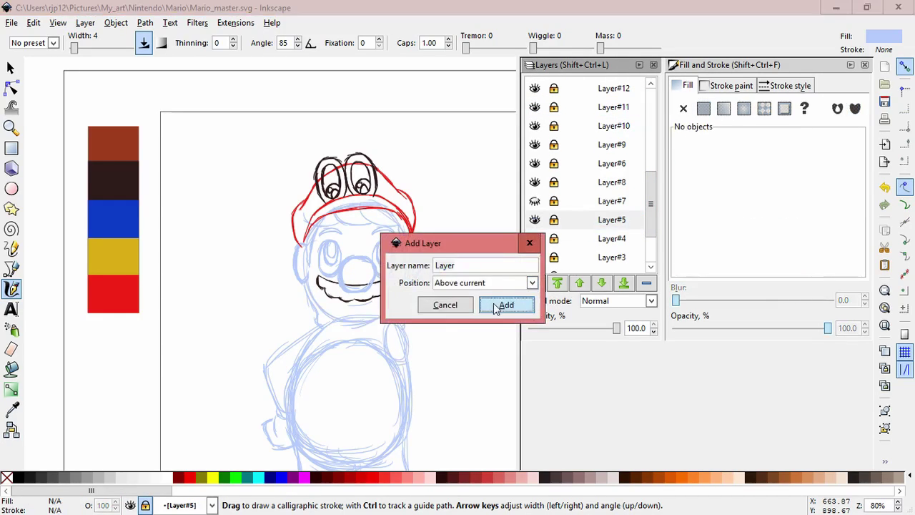
pyautogui.click(504, 306)
# - Try to sketch a light blue circle for Mario's raised fist beside the ear under the cap's right end
pyautogui.scroll(2, 421, 327)
pyautogui.moveTo(420, 343); pyautogui.dragTo(372, 261)
pyautogui.scroll(-2, 414, 234)
pyautogui.moveTo(415, 206); pyautogui.dragTo(431, 241)
pyautogui.scroll(1, 427, 226)
pyautogui.moveTo(384, 344); pyautogui.dragTo(453, 251)
pyautogui.hotkey('ctrl', 'z')
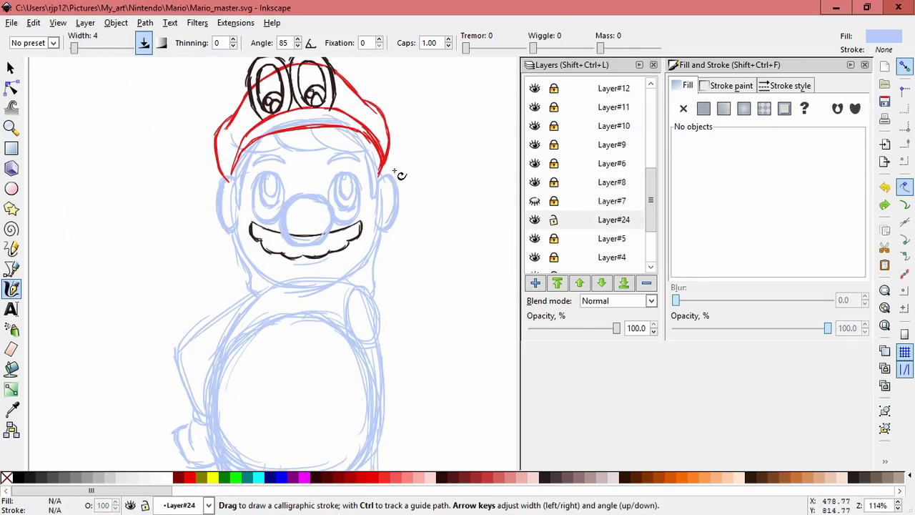
pyautogui.moveTo(403, 169)
pyautogui.mouseDown()
pyautogui.moveTo(430, 230)
pyautogui.moveTo(400, 234)
pyautogui.mouseUp()
pyautogui.moveTo(397, 173); pyautogui.dragTo(390, 229)
pyautogui.hotkey('ctrl', 'z')
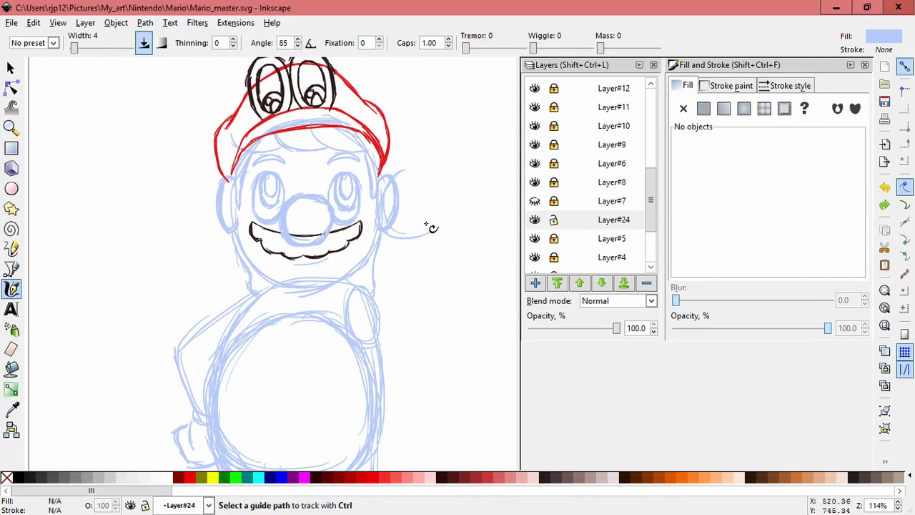
pyautogui.moveTo(419, 200)
pyautogui.mouseDown()
pyautogui.moveTo(420, 177)
pyautogui.moveTo(405, 182)
pyautogui.moveTo(382, 225)
pyautogui.moveTo(422, 246)
pyautogui.mouseUp()
pyautogui.click(13, 68)
pyautogui.moveTo(465, 214); pyautogui.dragTo(449, 221)
pyautogui.click(440, 210)
pyautogui.hotkey('ctrl', 'z')
pyautogui.click(451, 194)
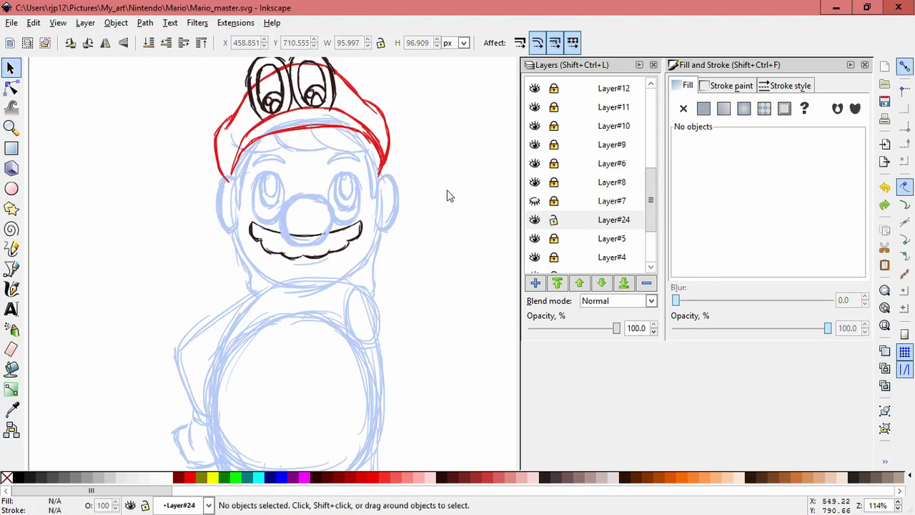
# - Sketch a light blue calligraphic circle for the raised fist, touching the ear on the right of Mario's face
pyautogui.click(12, 289)
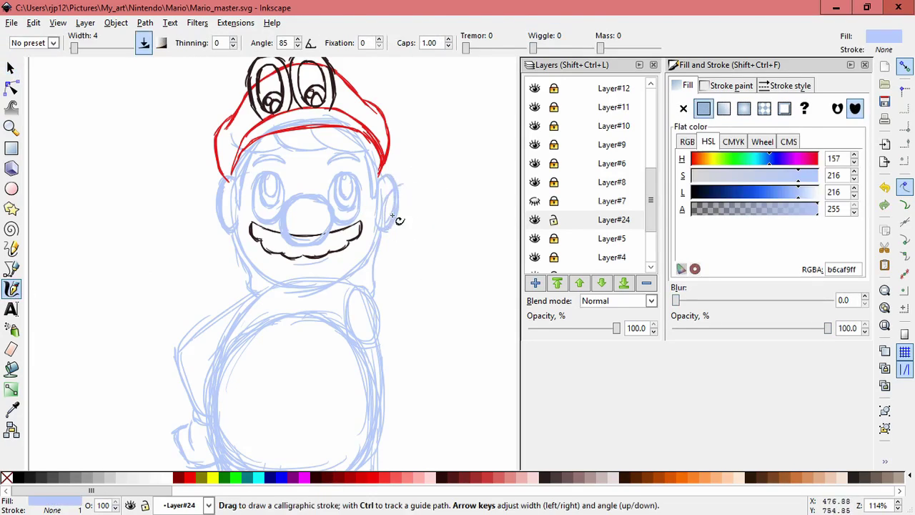
pyautogui.moveTo(398, 183)
pyautogui.mouseDown()
pyautogui.moveTo(429, 189)
pyautogui.moveTo(397, 187)
pyautogui.moveTo(418, 180)
pyautogui.moveTo(437, 194)
pyautogui.moveTo(443, 221)
pyautogui.moveTo(435, 235)
pyautogui.moveTo(442, 215)
pyautogui.moveTo(381, 236)
pyautogui.mouseUp()
pyautogui.hotkey('ctrl', 'z')
pyautogui.hotkey('ctrl', 'z')
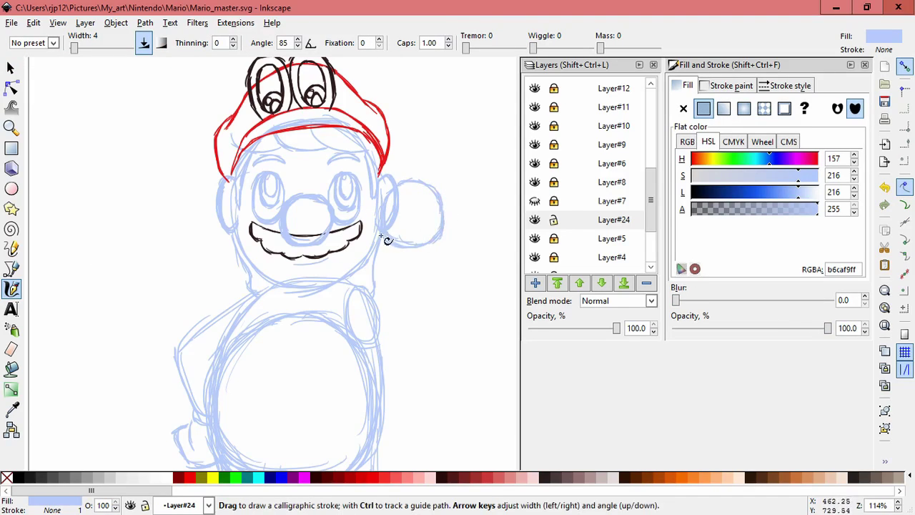
# - Add a layer above Layer#24 and sketch the raised index finger in light blue, reaching from the fist circle to the cap's edge
pyautogui.click(535, 283)
pyautogui.press('Return')
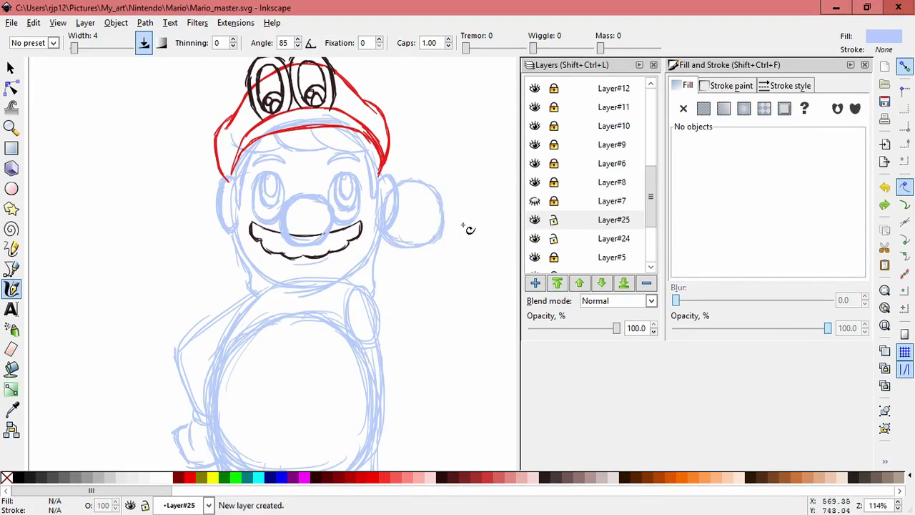
pyautogui.scroll(2, 463, 223)
pyautogui.moveTo(458, 219); pyautogui.dragTo(497, 274)
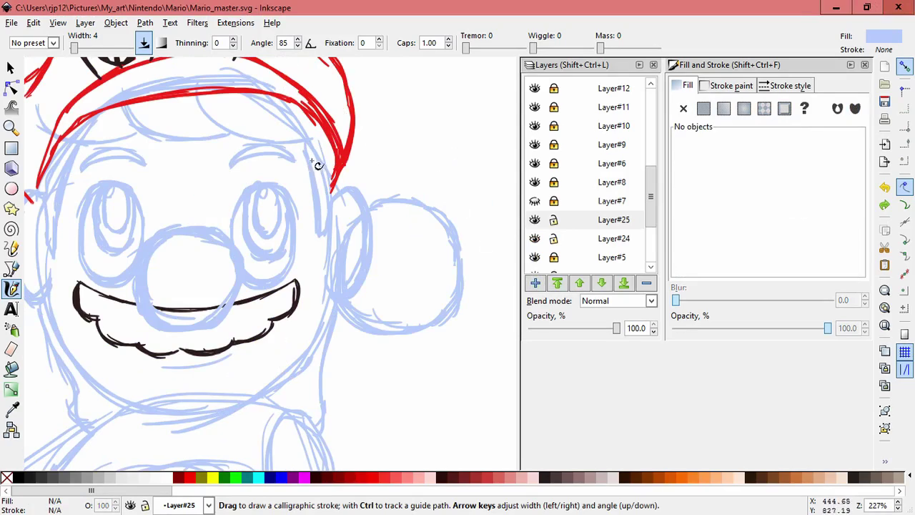
pyautogui.moveTo(322, 158)
pyautogui.mouseDown()
pyautogui.moveTo(322, 180)
pyautogui.moveTo(314, 130)
pyautogui.moveTo(322, 160)
pyautogui.mouseUp()
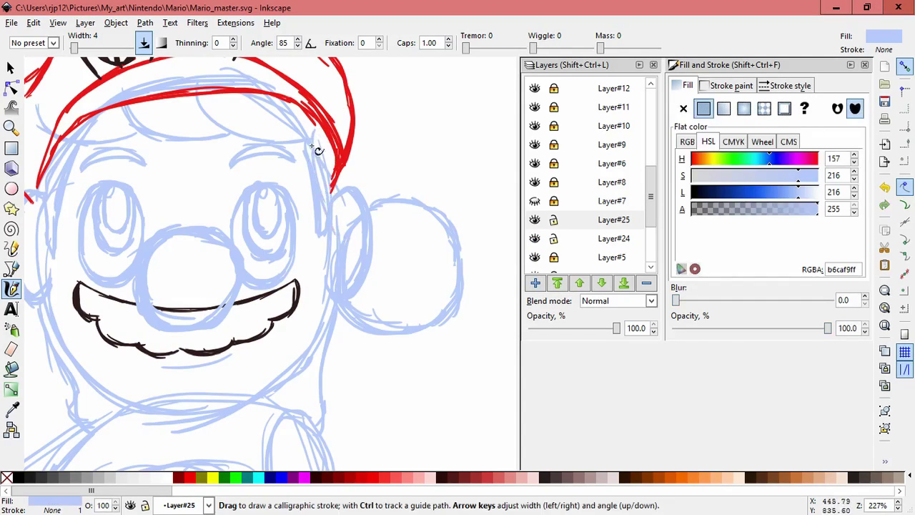
pyautogui.moveTo(331, 128); pyautogui.dragTo(371, 201)
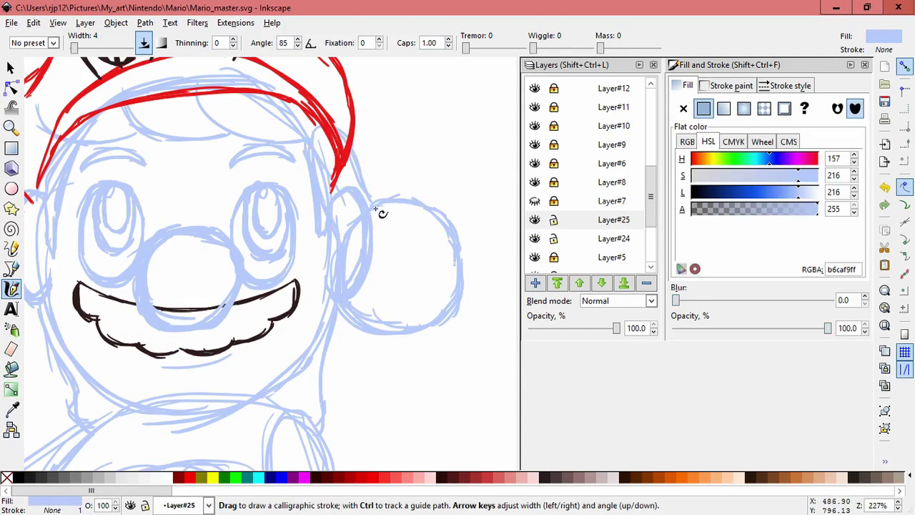
pyautogui.press('space')
# - Sketch the rounded knuckles and curled fingers in light blue over the upper part of the fist circle
pyautogui.moveTo(445, 203); pyautogui.dragTo(396, 202)
pyautogui.moveTo(325, 198)
pyautogui.mouseDown()
pyautogui.moveTo(352, 184)
pyautogui.moveTo(393, 198)
pyautogui.moveTo(421, 233)
pyautogui.moveTo(413, 262)
pyautogui.mouseUp()
pyautogui.moveTo(330, 246)
pyautogui.mouseDown()
pyautogui.moveTo(347, 264)
pyautogui.moveTo(386, 253)
pyautogui.moveTo(357, 251)
pyautogui.moveTo(386, 268)
pyautogui.mouseUp()
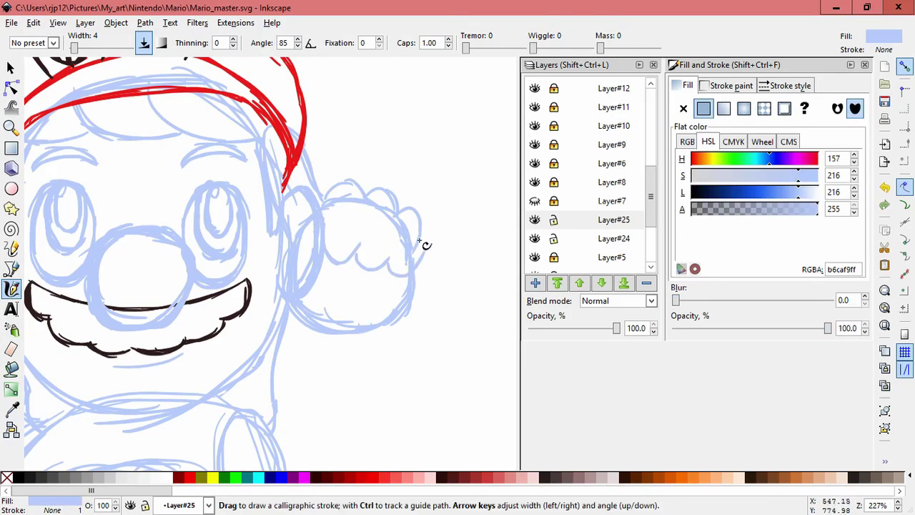
pyautogui.moveTo(424, 245)
pyautogui.mouseDown()
pyautogui.moveTo(387, 268)
pyautogui.moveTo(425, 228)
pyautogui.moveTo(351, 279)
pyautogui.moveTo(357, 267)
pyautogui.moveTo(392, 285)
pyautogui.mouseUp()
pyautogui.moveTo(365, 227)
pyautogui.mouseDown()
pyautogui.moveTo(362, 258)
pyautogui.moveTo(359, 244)
pyautogui.moveTo(398, 253)
pyautogui.moveTo(399, 229)
pyautogui.moveTo(392, 262)
pyautogui.mouseUp()
pyautogui.moveTo(433, 241); pyautogui.dragTo(431, 225)
# - Add a layer above Layer#25, pick the cap's red as the fill colour, and sketch a short diagonal thumb stroke across the fist
pyautogui.click(535, 282)
pyautogui.click(504, 304)
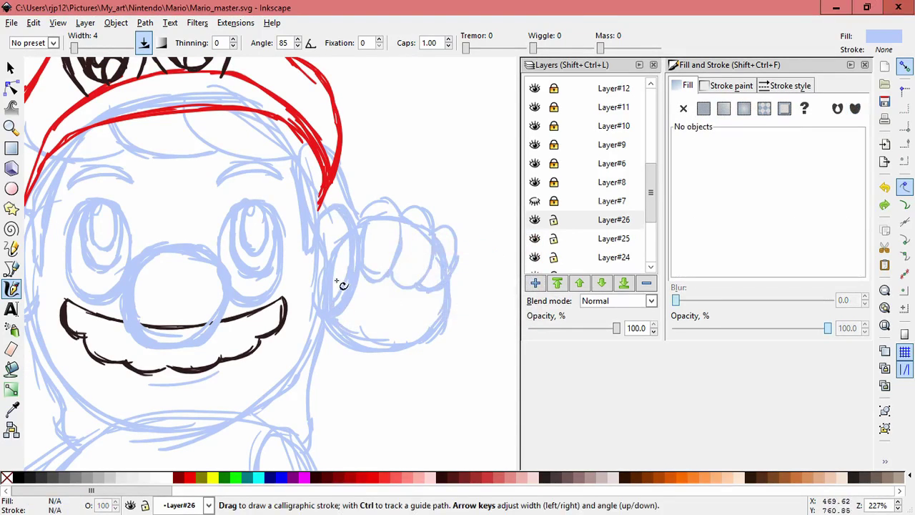
pyautogui.click(12, 410)
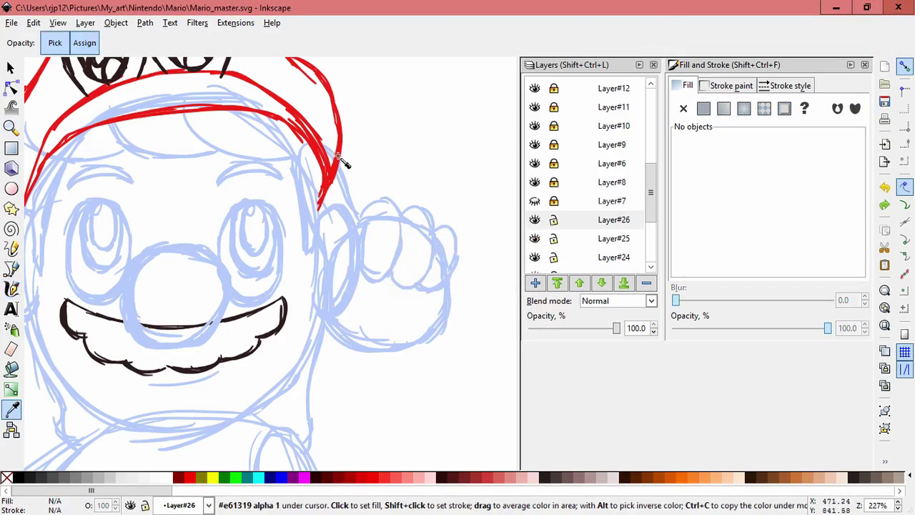
pyautogui.click(12, 289)
pyautogui.moveTo(440, 157); pyautogui.dragTo(442, 211)
pyautogui.hotkey('ctrl', 'z')
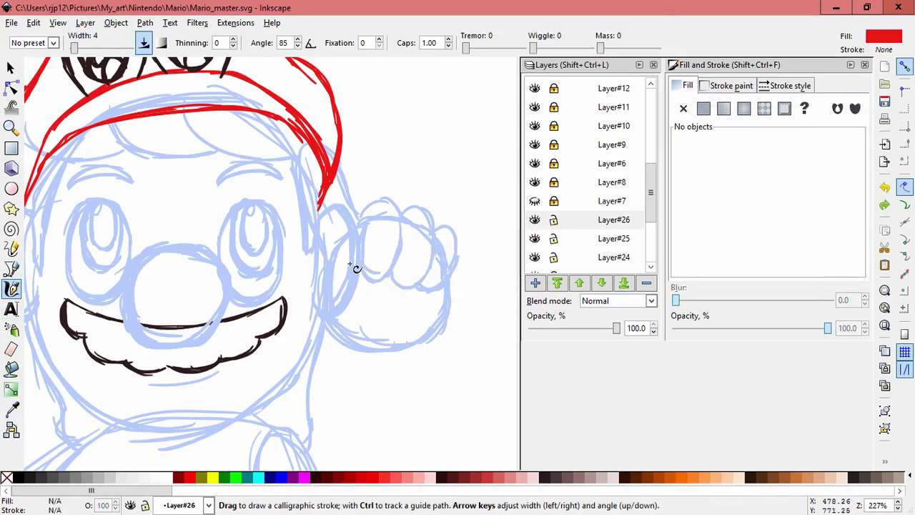
pyautogui.moveTo(376, 230); pyautogui.dragTo(341, 259)
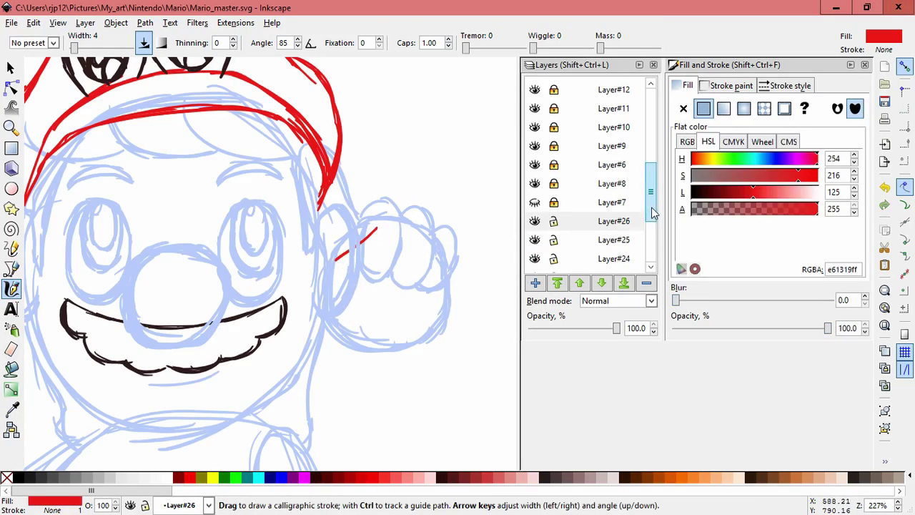
# - Raise Layer#26 in the layer stack to sit between Layer#13 and Layer#12
pyautogui.scroll(-1, 564, 207)
pyautogui.click(535, 145)
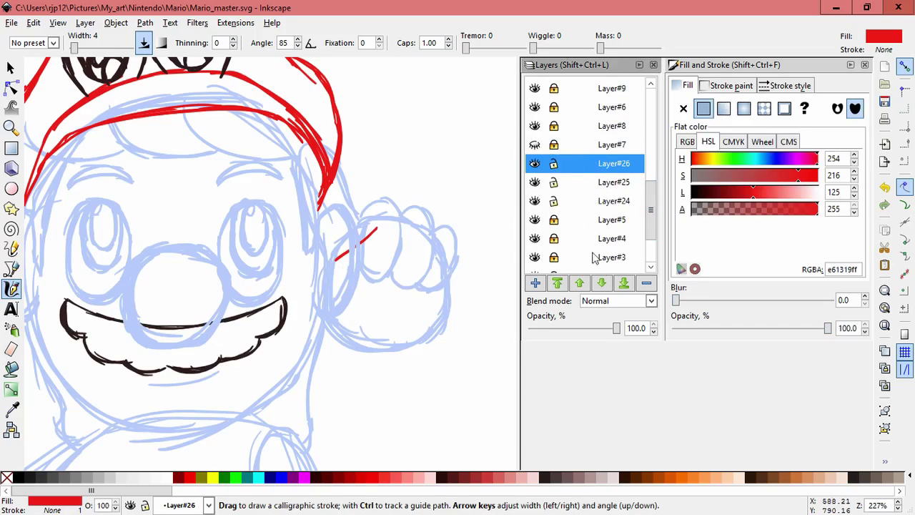
pyautogui.click(602, 283)
pyautogui.click(601, 284)
pyautogui.click(582, 282)
pyautogui.click(582, 282)
pyautogui.click(582, 283)
pyautogui.click(579, 283)
pyautogui.click(580, 283)
pyautogui.click(580, 283)
pyautogui.click(580, 283)
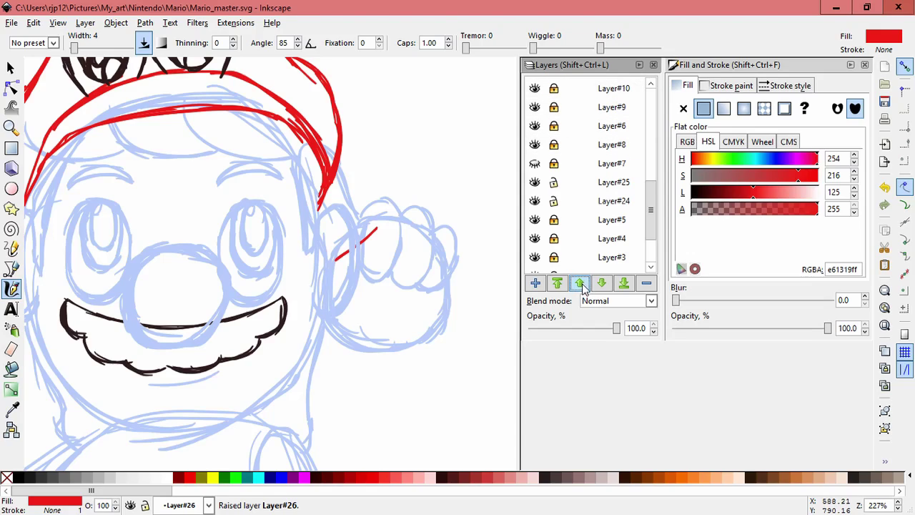
# - Raise Layer#25 in the layer stack to sit directly below Layer#26
pyautogui.scroll(1, 585, 206)
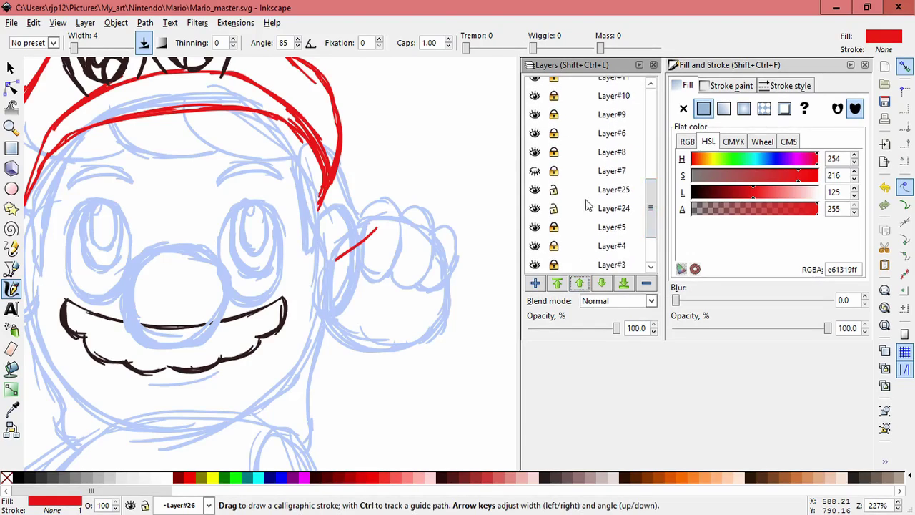
pyautogui.click(588, 190)
pyautogui.click(579, 283)
pyautogui.click(579, 283)
pyautogui.click(579, 283)
pyautogui.click(579, 283)
pyautogui.click(579, 283)
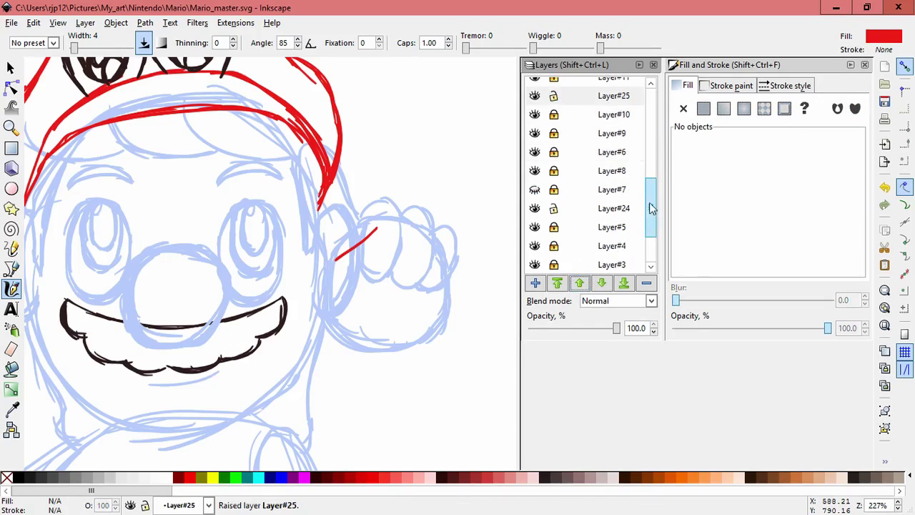
pyautogui.scroll(3, 652, 204)
pyautogui.click(575, 283)
pyautogui.click(575, 283)
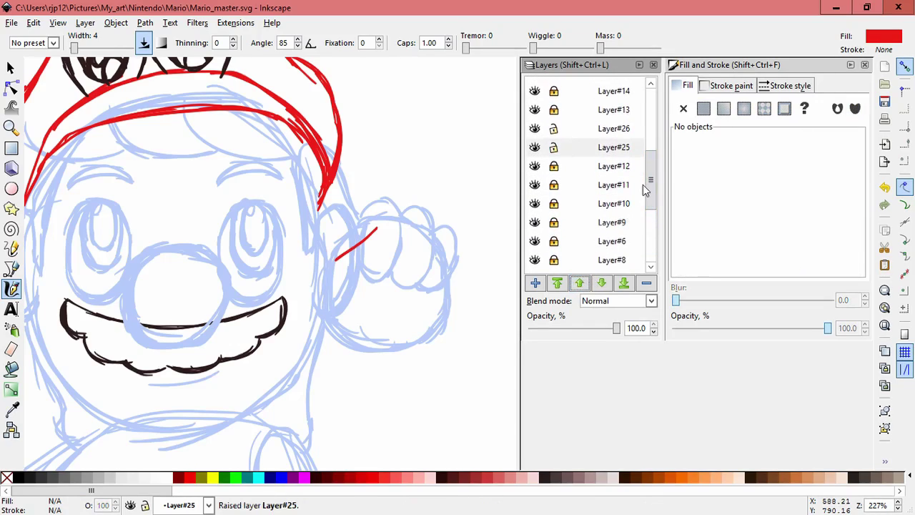
pyautogui.click(642, 186)
# - Raise Layer#24 in the layer stack to sit directly below Layer#25
pyautogui.moveTo(649, 195); pyautogui.dragTo(651, 220)
pyautogui.click(618, 213)
pyautogui.click(580, 282)
pyautogui.click(581, 282)
pyautogui.click(580, 282)
pyautogui.click(579, 283)
pyautogui.click(580, 284)
pyautogui.click(579, 283)
pyautogui.click(579, 283)
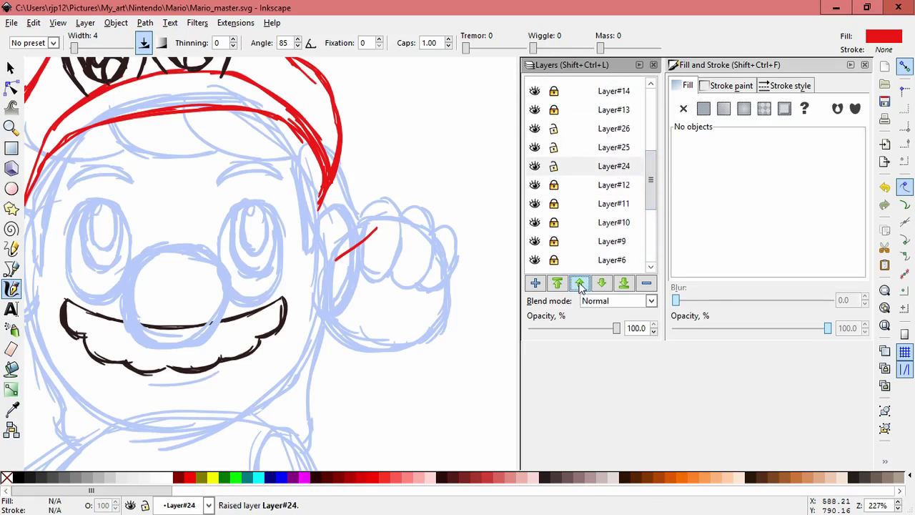
# - On Layer#26, replace the short diagonal red stroke with a red outline of the thumb and a palm crease below it
pyautogui.click(580, 133)
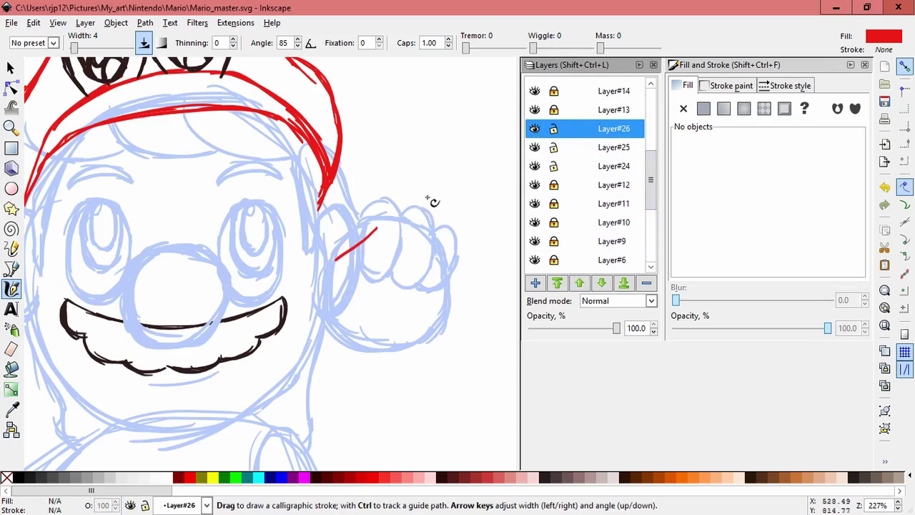
pyautogui.hotkey('ctrl', 'z')
pyautogui.scroll(1, 353, 264)
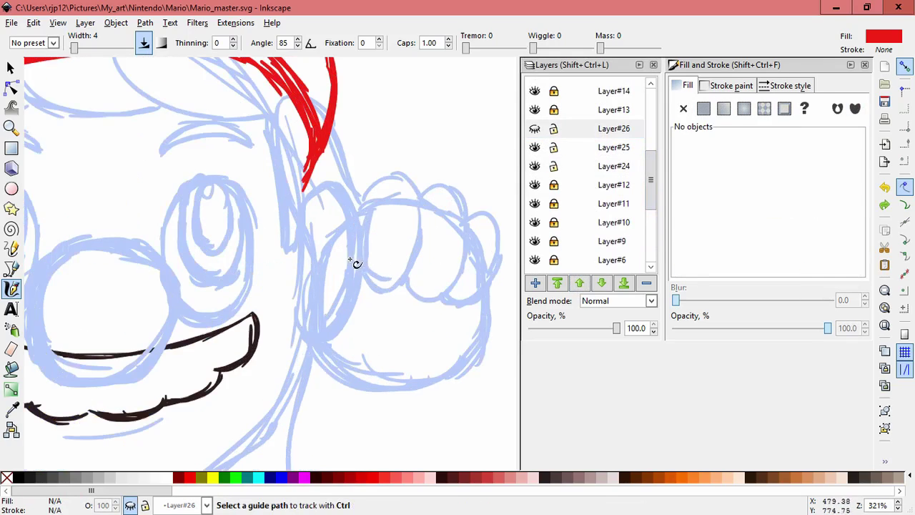
pyautogui.click(534, 128)
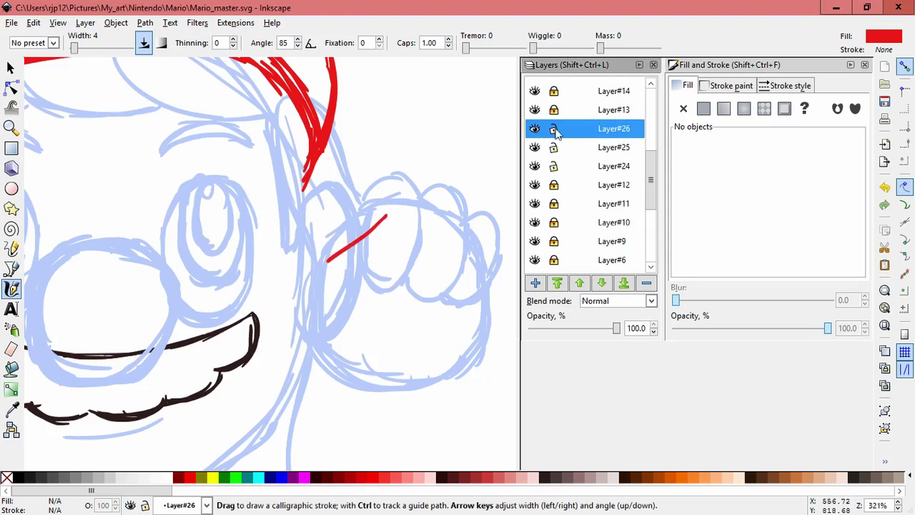
pyautogui.moveTo(411, 213)
pyautogui.mouseDown()
pyautogui.moveTo(360, 277)
pyautogui.moveTo(306, 301)
pyautogui.mouseUp()
pyautogui.hotkey('ctrl', 'z')
pyautogui.hotkey('ctrl', 'z')
pyautogui.moveTo(329, 260)
pyautogui.mouseDown()
pyautogui.moveTo(310, 306)
pyautogui.moveTo(304, 336)
pyautogui.moveTo(315, 334)
pyautogui.moveTo(304, 324)
pyautogui.moveTo(318, 357)
pyautogui.moveTo(323, 263)
pyautogui.mouseUp()
pyautogui.moveTo(392, 222)
pyautogui.mouseDown()
pyautogui.moveTo(406, 275)
pyautogui.moveTo(356, 317)
pyautogui.moveTo(410, 352)
pyautogui.moveTo(411, 362)
pyautogui.mouseUp()
# - Sketch the left edge of the raised index finger in red, from its tip at the cap down to the thumb
pyautogui.press('space')
pyautogui.moveTo(404, 202); pyautogui.dragTo(451, 250)
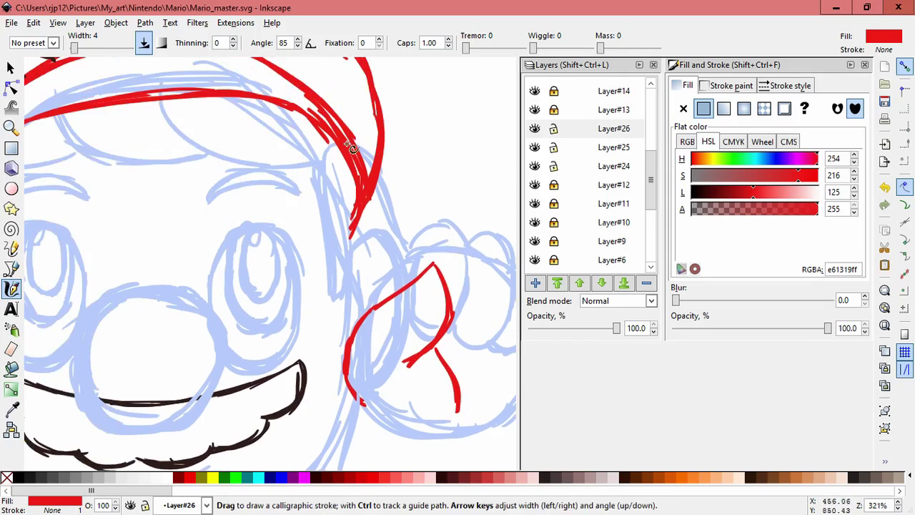
pyautogui.moveTo(356, 316); pyautogui.dragTo(352, 286)
pyautogui.press('Escape')
pyautogui.moveTo(334, 142)
pyautogui.mouseDown()
pyautogui.moveTo(317, 178)
pyautogui.moveTo(323, 227)
pyautogui.mouseUp()
pyautogui.moveTo(318, 188); pyautogui.dragTo(352, 309)
pyautogui.hotkey('ctrl', 'z')
pyautogui.moveTo(347, 273); pyautogui.dragTo(362, 318)
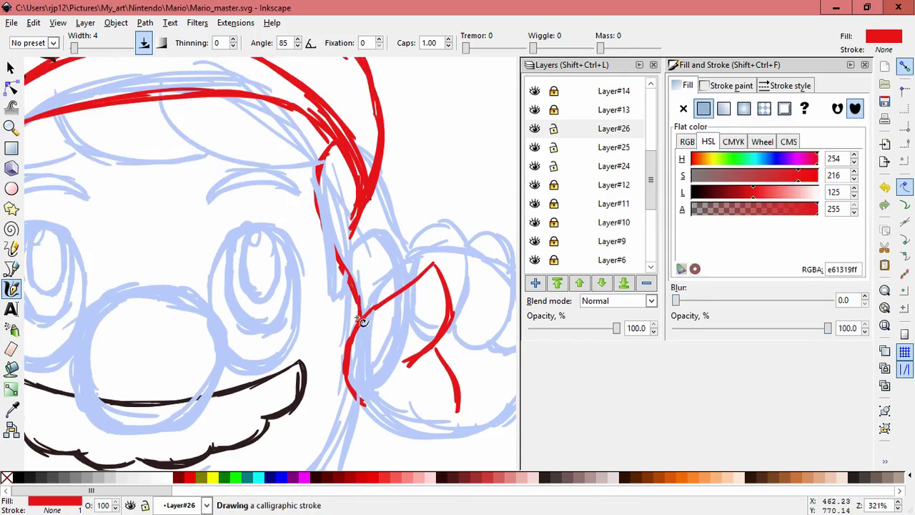
# - Raise Layer#26 to the top of the sketch group
pyautogui.click(566, 127)
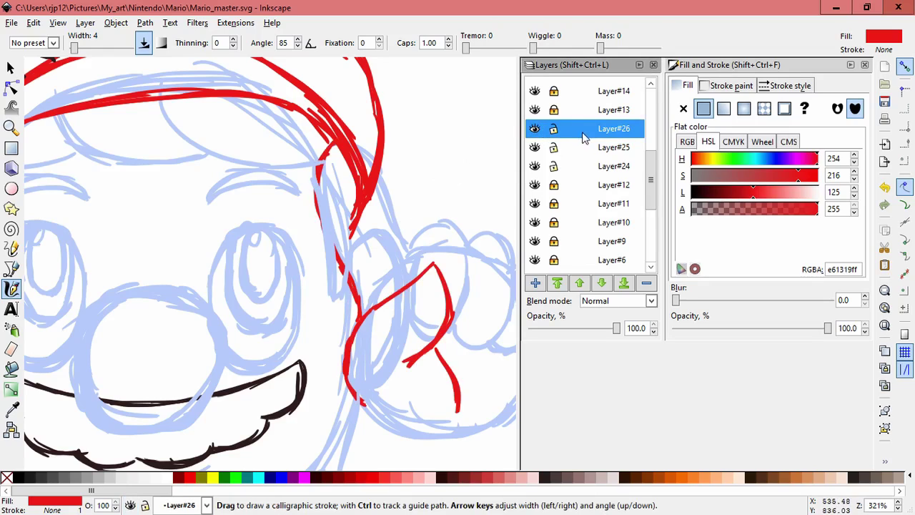
pyautogui.click(601, 284)
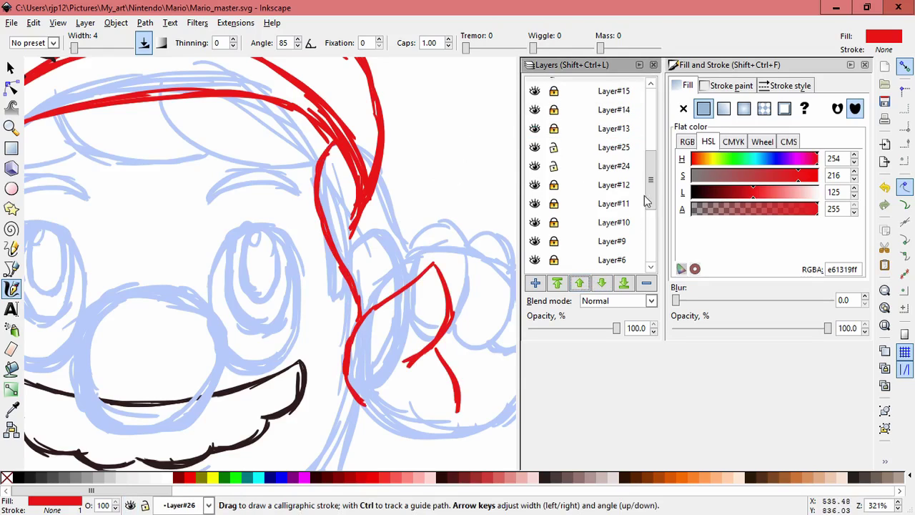
pyautogui.scroll(3, 649, 136)
pyautogui.scroll(1, 649, 135)
pyautogui.click(580, 283)
pyautogui.click(580, 284)
pyautogui.click(580, 283)
pyautogui.click(581, 284)
pyautogui.click(581, 284)
pyautogui.click(581, 284)
pyautogui.click(581, 284)
pyautogui.click(580, 284)
pyautogui.press('Escape')
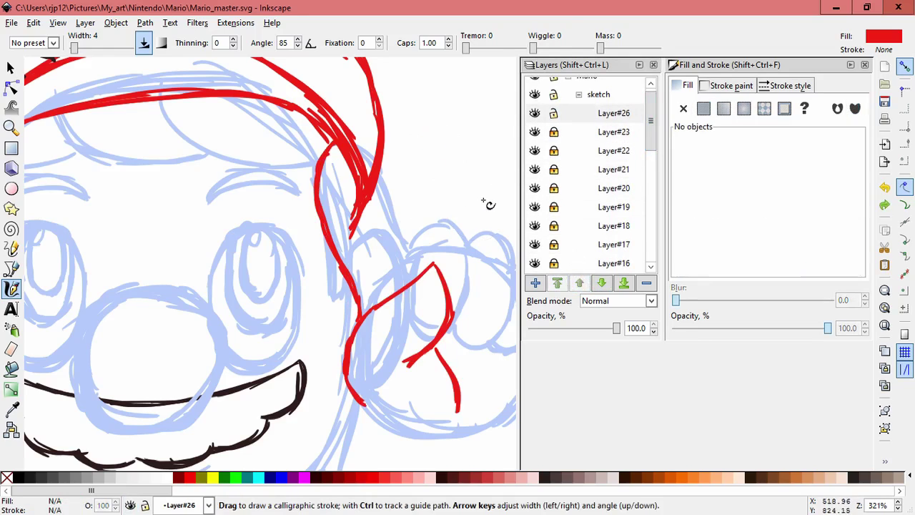
# - Recolour all the red hand strokes on Layer#26 with the dark brown 2d1b1b from the colour swatches
pyautogui.scroll(-2, 459, 197)
pyautogui.moveTo(458, 198); pyautogui.dragTo(409, 175)
pyautogui.click(10, 66)
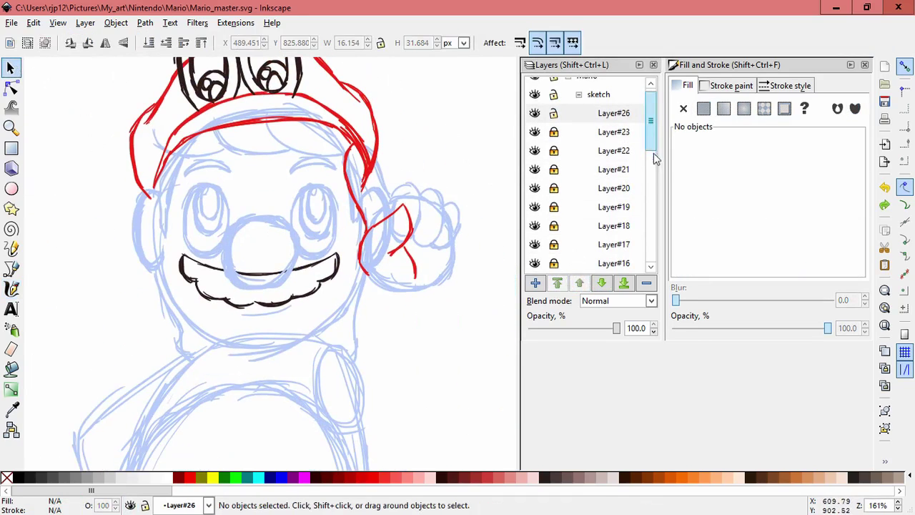
pyautogui.scroll(-3, 653, 153)
pyautogui.scroll(3, 647, 173)
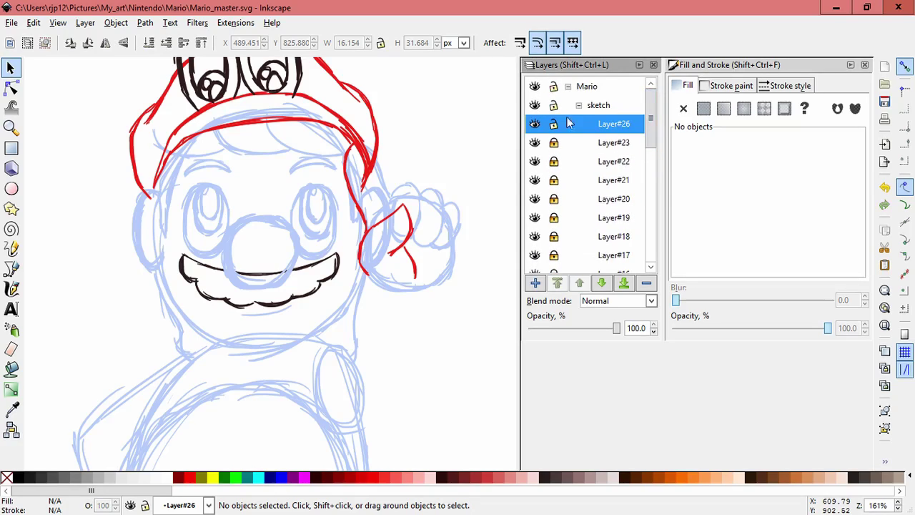
pyautogui.moveTo(303, 120); pyautogui.dragTo(484, 364)
pyautogui.hscroll(-8, 249, 327)
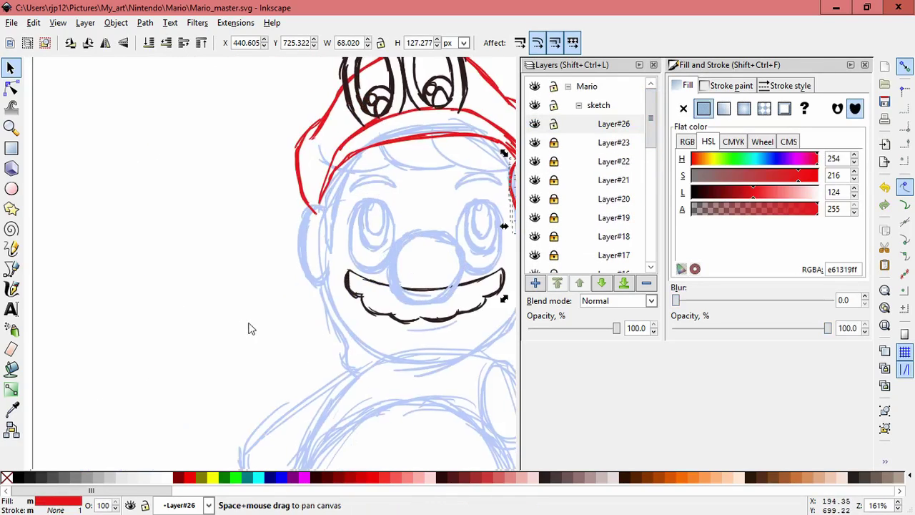
pyautogui.hscroll(-2, 306, 350)
pyautogui.scroll(3, 306, 350)
pyautogui.press('d')
pyautogui.click(116, 195)
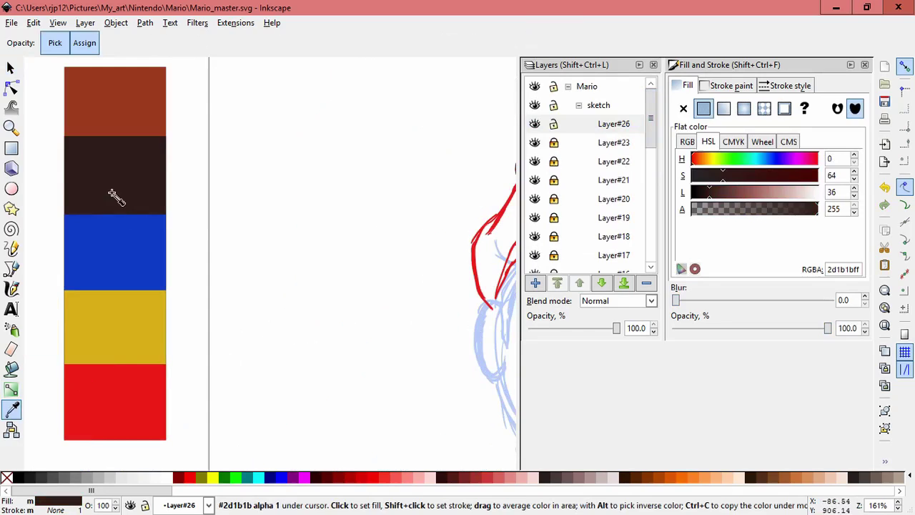
# - Sketch the tip and right edge of the raised index finger in dark brown with the calligraphy tool
pyautogui.click(12, 289)
pyautogui.press('Escape')
pyautogui.moveTo(443, 275); pyautogui.dragTo(159, 269)
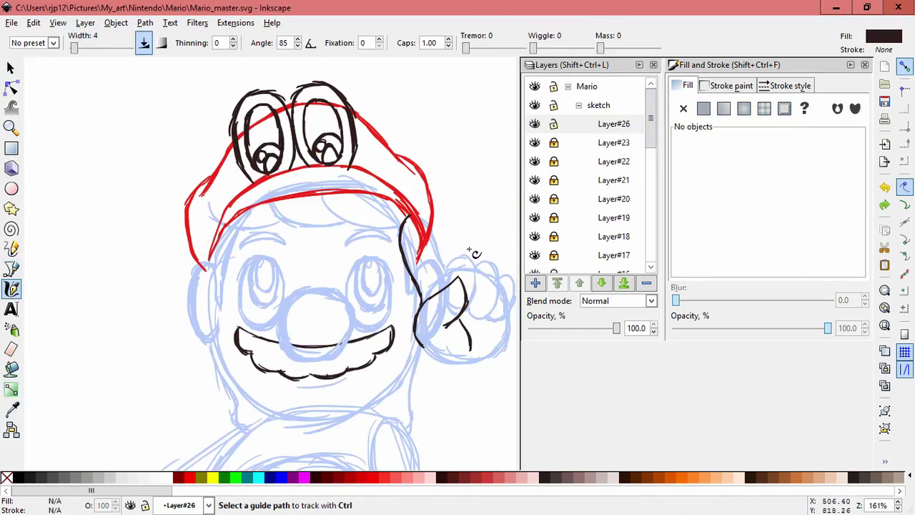
pyautogui.scroll(2, 461, 257)
pyautogui.moveTo(449, 268); pyautogui.dragTo(320, 238)
pyautogui.moveTo(236, 157)
pyautogui.mouseDown()
pyautogui.moveTo(272, 209)
pyautogui.moveTo(264, 180)
pyautogui.moveTo(279, 223)
pyautogui.mouseUp()
pyautogui.hotkey('ctrl', 'z')
pyautogui.moveTo(256, 166); pyautogui.dragTo(280, 237)
pyautogui.moveTo(270, 198); pyautogui.dragTo(298, 265)
pyautogui.hotkey('ctrl', 'z')
# - Sketch the three curled fingers beside the raised index finger and thumb in dark brown with the calligraphy tool
pyautogui.moveTo(273, 213)
pyautogui.mouseDown()
pyautogui.moveTo(283, 245)
pyautogui.moveTo(338, 236)
pyautogui.moveTo(350, 244)
pyautogui.moveTo(360, 261)
pyautogui.moveTo(344, 347)
pyautogui.mouseUp()
pyautogui.moveTo(359, 247)
pyautogui.mouseDown()
pyautogui.moveTo(393, 255)
pyautogui.moveTo(398, 330)
pyautogui.mouseUp()
pyautogui.moveTo(336, 360)
pyautogui.mouseDown()
pyautogui.moveTo(364, 366)
pyautogui.moveTo(389, 345)
pyautogui.moveTo(377, 360)
pyautogui.mouseUp()
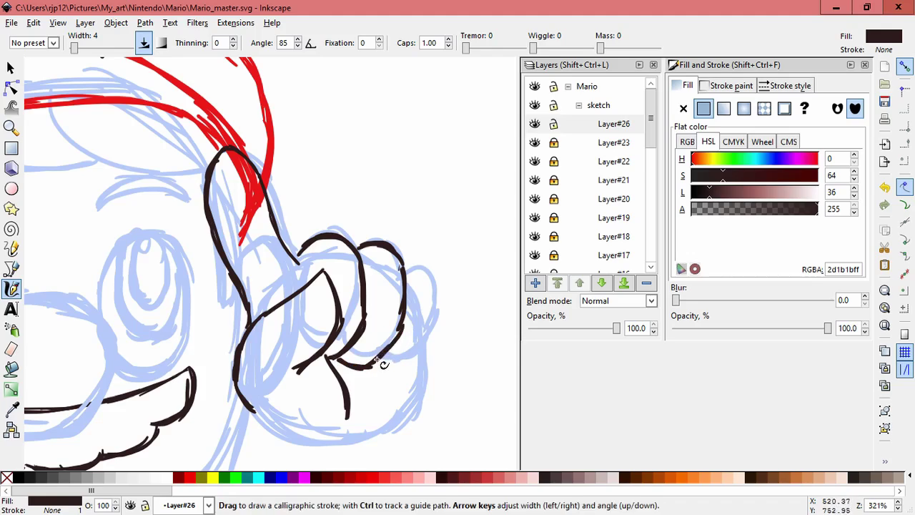
pyautogui.moveTo(401, 267); pyautogui.dragTo(431, 275)
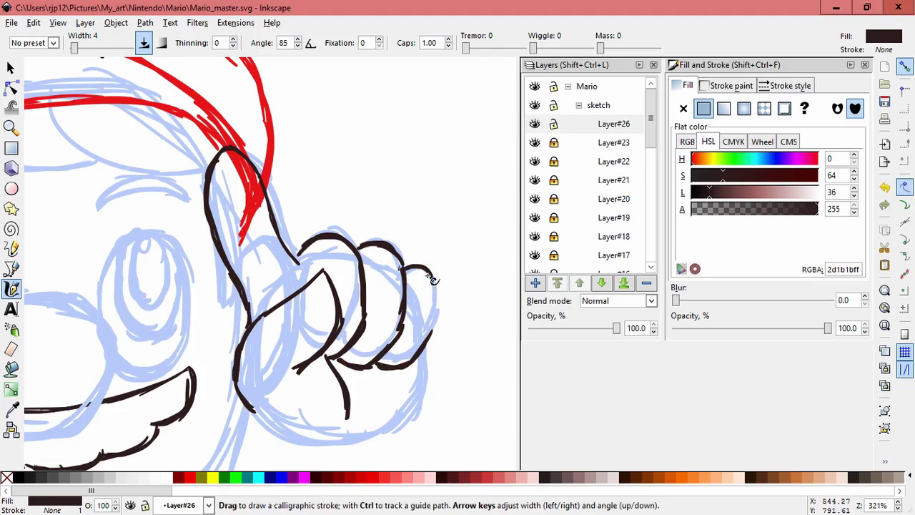
# - Sketch the outer edge of the palm and the lower base of the thumb toward the wrist in dark brown
pyautogui.moveTo(376, 413); pyautogui.dragTo(398, 344)
pyautogui.moveTo(457, 268); pyautogui.dragTo(444, 326)
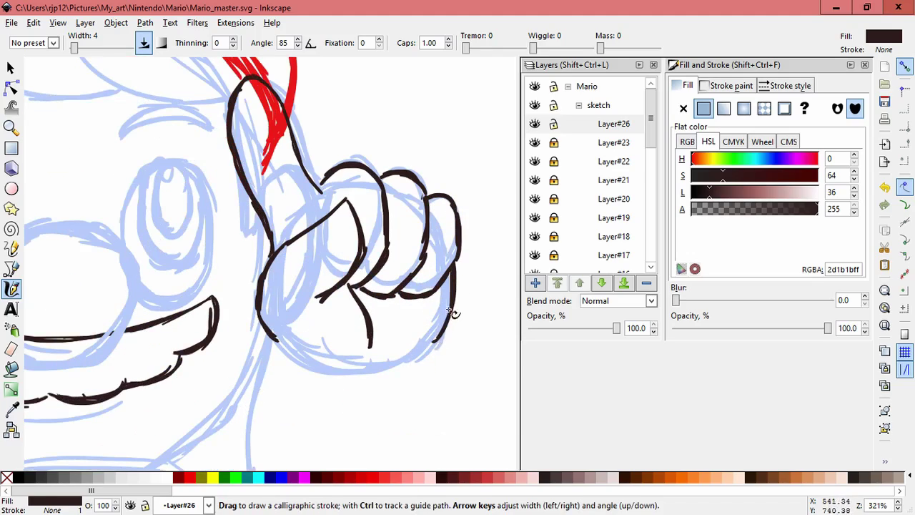
pyautogui.moveTo(273, 336); pyautogui.dragTo(304, 369)
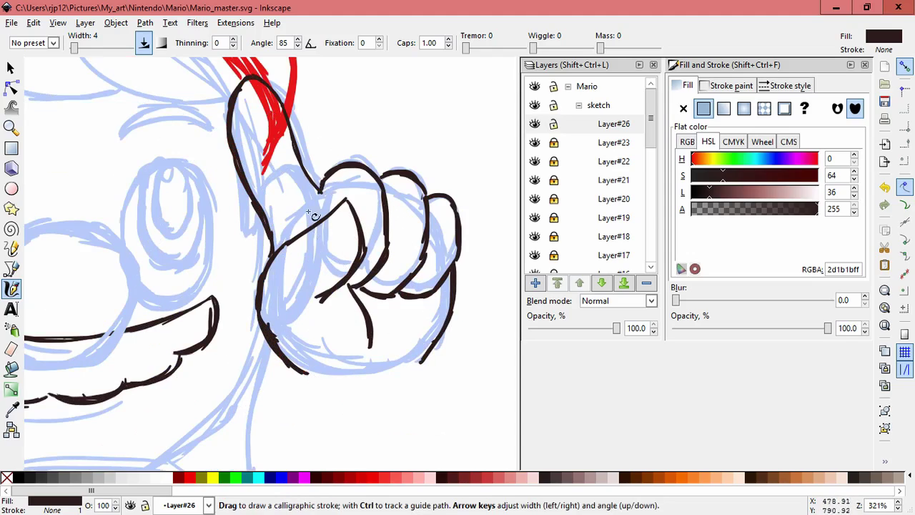
pyautogui.scroll(-3, 306, 320)
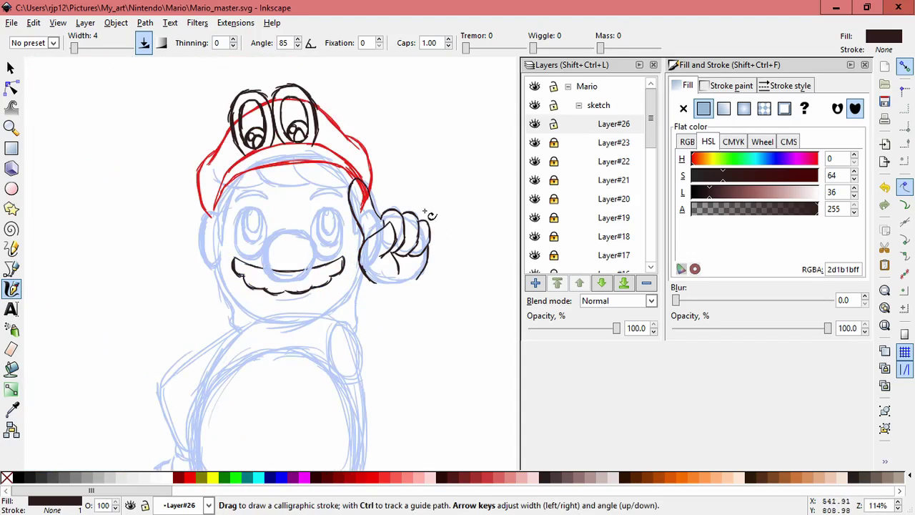
pyautogui.scroll(1, 427, 206)
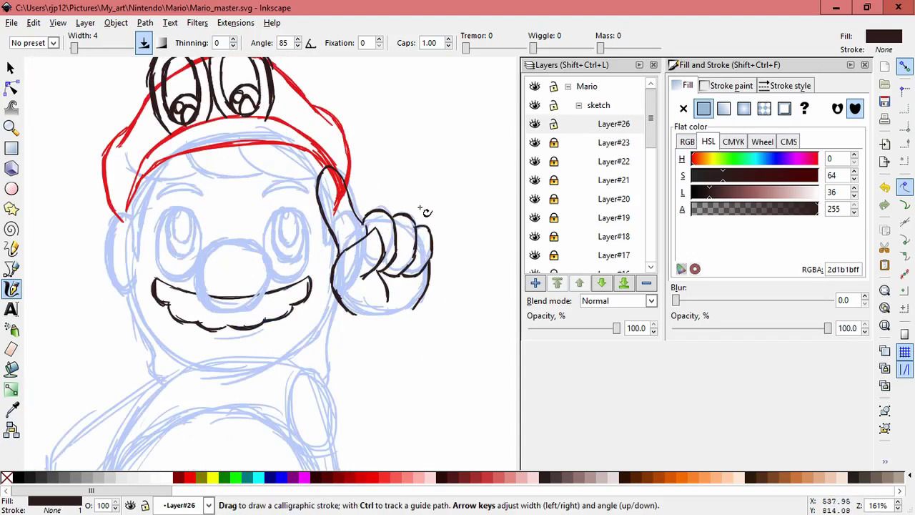
# - Select all the hand strokes on Layer#26 and move them slightly up and left so the fingertip overlaps the cap
pyautogui.click(10, 67)
pyautogui.moveTo(460, 339); pyautogui.dragTo(278, 136)
pyautogui.moveTo(381, 230); pyautogui.dragTo(375, 222)
pyautogui.moveTo(367, 206); pyautogui.dragTo(369, 189)
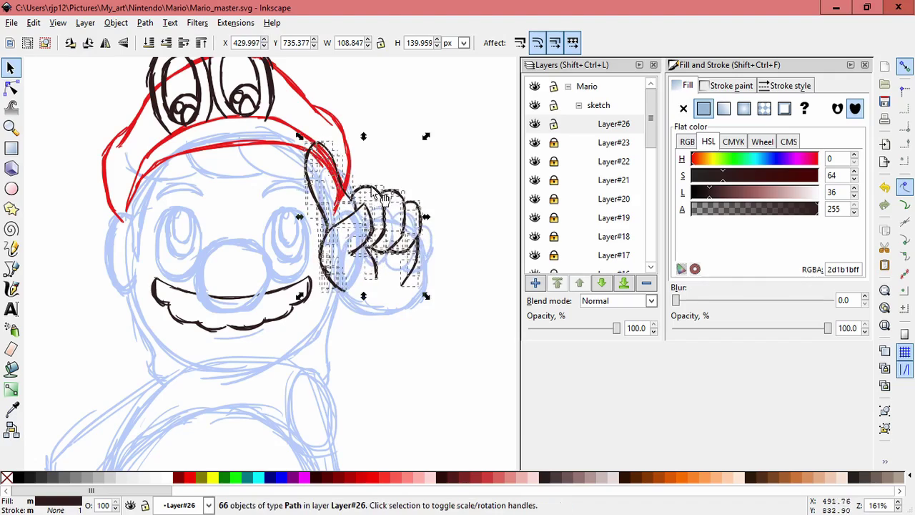
# - Group the hand strokes and rotate the group slightly counterclockwise beside the cap
pyautogui.hotkey('ctrl', 'g')
pyautogui.moveTo(428, 294); pyautogui.dragTo(444, 280)
pyautogui.moveTo(412, 189); pyautogui.dragTo(407, 191)
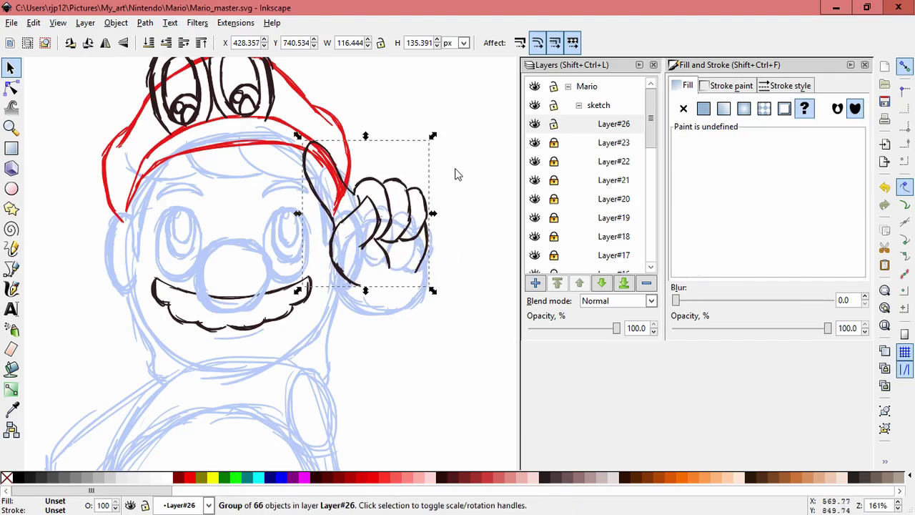
# - Hide the light blue hand construction on Layer#25 and Layer#24, and make Layer#26 current again
pyautogui.moveTo(650, 136); pyautogui.dragTo(647, 184)
pyautogui.click(535, 185)
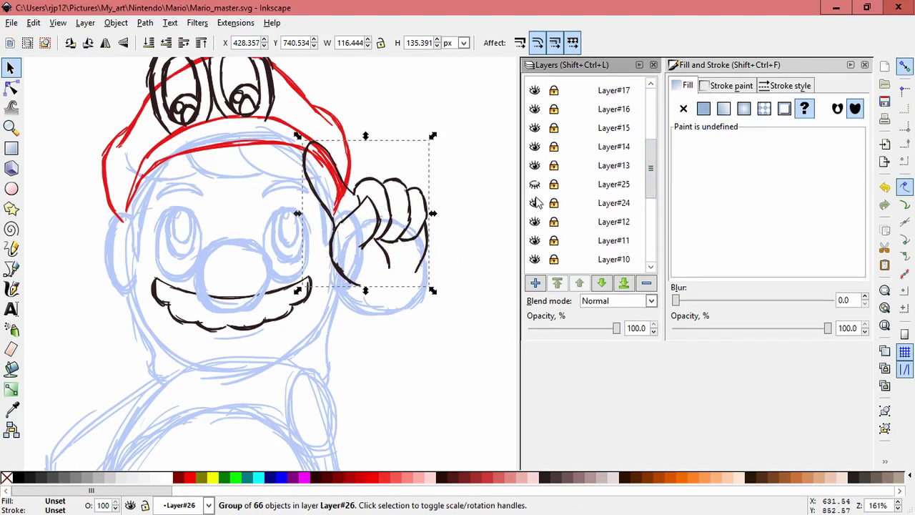
pyautogui.click(534, 203)
pyautogui.click(535, 165)
pyautogui.click(534, 165)
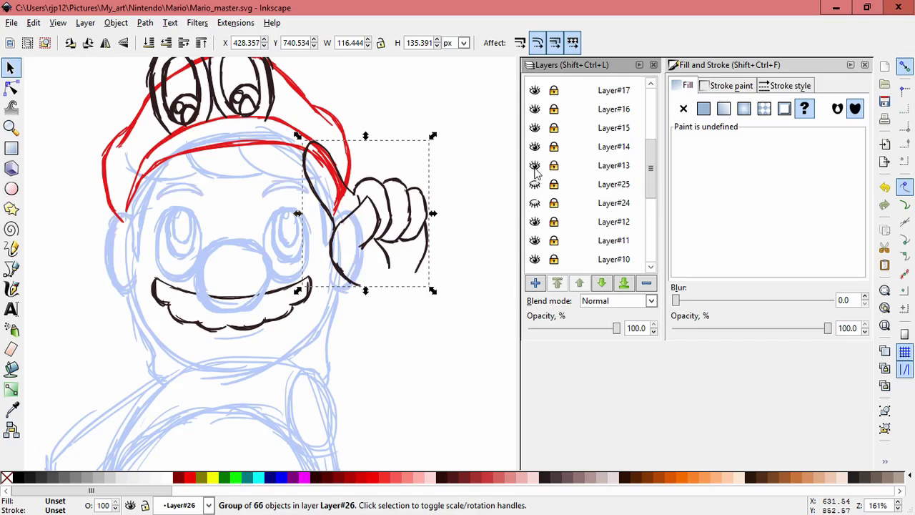
pyautogui.click(593, 183)
pyautogui.moveTo(650, 169); pyautogui.dragTo(650, 118)
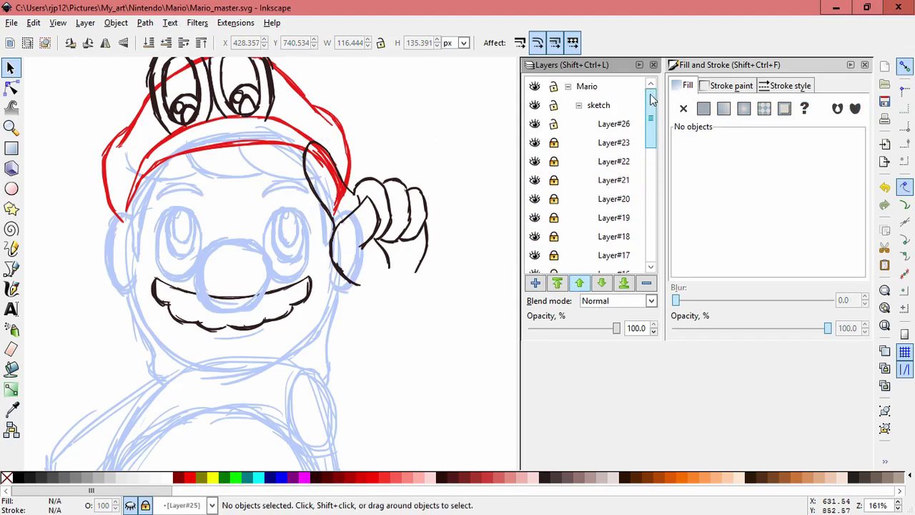
pyautogui.click(594, 124)
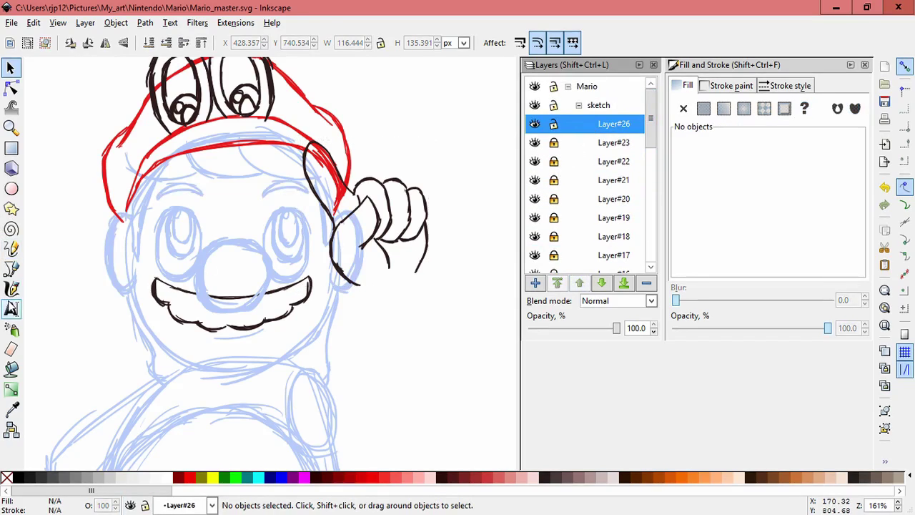
# - Sketch the rounded glove cuff below the palm in dark brown, with a short crease line at the wrist
pyautogui.press('c')
pyautogui.scroll(1, 404, 299)
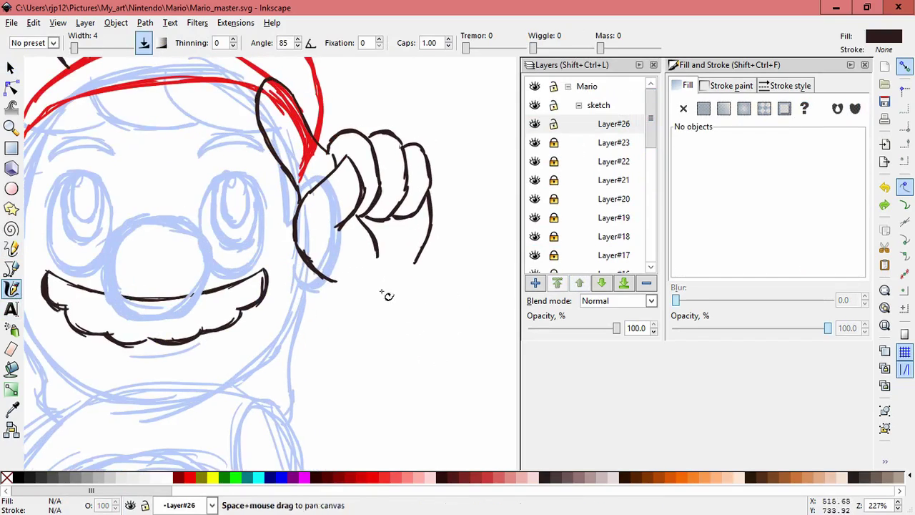
pyautogui.moveTo(316, 298)
pyautogui.mouseDown()
pyautogui.moveTo(406, 290)
pyautogui.moveTo(425, 262)
pyautogui.moveTo(406, 287)
pyautogui.mouseUp()
pyautogui.hotkey('ctrl', 'z')
pyautogui.hotkey('ctrl', 'z')
pyautogui.hotkey('ctrl', 'z')
pyautogui.scroll(1, 434, 285)
pyautogui.moveTo(411, 251); pyautogui.dragTo(413, 282)
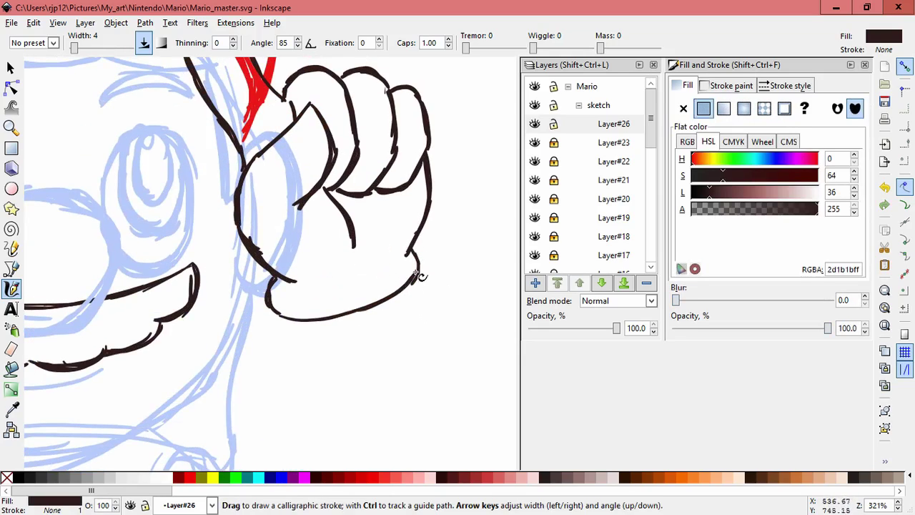
pyautogui.moveTo(332, 283); pyautogui.dragTo(380, 275)
pyautogui.scroll(-3, 463, 307)
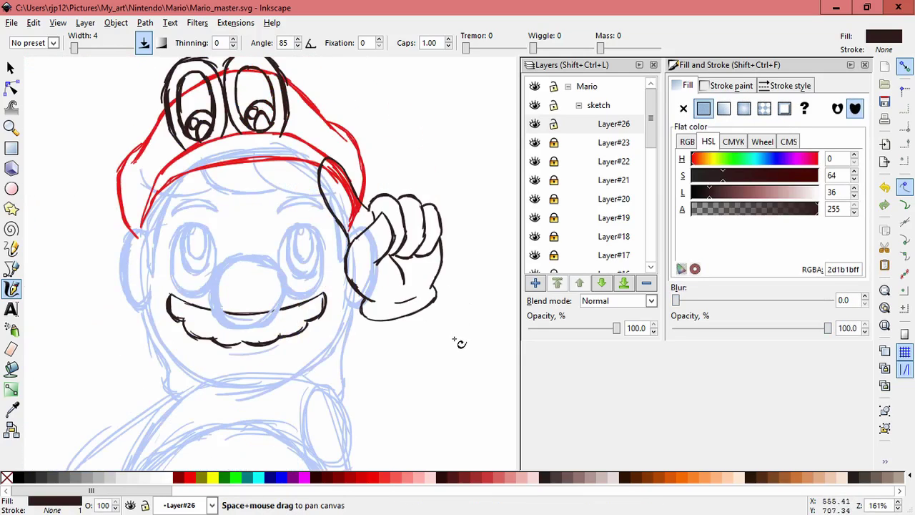
# - Add a new layer directly below Layer#26 in the sketch group
pyautogui.moveTo(451, 355); pyautogui.dragTo(433, 272)
pyautogui.scroll(-2, 458, 243)
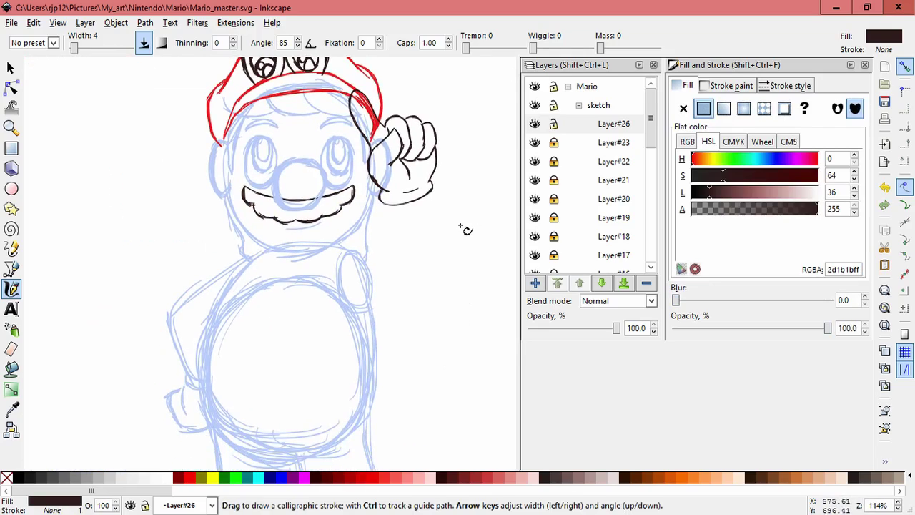
pyautogui.click(574, 148)
pyautogui.click(538, 283)
pyautogui.click(504, 305)
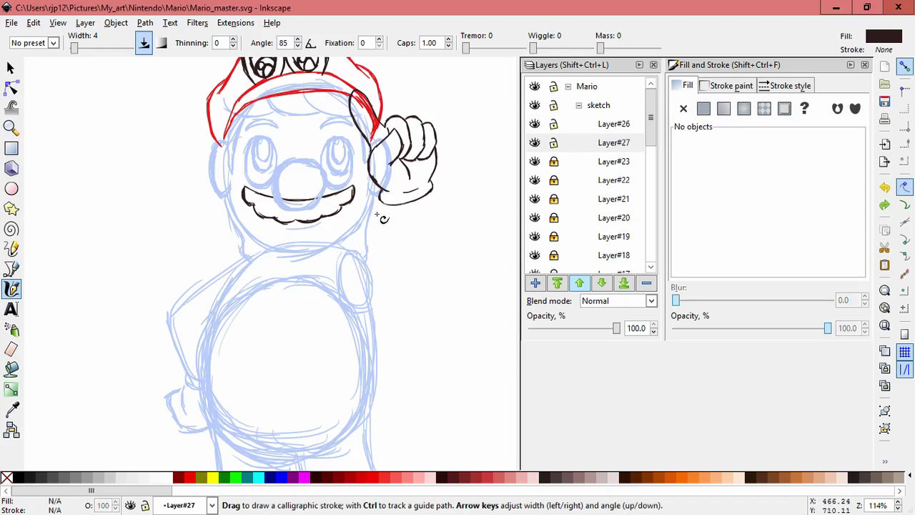
# - Sketch both forearm edges below the glove cuff and delete the slanted stroke running from the elbow to the torso
pyautogui.keyDown('ctrl'); pyautogui.scroll(1, 426, 266); pyautogui.keyUp('ctrl')
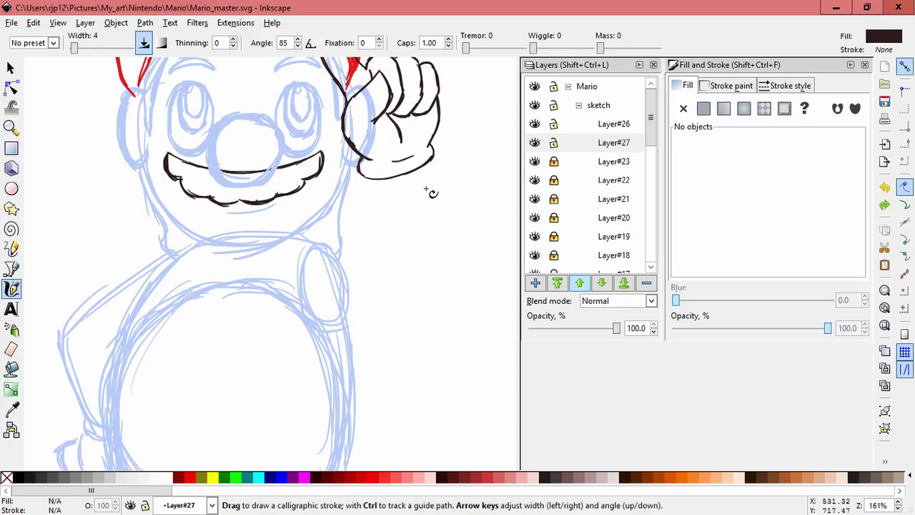
pyautogui.moveTo(428, 166)
pyautogui.mouseDown()
pyautogui.moveTo(395, 293)
pyautogui.moveTo(340, 328)
pyautogui.mouseUp()
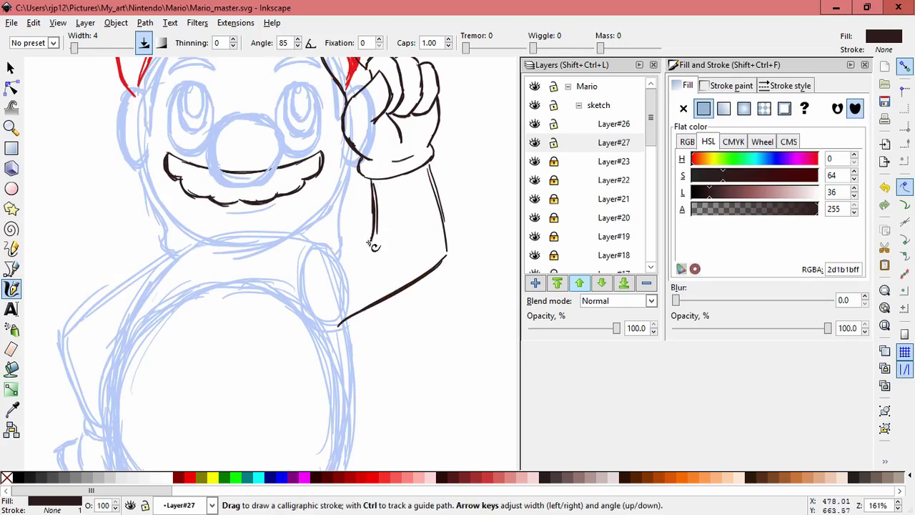
pyautogui.click(10, 67)
pyautogui.moveTo(478, 376)
pyautogui.mouseDown()
pyautogui.moveTo(317, 272)
pyautogui.moveTo(318, 251)
pyautogui.mouseUp()
pyautogui.press('Delete')
# - Extend both forearm edges downward and sketch a rounded elbow with the upper arm's lower edge running back to the torso
pyautogui.click(7, 292)
pyautogui.moveTo(371, 240); pyautogui.dragTo(369, 263)
pyautogui.moveTo(374, 218); pyautogui.dragTo(368, 264)
pyautogui.moveTo(447, 293); pyautogui.dragTo(446, 251)
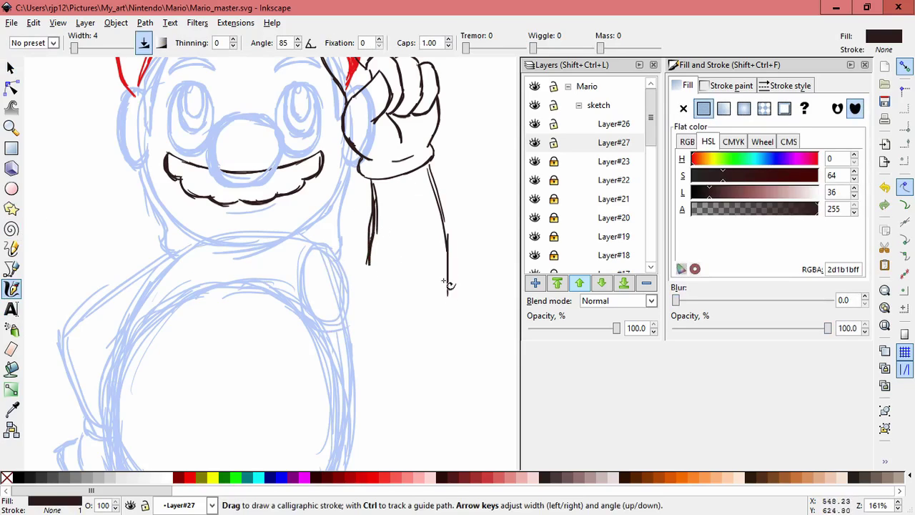
pyautogui.moveTo(446, 310)
pyautogui.mouseDown()
pyautogui.moveTo(362, 337)
pyautogui.moveTo(320, 335)
pyautogui.mouseUp()
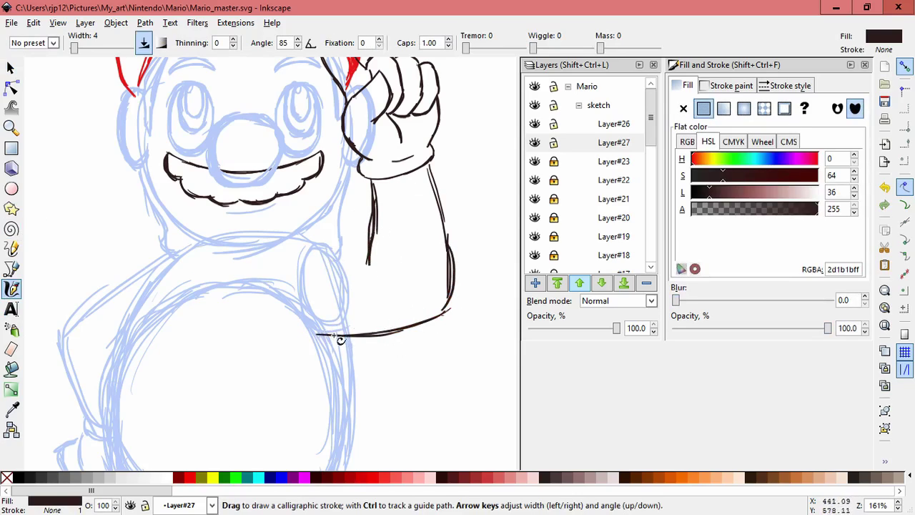
# - Sketch the upper arm's top edge from the shoulder to the forearm and retrace both forearm edges and the elbow
pyautogui.moveTo(352, 244); pyautogui.dragTo(368, 242)
pyautogui.moveTo(450, 236)
pyautogui.mouseDown()
pyautogui.moveTo(458, 247)
pyautogui.moveTo(446, 315)
pyautogui.mouseUp()
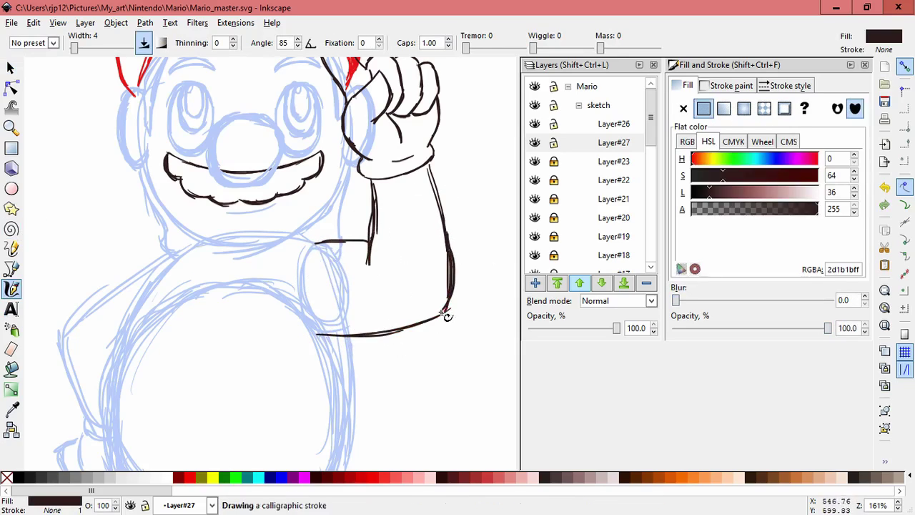
pyautogui.moveTo(427, 163); pyautogui.dragTo(438, 199)
pyautogui.moveTo(372, 200); pyautogui.dragTo(376, 181)
pyautogui.moveTo(372, 226); pyautogui.dragTo(369, 259)
# - Delete the redundant overlapping strokes along the forearm edges
pyautogui.click(11, 68)
pyautogui.click(313, 178)
pyautogui.moveTo(375, 214); pyautogui.dragTo(416, 229)
pyautogui.press('Delete')
pyautogui.moveTo(446, 285); pyautogui.dragTo(373, 302)
pyautogui.press('Delete')
# - Try to adjust the strokes of the upper arm's lower edge near the elbow, and undo the changes
pyautogui.moveTo(404, 376); pyautogui.dragTo(408, 392)
pyautogui.hotkey('ctrl', 'z')
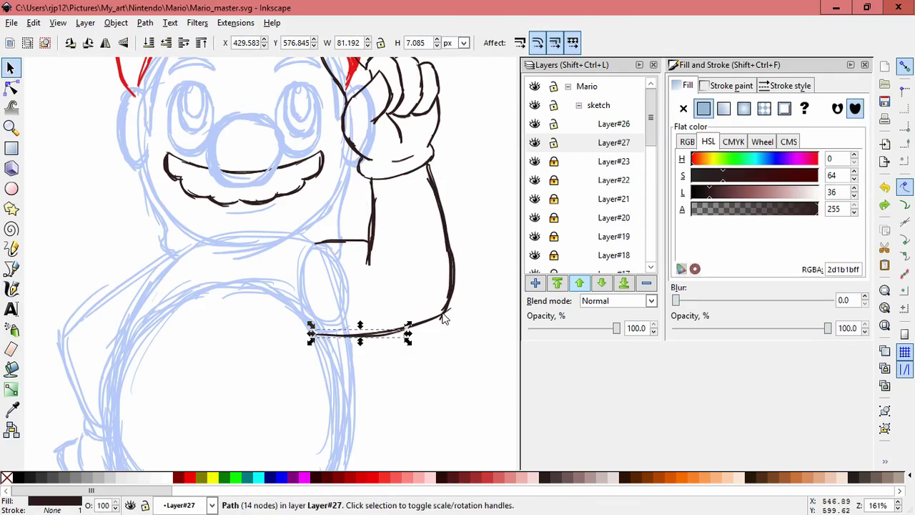
pyautogui.moveTo(410, 324); pyautogui.dragTo(453, 305)
pyautogui.hotkey('ctrl', 'z')
# - Delete the doubled strokes on the upper arm's lower edge and the inner forearm edge
pyautogui.click(403, 330)
pyautogui.moveTo(409, 334); pyautogui.dragTo(410, 329)
pyautogui.click(420, 265)
pyautogui.moveTo(372, 234); pyautogui.dragTo(334, 225)
pyautogui.press('Delete')
pyautogui.press('Delete')
pyautogui.click(12, 288)
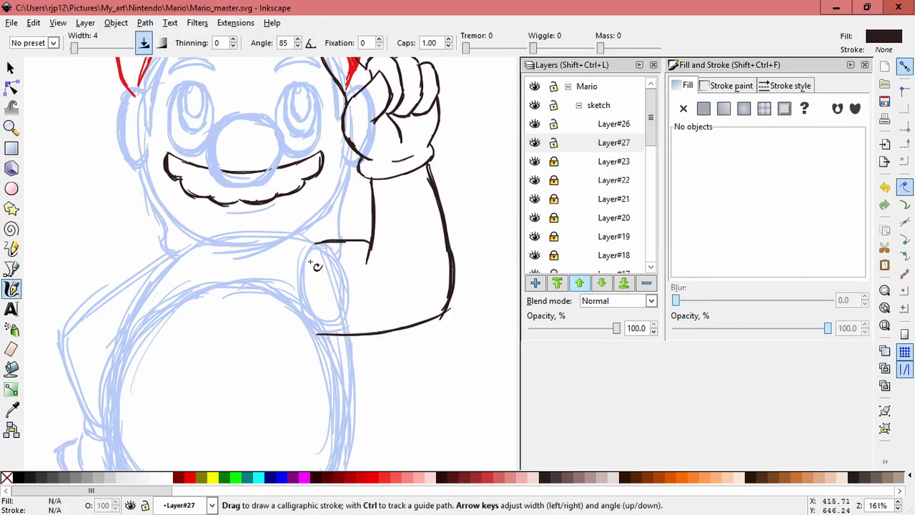
# - Delete the surplus stroke at the upper arm's top edge near the shoulder
pyautogui.scroll(1, 401, 262)
pyautogui.click(11, 68)
pyautogui.moveTo(333, 232)
pyautogui.mouseDown()
pyautogui.moveTo(329, 204)
pyautogui.moveTo(345, 232)
pyautogui.moveTo(277, 236)
pyautogui.mouseUp()
pyautogui.press('Delete')
pyautogui.click(10, 288)
# - Scale the strokes of the upper arm's lower edge taller and narrower, to about 115 by 40 px
pyautogui.scroll(-2, 416, 305)
pyautogui.scroll(-1, 433, 313)
pyautogui.scroll(-2, 479, 286)
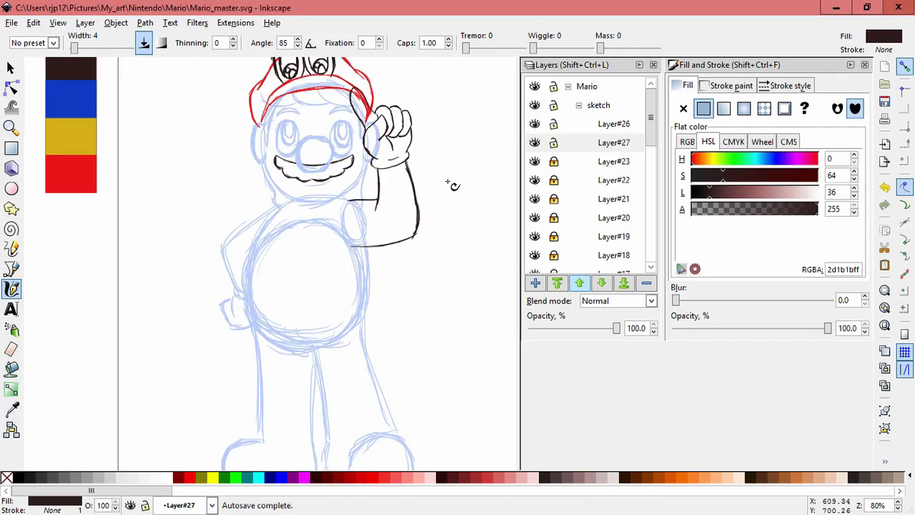
pyautogui.scroll(-2, 432, 250)
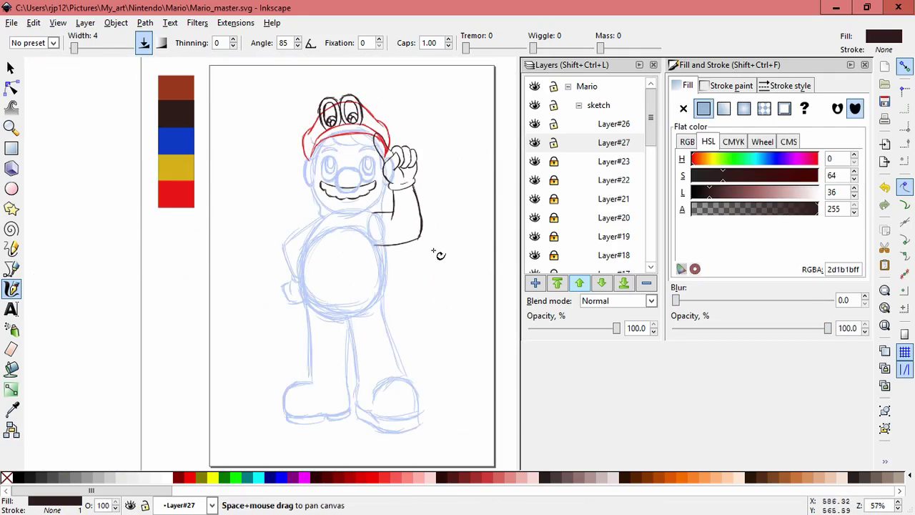
pyautogui.moveTo(432, 253); pyautogui.dragTo(434, 276)
pyautogui.scroll(1, 429, 281)
pyautogui.scroll(2, 429, 281)
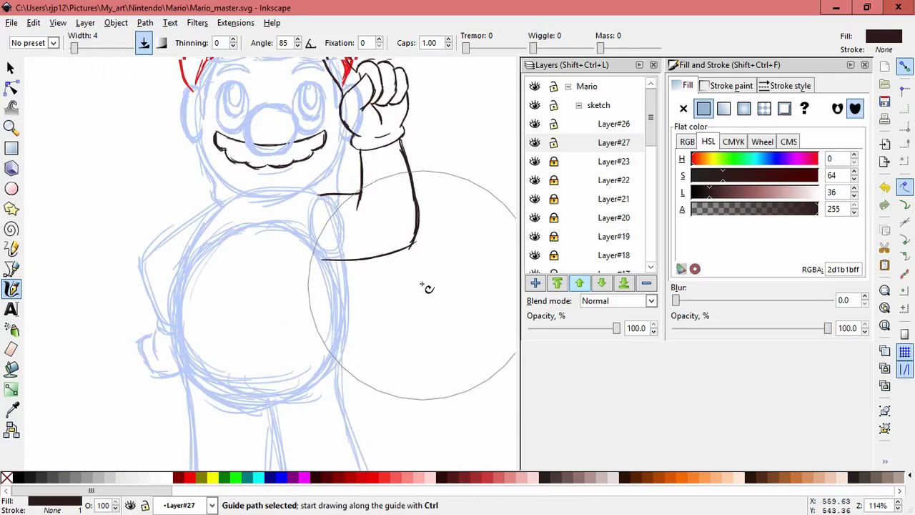
pyautogui.click(10, 68)
pyautogui.moveTo(450, 308); pyautogui.dragTo(255, 224)
pyautogui.moveTo(368, 265); pyautogui.dragTo(368, 277)
pyautogui.moveTo(316, 256); pyautogui.dragTo(334, 260)
pyautogui.click(465, 284)
# - Lock the arm's Layer#27 and make Layer#26 current, leaving it visible and unlocked
pyautogui.scroll(-4, 458, 301)
pyautogui.moveTo(458, 274); pyautogui.dragTo(440, 233)
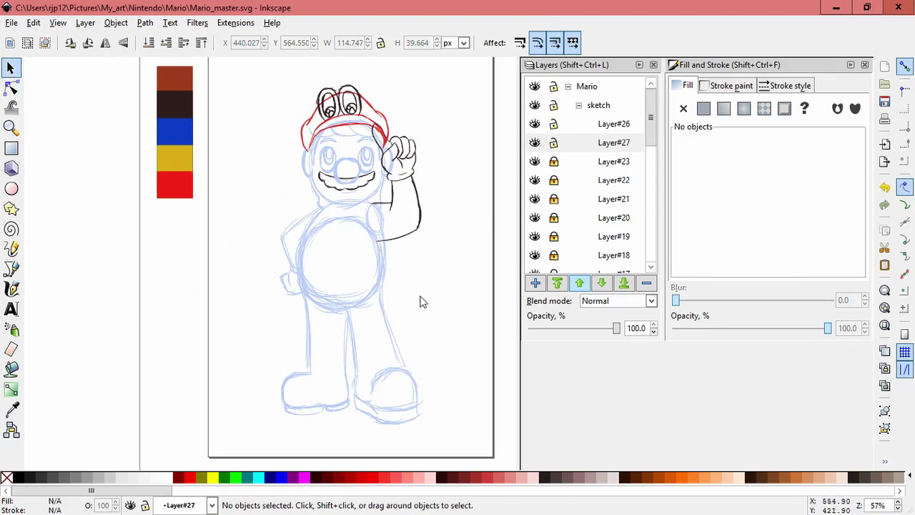
pyautogui.click(535, 145)
pyautogui.click(536, 145)
pyautogui.click(554, 144)
pyautogui.click(535, 123)
pyautogui.click(535, 125)
pyautogui.click(553, 125)
pyautogui.click(553, 124)
# - Ungroup the raised hand's strokes on Layer#26
pyautogui.scroll(4, 470, 167)
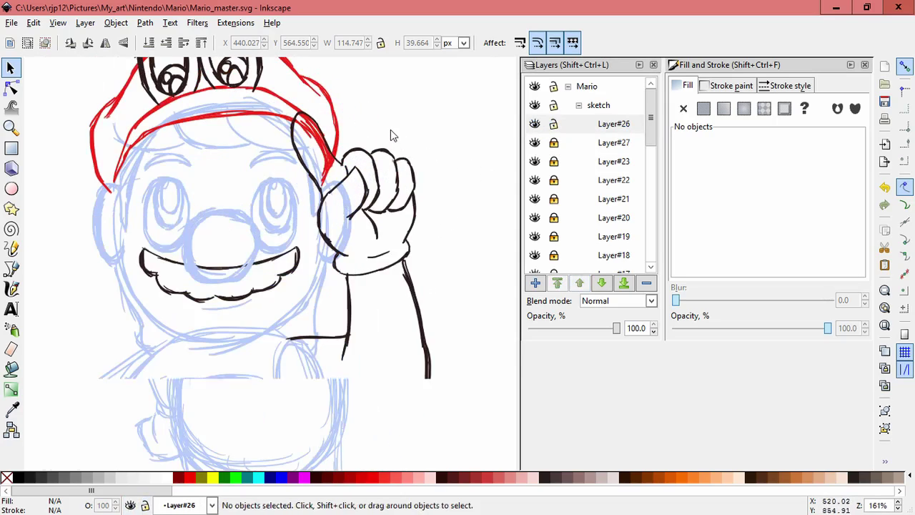
pyautogui.scroll(1, 436, 175)
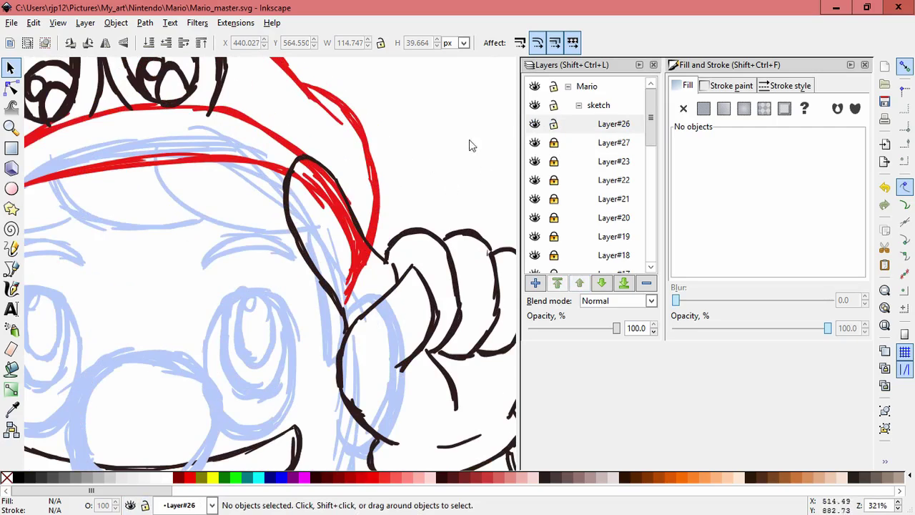
pyautogui.moveTo(218, 136); pyautogui.dragTo(334, 190)
pyautogui.click(334, 190)
pyautogui.click(116, 22)
pyautogui.click(135, 93)
# - Delete the strokes forming the raised index finger's tip and the upper part of both its edges
pyautogui.moveTo(225, 122); pyautogui.dragTo(377, 266)
pyautogui.click(343, 155)
pyautogui.click(334, 172)
pyautogui.press('Delete')
pyautogui.click(321, 161)
pyautogui.press('Delete')
pyautogui.click(288, 173)
pyautogui.press('Delete')
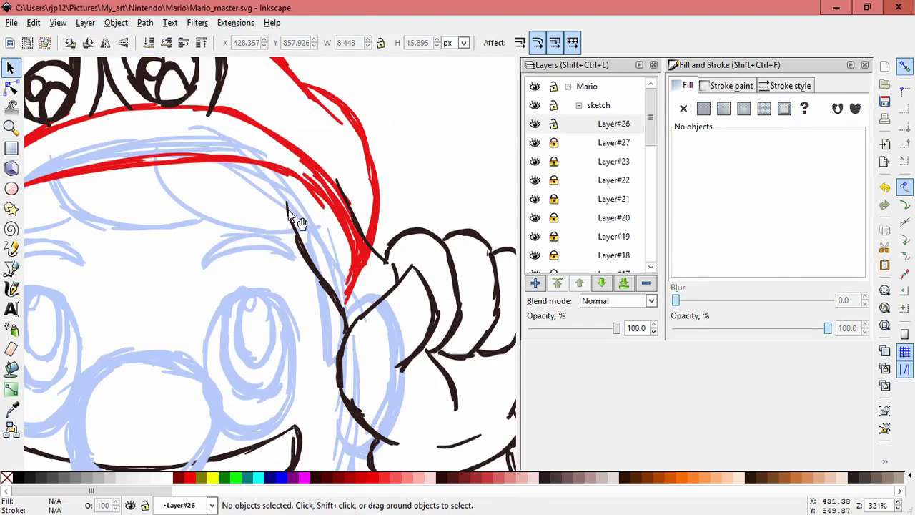
pyautogui.click(346, 190)
pyautogui.press('Escape')
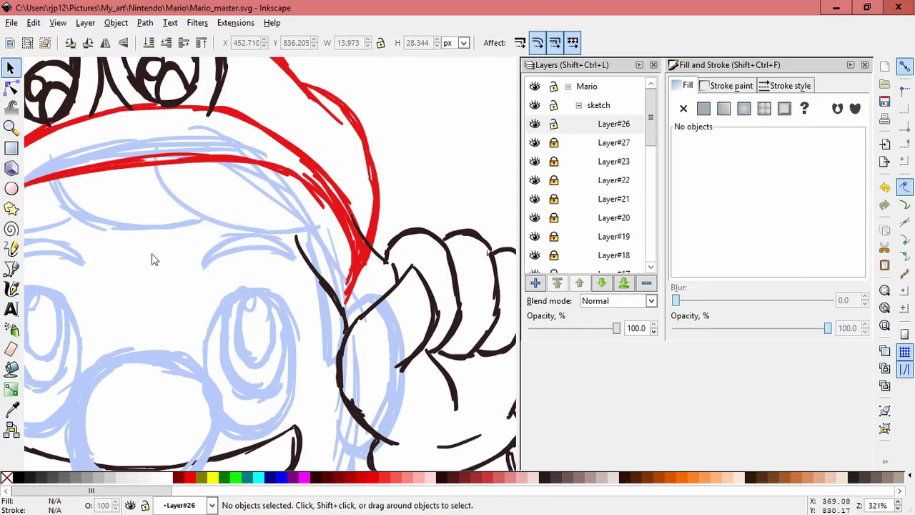
# - Redraw the index finger's tip and upper edges in dark brown, with the tip reaching further left across the forehead
pyautogui.press('c')
pyautogui.moveTo(266, 159)
pyautogui.mouseDown()
pyautogui.moveTo(338, 209)
pyautogui.moveTo(309, 173)
pyautogui.moveTo(355, 234)
pyautogui.moveTo(362, 238)
pyautogui.moveTo(340, 198)
pyautogui.moveTo(374, 250)
pyautogui.mouseUp()
pyautogui.moveTo(278, 161)
pyautogui.mouseDown()
pyautogui.moveTo(256, 187)
pyautogui.moveTo(254, 179)
pyautogui.moveTo(301, 253)
pyautogui.mouseUp()
pyautogui.hotkey('ctrl', 'z')
pyautogui.hotkey('ctrl', 'z')
pyautogui.moveTo(263, 202); pyautogui.dragTo(304, 254)
pyautogui.moveTo(265, 203); pyautogui.dragTo(307, 261)
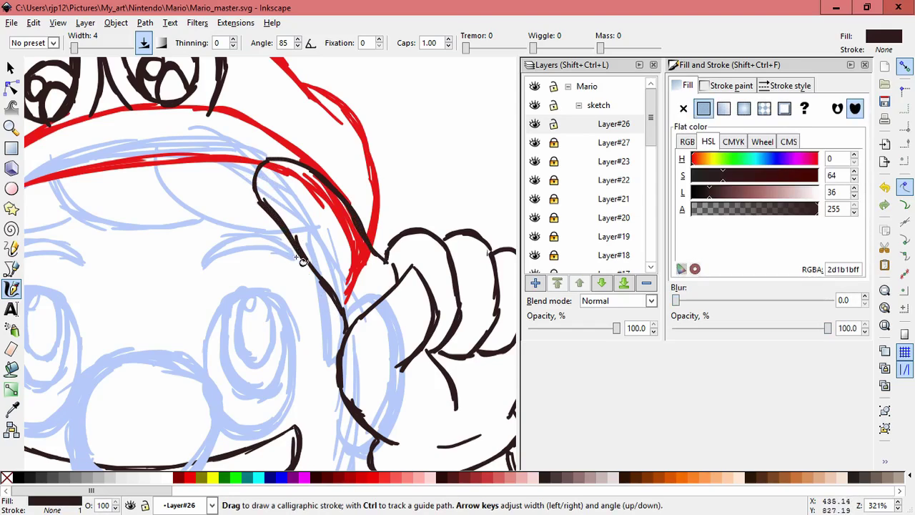
pyautogui.hotkey('ctrl', 'z')
pyautogui.hotkey('ctrl', 'z')
pyautogui.moveTo(268, 212)
pyautogui.mouseDown()
pyautogui.moveTo(350, 299)
pyautogui.moveTo(317, 269)
pyautogui.moveTo(328, 287)
pyautogui.moveTo(310, 254)
pyautogui.moveTo(341, 304)
pyautogui.moveTo(238, 336)
pyautogui.mouseUp()
# - Delete the old overlapping strokes along the index finger's left edge
pyautogui.click(11, 68)
pyautogui.press('Delete')
pyautogui.press('Delete')
pyautogui.moveTo(318, 287); pyautogui.dragTo(240, 341)
pyautogui.press('Delete')
pyautogui.click(322, 278)
pyautogui.press('Delete')
pyautogui.click(318, 266)
pyautogui.press('Delete')
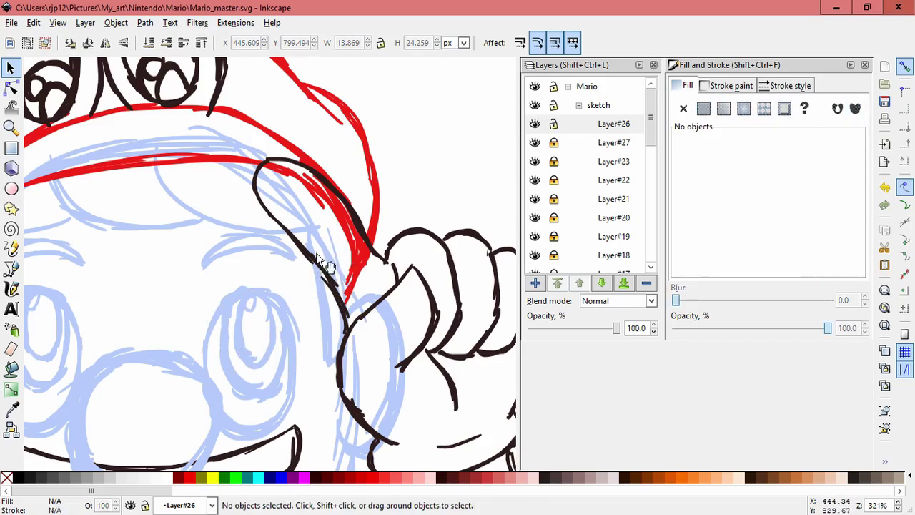
# - Delete the surplus strokes on the lower edge of the finger outline under the cap and stretch the remaining stroke to close the line
pyautogui.click(320, 267)
pyautogui.moveTo(331, 279)
pyautogui.mouseDown()
pyautogui.moveTo(361, 274)
pyautogui.moveTo(345, 253)
pyautogui.moveTo(361, 237)
pyautogui.mouseUp()
pyautogui.press('Delete')
pyautogui.press('Delete')
pyautogui.click(319, 267)
pyautogui.press('Delete')
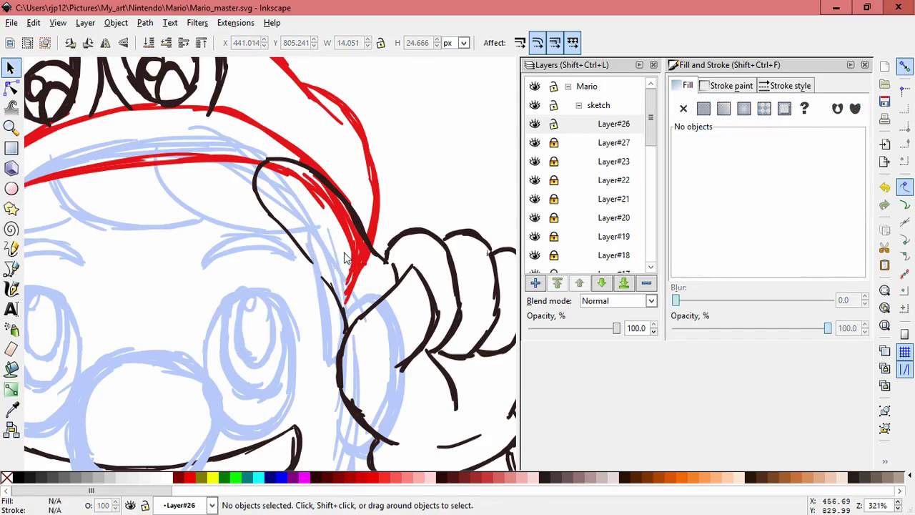
pyautogui.click(327, 277)
pyautogui.moveTo(318, 273); pyautogui.dragTo(308, 258)
pyautogui.press('Escape')
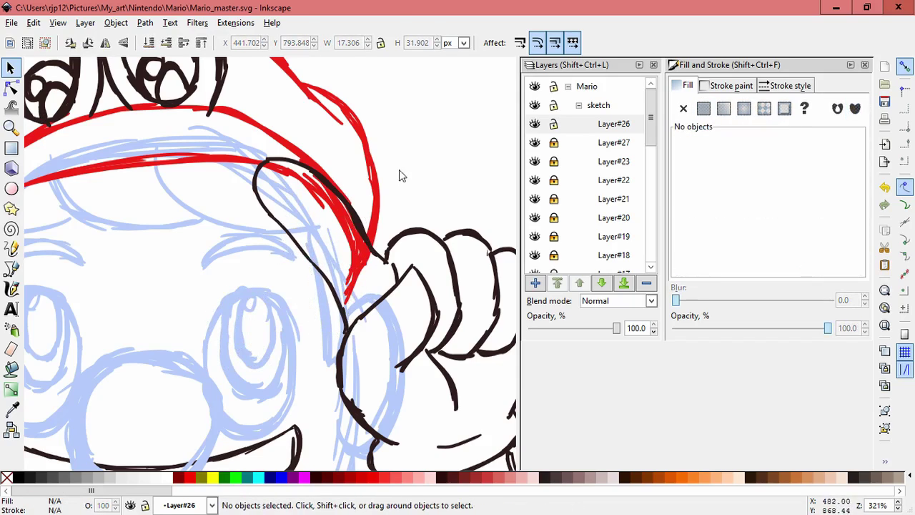
# - Adjust the strokes of the finger outline beside the cap's brim and reshape the upper edge's last stroke to end at the fist
pyautogui.scroll(-3, 394, 179)
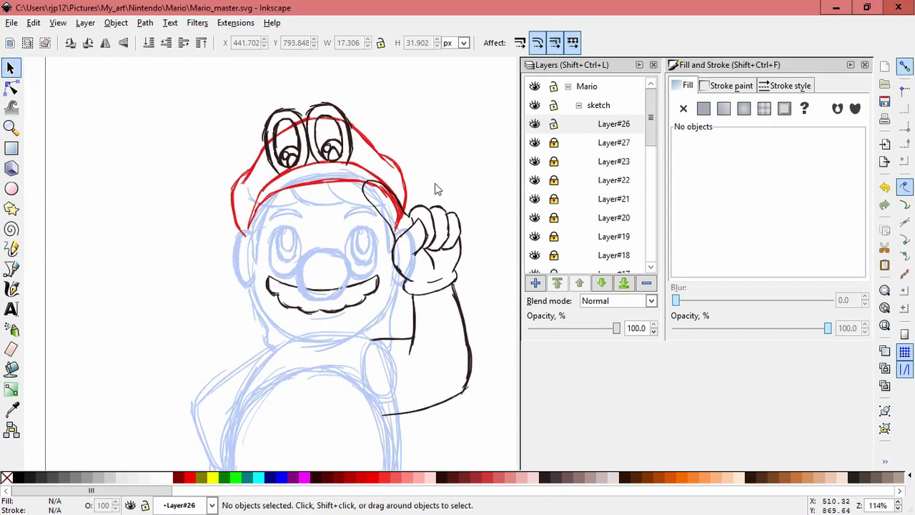
pyautogui.scroll(3, 438, 189)
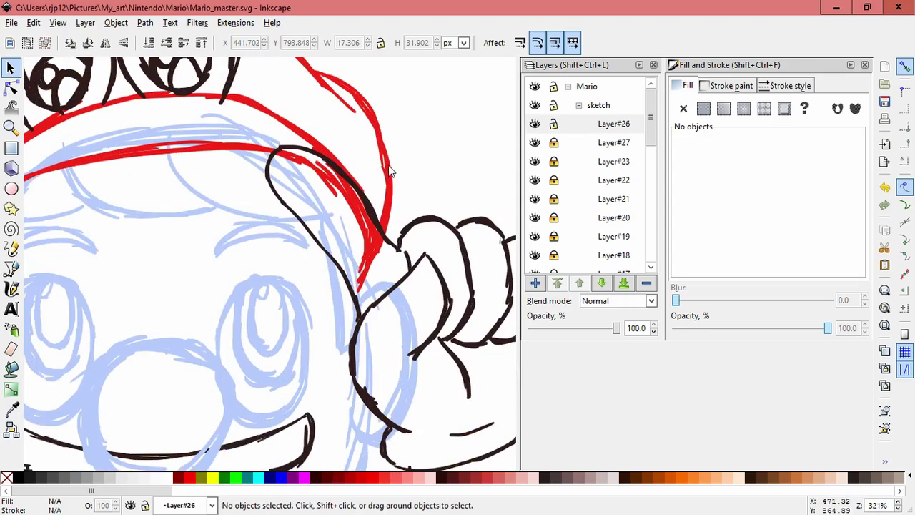
pyautogui.scroll(1, 390, 171)
pyautogui.scroll(-1, 386, 167)
pyautogui.moveTo(226, 84); pyautogui.dragTo(399, 319)
pyautogui.moveTo(326, 307); pyautogui.dragTo(321, 329)
pyautogui.click(364, 307)
pyautogui.click(423, 167)
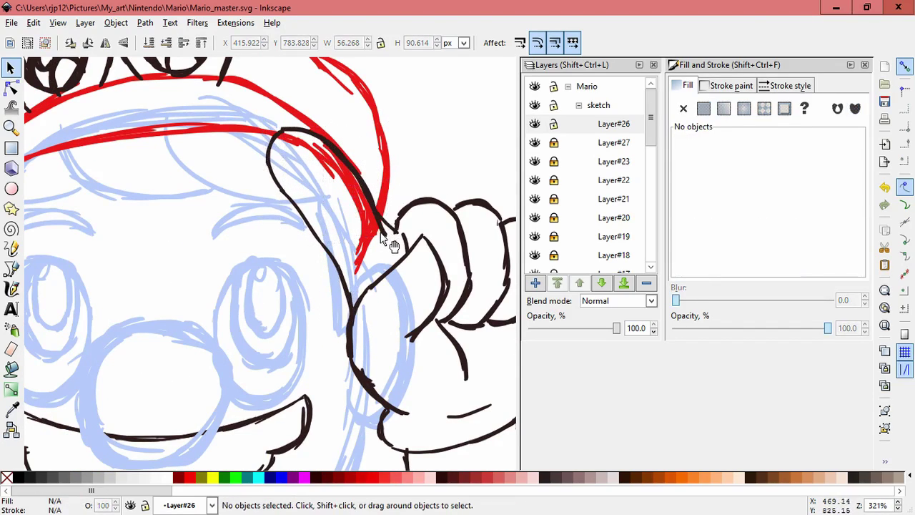
pyautogui.click(393, 245)
pyautogui.moveTo(388, 241)
pyautogui.mouseDown()
pyautogui.moveTo(394, 219)
pyautogui.moveTo(393, 229)
pyautogui.mouseUp()
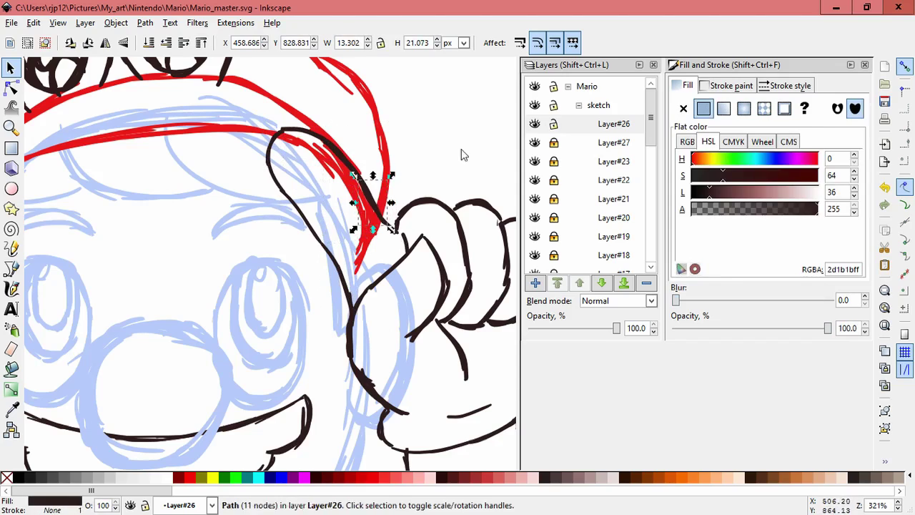
pyautogui.click(463, 158)
# - Draw a short calligraphic stroke joining the finger's upper edge to the raised hand
pyautogui.keyDown('shift'); pyautogui.middleClick(468, 178); pyautogui.keyUp('shift')
pyautogui.keyDown('shift'); pyautogui.middleClick(468, 180); pyautogui.keyUp('shift')
pyautogui.keyDown('shift'); pyautogui.middleClick(468, 183); pyautogui.keyUp('shift')
pyautogui.keyDown('shift'); pyautogui.middleClick(468, 187); pyautogui.keyUp('shift')
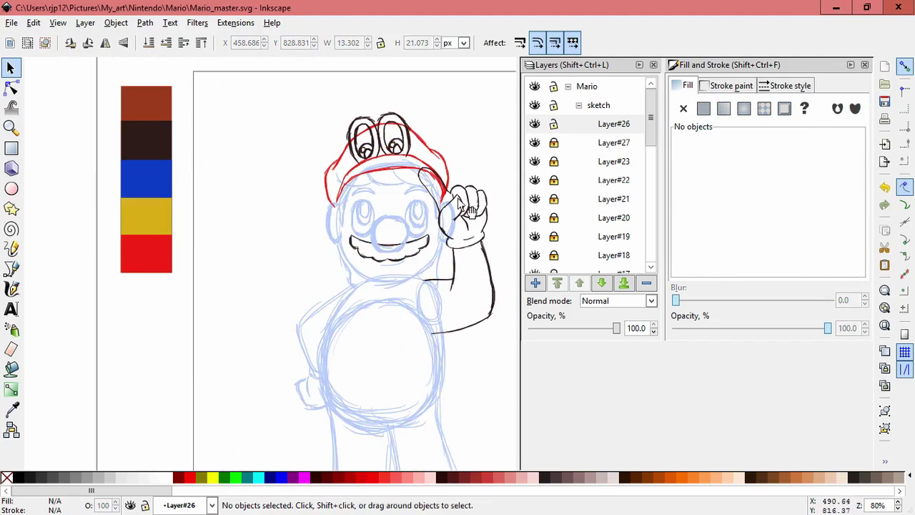
pyautogui.scroll(4, 483, 193)
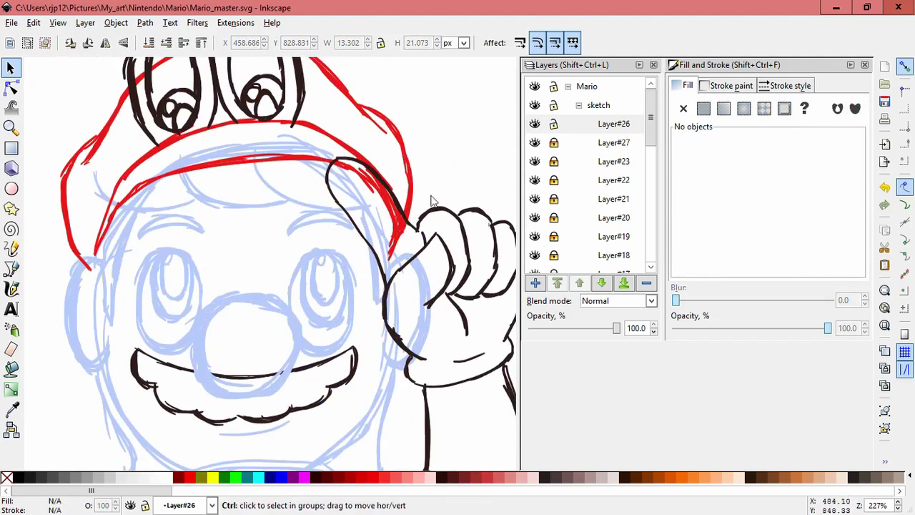
pyautogui.click(429, 235)
pyautogui.press('Escape')
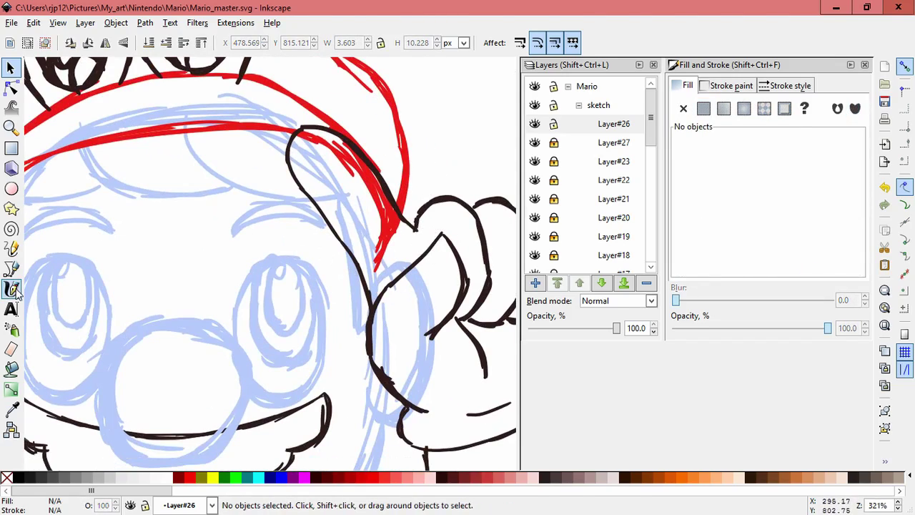
pyautogui.click(11, 289)
pyautogui.moveTo(419, 233)
pyautogui.mouseDown()
pyautogui.moveTo(411, 225)
pyautogui.moveTo(427, 240)
pyautogui.mouseUp()
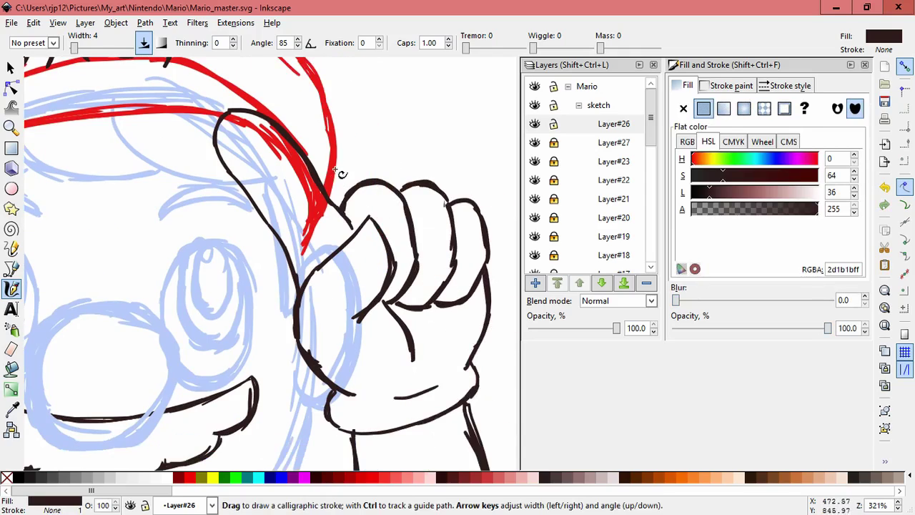
# - Lock Layer#26 and add a new sketch layer above it
pyautogui.scroll(-3, 349, 261)
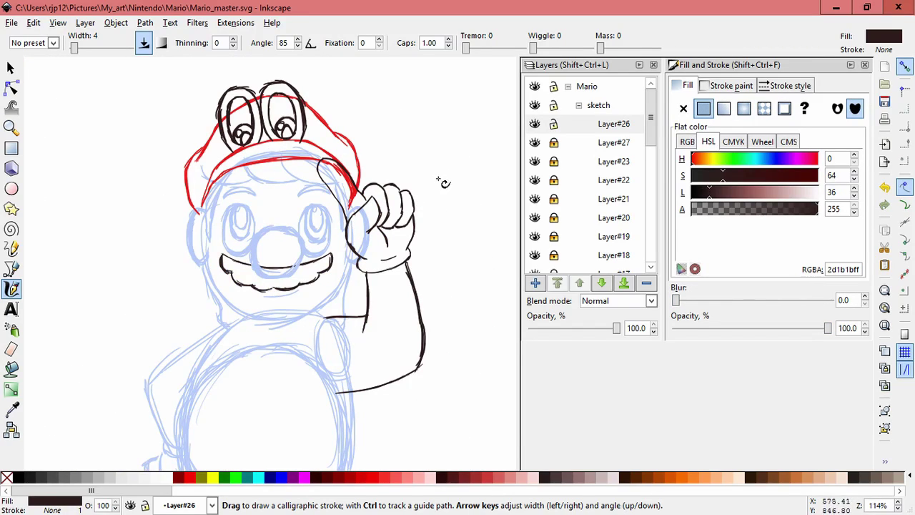
pyautogui.moveTo(452, 292); pyautogui.dragTo(454, 265)
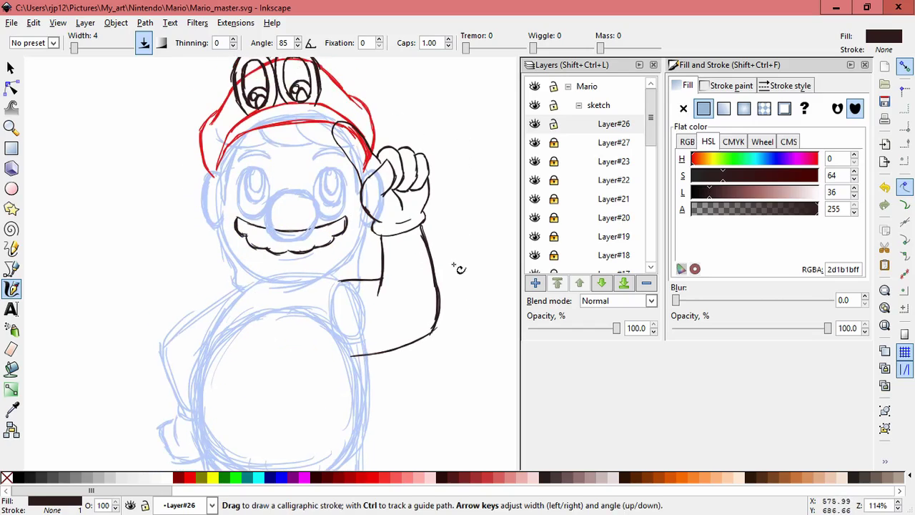
pyautogui.click(534, 283)
pyautogui.press('Return')
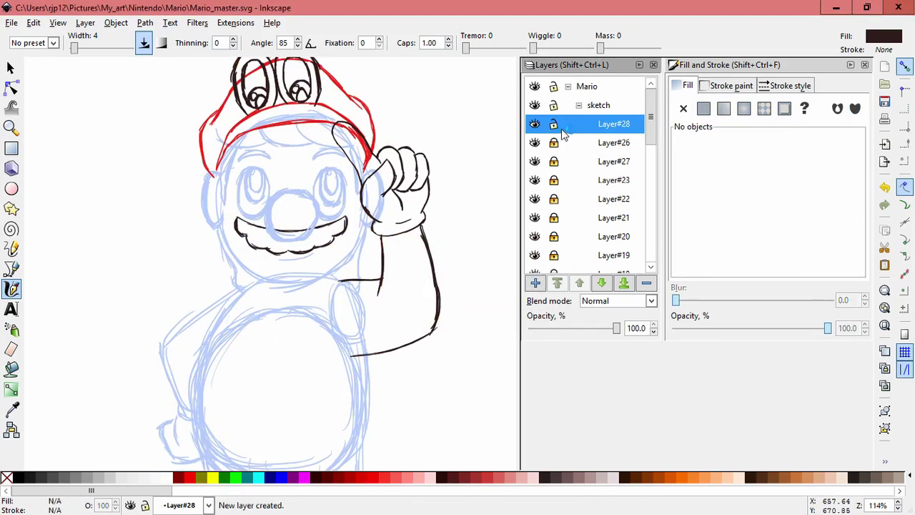
pyautogui.moveTo(461, 135); pyautogui.dragTo(448, 139)
pyautogui.hotkey('ctrl', 'z')
# - Draw dark calligraphic side lines for both overall straps running from the shoulders to the chest
pyautogui.scroll(2, 242, 293)
pyautogui.moveTo(301, 272); pyautogui.dragTo(317, 195)
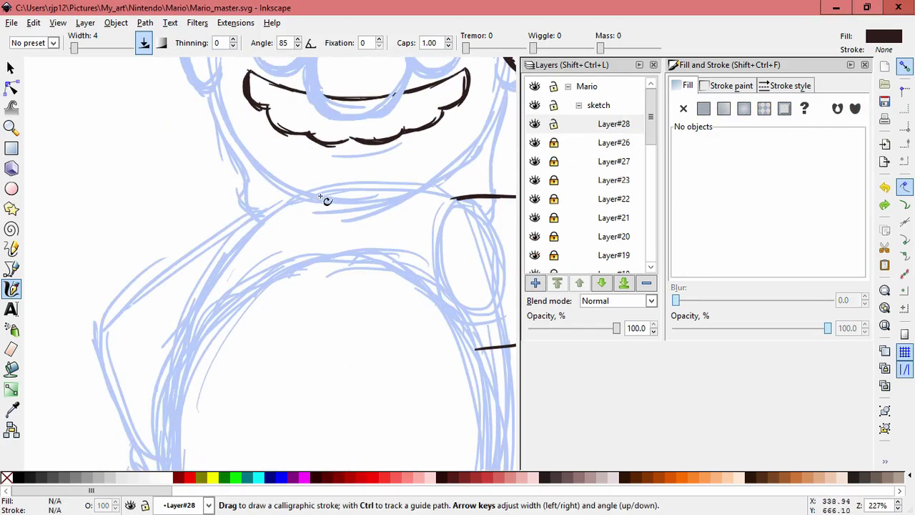
pyautogui.moveTo(452, 199); pyautogui.dragTo(412, 279)
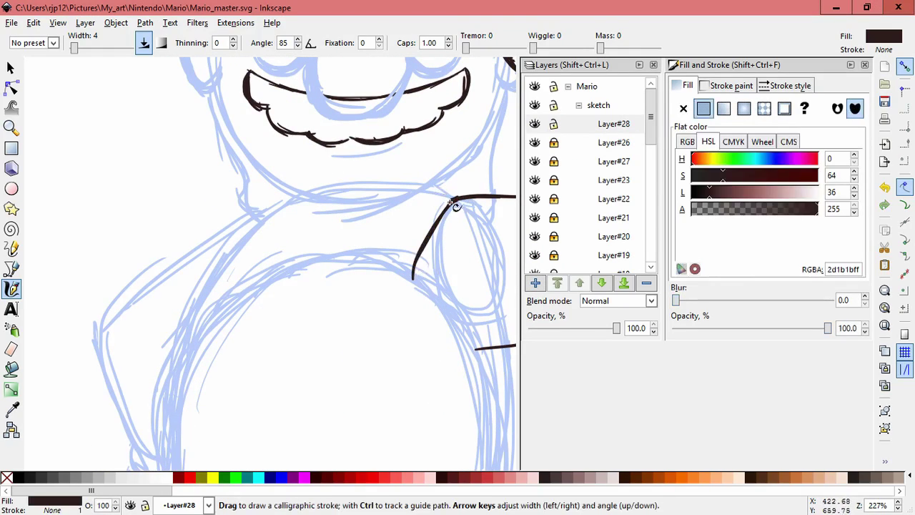
pyautogui.moveTo(249, 212)
pyautogui.mouseDown()
pyautogui.moveTo(289, 194)
pyautogui.moveTo(248, 266)
pyautogui.mouseUp()
pyautogui.moveTo(398, 215); pyautogui.dragTo(402, 200)
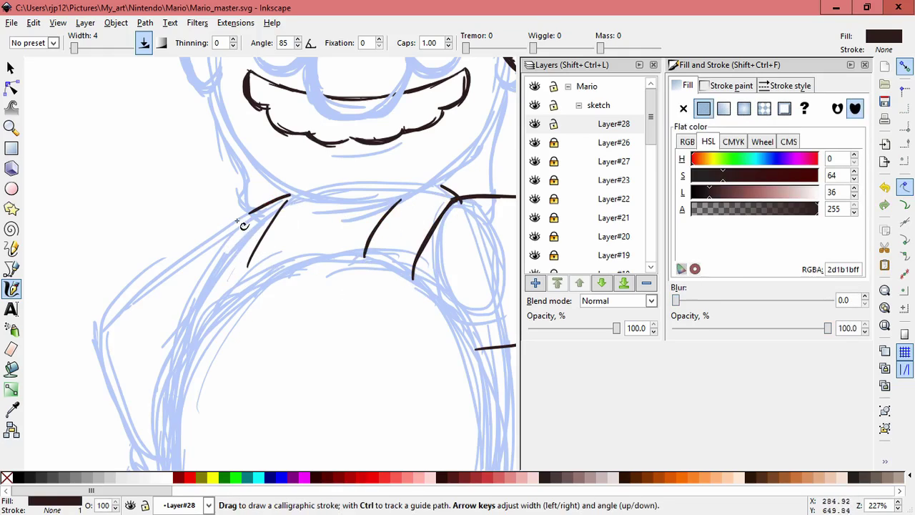
# - Complete both strap outlines, tapering the left strap along the torso and closing the right strap with a pointed end
pyautogui.hotkey('ctrl', 'z')
pyautogui.moveTo(248, 213)
pyautogui.mouseDown()
pyautogui.moveTo(204, 275)
pyautogui.moveTo(215, 304)
pyautogui.mouseUp()
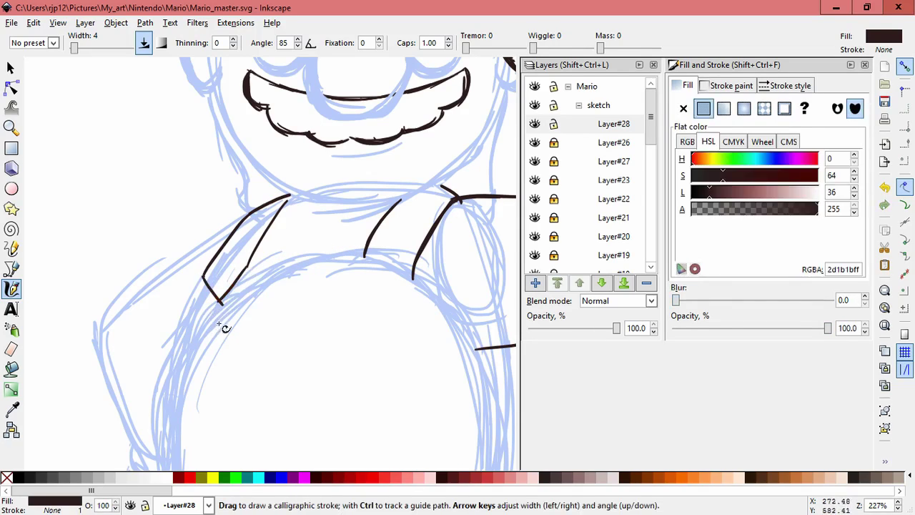
pyautogui.hotkey('ctrl', 'z')
pyautogui.hotkey('ctrl', 'z')
pyautogui.moveTo(247, 266); pyautogui.dragTo(196, 306)
pyautogui.moveTo(204, 276); pyautogui.dragTo(195, 303)
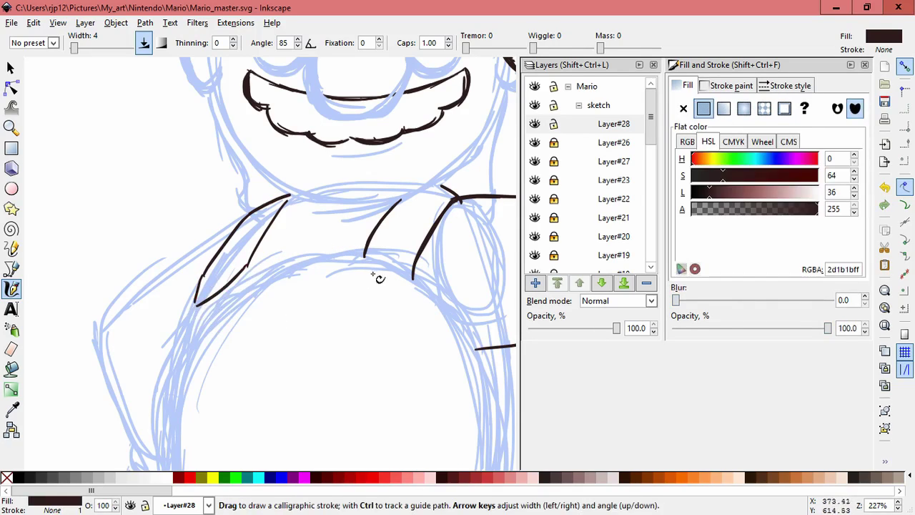
pyautogui.hotkey('ctrl', 'z')
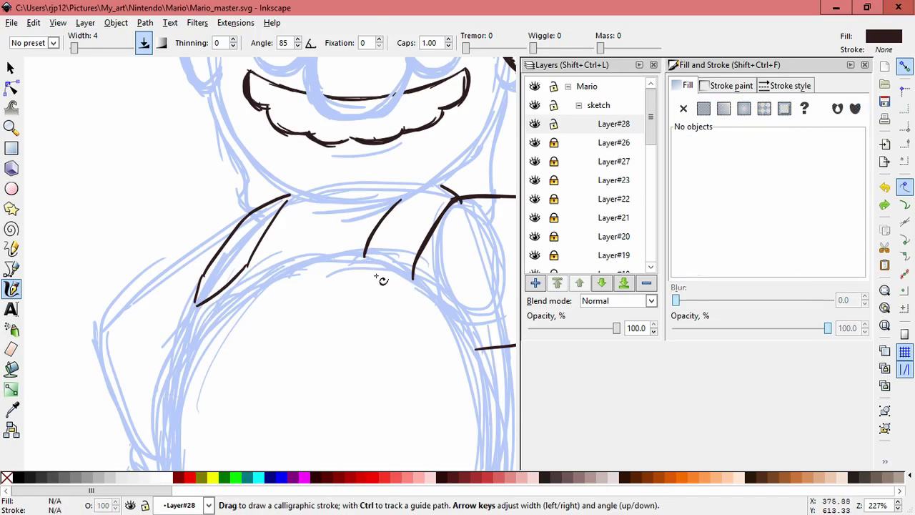
pyautogui.moveTo(365, 256)
pyautogui.mouseDown()
pyautogui.moveTo(363, 275)
pyautogui.moveTo(383, 304)
pyautogui.mouseUp()
pyautogui.moveTo(413, 278); pyautogui.dragTo(378, 307)
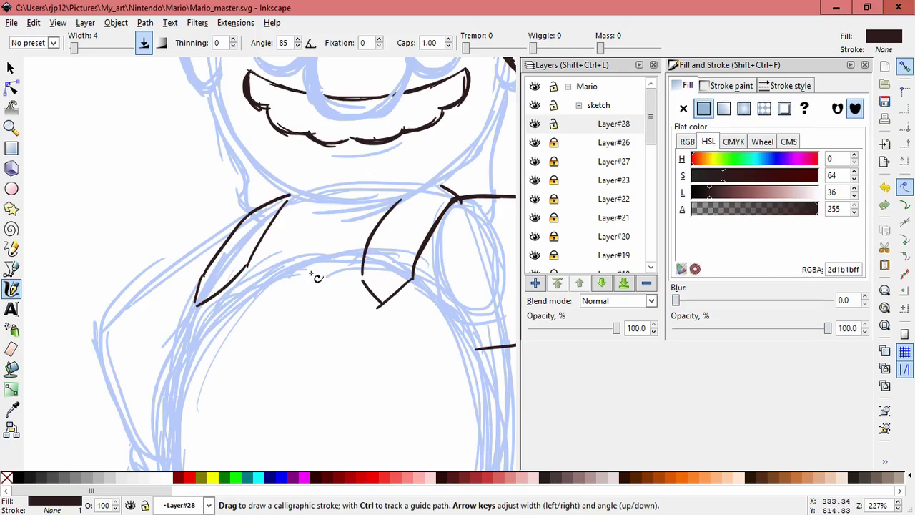
# - Select the left strap's five strokes and enlarge them to about 70 by 84 px
pyautogui.click(11, 69)
pyautogui.moveTo(163, 171); pyautogui.dragTo(329, 318)
pyautogui.moveTo(191, 313); pyautogui.dragTo(185, 330)
pyautogui.moveTo(299, 256); pyautogui.dragTo(301, 258)
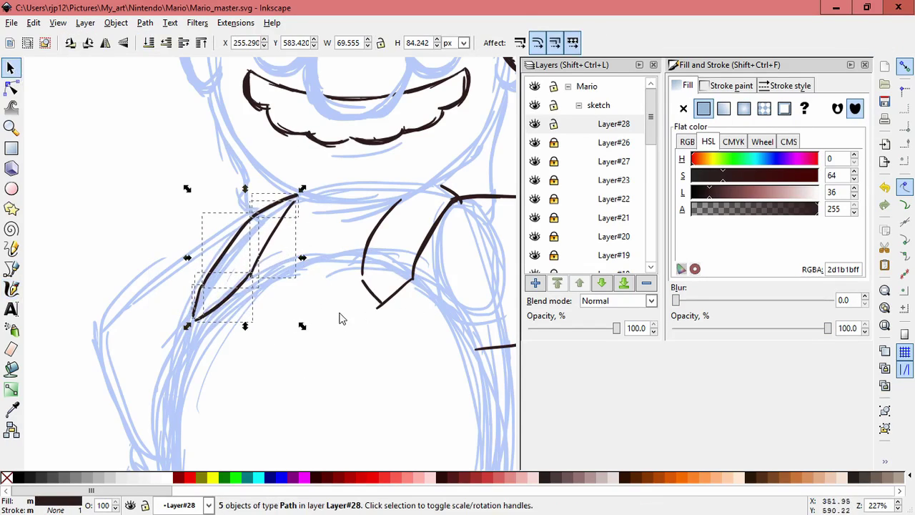
pyautogui.press('Escape')
# - Add another sketch layer above Layer#28
pyautogui.scroll(-3, 341, 231)
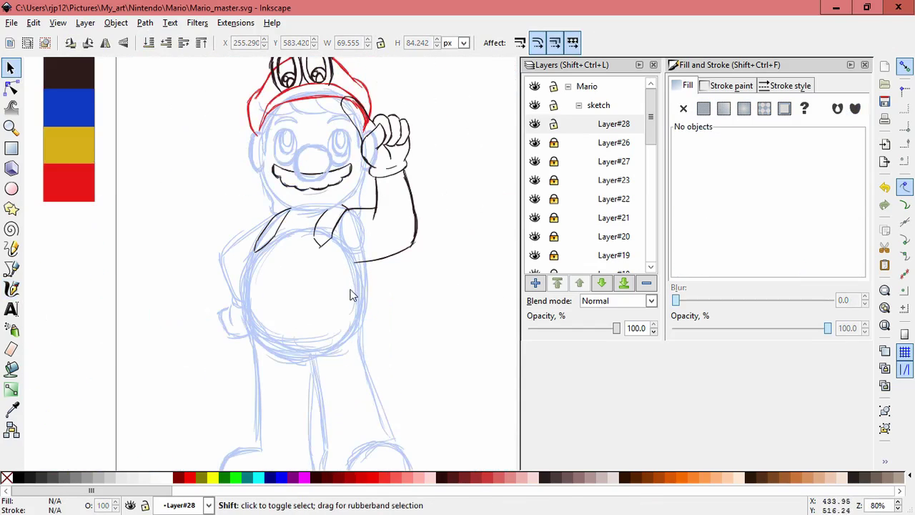
pyautogui.scroll(-1, 350, 295)
pyautogui.scroll(3, 411, 299)
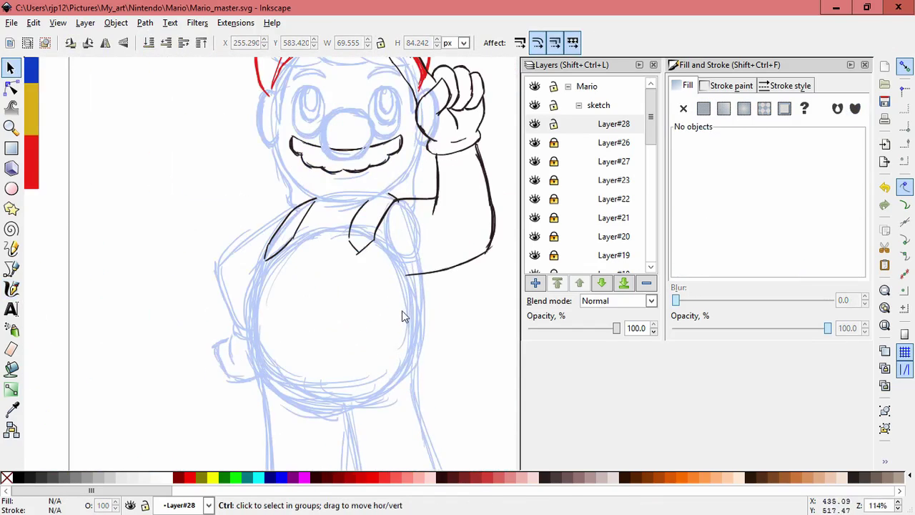
pyautogui.hotkey('ctrl', 'shift', 'n')
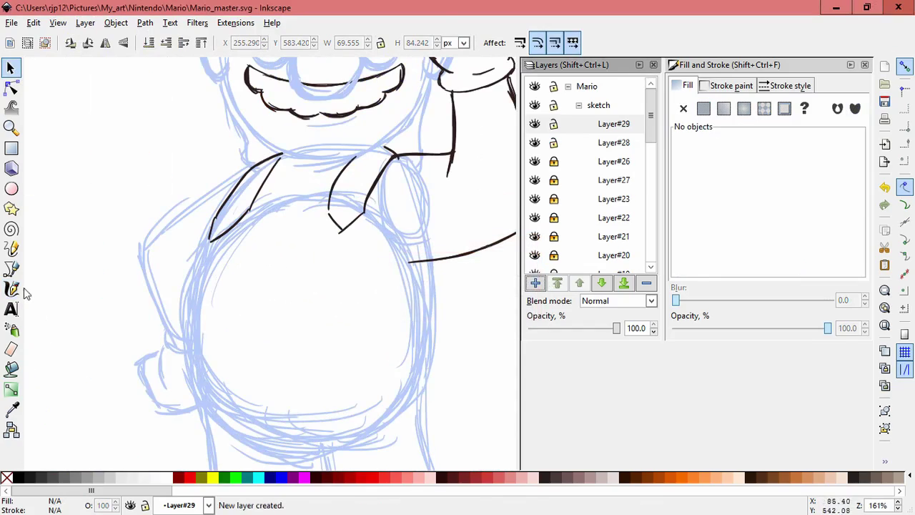
# - Draw the overalls' upper edge between the straps and the curved bib edge from the right strap to the torso's side
pyautogui.click(12, 289)
pyautogui.scroll(1, 296, 250)
pyautogui.moveTo(243, 176)
pyautogui.mouseDown()
pyautogui.moveTo(331, 165)
pyautogui.moveTo(345, 176)
pyautogui.moveTo(315, 168)
pyautogui.moveTo(355, 189)
pyautogui.moveTo(360, 221)
pyautogui.moveTo(312, 168)
pyautogui.moveTo(347, 170)
pyautogui.mouseUp()
pyautogui.moveTo(398, 230); pyautogui.dragTo(349, 236)
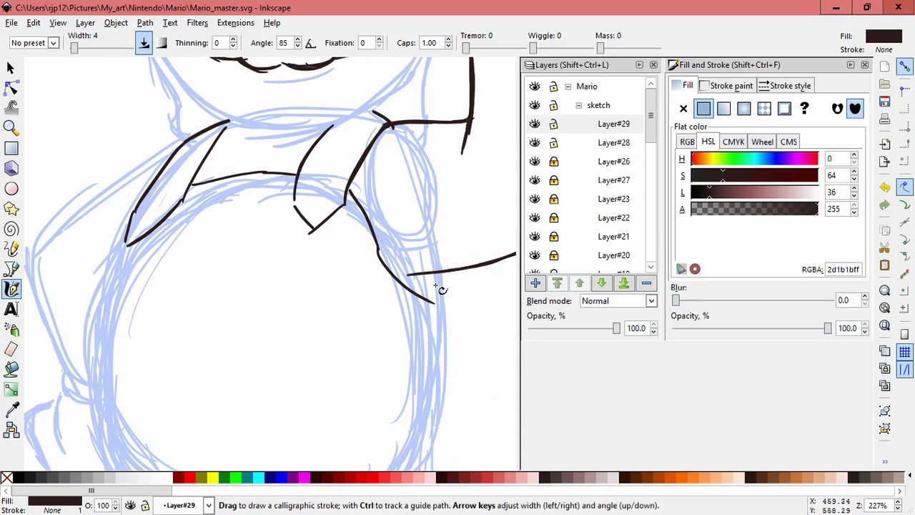
pyautogui.moveTo(148, 295); pyautogui.dragTo(209, 265)
pyautogui.moveTo(187, 203)
pyautogui.mouseDown()
pyautogui.moveTo(166, 247)
pyautogui.moveTo(86, 156)
pyautogui.mouseUp()
pyautogui.hotkey('ctrl', 'z')
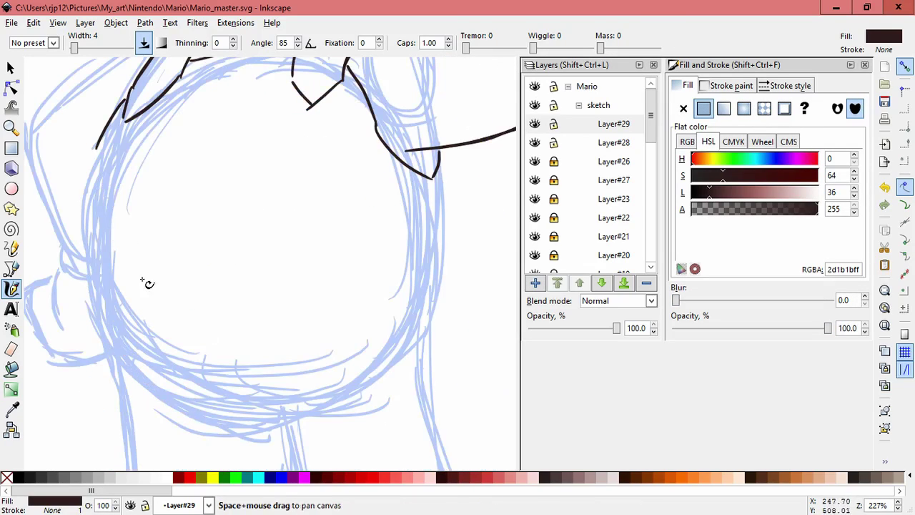
# - Trace the torso's left side and the underside of the belly with dark calligraphic strokes
pyautogui.moveTo(141, 278); pyautogui.dragTo(178, 329)
pyautogui.moveTo(166, 165)
pyautogui.mouseDown()
pyautogui.moveTo(146, 211)
pyautogui.moveTo(141, 343)
pyautogui.moveTo(151, 402)
pyautogui.moveTo(160, 404)
pyautogui.moveTo(125, 298)
pyautogui.mouseUp()
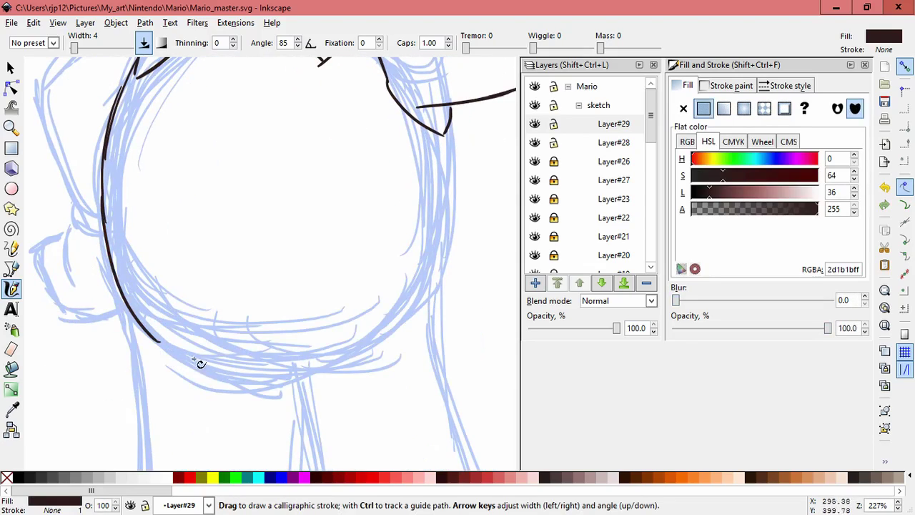
pyautogui.moveTo(198, 363); pyautogui.dragTo(263, 86)
# - Draw the right leg's inner edge from the crotch to the ankle and start its trouser hem above the shoe
pyautogui.moveTo(279, 181)
pyautogui.mouseDown()
pyautogui.moveTo(346, 205)
pyautogui.moveTo(395, 322)
pyautogui.mouseUp()
pyautogui.moveTo(419, 330); pyautogui.dragTo(398, 152)
pyautogui.moveTo(366, 114); pyautogui.dragTo(382, 310)
pyautogui.moveTo(474, 272); pyautogui.dragTo(379, 313)
pyautogui.moveTo(297, 336); pyautogui.dragTo(395, 309)
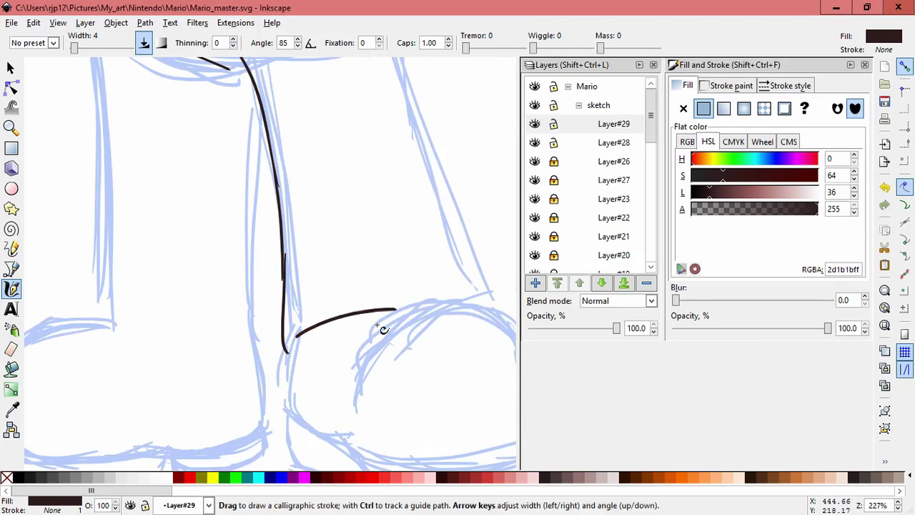
# - Trace the torso's right side and the right leg's outer edge down to the trouser hem
pyautogui.moveTo(476, 334); pyautogui.dragTo(395, 425)
pyautogui.moveTo(327, 71); pyautogui.dragTo(342, 180)
pyautogui.moveTo(320, 141); pyautogui.dragTo(333, 210)
pyautogui.moveTo(368, 87)
pyautogui.mouseDown()
pyautogui.moveTo(368, 191)
pyautogui.moveTo(350, 252)
pyautogui.moveTo(347, 208)
pyautogui.mouseUp()
pyautogui.moveTo(349, 164)
pyautogui.mouseDown()
pyautogui.moveTo(341, 246)
pyautogui.moveTo(348, 165)
pyautogui.moveTo(353, 234)
pyautogui.mouseUp()
pyautogui.hotkey('ctrl', 'z')
pyautogui.moveTo(348, 274); pyautogui.dragTo(337, 173)
pyautogui.moveTo(340, 113)
pyautogui.mouseDown()
pyautogui.moveTo(373, 250)
pyautogui.moveTo(340, 130)
pyautogui.moveTo(427, 393)
pyautogui.moveTo(445, 317)
pyautogui.moveTo(447, 346)
pyautogui.mouseUp()
pyautogui.hotkey('ctrl', 'z')
pyautogui.hotkey('ctrl', 'z')
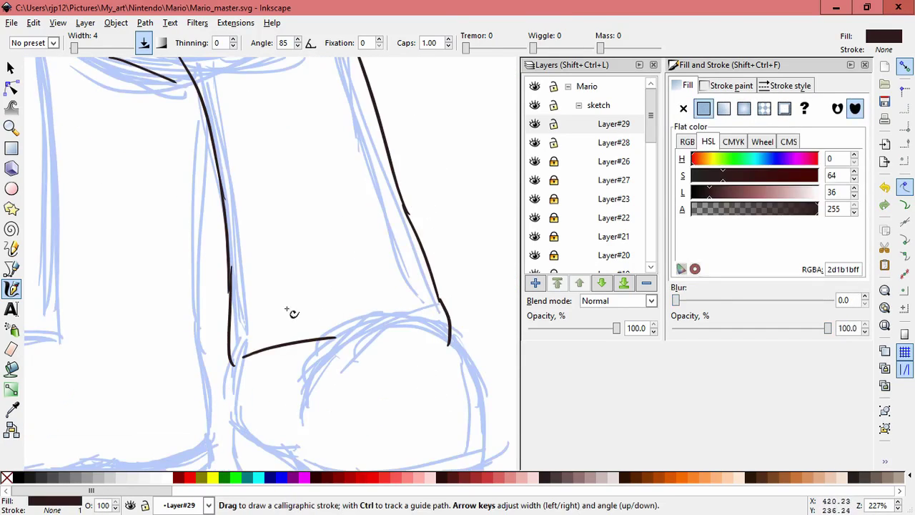
# - Draw the left leg's trouser hem as a diagonal curve across the top of the left shoe
pyautogui.moveTo(243, 310); pyautogui.dragTo(363, 275)
pyautogui.moveTo(258, 281)
pyautogui.mouseDown()
pyautogui.moveTo(304, 322)
pyautogui.moveTo(264, 285)
pyautogui.mouseUp()
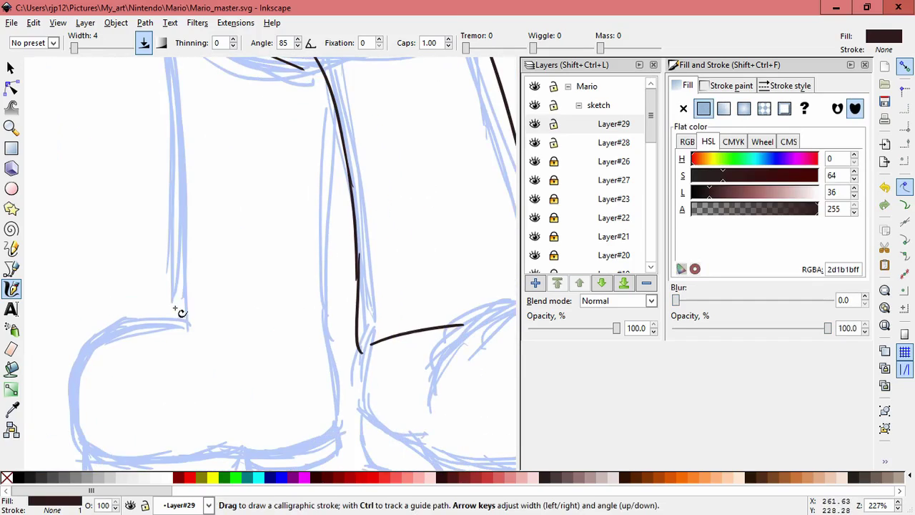
pyautogui.moveTo(179, 323); pyautogui.dragTo(300, 395)
pyautogui.moveTo(184, 332)
pyautogui.mouseDown()
pyautogui.moveTo(322, 404)
pyautogui.moveTo(342, 395)
pyautogui.mouseUp()
pyautogui.hotkey('ctrl', 'z')
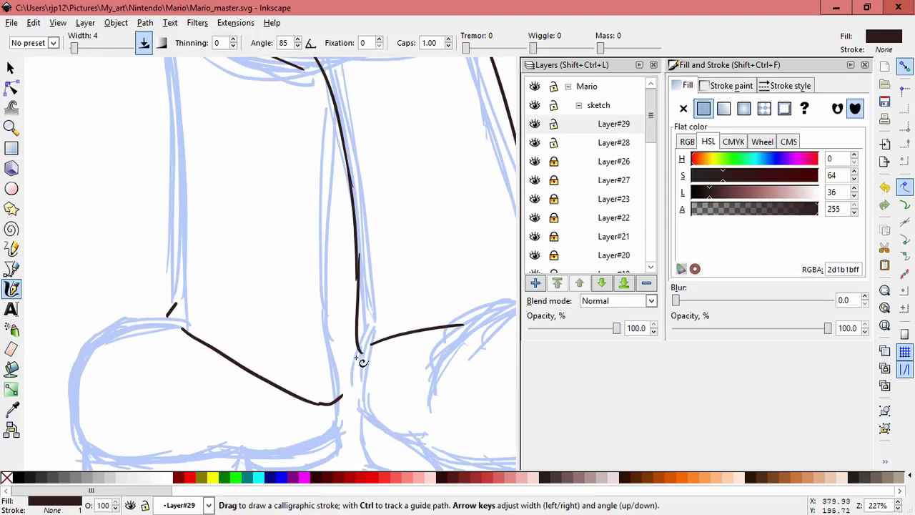
# - Draw the left leg's inner edge from the crotch down to the hem, redoing the strokes until they follow the leg
pyautogui.moveTo(331, 106); pyautogui.dragTo(326, 297)
pyautogui.hotkey('ctrl', 'z')
pyautogui.moveTo(332, 107); pyautogui.dragTo(327, 269)
pyautogui.hotkey('ctrl', 'z')
pyautogui.moveTo(334, 100)
pyautogui.mouseDown()
pyautogui.moveTo(324, 287)
pyautogui.moveTo(321, 277)
pyautogui.moveTo(327, 346)
pyautogui.moveTo(350, 396)
pyautogui.moveTo(343, 372)
pyautogui.mouseUp()
pyautogui.hotkey('ctrl', 'z')
pyautogui.hotkey('ctrl', 'z')
pyautogui.moveTo(333, 88); pyautogui.dragTo(317, 284)
pyautogui.hotkey('ctrl', 'z')
pyautogui.moveTo(328, 88); pyautogui.dragTo(318, 177)
pyautogui.moveTo(329, 116); pyautogui.dragTo(324, 318)
pyautogui.moveTo(315, 272); pyautogui.dragTo(341, 379)
pyautogui.hotkey('ctrl', 'z')
pyautogui.moveTo(313, 289); pyautogui.dragTo(341, 377)
# - Draw the left leg's outer edge from the hip down to the flared hem corner above the shoe
pyautogui.moveTo(173, 305); pyautogui.dragTo(188, 299)
pyautogui.moveTo(181, 298); pyautogui.dragTo(163, 314)
pyautogui.press('space')
pyautogui.moveTo(168, 223); pyautogui.dragTo(204, 329)
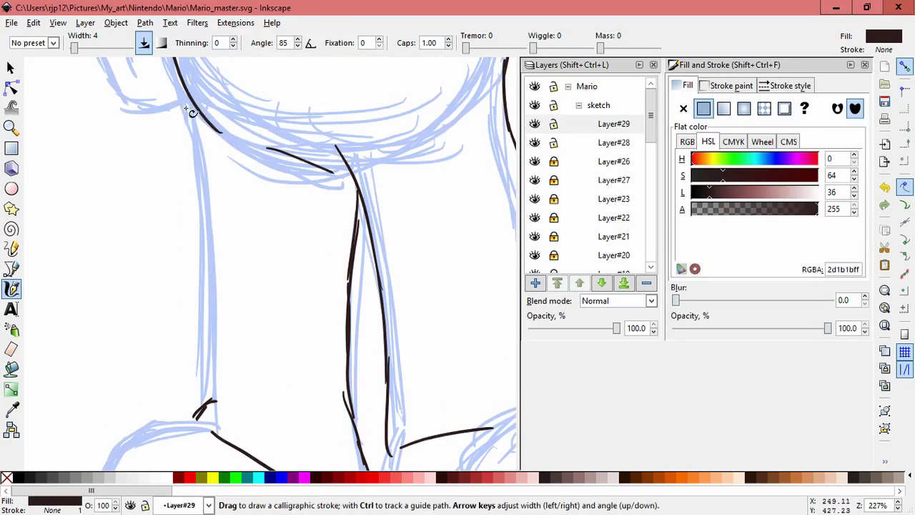
pyautogui.moveTo(200, 168); pyautogui.dragTo(211, 327)
pyautogui.hotkey('ctrl', 'z')
pyautogui.moveTo(200, 170)
pyautogui.mouseDown()
pyautogui.moveTo(215, 316)
pyautogui.moveTo(203, 185)
pyautogui.moveTo(207, 310)
pyautogui.mouseUp()
pyautogui.hotkey('ctrl', 'z')
pyautogui.hotkey('ctrl', 'z')
pyautogui.hotkey('ctrl', 'z')
pyautogui.moveTo(204, 318)
pyautogui.mouseDown()
pyautogui.moveTo(230, 202)
pyautogui.moveTo(235, 277)
pyautogui.mouseUp()
pyautogui.hotkey('ctrl', 'z')
pyautogui.moveTo(231, 187); pyautogui.dragTo(229, 303)
pyautogui.hotkey('ctrl', 'z')
pyautogui.moveTo(231, 187)
pyautogui.mouseDown()
pyautogui.moveTo(224, 294)
pyautogui.moveTo(226, 280)
pyautogui.moveTo(291, 269)
pyautogui.mouseUp()
pyautogui.hotkey('ctrl', 'z')
# - Delete the surplus strokes around the left leg's outer hem corner and adjust the remaining stroke to join the outline
pyautogui.click(15, 71)
pyautogui.press('Delete')
pyautogui.click(237, 289)
pyautogui.press('Delete')
pyautogui.click(225, 296)
pyautogui.press('Delete')
pyautogui.click(218, 309)
pyautogui.moveTo(212, 317)
pyautogui.mouseDown()
pyautogui.moveTo(216, 296)
pyautogui.moveTo(208, 307)
pyautogui.mouseUp()
# - Delete the right leg's hem stroke and lengthen the lower stroke of its inner edge to about 93 px tall
pyautogui.click(16, 290)
pyautogui.scroll(-3, 325, 232)
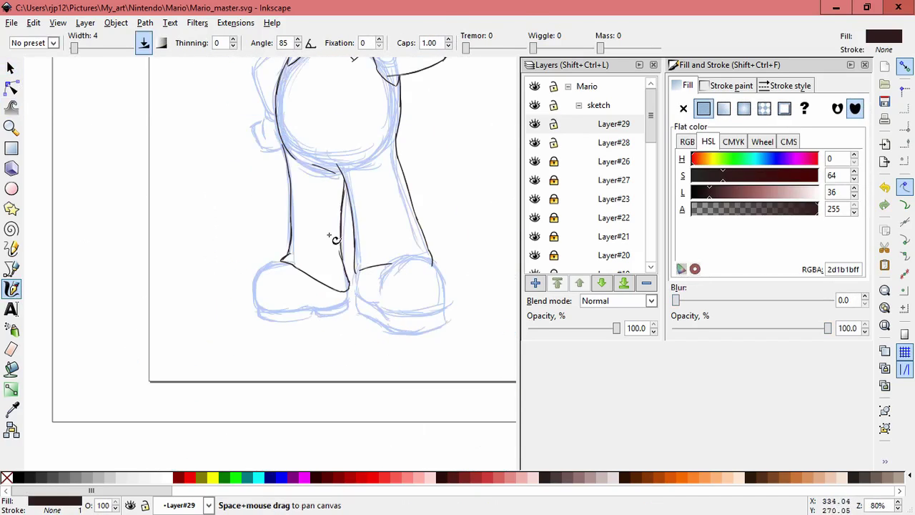
pyautogui.scroll(1, 386, 279)
pyautogui.scroll(2, 390, 314)
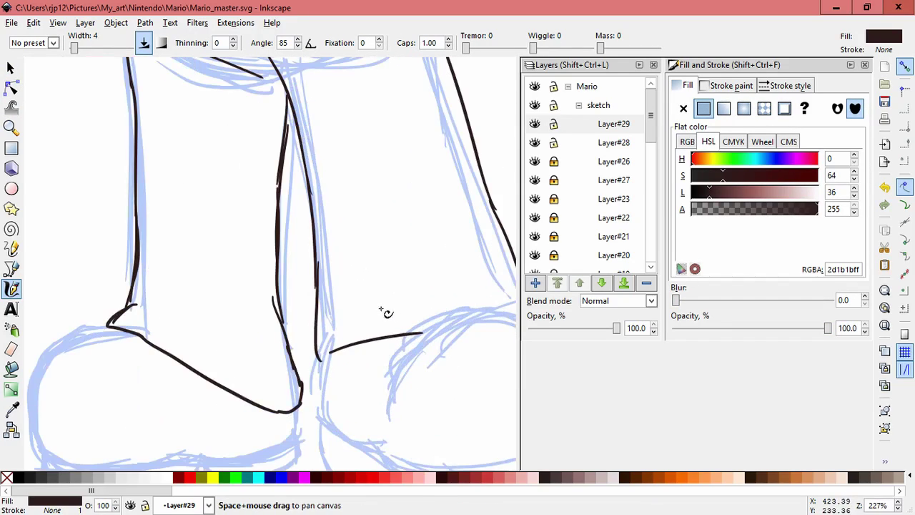
pyautogui.scroll(-3, 321, 204)
pyautogui.click(10, 68)
pyautogui.click(341, 239)
pyautogui.press('Delete')
pyautogui.click(297, 243)
pyautogui.moveTo(296, 259); pyautogui.dragTo(300, 298)
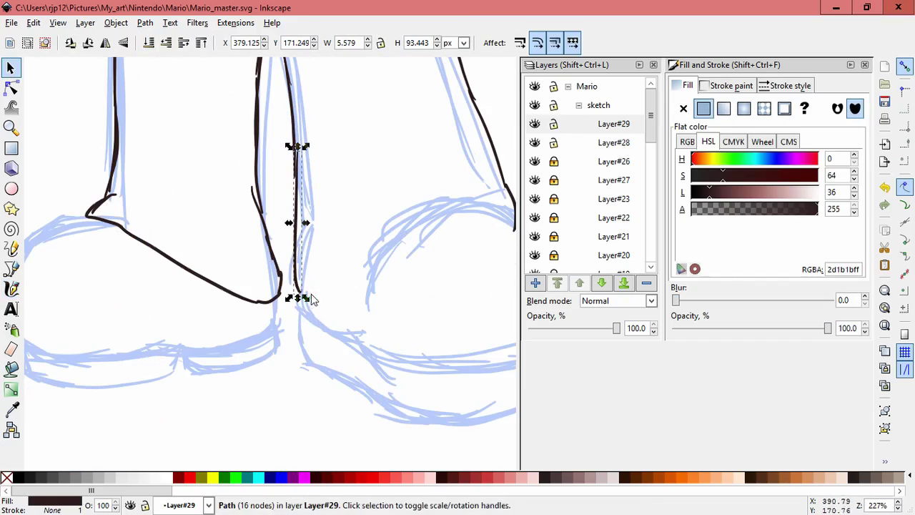
# - Draw the right leg's hem from the lower end of its inner edge up along the top of the shoe
pyautogui.click(10, 288)
pyautogui.moveTo(308, 284); pyautogui.dragTo(425, 209)
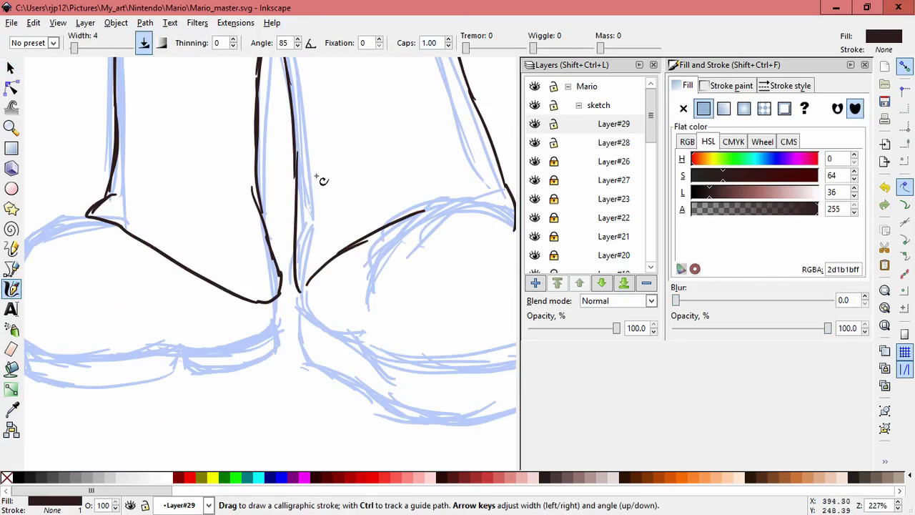
pyautogui.scroll(-3, 347, 219)
pyautogui.moveTo(363, 177); pyautogui.dragTo(366, 304)
pyautogui.scroll(2, 367, 297)
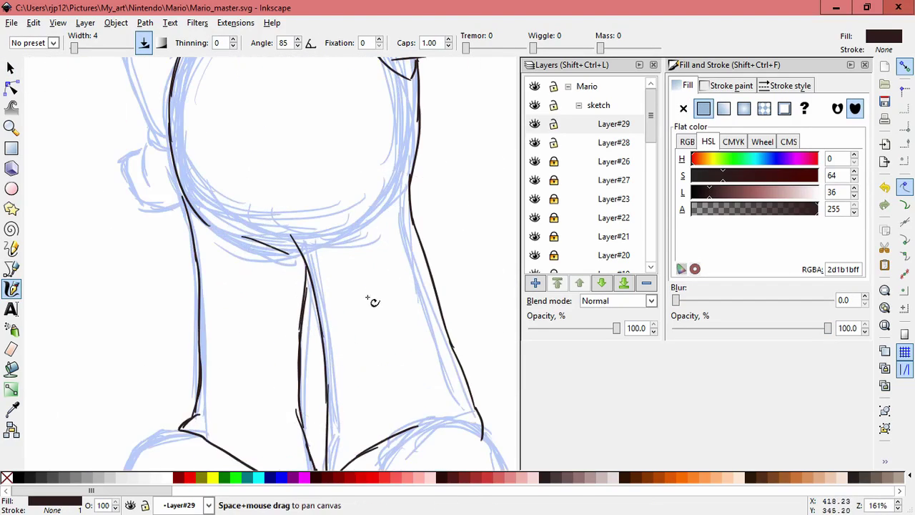
# - Delete the short stroke under the belly beside the crotch
pyautogui.scroll(2, 336, 293)
pyautogui.click(10, 68)
pyautogui.click(293, 300)
pyautogui.press('Delete')
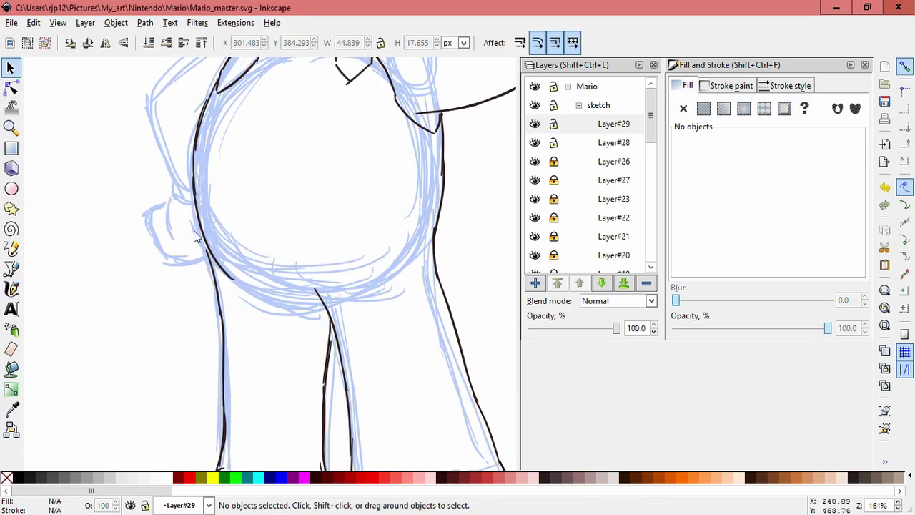
# - Draw a curved stroke along the underside of the belly to the crotch, redoing it until it joins the leg line
pyautogui.click(11, 287)
pyautogui.moveTo(265, 287)
pyautogui.mouseDown()
pyautogui.moveTo(322, 312)
pyautogui.moveTo(232, 285)
pyautogui.moveTo(338, 329)
pyautogui.moveTo(323, 316)
pyautogui.moveTo(341, 345)
pyautogui.mouseUp()
pyautogui.hotkey('ctrl', 'z')
pyautogui.hotkey('ctrl', 'z')
pyautogui.hotkey('ctrl', 'z')
pyautogui.hotkey('ctrl', 'z')
pyautogui.hotkey('ctrl', 'z')
pyautogui.hotkey('ctrl', 'z')
pyautogui.moveTo(319, 313); pyautogui.dragTo(341, 353)
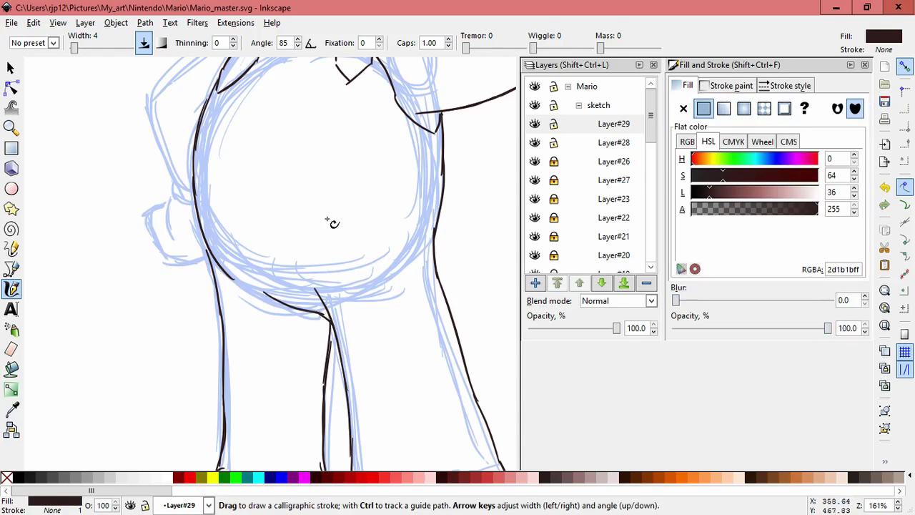
# - Add a new layer and draw two curved vertical seam lines down the lower front of the overalls
pyautogui.scroll(2, 321, 180)
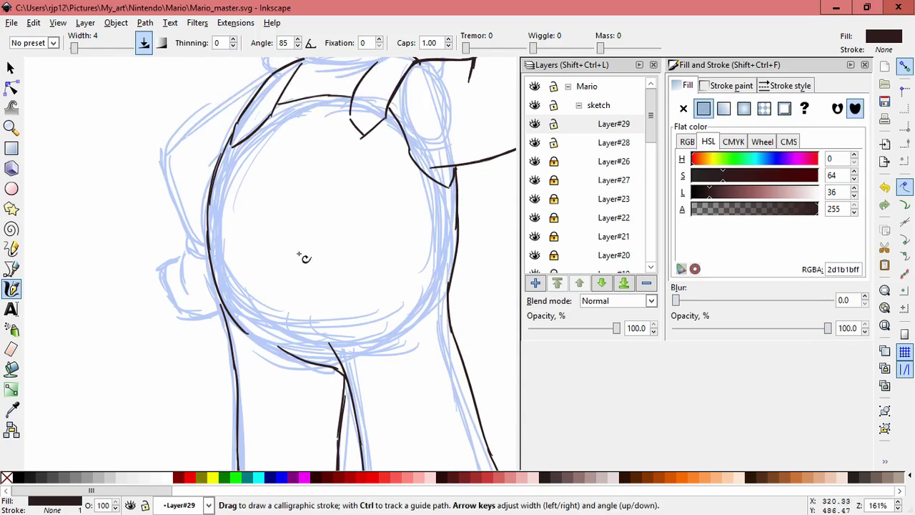
pyautogui.click(537, 283)
pyautogui.click(476, 304)
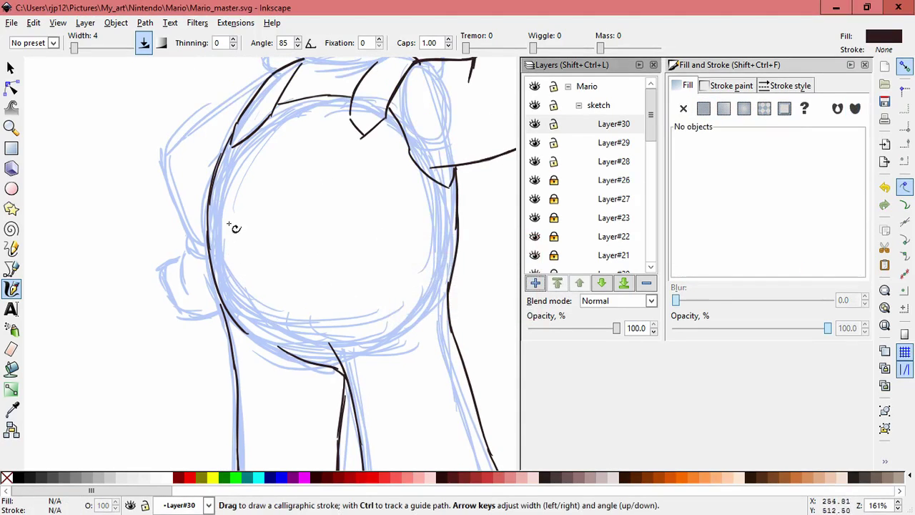
pyautogui.moveTo(260, 230); pyautogui.dragTo(267, 309)
pyautogui.moveTo(281, 232); pyautogui.dragTo(290, 350)
# - Draw a curved waist line across the belly from the left side past the right side, redoing it until it is smooth
pyautogui.moveTo(211, 228); pyautogui.dragTo(374, 235)
pyautogui.hotkey('ctrl', 'z')
pyautogui.moveTo(212, 226); pyautogui.dragTo(409, 247)
pyautogui.hotkey('ctrl', 'z')
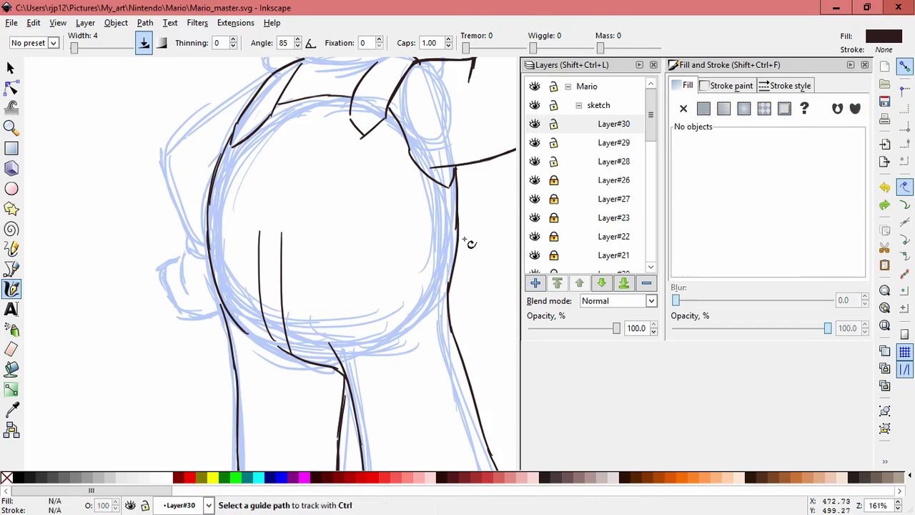
pyautogui.moveTo(207, 232); pyautogui.dragTo(418, 250)
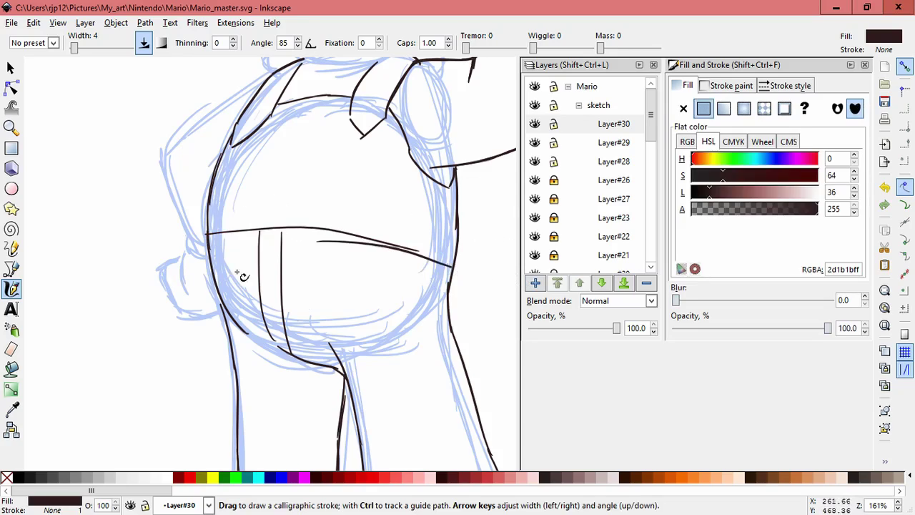
pyautogui.hotkey('ctrl', 'z')
pyautogui.scroll(-2, 296, 251)
pyautogui.moveTo(260, 248); pyautogui.dragTo(395, 282)
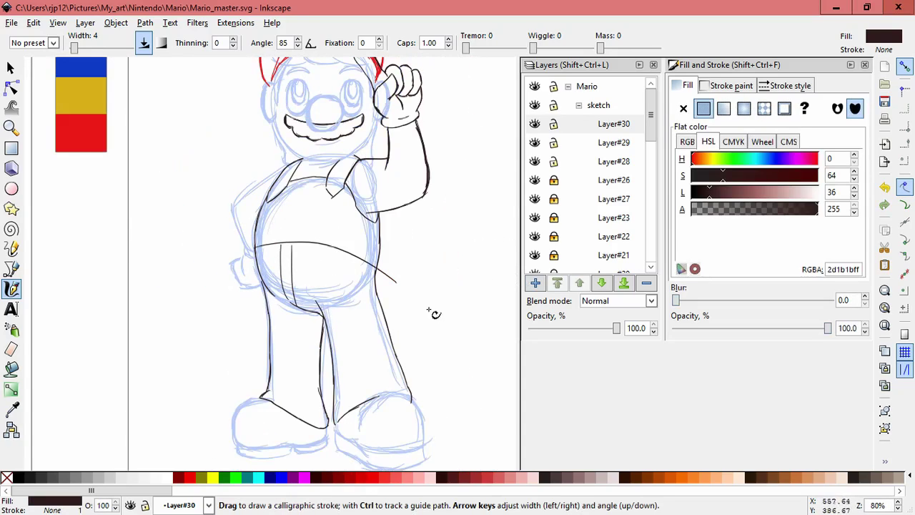
# - Duplicate the waist line slightly above the original and narrow both lines to end at the torso's right side
pyautogui.press('s')
pyautogui.moveTo(341, 234)
pyautogui.mouseDown()
pyautogui.moveTo(343, 243)
pyautogui.moveTo(339, 236)
pyautogui.mouseUp()
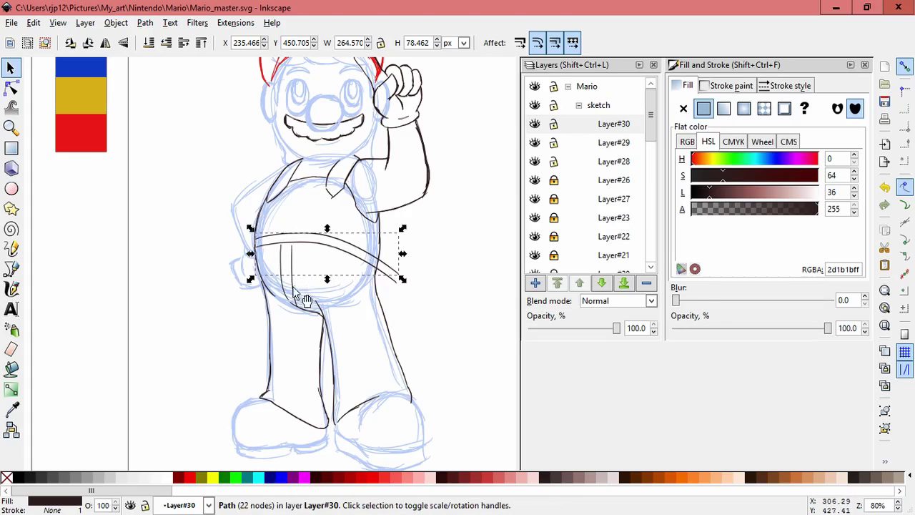
pyautogui.keyDown('shift'); pyautogui.click(396, 281); pyautogui.keyUp('shift')
pyautogui.moveTo(404, 258); pyautogui.dragTo(382, 253)
# - Fit the two waistband lines between the torso's sides and flatten them together to about 72 px tall
pyautogui.keyDown('shift'); pyautogui.click(349, 254); pyautogui.keyUp('shift')
pyautogui.click(349, 253)
pyautogui.keyDown('shift'); pyautogui.click(348, 260); pyautogui.keyUp('shift')
pyautogui.click(357, 264)
pyautogui.moveTo(382, 256); pyautogui.dragTo(382, 248)
pyautogui.moveTo(316, 224); pyautogui.dragTo(307, 227)
pyautogui.click(249, 247)
pyautogui.moveTo(242, 252); pyautogui.dragTo(249, 252)
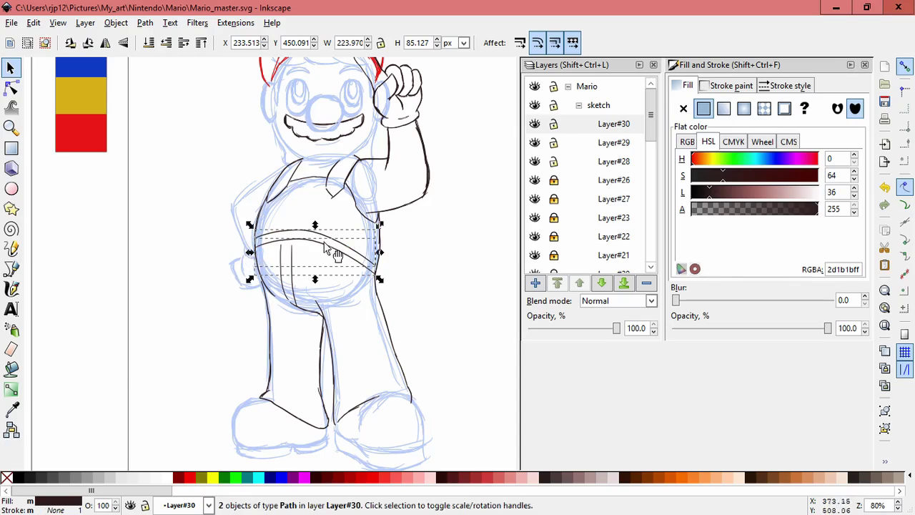
pyautogui.moveTo(315, 227); pyautogui.dragTo(315, 241)
pyautogui.click(443, 241)
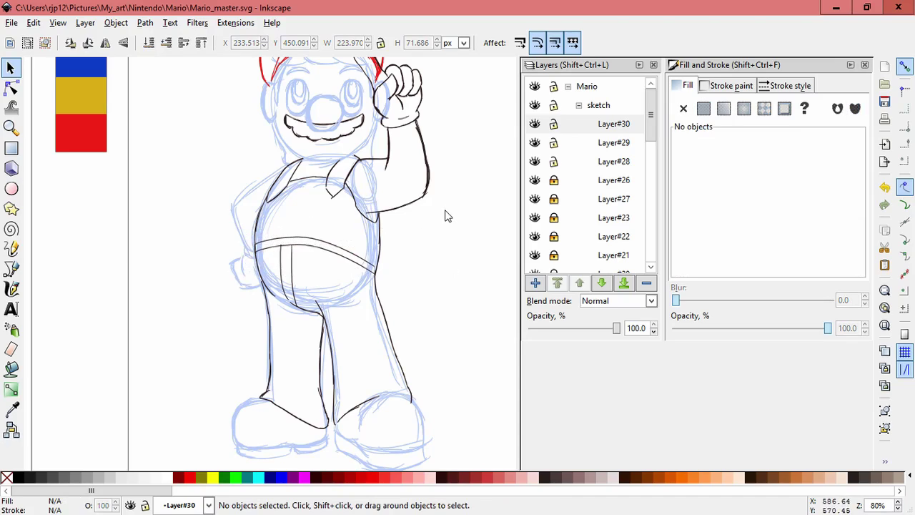
# - Stretch the two vertical seam lines upward to meet the waistband, to about 127 px tall
pyautogui.scroll(1, 325, 279)
pyautogui.moveTo(439, 310)
pyautogui.mouseDown()
pyautogui.moveTo(211, 212)
pyautogui.moveTo(216, 238)
pyautogui.mouseUp()
pyautogui.click(246, 227)
pyautogui.click(276, 259)
pyautogui.keyDown('shift'); pyautogui.click(263, 251); pyautogui.keyUp('shift')
pyautogui.moveTo(274, 229); pyautogui.dragTo(274, 219)
pyautogui.click(452, 223)
# - Draw a small oval button near the pointed end of the right overall strap
pyautogui.scroll(3, 300, 197)
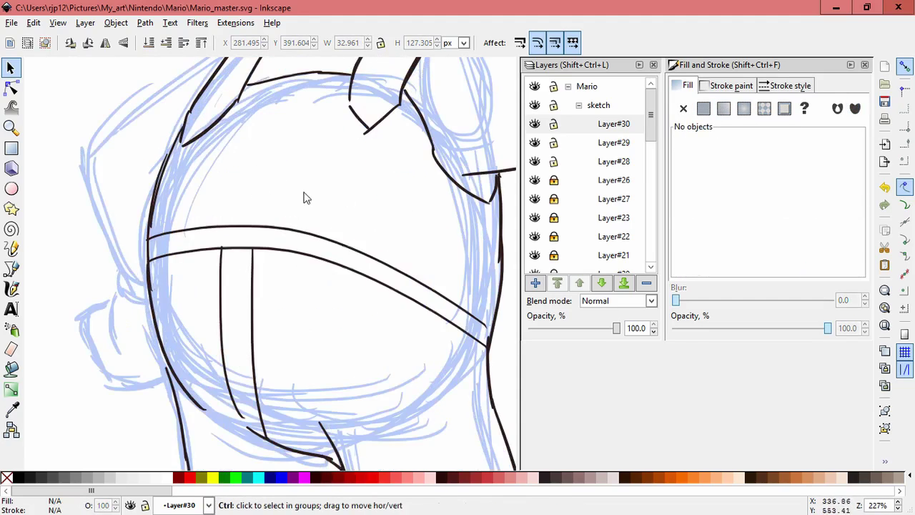
pyautogui.press('c')
pyautogui.moveTo(386, 152)
pyautogui.mouseDown()
pyautogui.moveTo(363, 179)
pyautogui.moveTo(395, 159)
pyautogui.moveTo(387, 150)
pyautogui.mouseUp()
pyautogui.hotkey('ctrl', 'z')
pyautogui.hotkey('ctrl', 'z')
# - Draw a narrow slanted oval button on the left overall strap, redoing the strokes until the shape fits
pyautogui.moveTo(147, 181); pyautogui.dragTo(125, 225)
pyautogui.hotkey('ctrl', 'z')
pyautogui.hotkey('ctrl', 'z')
pyautogui.hotkey('ctrl', 'z')
pyautogui.moveTo(146, 178)
pyautogui.mouseDown()
pyautogui.moveTo(126, 214)
pyautogui.moveTo(164, 173)
pyautogui.mouseUp()
pyautogui.hotkey('ctrl', 'z')
pyautogui.hotkey('ctrl', 'z')
pyautogui.moveTo(135, 208)
pyautogui.mouseDown()
pyautogui.moveTo(160, 172)
pyautogui.moveTo(129, 217)
pyautogui.mouseUp()
pyautogui.hotkey('ctrl', 'z')
pyautogui.hotkey('ctrl', 'z')
pyautogui.moveTo(168, 176)
pyautogui.mouseDown()
pyautogui.moveTo(131, 216)
pyautogui.moveTo(168, 175)
pyautogui.moveTo(147, 189)
pyautogui.moveTo(133, 224)
pyautogui.mouseUp()
pyautogui.moveTo(153, 179); pyautogui.dragTo(148, 176)
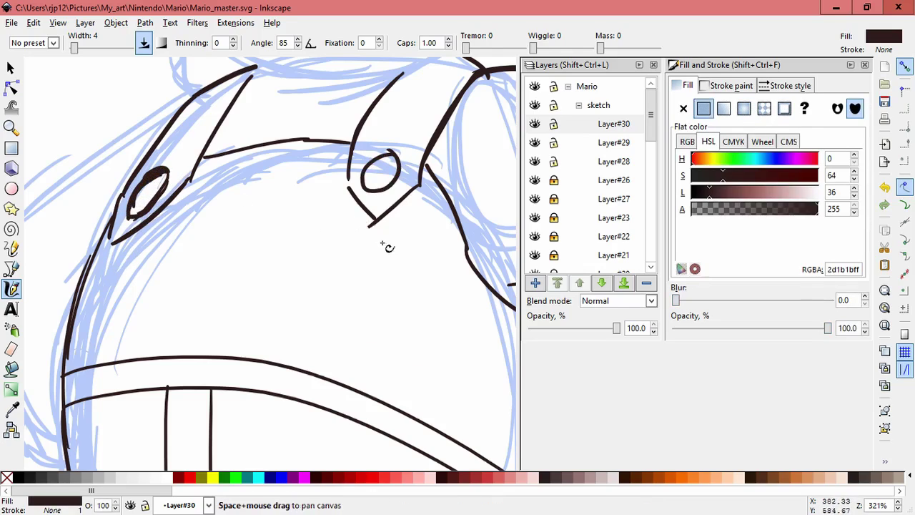
# - Lock Layer#30, Layer#29 and Layer#28
pyautogui.scroll(-5, 386, 245)
pyautogui.moveTo(453, 315); pyautogui.dragTo(404, 255)
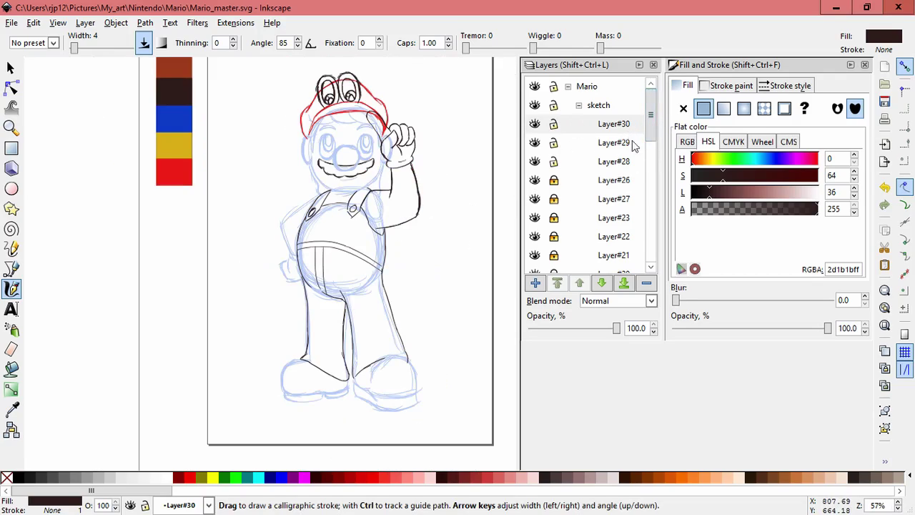
pyautogui.click(554, 123)
pyautogui.click(554, 142)
pyautogui.click(553, 162)
# - Hide the layers from Layer#30 down to Layer#15 to expose the underlying rough sketch
pyautogui.click(533, 180)
pyautogui.click(534, 180)
pyautogui.click(534, 198)
pyautogui.click(535, 198)
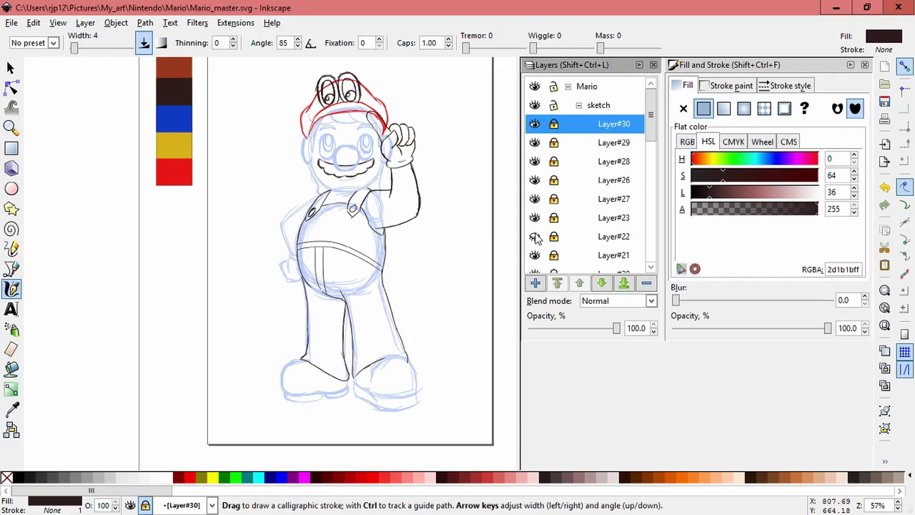
pyautogui.moveTo(535, 124); pyautogui.dragTo(535, 206)
pyautogui.scroll(-3, 545, 239)
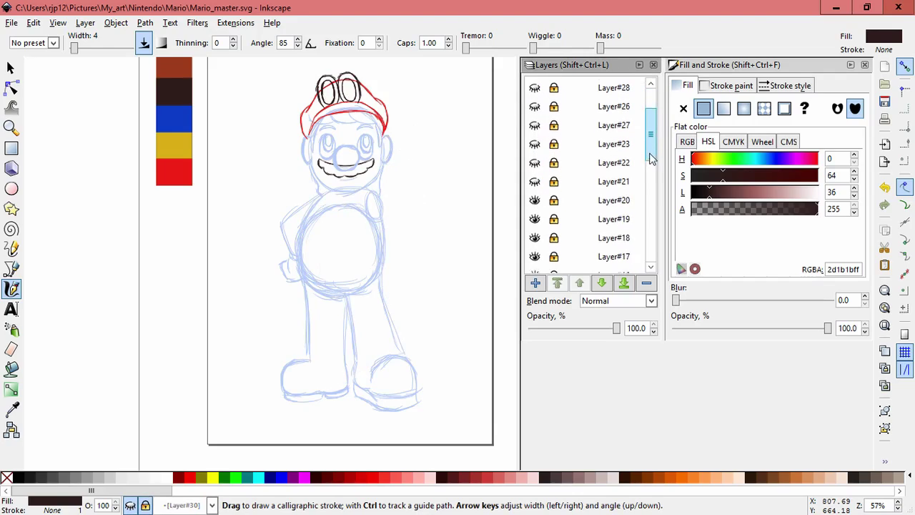
pyautogui.moveTo(535, 156); pyautogui.dragTo(538, 237)
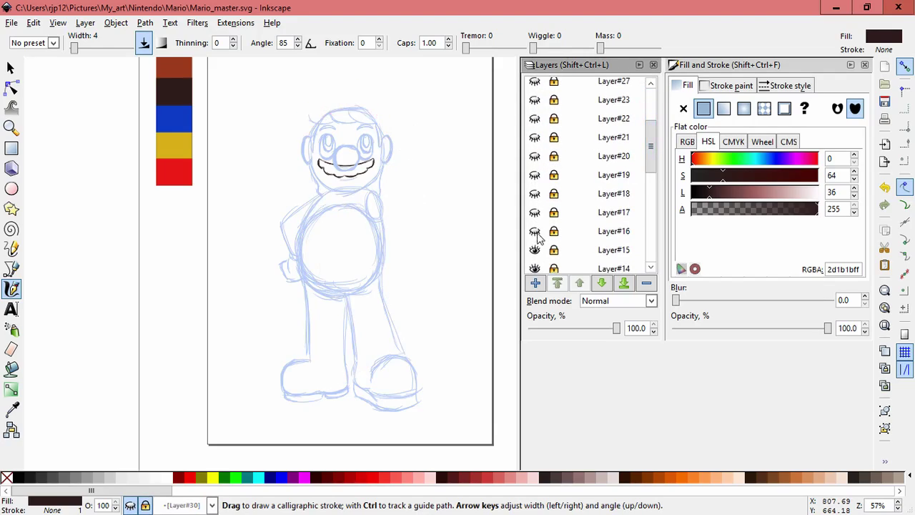
pyautogui.moveTo(651, 162); pyautogui.dragTo(652, 191)
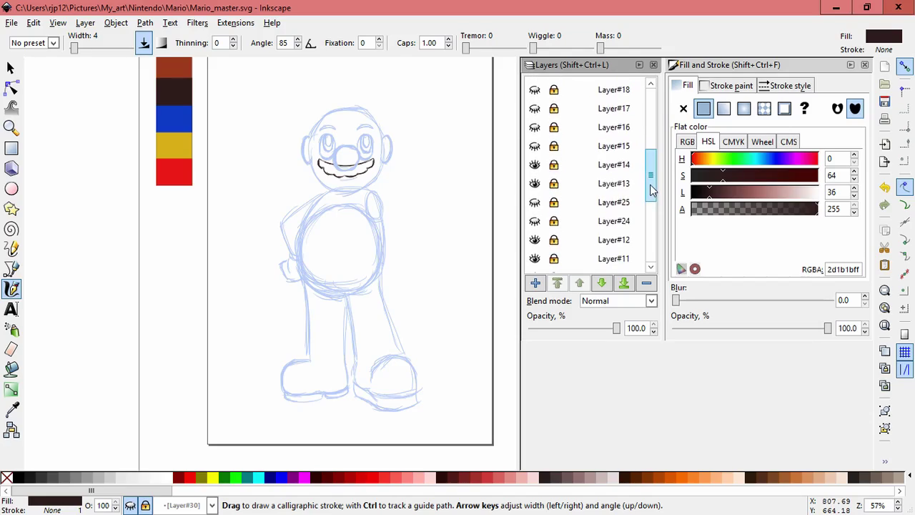
# - Hide the remaining sketch layers from Layer#14 down to the lowest one, including the rough torso and leg layers
pyautogui.scroll(-3, 542, 259)
pyautogui.click(535, 183)
pyautogui.click(629, 201)
pyautogui.scroll(-3, 572, 179)
pyautogui.click(534, 169)
pyautogui.click(535, 188)
pyautogui.click(535, 206)
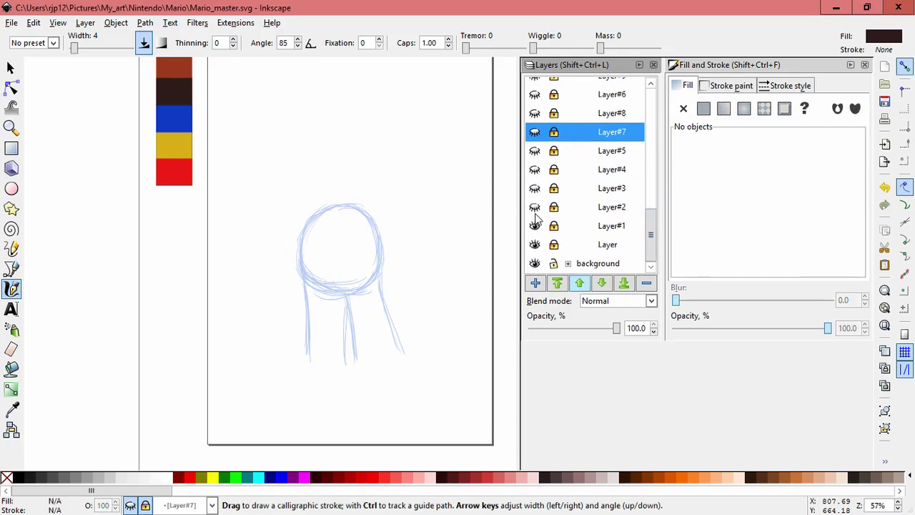
pyautogui.click(535, 225)
pyautogui.click(535, 245)
# - Show Layer#2 and Layer#4 again, leaving Layer#3, Layer#5 and Layer#7 hidden after checking their contents
pyautogui.click(535, 206)
pyautogui.click(534, 187)
pyautogui.click(534, 188)
pyautogui.click(535, 188)
pyautogui.click(535, 169)
pyautogui.click(534, 151)
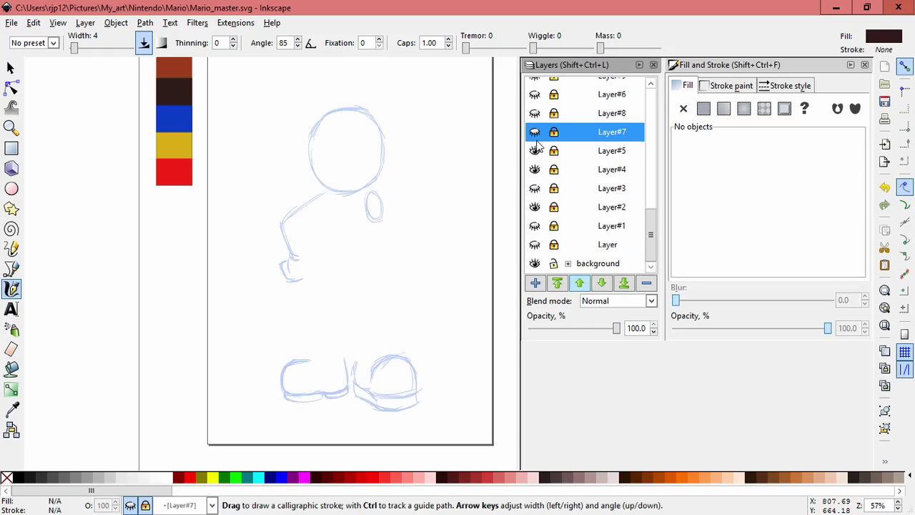
pyautogui.click(535, 151)
pyautogui.click(535, 133)
pyautogui.click(535, 134)
# - Show the head layers again from Layer#8 up to Layer#16, keeping Layer#24 and Layer#25 hidden
pyautogui.scroll(3, 651, 193)
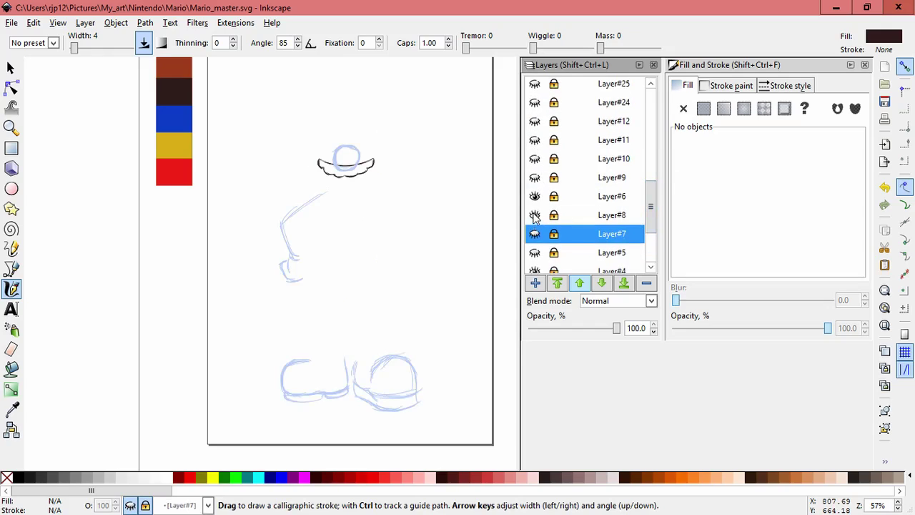
pyautogui.click(534, 139)
pyautogui.click(535, 88)
pyautogui.moveTo(651, 195); pyautogui.dragTo(651, 174)
pyautogui.click(534, 159)
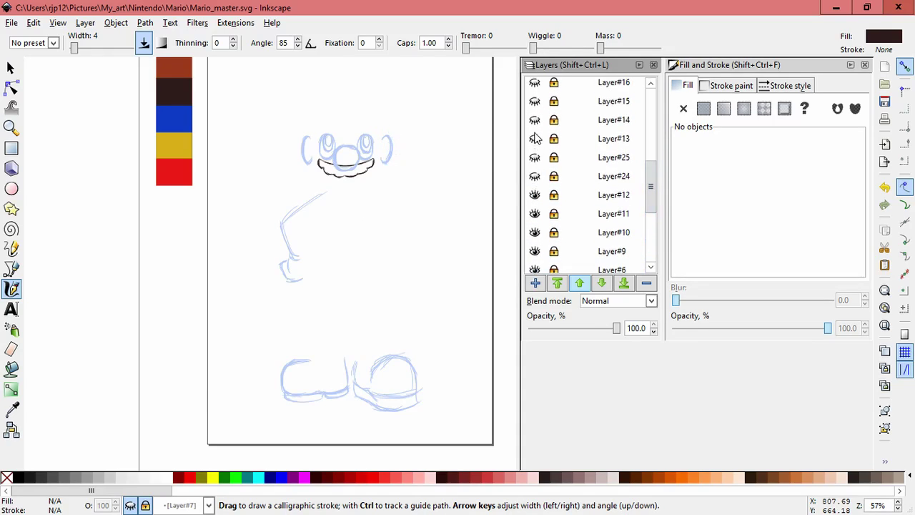
pyautogui.click(534, 101)
pyautogui.click(534, 83)
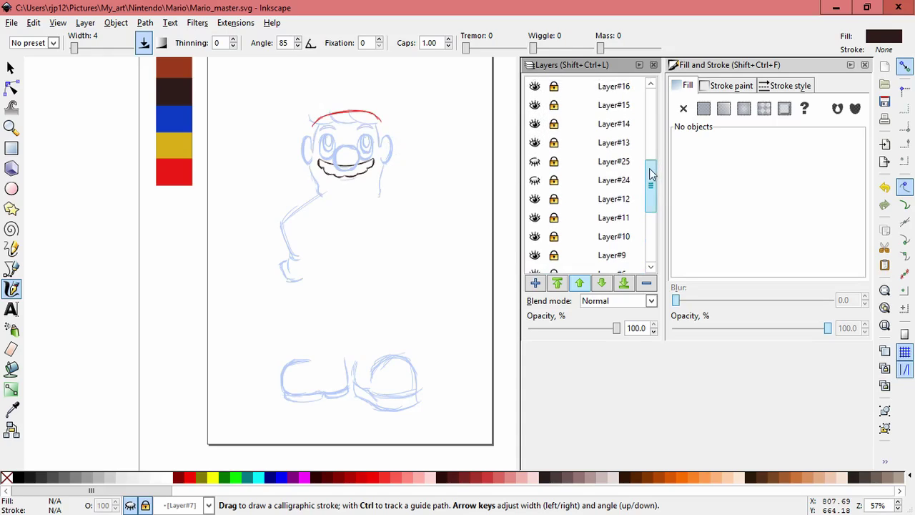
# - Show the cap, arm and overalls layers again from Layer#17 up to Layer#30
pyautogui.scroll(2, 650, 171)
pyautogui.click(534, 157)
pyautogui.click(535, 138)
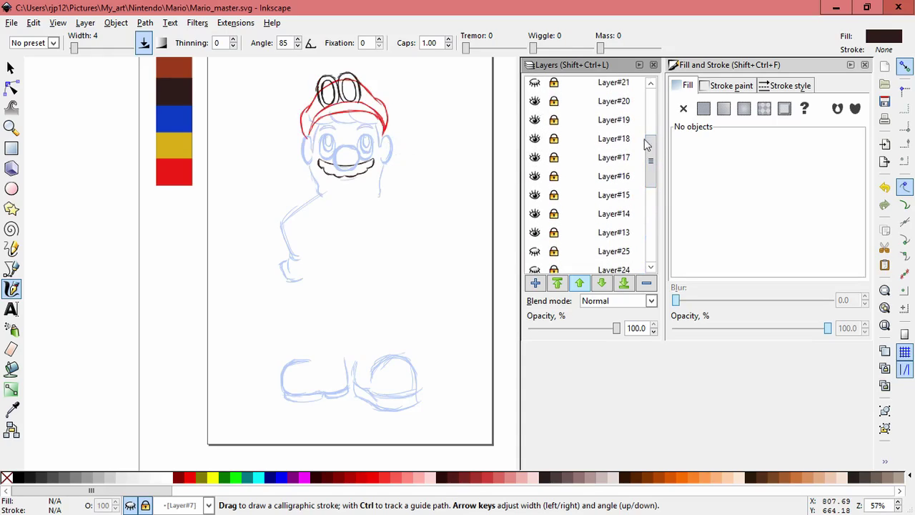
pyautogui.scroll(3, 646, 145)
pyautogui.click(536, 188)
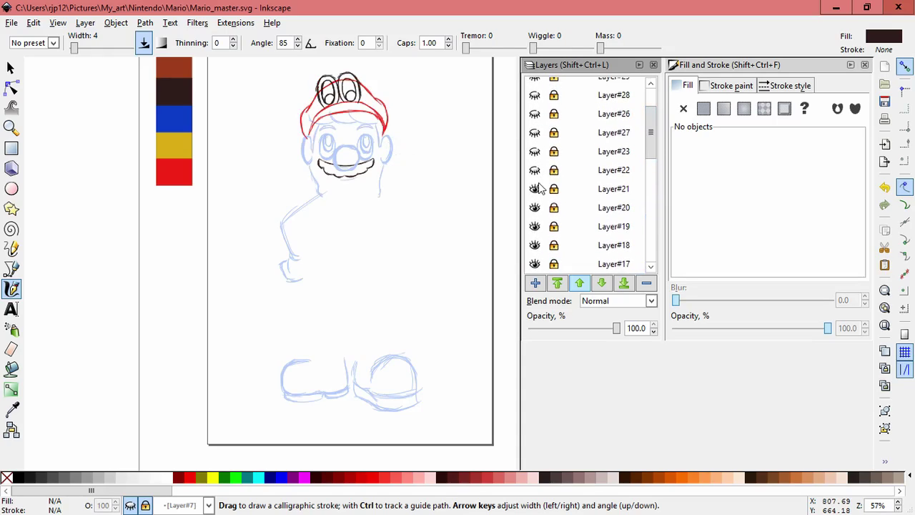
pyautogui.click(535, 132)
pyautogui.click(535, 114)
pyautogui.click(535, 95)
pyautogui.click(534, 142)
pyautogui.click(535, 123)
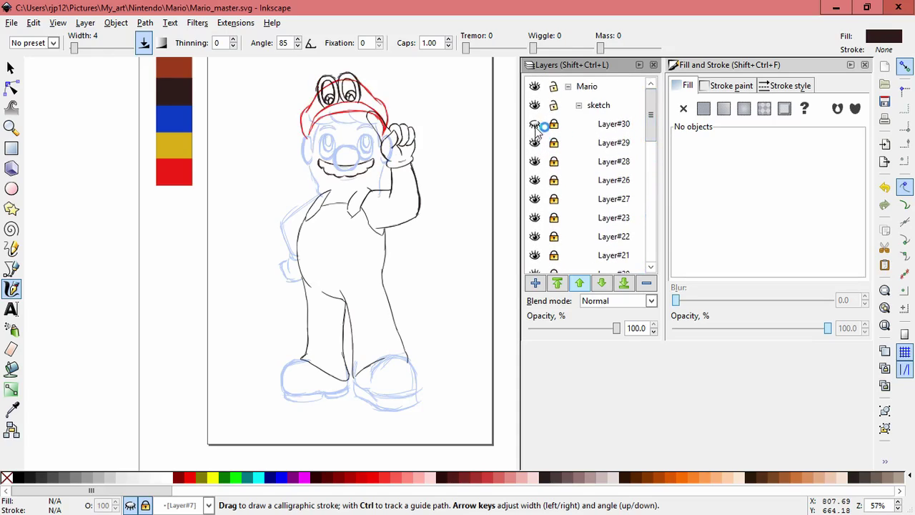
# - Show Layer#5, unlock it and make it the current layer, keeping Layer#7 hidden
pyautogui.moveTo(650, 136); pyautogui.dragTo(651, 256)
pyautogui.click(535, 132)
pyautogui.click(535, 151)
pyautogui.click(534, 151)
pyautogui.click(535, 151)
pyautogui.click(554, 151)
pyautogui.click(570, 150)
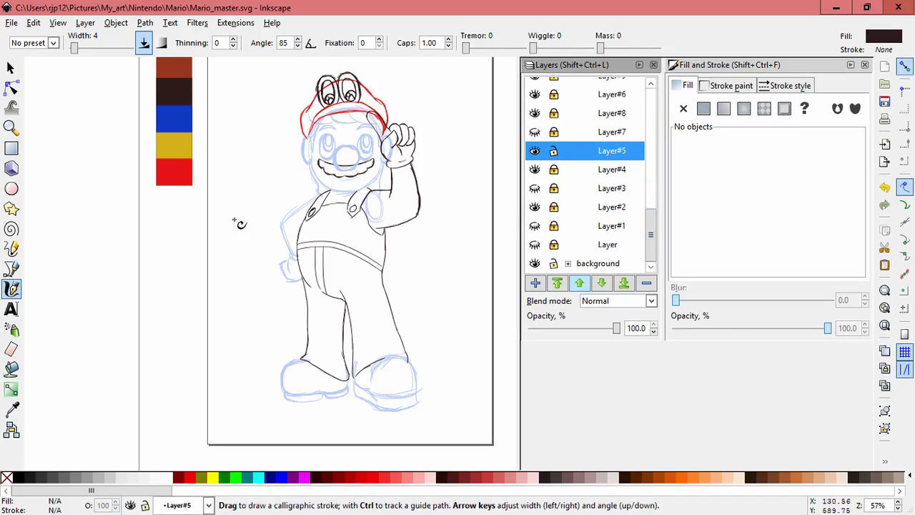
# - Delete the rough blue shoulder oval on Layer#5 and toggle the layer's visibility to check it
pyautogui.click(10, 67)
pyautogui.moveTo(380, 211); pyautogui.dragTo(445, 255)
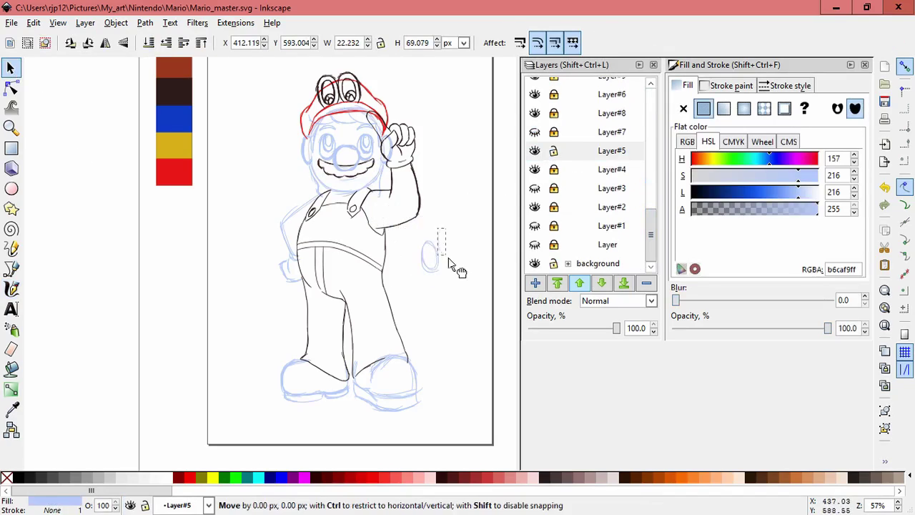
pyautogui.press('Delete')
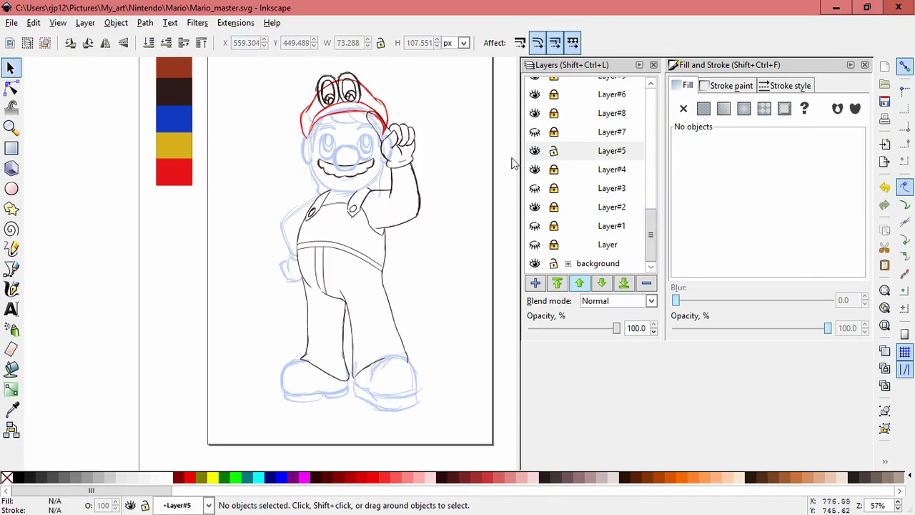
pyautogui.click(536, 150)
pyautogui.click(536, 150)
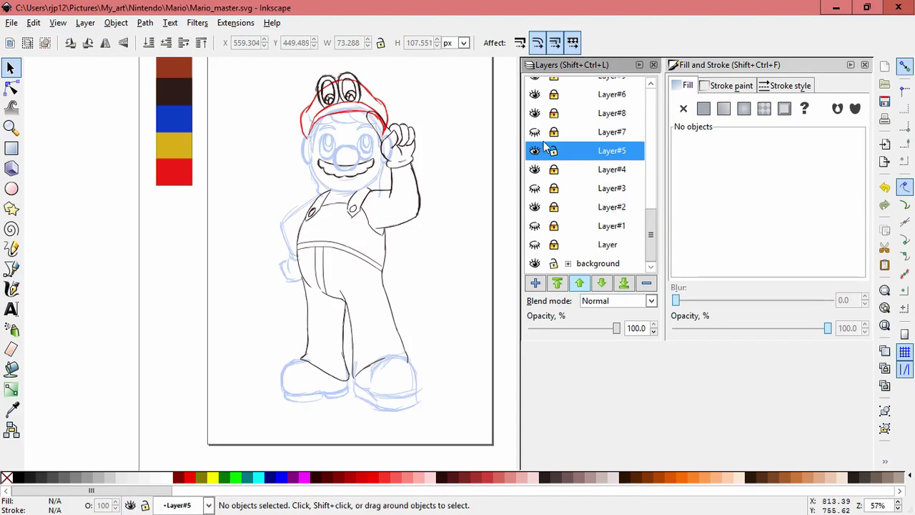
# - Unlock Layer#4, Layer#2 and the visible layers from Layer#30 down to Layer#8, except Layer#12
pyautogui.click(554, 169)
pyautogui.scroll(2, 624, 198)
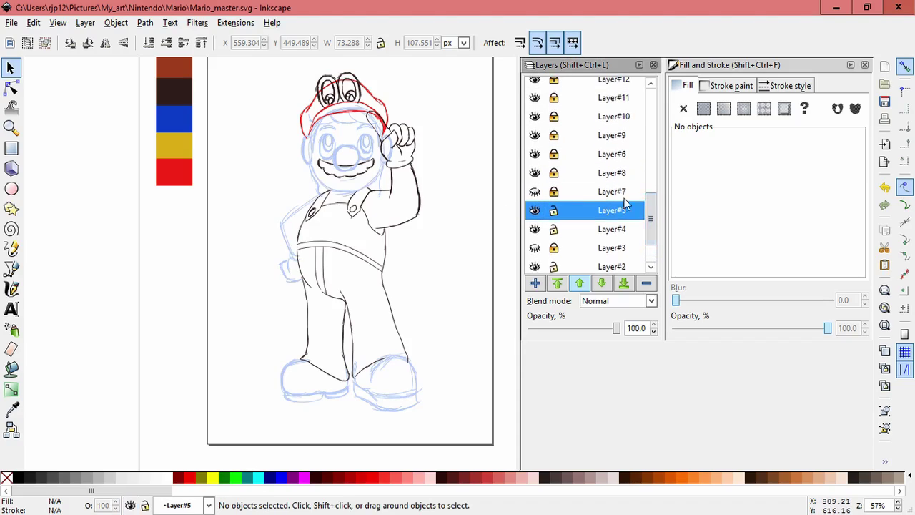
pyautogui.scroll(10, 652, 178)
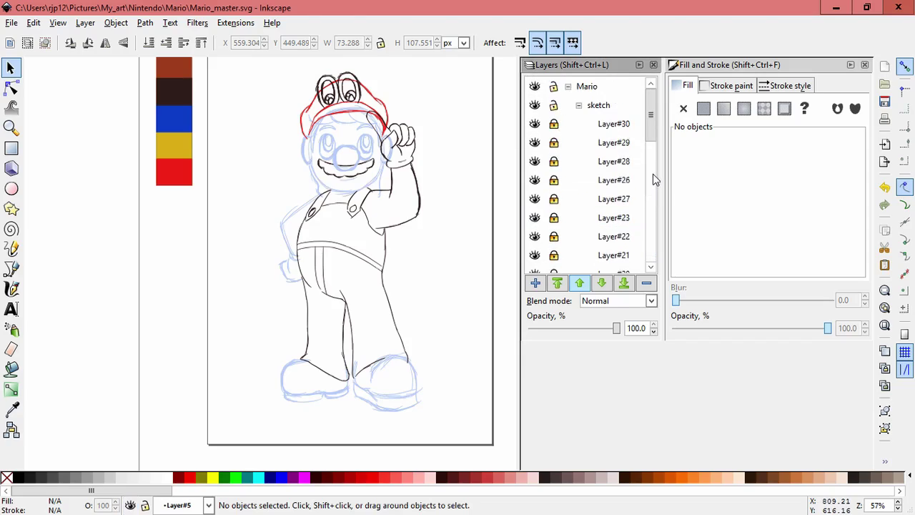
pyautogui.click(554, 253)
pyautogui.scroll(-4, 568, 148)
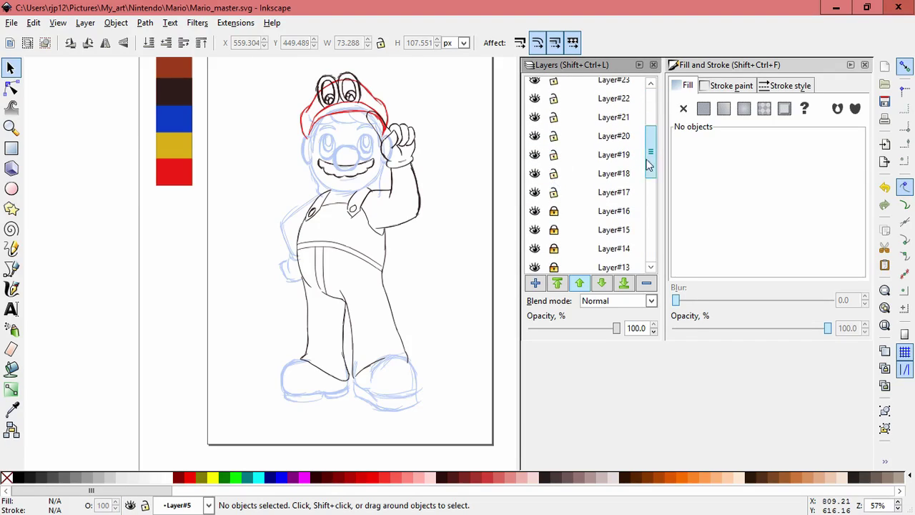
pyautogui.scroll(-2, 566, 157)
pyautogui.scroll(-4, 651, 208)
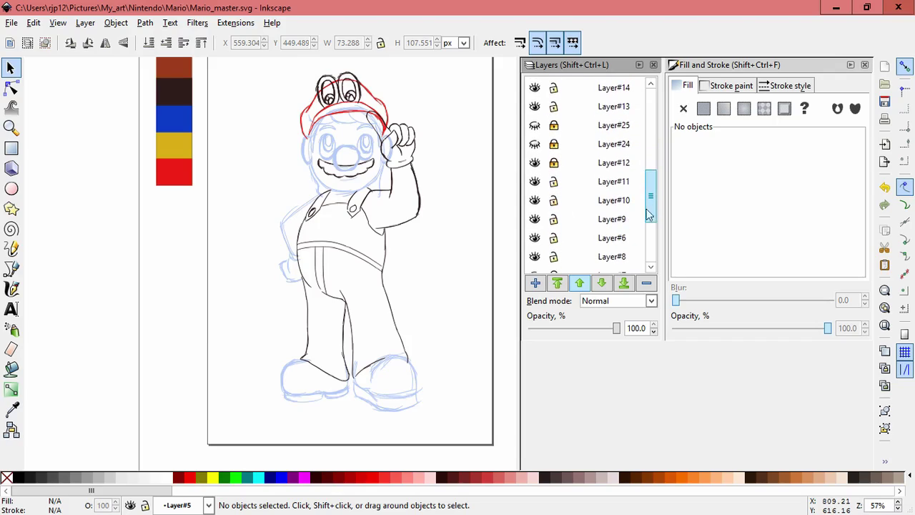
pyautogui.scroll(-5, 651, 207)
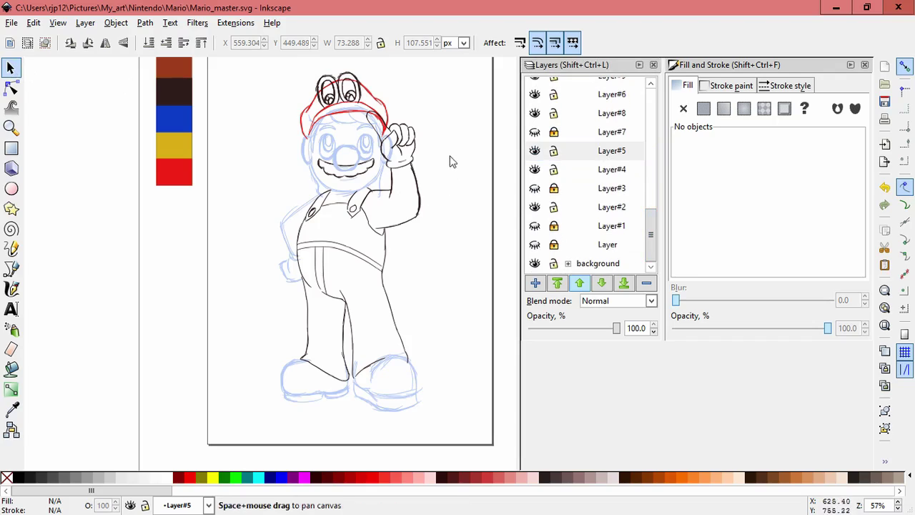
pyautogui.scroll(1, 447, 175)
pyautogui.hscroll(1, 433, 202)
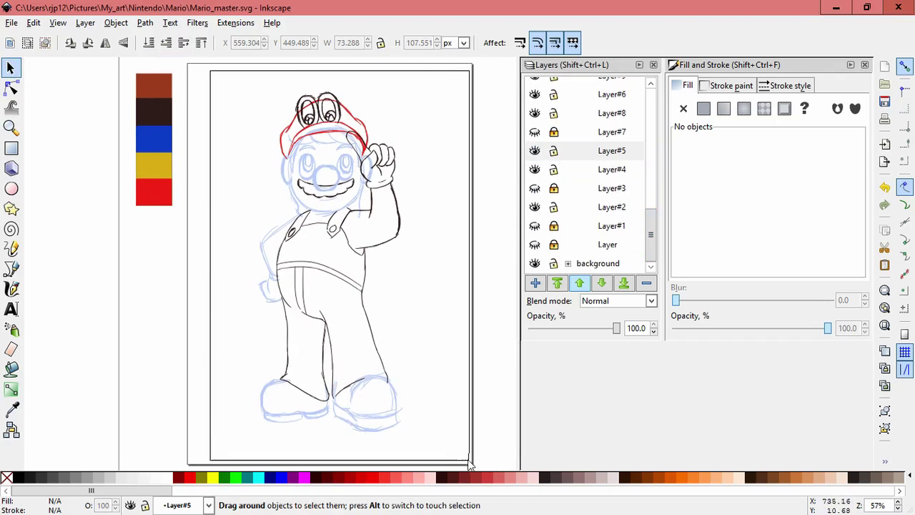
pyautogui.moveTo(470, 465); pyautogui.dragTo(470, 465)
pyautogui.click(424, 139)
# - Hide the cap, arm and overalls outline layers from Layer#30 down to Layer#16, leaving the blue sketch layers shown
pyautogui.moveTo(652, 235); pyautogui.dragTo(659, 84)
pyautogui.click(534, 125)
pyautogui.click(535, 143)
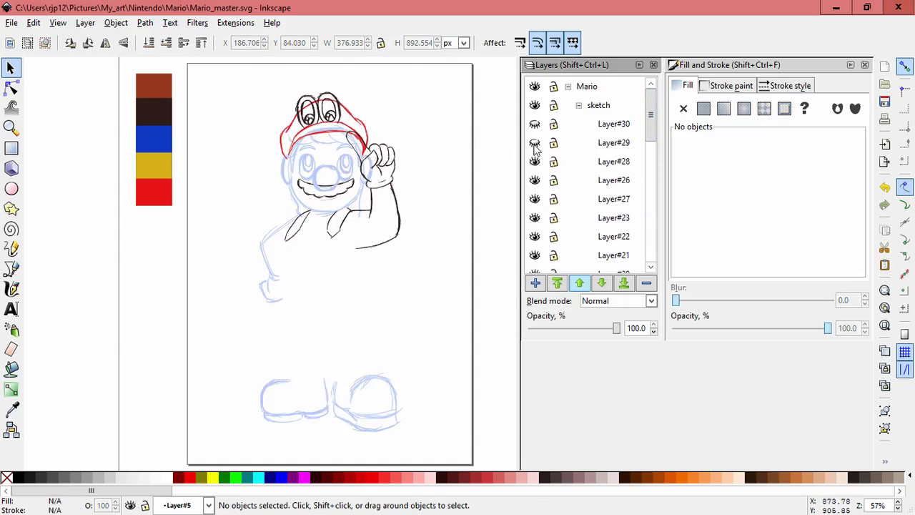
pyautogui.click(535, 180)
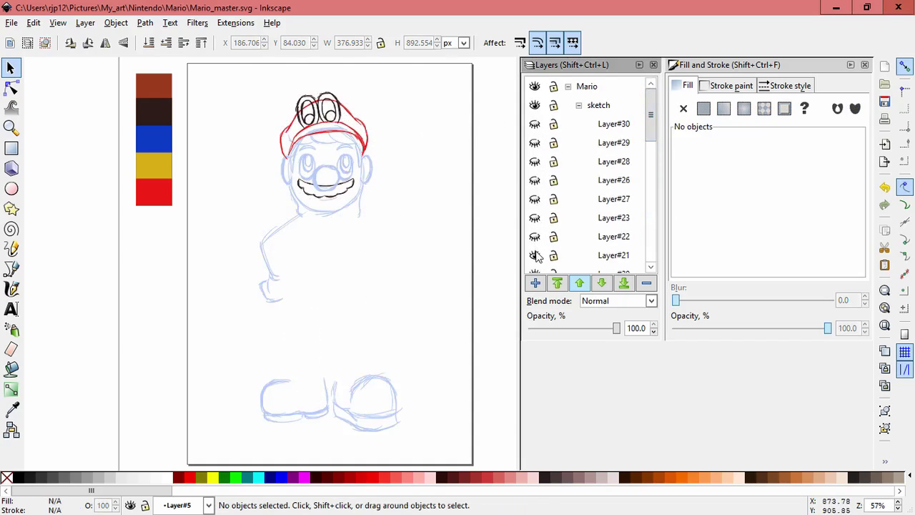
pyautogui.moveTo(649, 136); pyautogui.dragTo(651, 172)
pyautogui.click(534, 139)
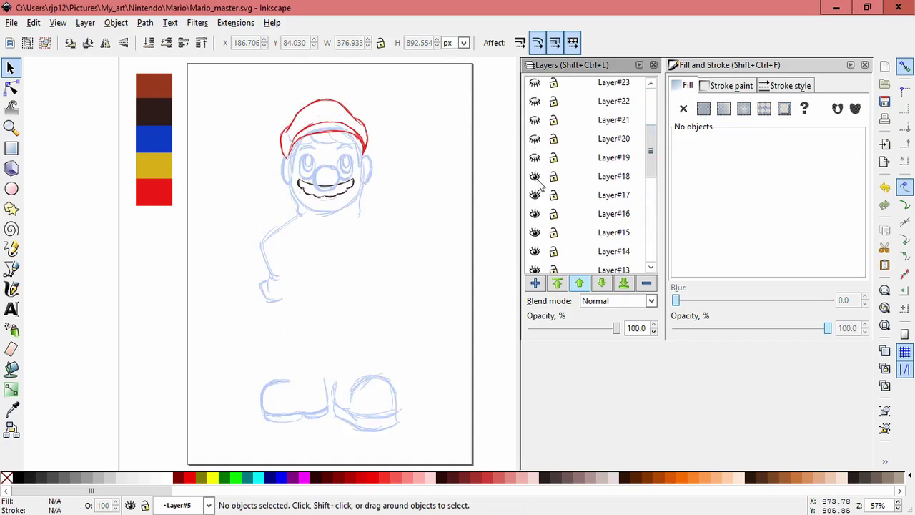
# - Recolour all visible face, arm and shoe sketch strokes with the dark swatch #2d1b1b
pyautogui.moveTo(217, 95); pyautogui.dragTo(469, 465)
pyautogui.click(17, 412)
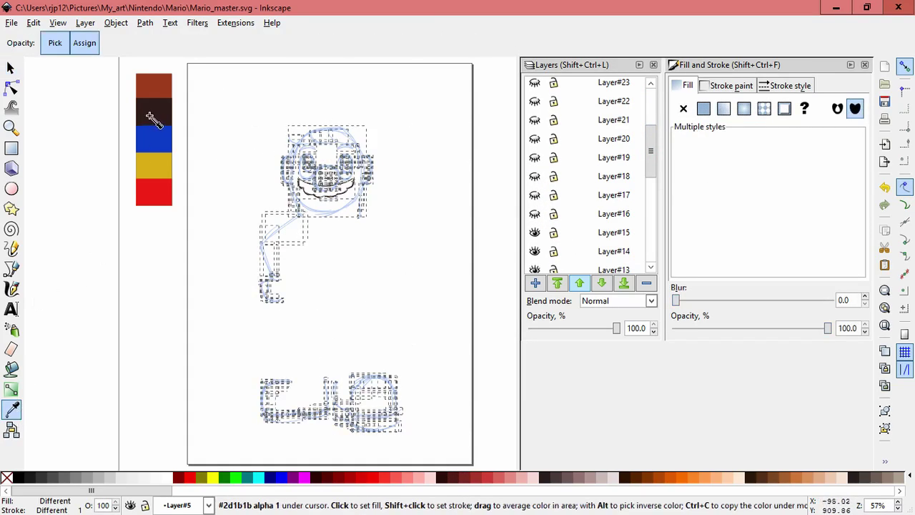
pyautogui.click(152, 115)
pyautogui.click(11, 69)
pyautogui.click(500, 176)
# - Show the outline layers from Layer#16 up to Layer#30 again
pyautogui.moveTo(534, 213); pyautogui.dragTo(537, 140)
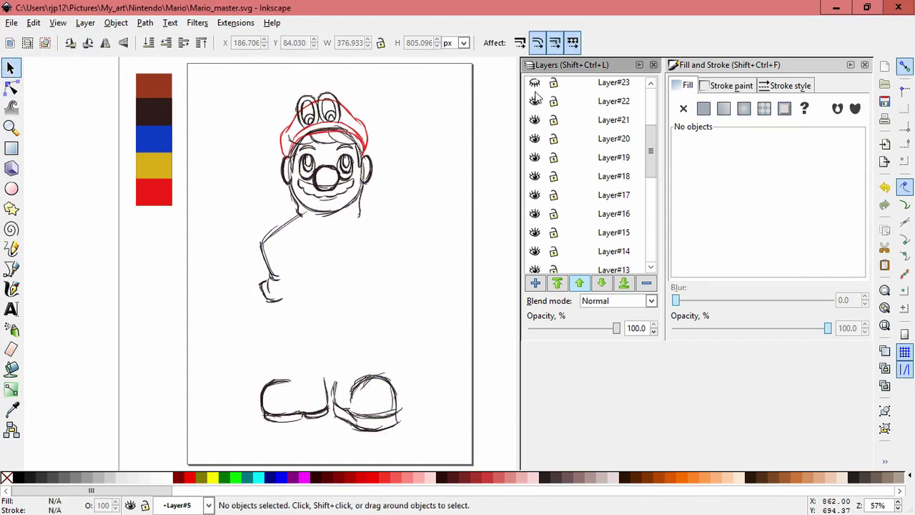
pyautogui.scroll(4, 655, 130)
pyautogui.moveTo(535, 198); pyautogui.dragTo(535, 124)
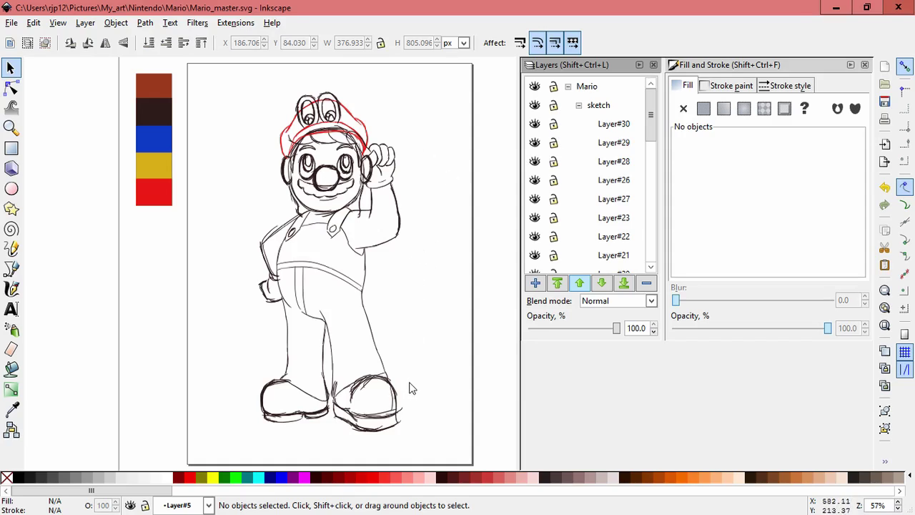
# - Delete the stray overshooting strokes at the outer end of the right-hand shoe's upper sole line
pyautogui.scroll(2, 445, 265)
pyautogui.click(358, 266)
pyautogui.press('Delete')
pyautogui.moveTo(344, 241); pyautogui.dragTo(359, 264)
pyautogui.press('Delete')
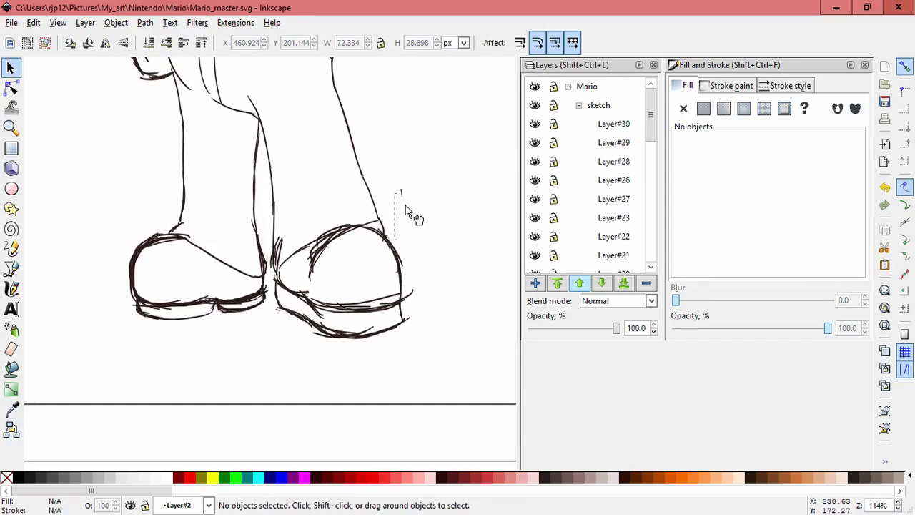
pyautogui.moveTo(413, 309); pyautogui.dragTo(431, 245)
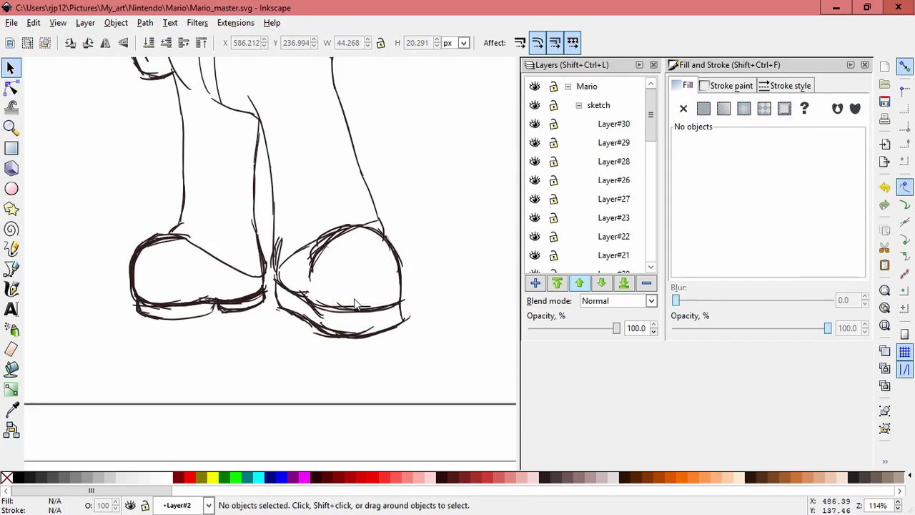
# - Pull the duplicate strokes off the right-hand shoe's upper sole line and delete them
pyautogui.moveTo(350, 309); pyautogui.dragTo(450, 203)
pyautogui.press('Delete')
pyautogui.moveTo(318, 314); pyautogui.dragTo(491, 191)
pyautogui.press('Delete')
pyautogui.moveTo(329, 315)
pyautogui.mouseDown()
pyautogui.moveTo(490, 196)
pyautogui.moveTo(496, 182)
pyautogui.moveTo(463, 221)
pyautogui.moveTo(473, 194)
pyautogui.moveTo(483, 214)
pyautogui.mouseUp()
pyautogui.press('Delete')
pyautogui.press('Delete')
pyautogui.press('Delete')
# - Undo moving the right-hand shoe's upper edge stroke and delete the loose stroke pulled out beside the shoe
pyautogui.click(342, 279)
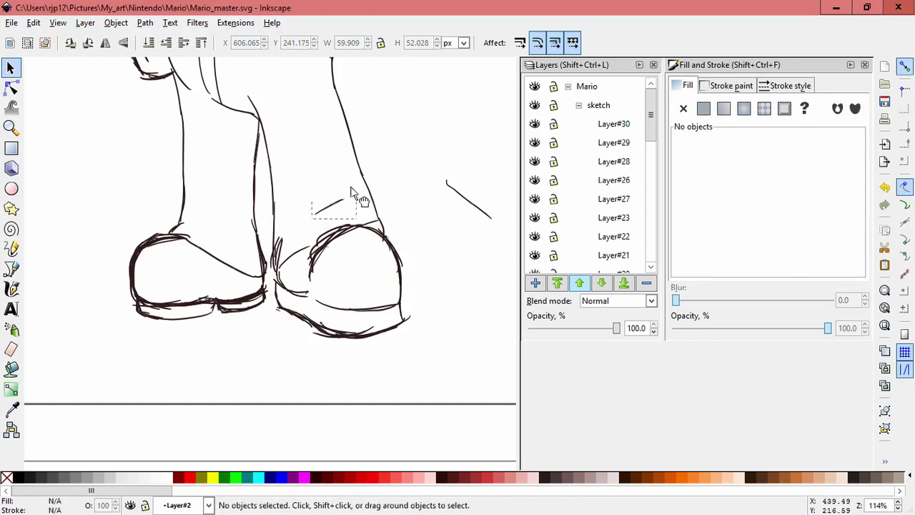
pyautogui.moveTo(351, 187); pyautogui.dragTo(449, 126)
pyautogui.hotkey('ctrl', 'z')
pyautogui.click(463, 205)
pyautogui.click(477, 210)
pyautogui.press('Delete')
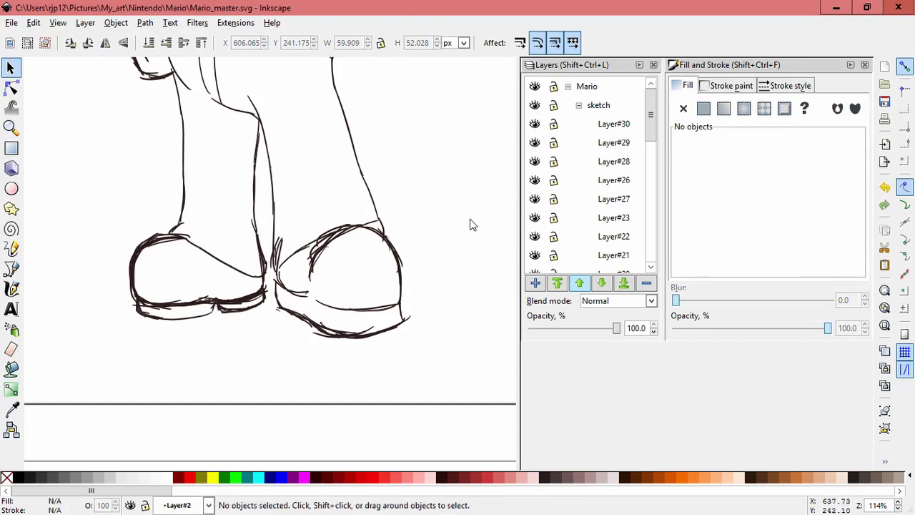
# - Try to pull overlapping strokes off the right-hand shoe's toe curve and undo the moves
pyautogui.moveTo(354, 238); pyautogui.dragTo(474, 163)
pyautogui.hotkey('ctrl', 'z')
pyautogui.click(412, 226)
pyautogui.moveTo(292, 193)
pyautogui.mouseDown()
pyautogui.moveTo(424, 302)
pyautogui.moveTo(407, 292)
pyautogui.moveTo(416, 290)
pyautogui.mouseUp()
pyautogui.click(362, 268)
pyautogui.moveTo(349, 213); pyautogui.dragTo(333, 210)
pyautogui.click(425, 190)
pyautogui.hotkey('ctrl', 'z')
# - Move the duplicate curved strokes of the right-hand shoe's toe out beside the drawing
pyautogui.click(353, 243)
pyautogui.moveTo(311, 259); pyautogui.dragTo(461, 156)
pyautogui.moveTo(311, 275); pyautogui.dragTo(469, 167)
pyautogui.moveTo(338, 243)
pyautogui.mouseDown()
pyautogui.moveTo(361, 269)
pyautogui.moveTo(466, 190)
pyautogui.mouseUp()
pyautogui.moveTo(314, 255)
pyautogui.mouseDown()
pyautogui.moveTo(463, 153)
pyautogui.moveTo(480, 251)
pyautogui.mouseUp()
pyautogui.moveTo(436, 212); pyautogui.dragTo(300, 272)
pyautogui.click(417, 245)
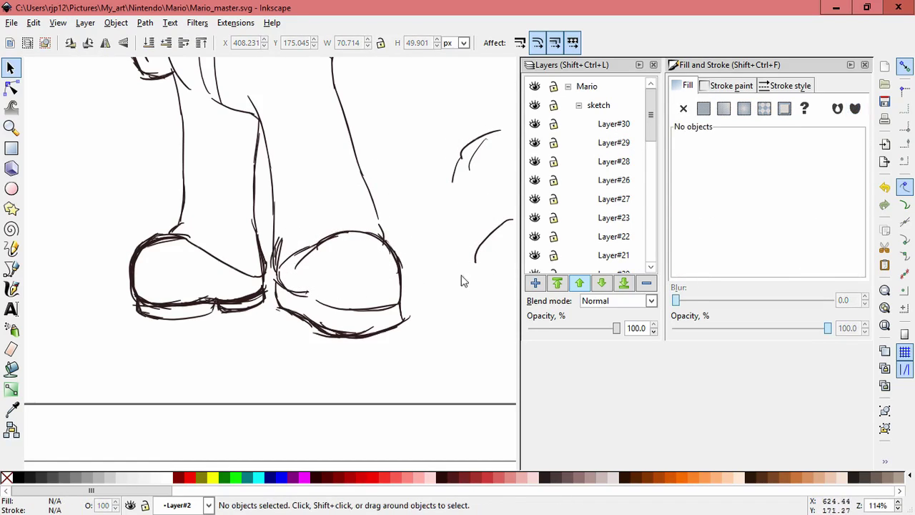
# - Pull a duplicate stroke off the right-hand shoe's lower sole edge and delete all loose strokes beside the shoe
pyautogui.moveTo(322, 336); pyautogui.dragTo(467, 275)
pyautogui.hotkey('ctrl', 'z')
pyautogui.click(310, 350)
pyautogui.moveTo(315, 338)
pyautogui.mouseDown()
pyautogui.moveTo(343, 394)
pyautogui.moveTo(454, 286)
pyautogui.mouseUp()
pyautogui.press('space')
pyautogui.moveTo(457, 219); pyautogui.dragTo(368, 235)
pyautogui.moveTo(335, 141); pyautogui.dragTo(455, 356)
pyautogui.press('Delete')
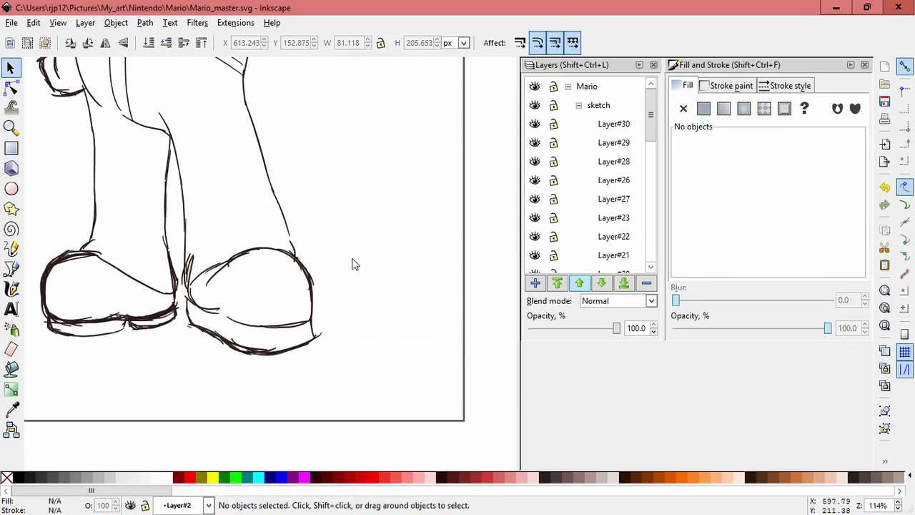
# - Thin out the right-hand shoe's lower sole edge by pulling its overlapping strokes aside and deleting them
pyautogui.press('space')
pyautogui.moveTo(342, 194); pyautogui.dragTo(382, 191)
pyautogui.moveTo(358, 331)
pyautogui.mouseDown()
pyautogui.moveTo(426, 281)
pyautogui.moveTo(469, 174)
pyautogui.moveTo(448, 184)
pyautogui.mouseUp()
pyautogui.press('Delete')
pyautogui.moveTo(306, 346)
pyautogui.mouseDown()
pyautogui.moveTo(338, 310)
pyautogui.moveTo(465, 231)
pyautogui.moveTo(450, 200)
pyautogui.moveTo(461, 195)
pyautogui.mouseUp()
pyautogui.moveTo(293, 347)
pyautogui.mouseDown()
pyautogui.moveTo(346, 292)
pyautogui.moveTo(456, 235)
pyautogui.mouseUp()
pyautogui.press('space')
pyautogui.moveTo(433, 271); pyautogui.dragTo(372, 267)
pyautogui.moveTo(334, 146); pyautogui.dragTo(475, 280)
pyautogui.press('Delete')
# - Select the right-hand shoe's lower sole strokes together and move them slightly up toward the shoe
pyautogui.press('space')
pyautogui.moveTo(330, 284); pyautogui.dragTo(434, 309)
pyautogui.moveTo(444, 415); pyautogui.dragTo(263, 334)
pyautogui.moveTo(332, 377); pyautogui.dragTo(332, 370)
pyautogui.click(420, 158)
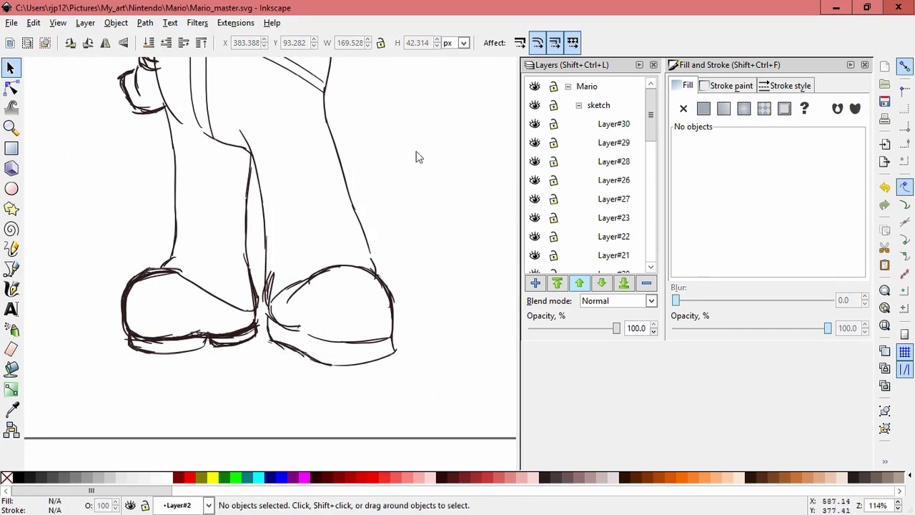
# - Delete the redundant short strokes between the inner trouser leg and the right-hand shoe, keeping the leg outline on Layer#29
pyautogui.click(293, 243)
pyautogui.click(270, 309)
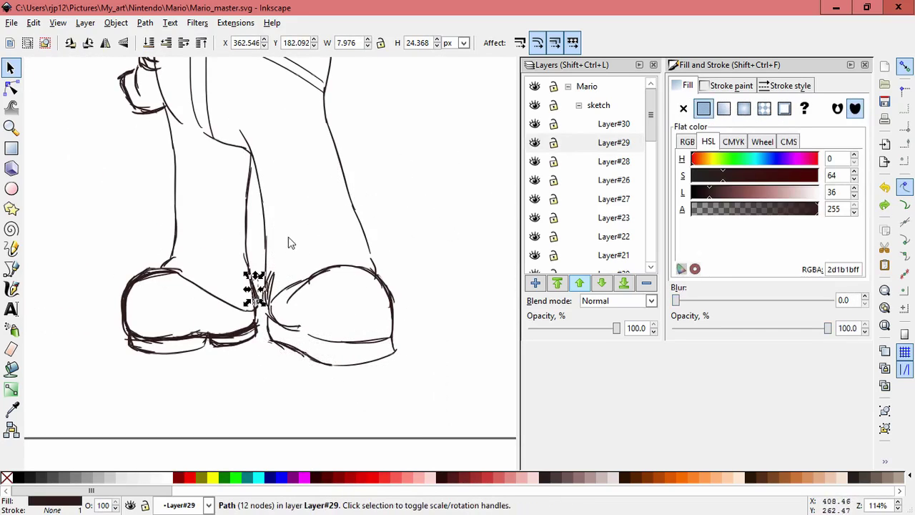
pyautogui.click(309, 253)
pyautogui.moveTo(290, 254); pyautogui.dragTo(426, 172)
pyautogui.press('Delete')
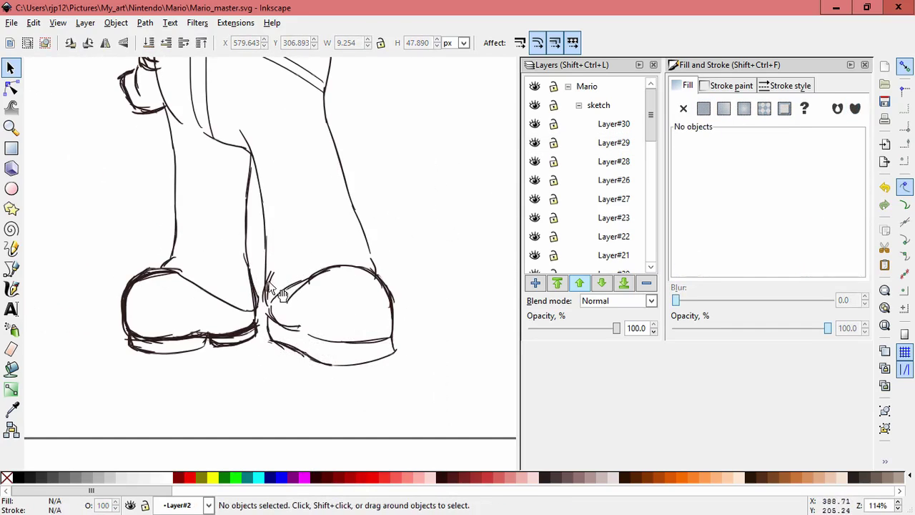
pyautogui.moveTo(343, 217); pyautogui.dragTo(441, 171)
pyautogui.press('Delete')
pyautogui.moveTo(268, 277); pyautogui.dragTo(416, 193)
pyautogui.hotkey('ctrl', 'z')
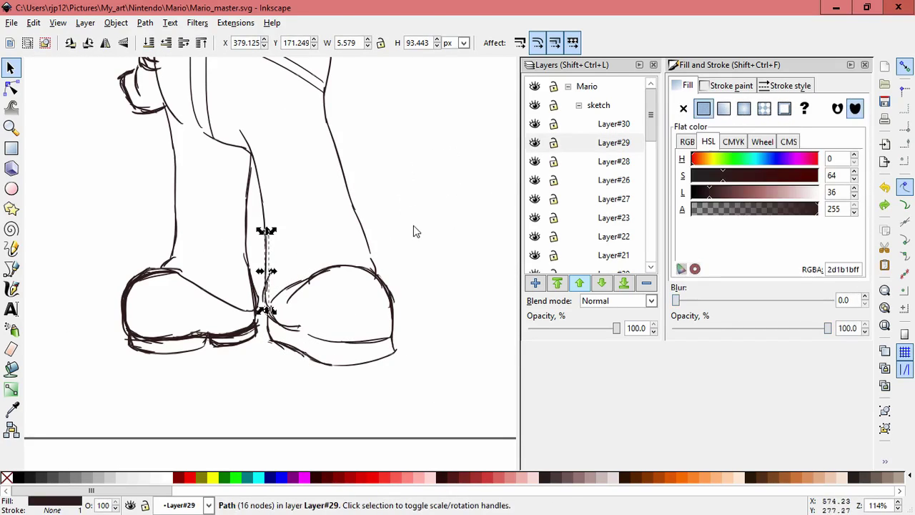
pyautogui.click(413, 225)
pyautogui.moveTo(270, 274); pyautogui.dragTo(440, 176)
pyautogui.press('Delete')
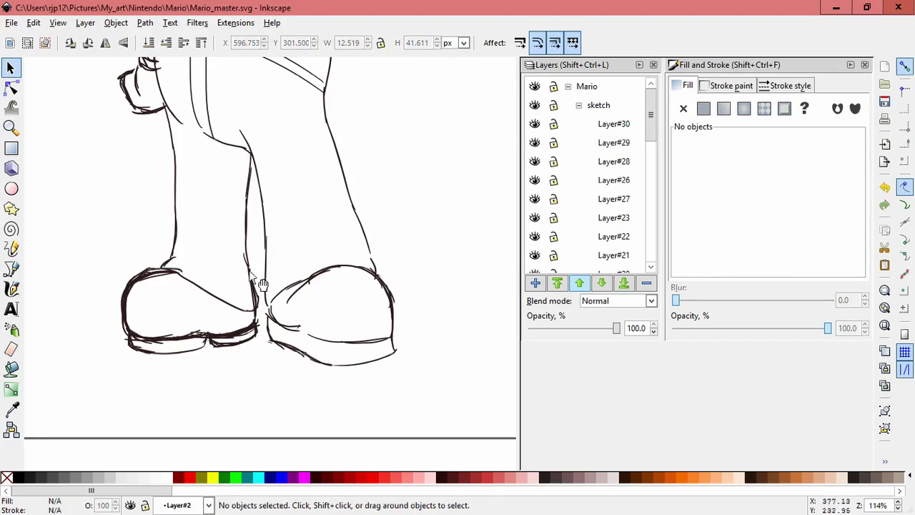
# - Delete the overlapping strokes along the top and outer curve of the left-hand shoe's toe
pyautogui.click(64, 271)
pyautogui.press('Delete')
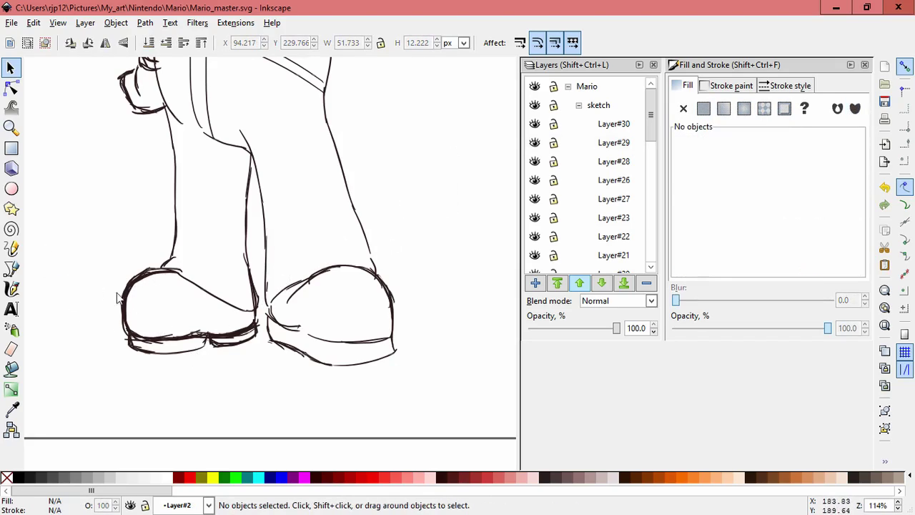
pyautogui.press('Delete')
pyautogui.moveTo(153, 278)
pyautogui.mouseDown()
pyautogui.moveTo(156, 311)
pyautogui.moveTo(54, 280)
pyautogui.mouseUp()
pyautogui.press('Delete')
pyautogui.click(110, 308)
pyautogui.press('Delete')
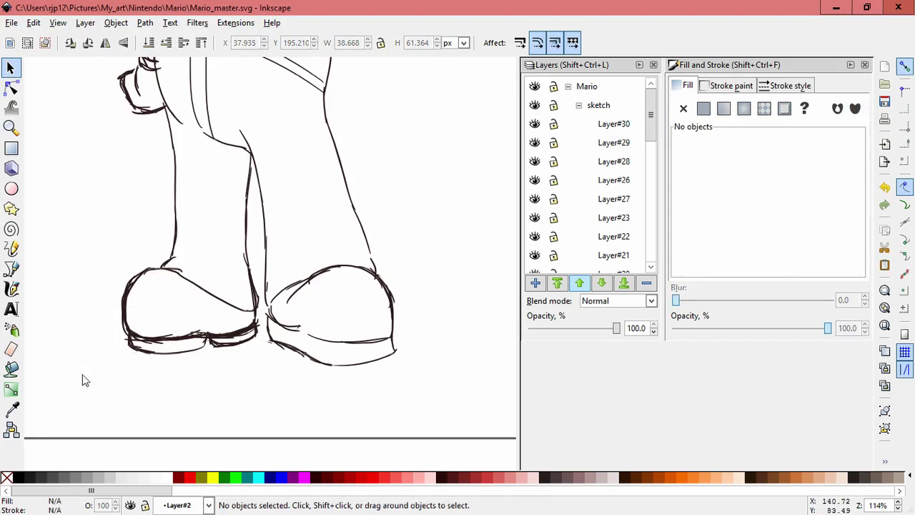
pyautogui.moveTo(124, 337); pyautogui.dragTo(31, 213)
pyautogui.press('Delete')
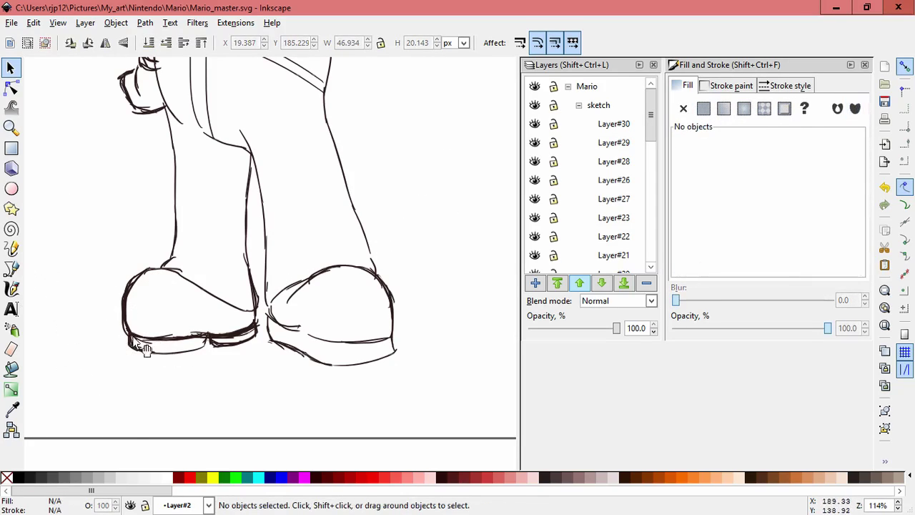
# - Delete duplicate strokes at the outer corner of the left-hand shoe's sole, undoing the last removal on the sole line
pyautogui.moveTo(143, 345)
pyautogui.mouseDown()
pyautogui.moveTo(72, 322)
pyautogui.moveTo(151, 345)
pyautogui.moveTo(71, 336)
pyautogui.mouseUp()
pyautogui.press('Delete')
pyautogui.click(150, 346)
pyautogui.press('Delete')
pyautogui.press('Escape')
pyautogui.hotkey('ctrl', 'z')
pyautogui.click(146, 392)
pyautogui.click(153, 346)
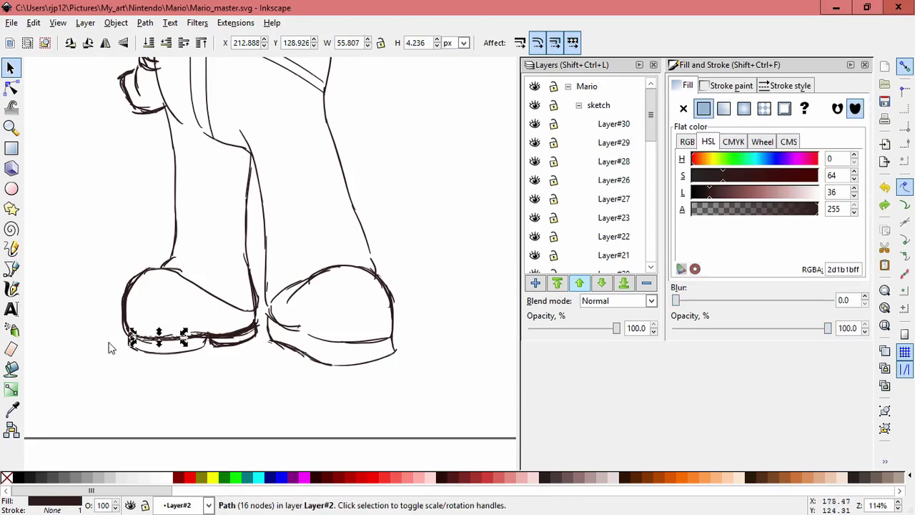
# - Remove the extra curve and the short vertical stroke at the left-hand shoe's outer sole corner, keeping the thick toe stroke
pyautogui.keyDown('ctrl'); pyautogui.scroll(5, 143, 374); pyautogui.keyUp('ctrl')
pyautogui.click(243, 244)
pyautogui.press('Escape')
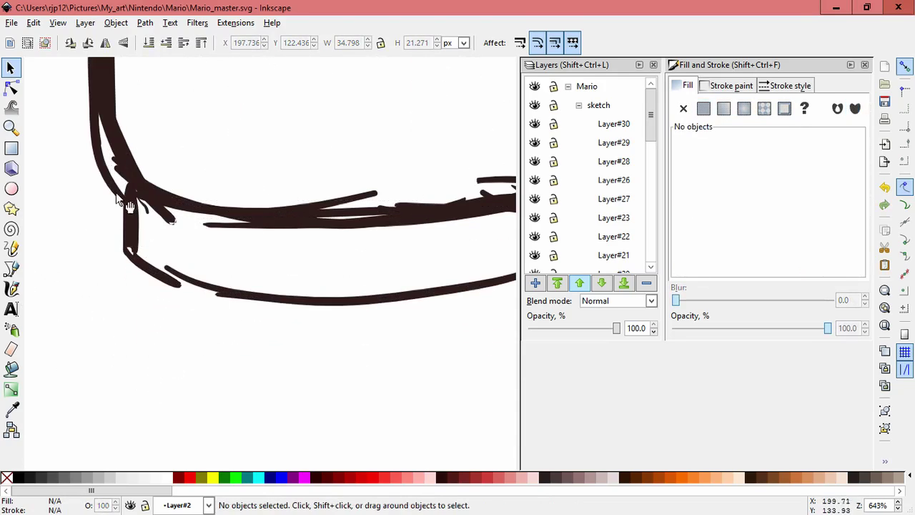
pyautogui.click(175, 246)
pyautogui.hotkey('ctrl', 'z')
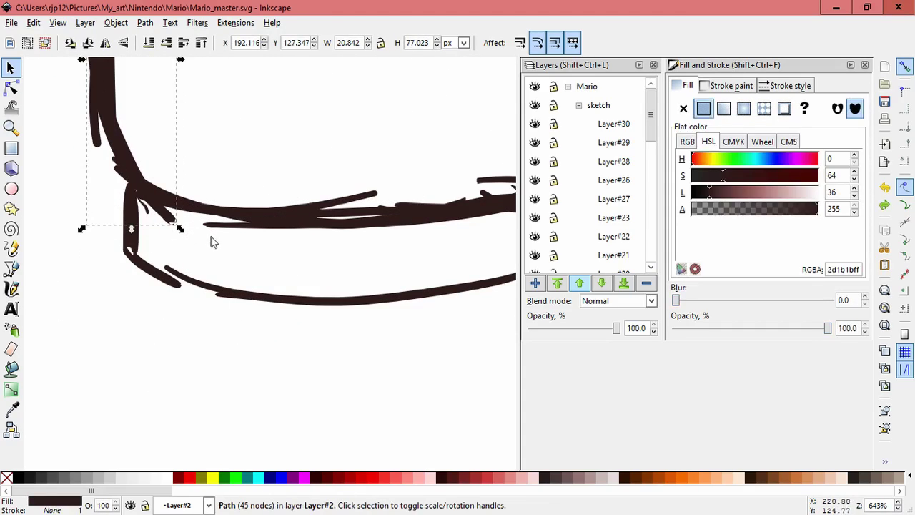
pyautogui.moveTo(146, 213)
pyautogui.mouseDown()
pyautogui.moveTo(172, 238)
pyautogui.moveTo(84, 286)
pyautogui.mouseUp()
pyautogui.press('Delete')
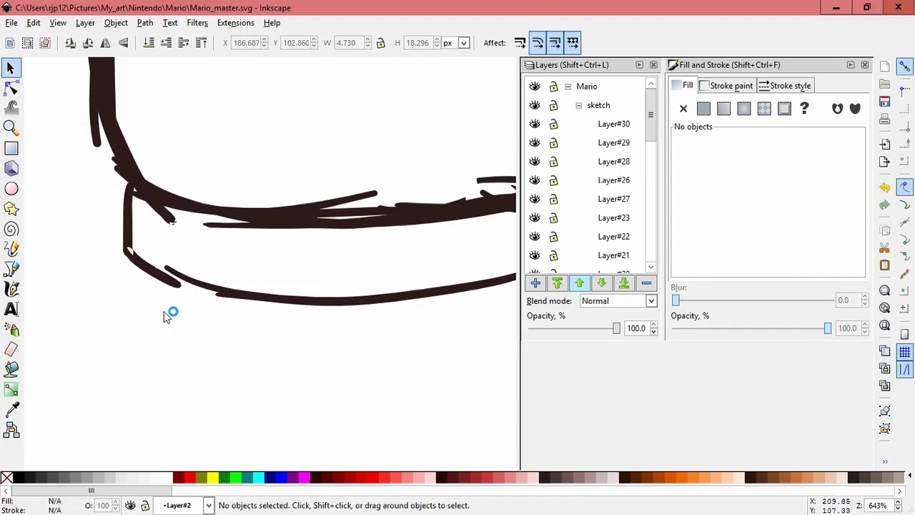
# - Pull the thick outer toe stroke off the left-hand shoe's sole corner and delete it
pyautogui.click(190, 286)
pyautogui.moveTo(159, 285); pyautogui.dragTo(133, 284)
pyautogui.press('Escape')
pyautogui.moveTo(168, 216); pyautogui.dragTo(131, 348)
pyautogui.press('Delete')
pyautogui.keyDown('shift'); pyautogui.middleClick(227, 351); pyautogui.keyUp('shift')
pyautogui.keyDown('shift'); pyautogui.middleClick(227, 351); pyautogui.keyUp('shift')
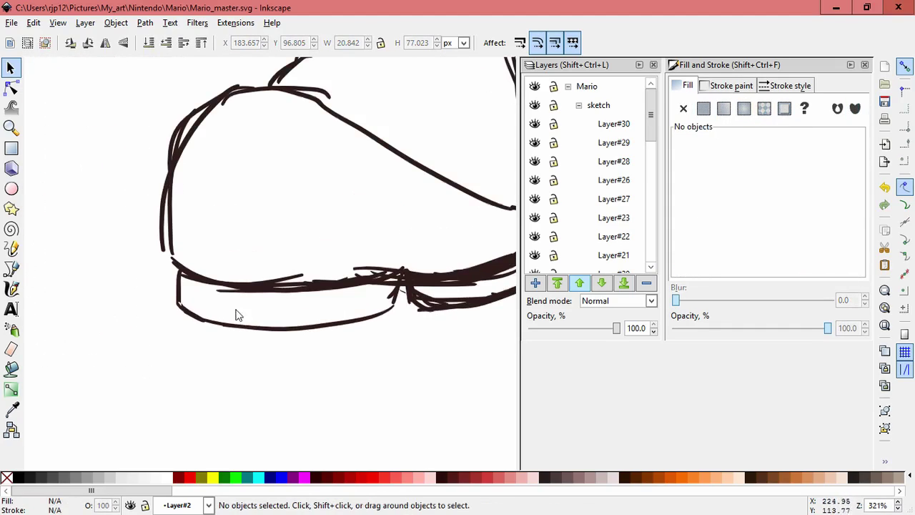
# - Reduce the left-hand shoe's toe outline to a single clean curve by repositioning it and deleting the remaining rough strokes
pyautogui.moveTo(218, 270); pyautogui.dragTo(191, 324)
pyautogui.click(172, 217)
pyautogui.moveTo(214, 137); pyautogui.dragTo(206, 154)
pyautogui.moveTo(129, 312); pyautogui.dragTo(137, 317)
pyautogui.moveTo(159, 175)
pyautogui.mouseDown()
pyautogui.moveTo(47, 132)
pyautogui.moveTo(70, 137)
pyautogui.mouseUp()
pyautogui.press('Delete')
pyautogui.press('Delete')
pyautogui.click(186, 173)
pyautogui.moveTo(208, 148); pyautogui.dragTo(213, 163)
pyautogui.click(228, 146)
pyautogui.press('Delete')
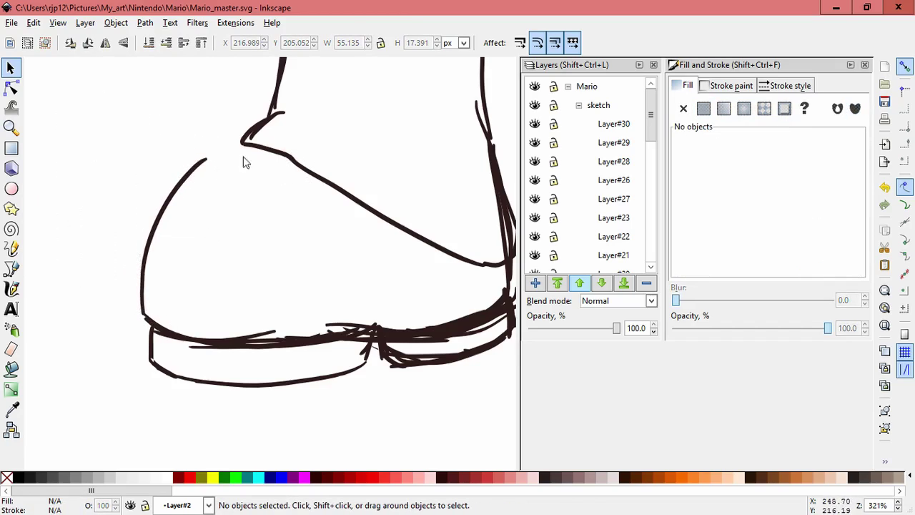
# - Draw a calligraphic stroke closing the gap between the left-hand shoe's toe curve and the trouser cuff
pyautogui.click(15, 293)
pyautogui.moveTo(209, 160); pyautogui.dragTo(263, 151)
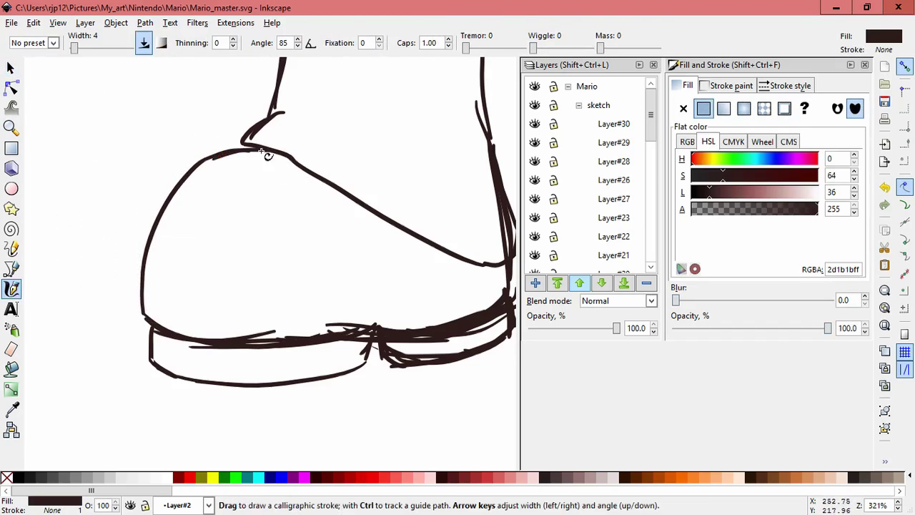
pyautogui.hotkey('ctrl', 'z')
pyautogui.press('space')
pyautogui.moveTo(241, 241); pyautogui.dragTo(137, 200)
pyautogui.click(11, 69)
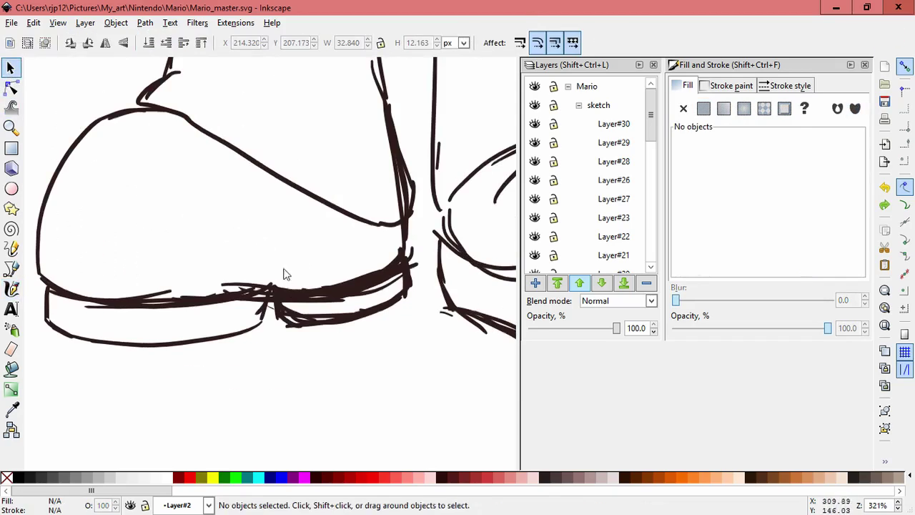
# - Delete the overlapping rough strokes where the left-hand shoe's upper sole line meets the heel notch
pyautogui.moveTo(247, 284); pyautogui.dragTo(223, 239)
pyautogui.click(223, 243)
pyautogui.press('Delete')
pyautogui.click(261, 304)
pyautogui.press('Delete')
pyautogui.click(231, 333)
pyautogui.press('Delete')
pyautogui.press('Delete')
pyautogui.moveTo(163, 304)
pyautogui.mouseDown()
pyautogui.moveTo(180, 341)
pyautogui.moveTo(217, 223)
pyautogui.mouseUp()
pyautogui.hotkey('ctrl', 'z')
# - Delete the remaining doubled strokes along the left-hand shoe's sole line and align the kept stroke with the toe edge
pyautogui.click(173, 323)
pyautogui.moveTo(103, 307); pyautogui.dragTo(164, 221)
pyautogui.press('Delete')
pyautogui.moveTo(164, 308); pyautogui.dragTo(222, 234)
pyautogui.press('Delete')
pyautogui.moveTo(136, 303); pyautogui.dragTo(220, 379)
pyautogui.press('Delete')
pyautogui.click(78, 298)
pyautogui.moveTo(45, 287); pyautogui.dragTo(36, 275)
# - Delete the surplus strokes around the left-hand shoe's heel notch and inside its heel
pyautogui.moveTo(173, 271)
pyautogui.mouseDown()
pyautogui.moveTo(211, 292)
pyautogui.moveTo(216, 277)
pyautogui.moveTo(219, 287)
pyautogui.moveTo(188, 302)
pyautogui.moveTo(131, 305)
pyautogui.mouseUp()
pyautogui.click(195, 287)
pyautogui.hotkey('ctrl', 'z')
pyautogui.click(228, 303)
pyautogui.moveTo(228, 298); pyautogui.dragTo(269, 417)
pyautogui.press('Delete')
pyautogui.moveTo(233, 310); pyautogui.dragTo(274, 406)
pyautogui.moveTo(300, 305)
pyautogui.mouseDown()
pyautogui.moveTo(327, 341)
pyautogui.moveTo(351, 435)
pyautogui.moveTo(379, 328)
pyautogui.mouseUp()
pyautogui.press('Delete')
# - Remove the doubled strokes on the lower heel of the left-hand shoe, keeping one curve from the notch
pyautogui.moveTo(292, 324)
pyautogui.mouseDown()
pyautogui.moveTo(309, 412)
pyautogui.moveTo(281, 405)
pyautogui.moveTo(285, 389)
pyautogui.mouseUp()
pyautogui.press('Delete')
pyautogui.press('Delete')
pyautogui.moveTo(292, 325)
pyautogui.mouseDown()
pyautogui.moveTo(313, 381)
pyautogui.moveTo(288, 370)
pyautogui.moveTo(291, 388)
pyautogui.mouseUp()
pyautogui.hotkey('ctrl', 'z')
pyautogui.press('Delete')
pyautogui.moveTo(277, 294)
pyautogui.mouseDown()
pyautogui.moveTo(290, 322)
pyautogui.moveTo(276, 312)
pyautogui.mouseUp()
pyautogui.hotkey('ctrl', 'z')
pyautogui.click(294, 324)
pyautogui.click(333, 304)
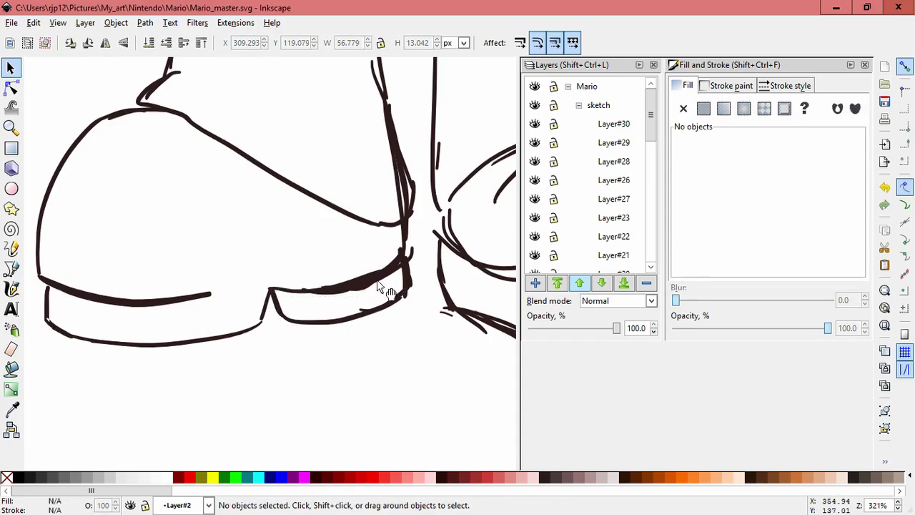
# - Thin the left-hand shoe's upper heel line to a single curve by deleting its thick overlapping strokes and repositioning the kept one
pyautogui.moveTo(377, 280)
pyautogui.mouseDown()
pyautogui.moveTo(298, 240)
pyautogui.moveTo(267, 244)
pyautogui.mouseUp()
pyautogui.press('Delete')
pyautogui.hotkey('ctrl', 'z')
pyautogui.click(367, 339)
pyautogui.moveTo(389, 277); pyautogui.dragTo(411, 382)
pyautogui.press('Delete')
pyautogui.press('Delete')
pyautogui.moveTo(385, 282); pyautogui.dragTo(400, 345)
pyautogui.click(380, 270)
pyautogui.moveTo(389, 265); pyautogui.dragTo(408, 255)
# - Stretch and nudge the left-hand shoe's long sole stroke to join the heel notch
pyautogui.click(350, 303)
pyautogui.click(209, 294)
pyautogui.moveTo(216, 293)
pyautogui.mouseDown()
pyautogui.moveTo(280, 292)
pyautogui.moveTo(264, 292)
pyautogui.moveTo(278, 268)
pyautogui.mouseUp()
pyautogui.moveTo(153, 263); pyautogui.dragTo(153, 273)
pyautogui.click(271, 293)
pyautogui.moveTo(273, 291); pyautogui.dragTo(273, 293)
pyautogui.click(277, 346)
# - Delete the rough strokes at the back of the left-hand shoe's heel and close the edge with a calligraphic stroke
pyautogui.press('space')
pyautogui.moveTo(412, 220)
pyautogui.mouseDown()
pyautogui.moveTo(389, 303)
pyautogui.moveTo(371, 317)
pyautogui.moveTo(252, 273)
pyautogui.mouseUp()
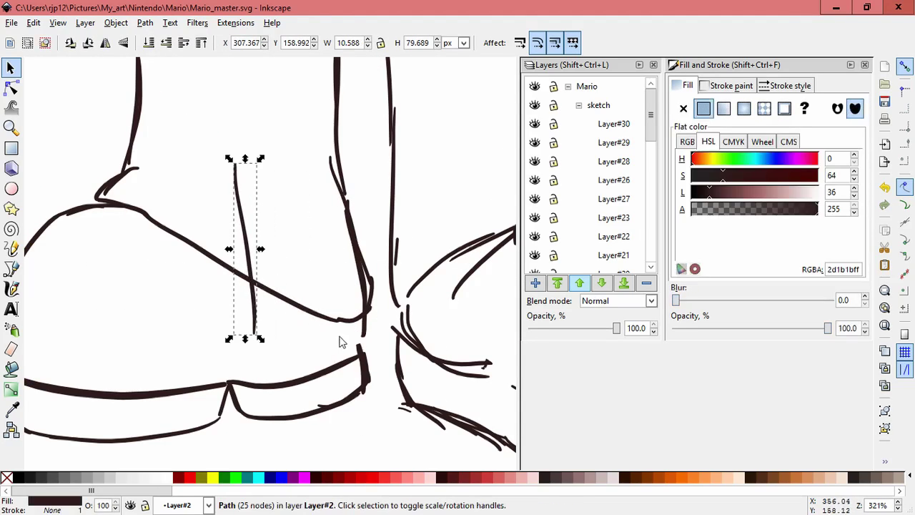
pyautogui.hotkey('ctrl', 'z')
pyautogui.click(365, 347)
pyautogui.moveTo(361, 349); pyautogui.dragTo(358, 367)
pyautogui.moveTo(366, 401)
pyautogui.mouseDown()
pyautogui.moveTo(377, 358)
pyautogui.moveTo(387, 412)
pyautogui.mouseUp()
pyautogui.press('Delete')
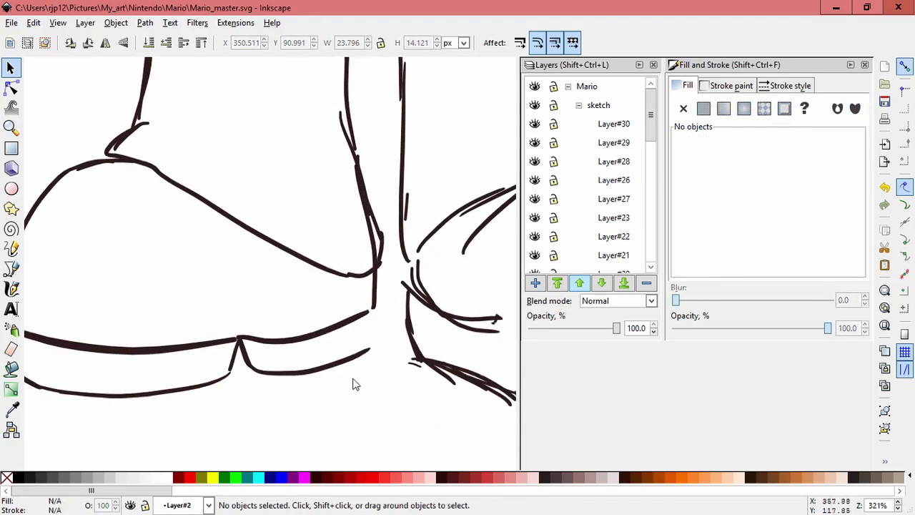
pyautogui.click(11, 289)
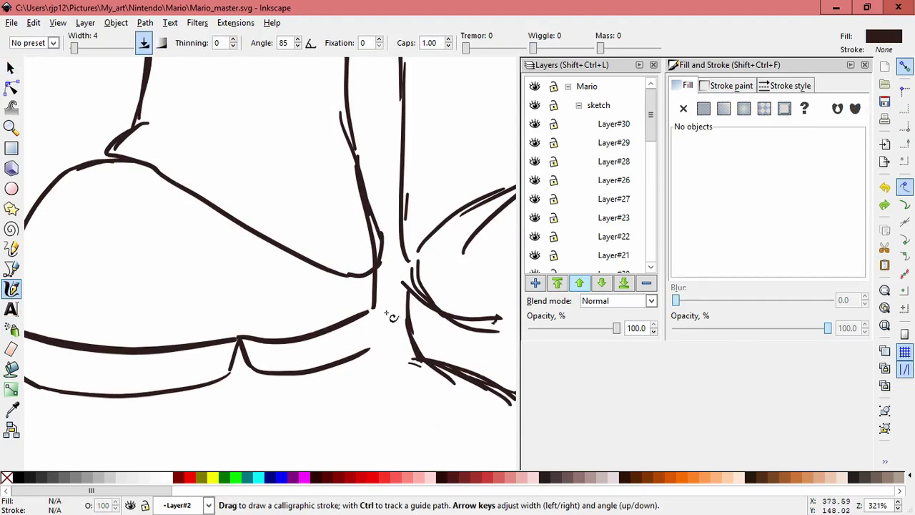
pyautogui.moveTo(372, 309); pyautogui.dragTo(367, 353)
# - Delete the extra inner curve of the right-hand shoe and the short stray mark below its inner sole corner
pyautogui.scroll(-3, 374, 390)
pyautogui.scroll(2, 389, 412)
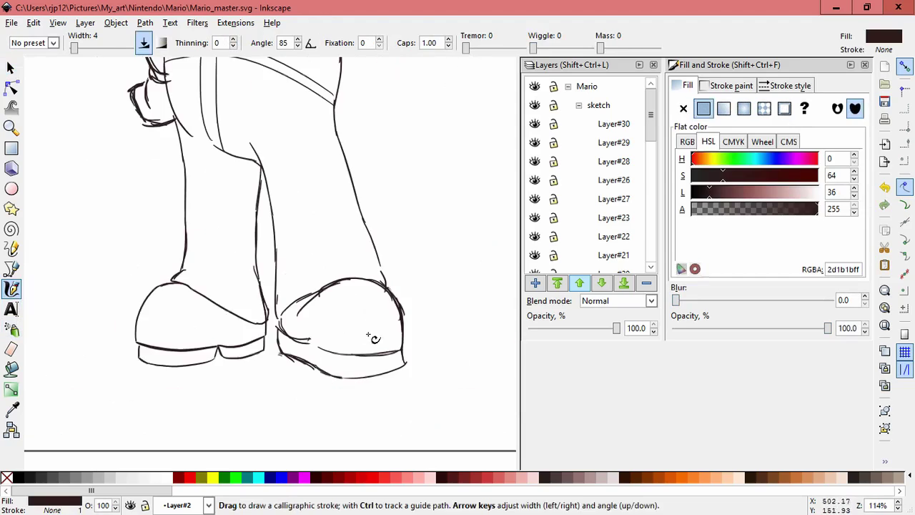
pyautogui.moveTo(317, 384); pyautogui.dragTo(267, 353)
pyautogui.press('s')
pyautogui.moveTo(210, 308); pyautogui.dragTo(286, 336)
pyautogui.press('Delete')
pyautogui.click(190, 401)
pyautogui.press('Delete')
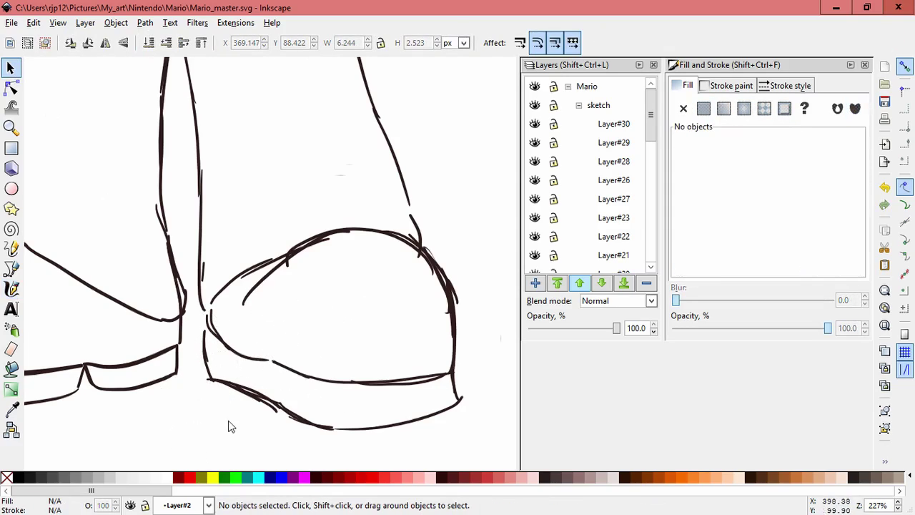
# - Delete the overlapping rough strokes along the right-hand shoe's inner sole edge and settle the remaining corner strokes in place
pyautogui.moveTo(194, 401); pyautogui.dragTo(186, 427)
pyautogui.click(235, 419)
pyautogui.moveTo(268, 406)
pyautogui.mouseDown()
pyautogui.moveTo(222, 452)
pyautogui.moveTo(209, 457)
pyautogui.moveTo(232, 431)
pyautogui.moveTo(188, 456)
pyautogui.mouseUp()
pyautogui.press('Delete')
pyautogui.press('Delete')
pyautogui.moveTo(190, 331); pyautogui.dragTo(266, 403)
pyautogui.click(206, 358)
pyautogui.keyDown('shift'); pyautogui.click(237, 388); pyautogui.keyUp('shift')
pyautogui.moveTo(185, 309); pyautogui.dragTo(207, 334)
pyautogui.click(245, 411)
pyautogui.moveTo(280, 445)
pyautogui.mouseDown()
pyautogui.moveTo(173, 317)
pyautogui.moveTo(193, 308)
pyautogui.mouseUp()
pyautogui.click(205, 324)
pyautogui.moveTo(198, 361); pyautogui.dragTo(198, 354)
pyautogui.click(205, 410)
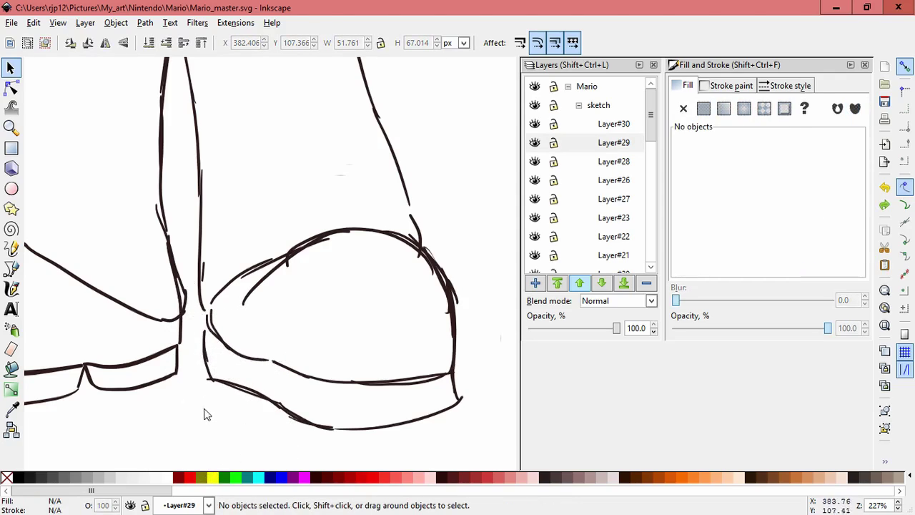
# - Replace the overlapping strokes across the top of the right-hand shoe with a single calligraphic stroke
pyautogui.moveTo(284, 258); pyautogui.dragTo(264, 191)
pyautogui.hotkey('ctrl', 'z')
pyautogui.moveTo(343, 228); pyautogui.dragTo(344, 155)
pyautogui.press('Delete')
pyautogui.click(352, 236)
pyautogui.moveTo(352, 227); pyautogui.dragTo(327, 235)
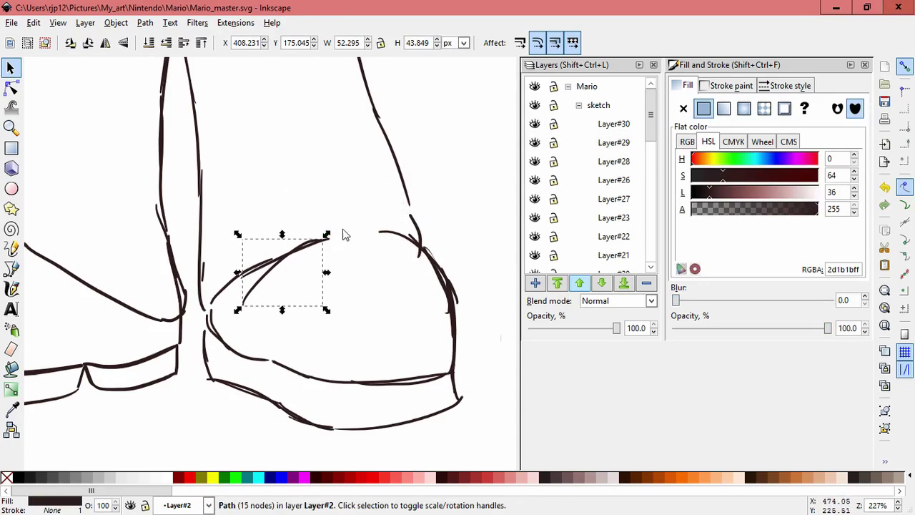
pyautogui.press('c')
pyautogui.moveTo(282, 254); pyautogui.dragTo(393, 233)
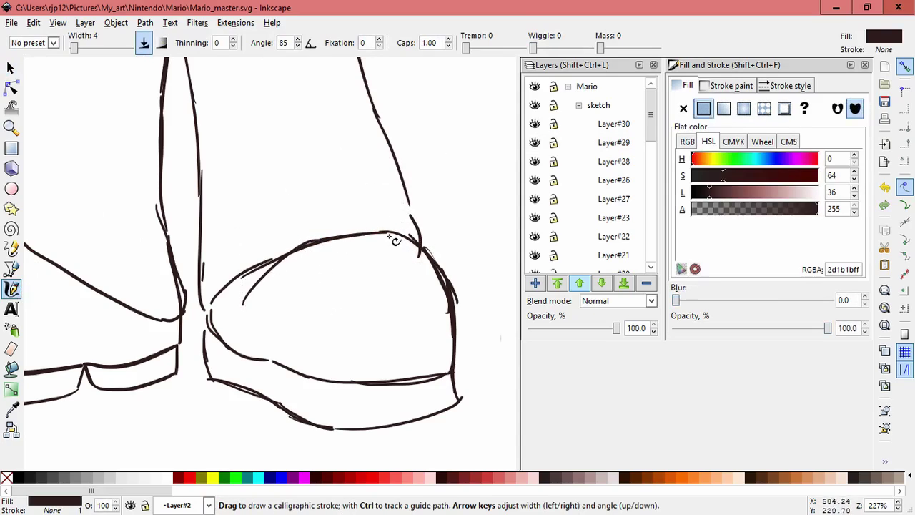
# - Remove the overlapping rough strokes along the right-hand shoe's outer side
pyautogui.click(10, 67)
pyautogui.click(423, 304)
pyautogui.moveTo(448, 314); pyautogui.dragTo(486, 225)
pyautogui.hotkey('ctrl', 'x')
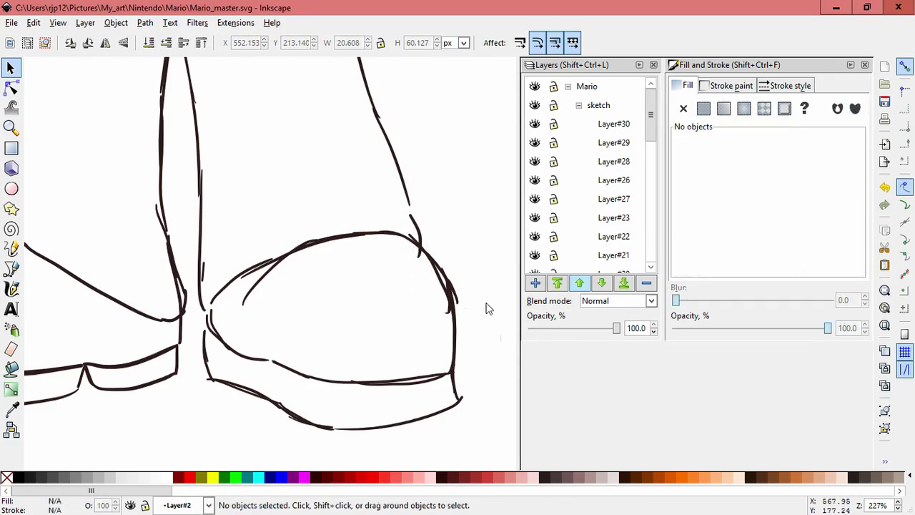
pyautogui.moveTo(437, 278); pyautogui.dragTo(379, 326)
pyautogui.hotkey('ctrl', 'x')
pyautogui.click(455, 297)
pyautogui.moveTo(463, 268); pyautogui.dragTo(488, 256)
pyautogui.hotkey('ctrl', 'x')
pyautogui.hotkey('ctrl', 'x')
pyautogui.moveTo(450, 315); pyautogui.dragTo(506, 222)
pyautogui.press('Delete')
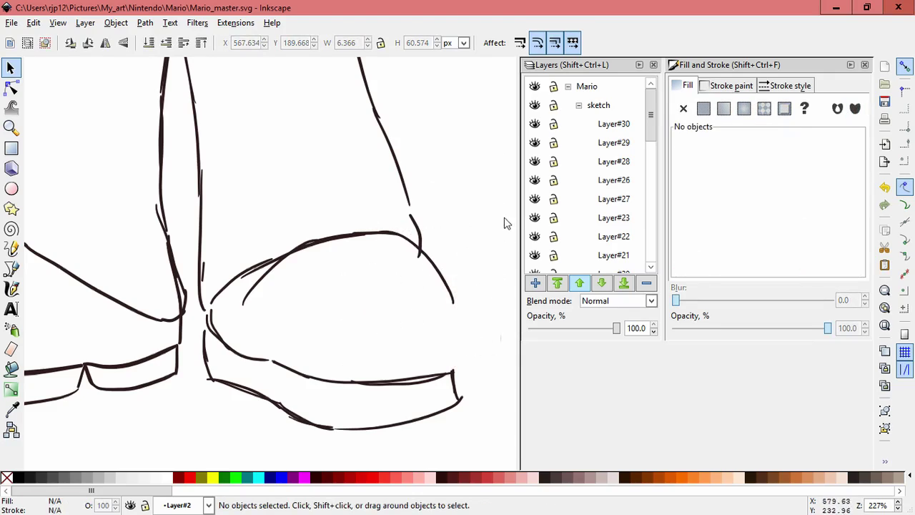
pyautogui.hotkey('ctrl', 'z')
pyautogui.hotkey('ctrl', 'z')
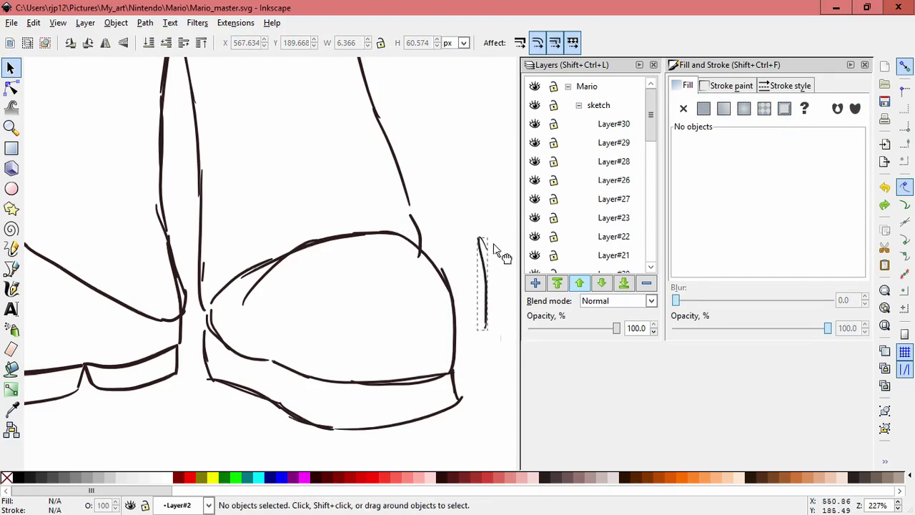
# - Delete the leftover duplicate stroke beside the right-hand shoe and align the kept outer-side curve with the shoe's top outline
pyautogui.moveTo(493, 244); pyautogui.dragTo(501, 204)
pyautogui.press('Delete')
pyautogui.click(451, 287)
pyautogui.moveTo(460, 262); pyautogui.dragTo(463, 273)
pyautogui.click(469, 231)
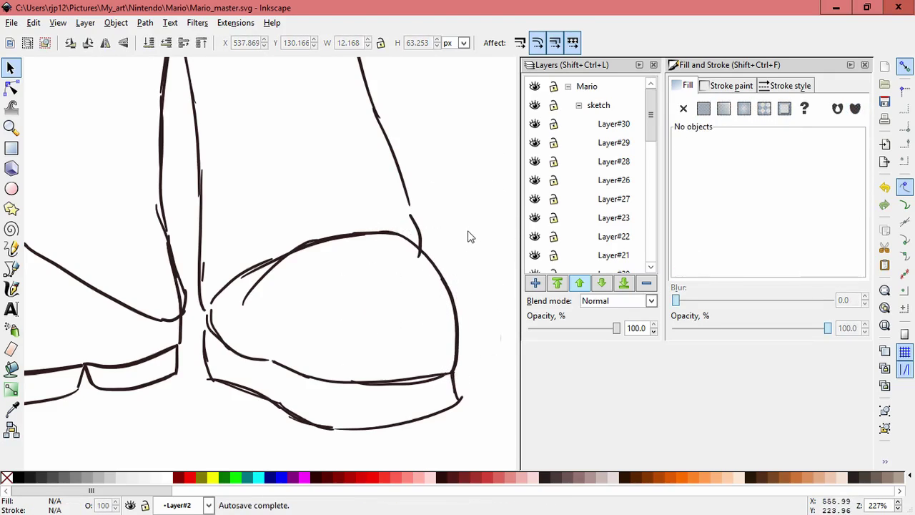
# - Pull the extra outer stroke off the bent arm whose hand rests on the hip and delete it
pyautogui.scroll(-3, 468, 231)
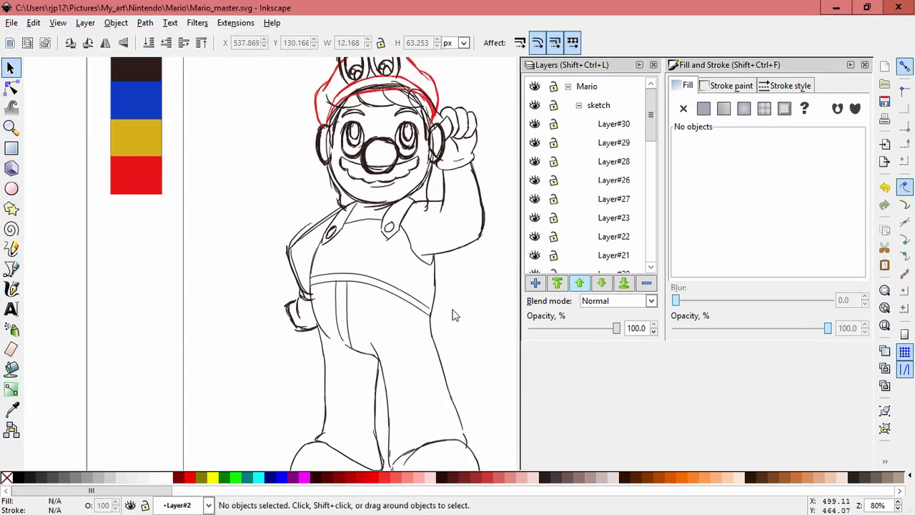
pyautogui.moveTo(298, 232); pyautogui.dragTo(203, 179)
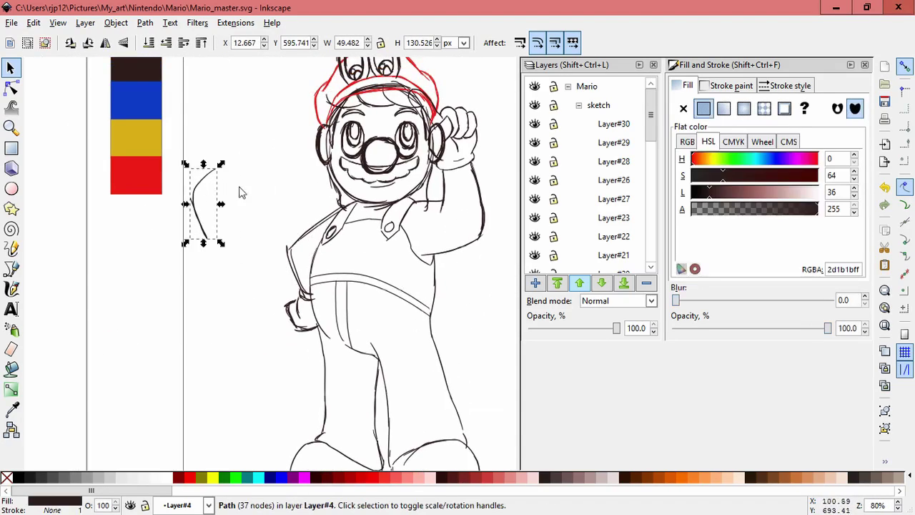
pyautogui.press('Delete')
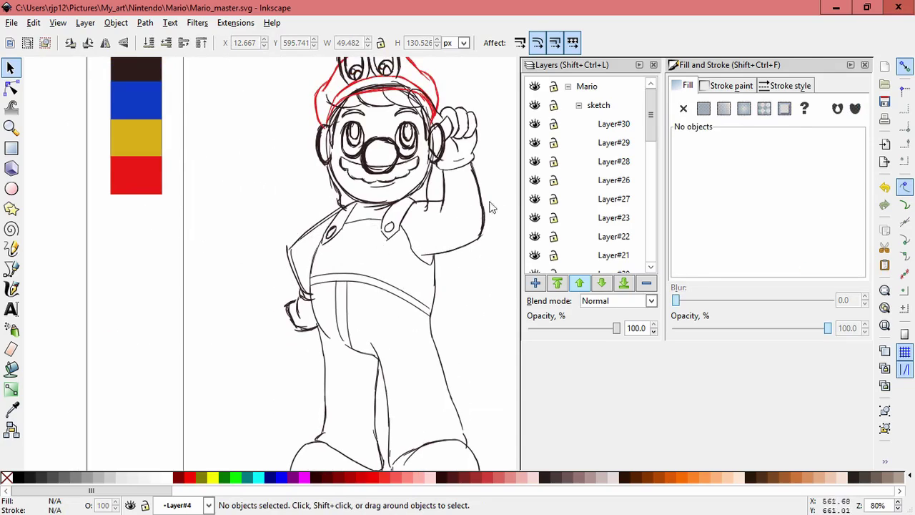
# - Lock the sketch sublayers from Layer#30 down through Layer#2
pyautogui.scroll(2, 442, 210)
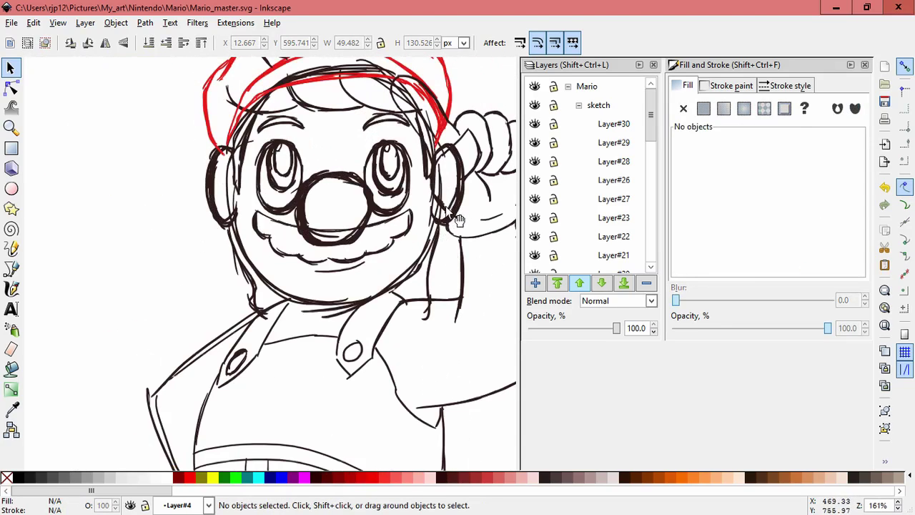
pyautogui.click(553, 124)
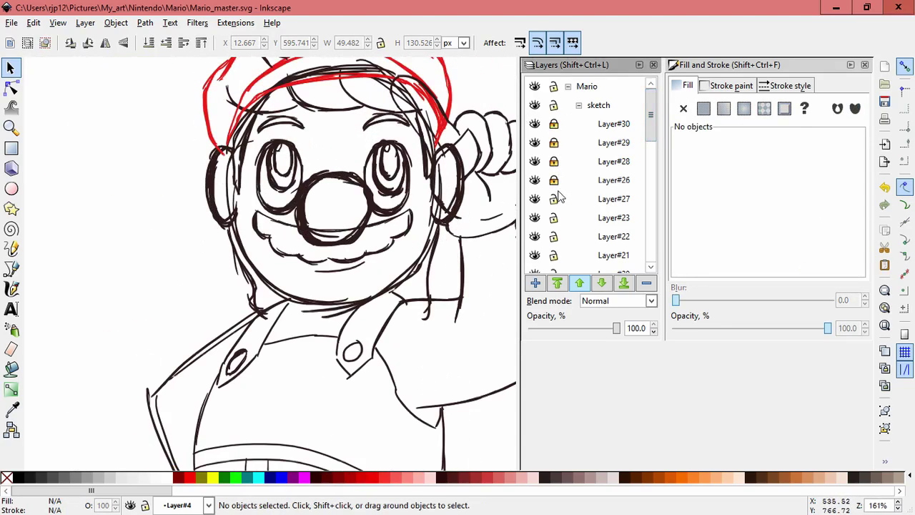
pyautogui.scroll(-4, 653, 128)
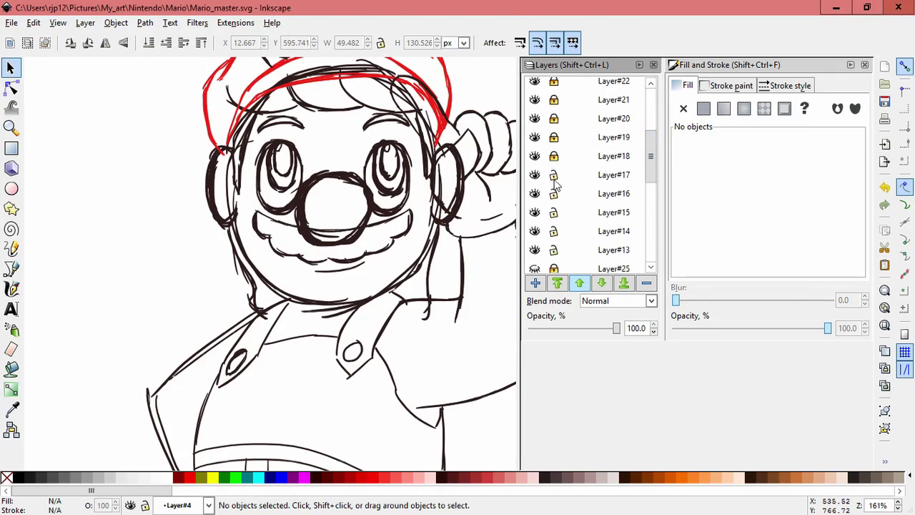
pyautogui.scroll(-5, 636, 183)
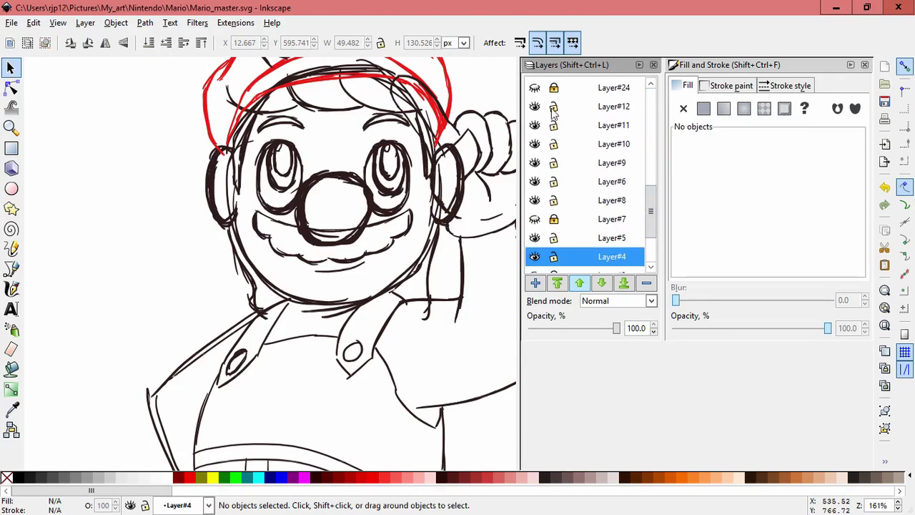
pyautogui.click(554, 255)
pyautogui.scroll(-3, 565, 221)
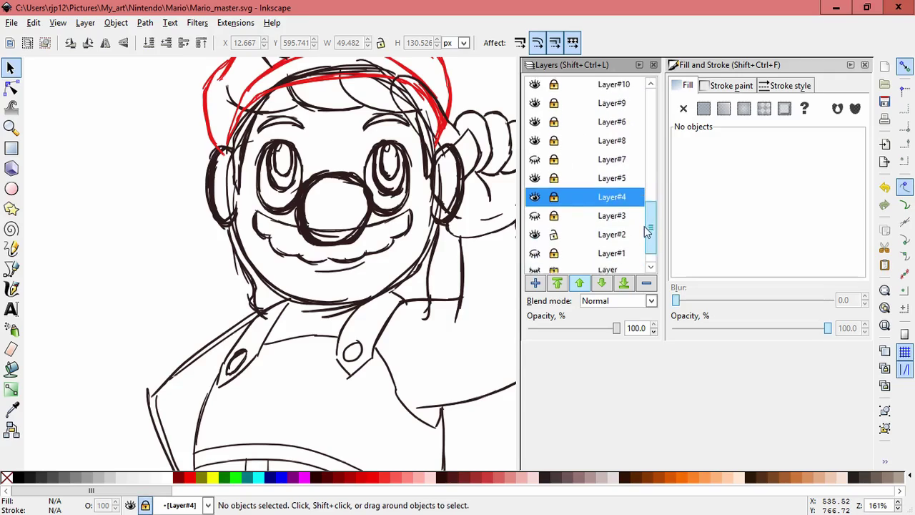
pyautogui.moveTo(648, 229); pyautogui.dragTo(651, 63)
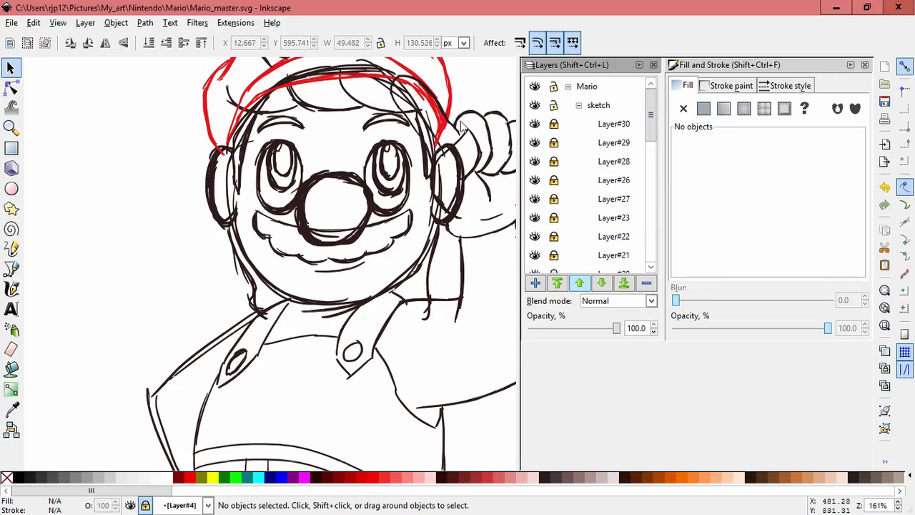
# - Hide the sketch sublayers from Layer#30 down to Layer#16
pyautogui.click(535, 125)
pyautogui.click(535, 143)
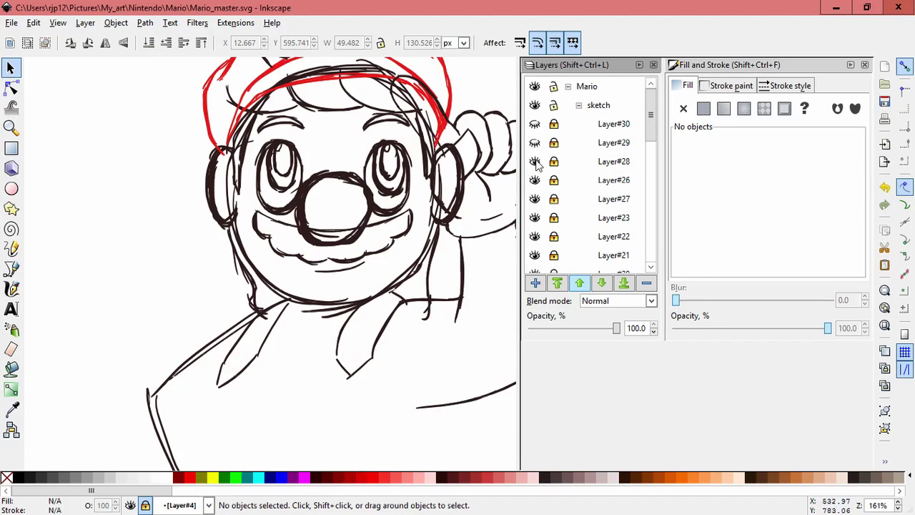
pyautogui.click(535, 162)
pyautogui.click(535, 181)
pyautogui.click(536, 201)
pyautogui.moveTo(652, 138); pyautogui.dragTo(652, 168)
pyautogui.click(534, 163)
pyautogui.click(536, 182)
pyautogui.click(538, 200)
pyautogui.click(537, 220)
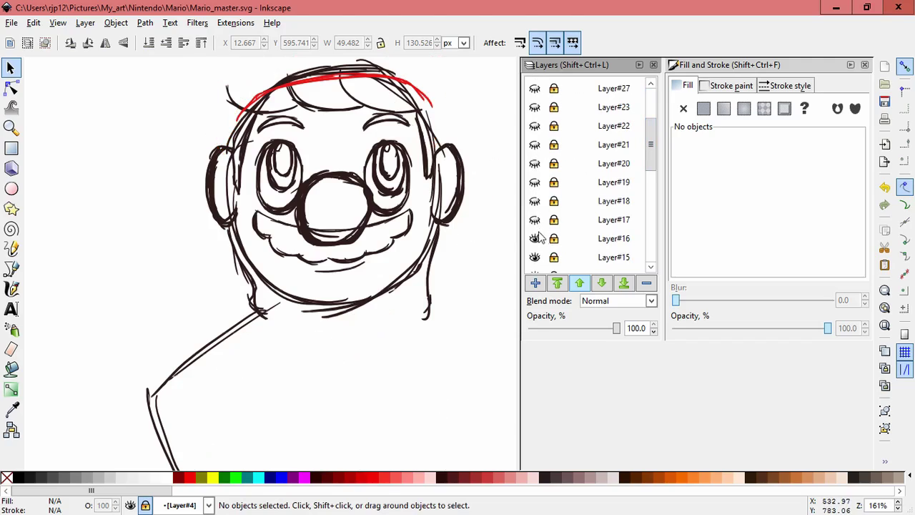
pyautogui.moveTo(539, 236); pyautogui.dragTo(550, 243)
# - Check the contents of Layer#15 and Layer#13 by toggling their visibility, and leave Layer#15 unlocked
pyautogui.moveTo(654, 152); pyautogui.dragTo(654, 185)
pyautogui.click(536, 135)
pyautogui.click(538, 135)
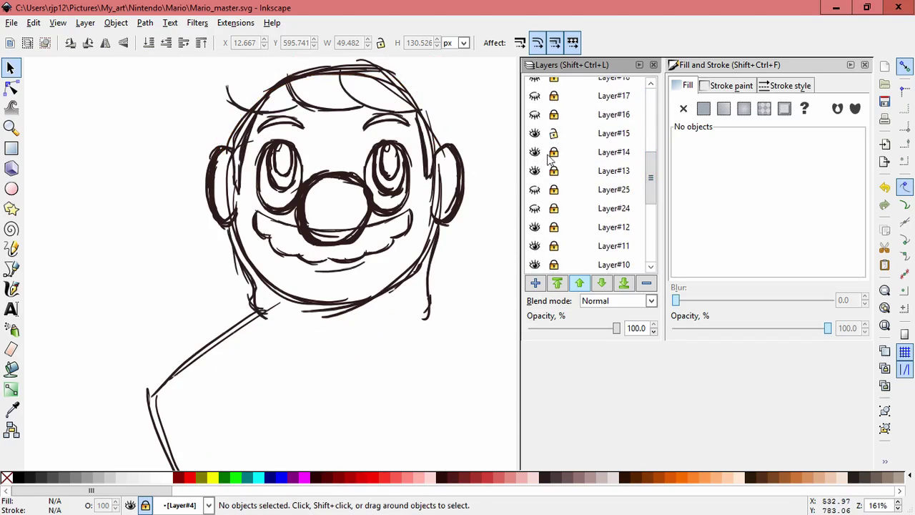
pyautogui.click(534, 170)
pyautogui.click(534, 170)
# - Hide Layer#12, Layer#11 and Layer#10
pyautogui.click(535, 227)
pyautogui.click(535, 226)
pyautogui.click(535, 245)
pyautogui.click(535, 265)
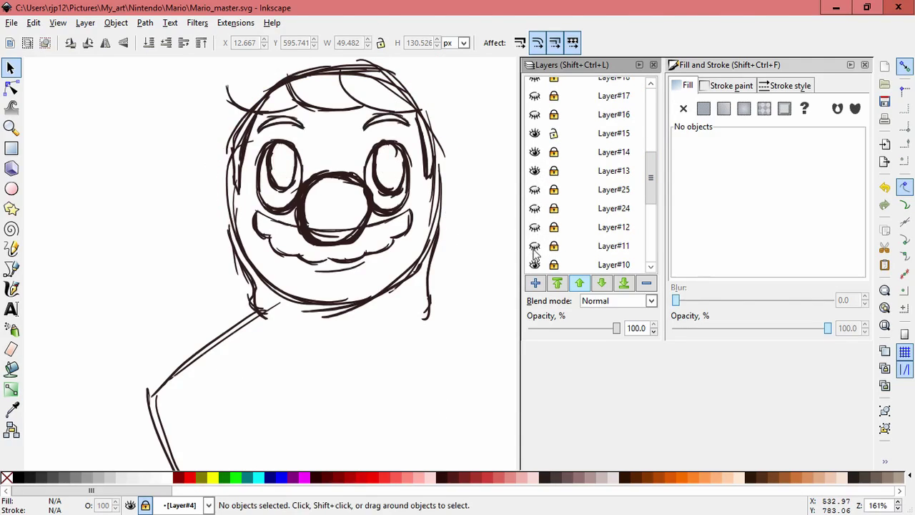
# - Check which strokes Layer#4 and Layer#5 hold by toggling their visibility
pyautogui.scroll(-5, 536, 264)
pyautogui.click(534, 169)
pyautogui.click(535, 169)
pyautogui.click(535, 151)
pyautogui.click(535, 151)
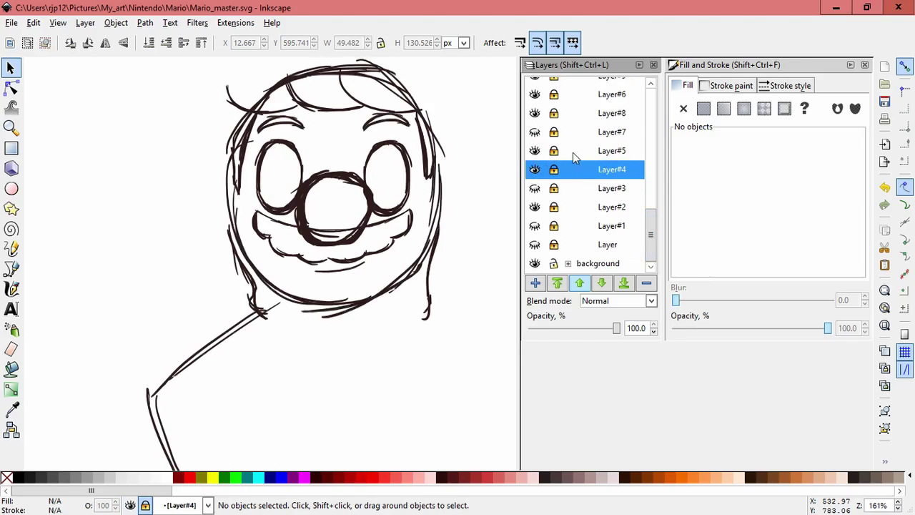
# - Check Layer#7 and Layer#5 by toggling their visibility, and delete Layer#7
pyautogui.click(535, 132)
pyautogui.click(534, 151)
pyautogui.click(535, 151)
pyautogui.click(535, 132)
pyautogui.click(568, 133)
pyautogui.click(646, 283)
# - Check which face strokes Layer#5, Layer#8 and Layer#6 hold by toggling their visibility
pyautogui.click(534, 131)
pyautogui.click(534, 132)
pyautogui.scroll(3, 649, 216)
pyautogui.click(532, 208)
pyautogui.click(534, 207)
pyautogui.click(536, 188)
pyautogui.click(534, 187)
pyautogui.click(537, 169)
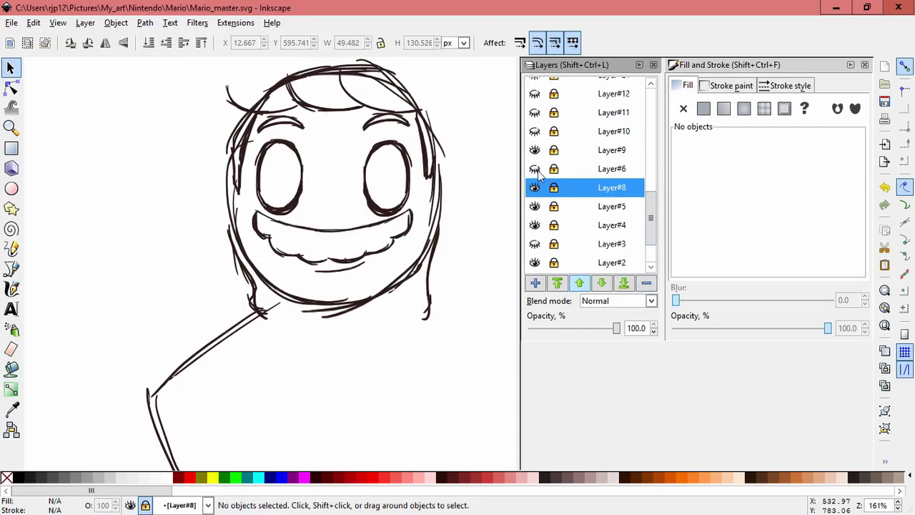
pyautogui.click(534, 168)
# - Add a new Layer#7 above Layer#8 and set the calligraphy fill to white with lightness 255
pyautogui.click(536, 283)
pyautogui.click(502, 305)
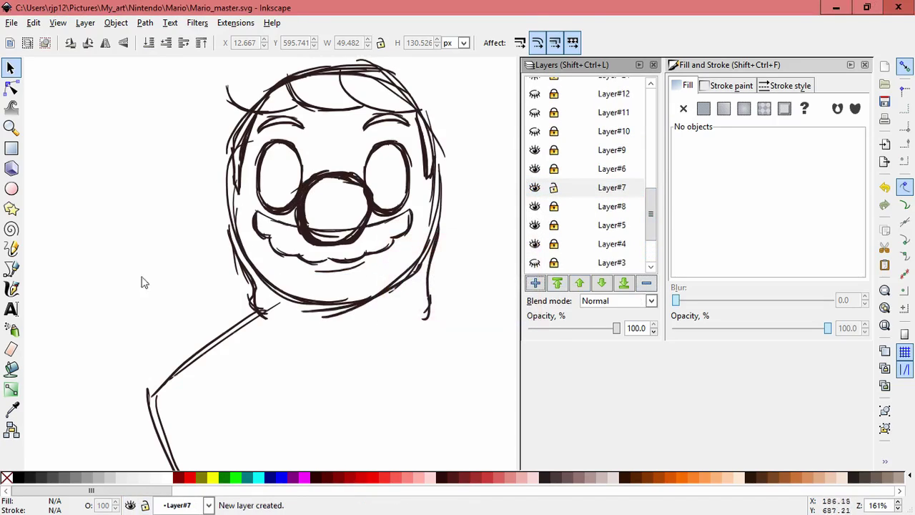
pyautogui.click(11, 288)
pyautogui.moveTo(470, 307); pyautogui.dragTo(476, 190)
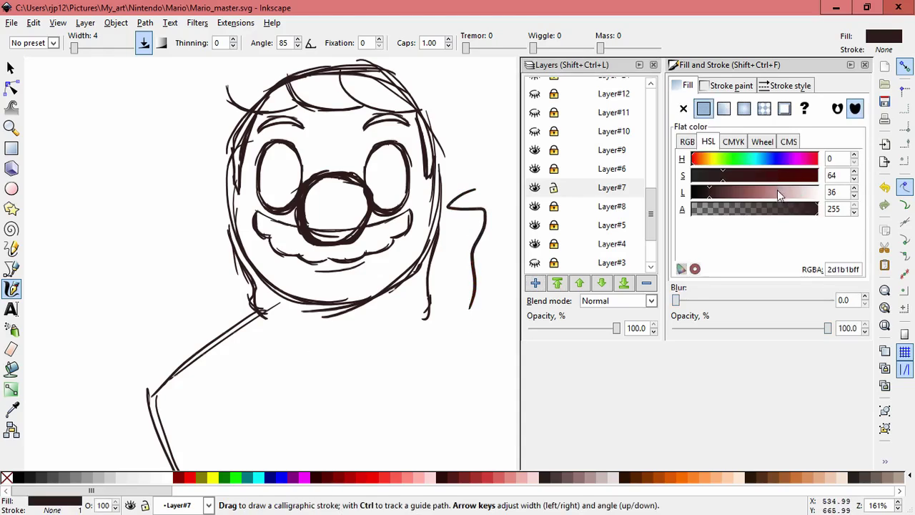
pyautogui.moveTo(777, 191); pyautogui.dragTo(820, 191)
pyautogui.press('Escape')
# - Paint white calligraphy strokes over the mustache line that crosses the inside of the nose
pyautogui.scroll(2, 338, 236)
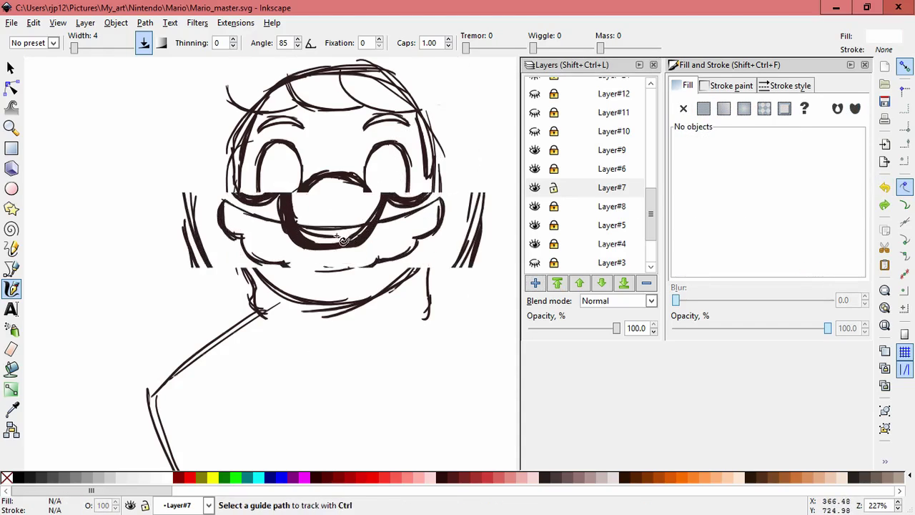
pyautogui.moveTo(304, 223); pyautogui.dragTo(299, 238)
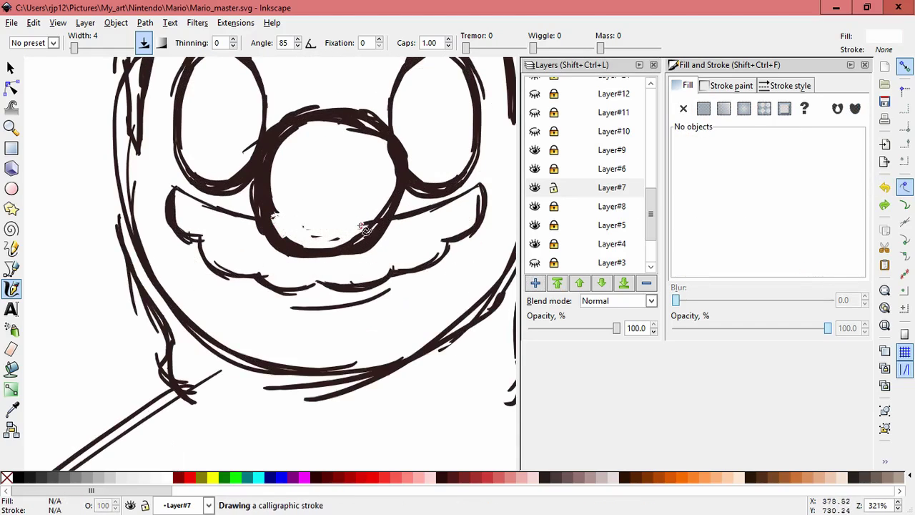
pyautogui.moveTo(351, 243); pyautogui.dragTo(394, 205)
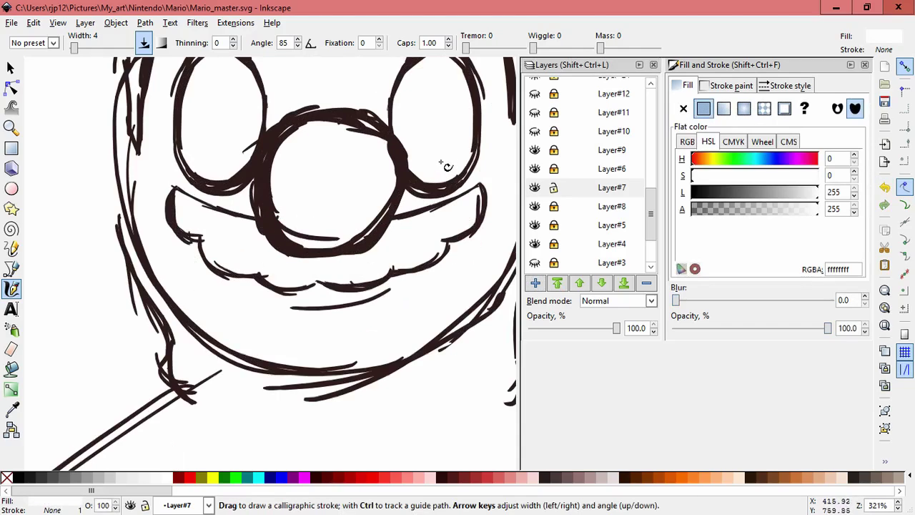
# - Unlock Layer#6 and delete the overlapping strokes along the inner edge of the nose outline
pyautogui.click(565, 170)
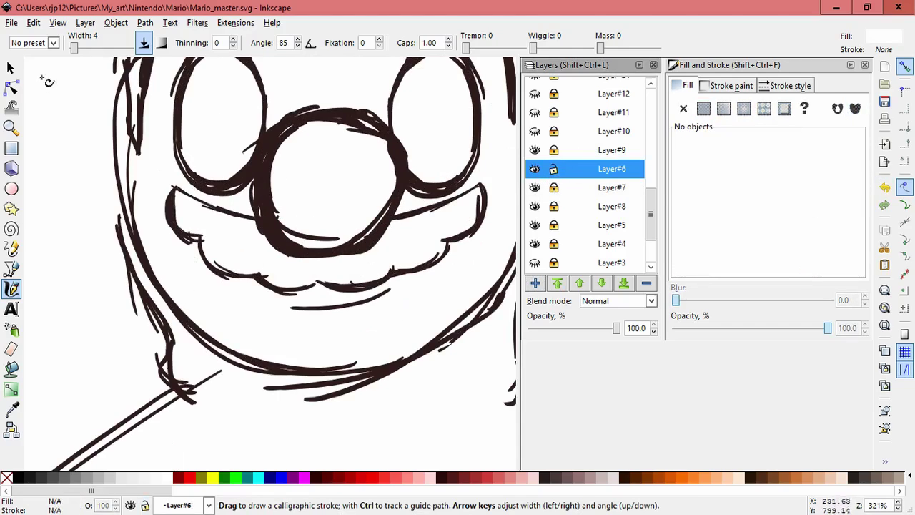
pyautogui.click(12, 69)
pyautogui.click(273, 194)
pyautogui.click(304, 187)
pyautogui.moveTo(328, 238); pyautogui.dragTo(343, 194)
pyautogui.press('Delete')
pyautogui.moveTo(371, 135); pyautogui.dragTo(329, 180)
pyautogui.press('Delete')
pyautogui.press('Delete')
pyautogui.moveTo(367, 133)
pyautogui.mouseDown()
pyautogui.moveTo(334, 225)
pyautogui.moveTo(323, 173)
pyautogui.mouseUp()
pyautogui.press('Delete')
pyautogui.moveTo(353, 240); pyautogui.dragTo(316, 186)
pyautogui.press('Delete')
pyautogui.moveTo(342, 123); pyautogui.dragTo(321, 180)
pyautogui.press('Delete')
pyautogui.moveTo(362, 130)
pyautogui.mouseDown()
pyautogui.moveTo(341, 184)
pyautogui.moveTo(323, 192)
pyautogui.mouseUp()
pyautogui.press('Delete')
pyautogui.press('Delete')
# - Delete the surplus outer strokes at the top, left and right of the nose outline
pyautogui.moveTo(315, 108); pyautogui.dragTo(284, 79)
pyautogui.press('Delete')
pyautogui.moveTo(280, 129)
pyautogui.mouseDown()
pyautogui.moveTo(288, 85)
pyautogui.moveTo(215, 113)
pyautogui.mouseUp()
pyautogui.press('Delete')
pyautogui.press('Delete')
pyautogui.press('Delete')
pyautogui.moveTo(268, 200); pyautogui.dragTo(209, 269)
pyautogui.press('Delete')
pyautogui.moveTo(405, 148); pyautogui.dragTo(442, 103)
pyautogui.press('Delete')
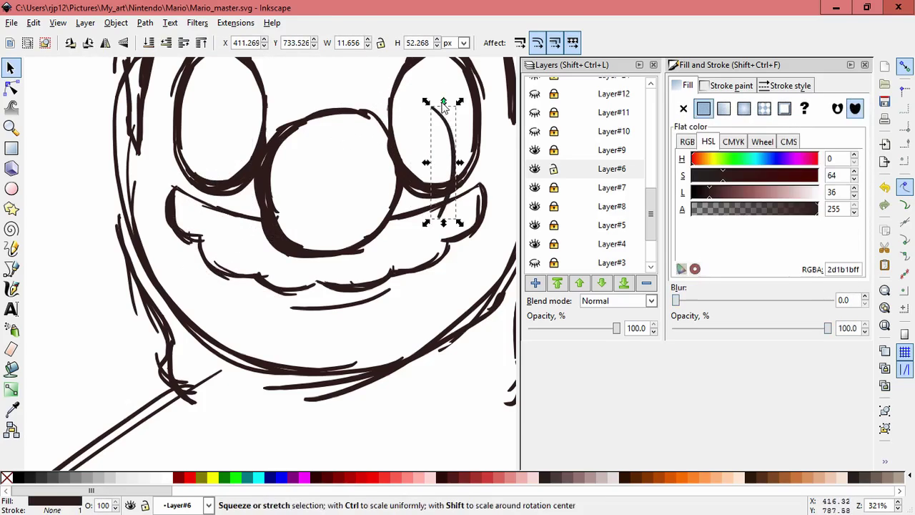
# - Reposition the nose's upper-right stroke and shift all the nose strokes slightly down
pyautogui.moveTo(390, 120)
pyautogui.mouseDown()
pyautogui.moveTo(441, 92)
pyautogui.moveTo(383, 131)
pyautogui.moveTo(379, 121)
pyautogui.mouseUp()
pyautogui.click(288, 192)
pyautogui.moveTo(229, 70); pyautogui.dragTo(450, 287)
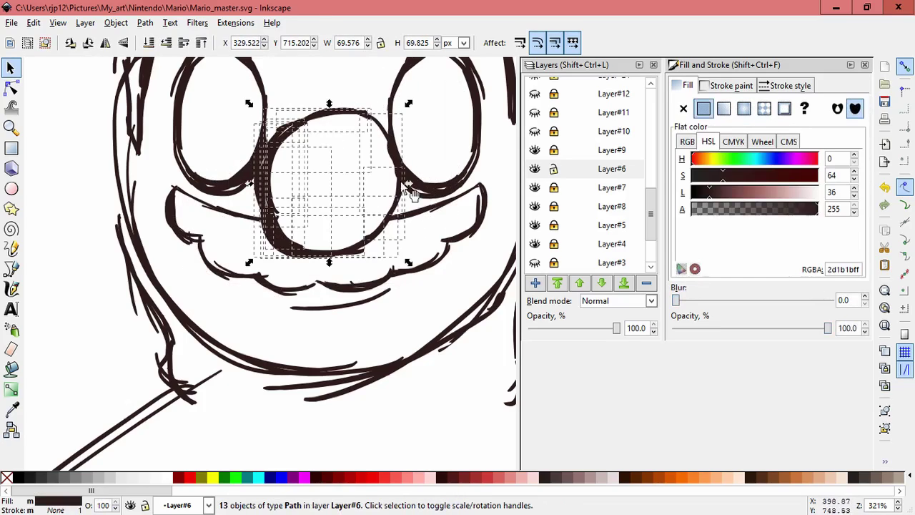
pyautogui.click(376, 123)
pyautogui.moveTo(408, 184); pyautogui.dragTo(408, 188)
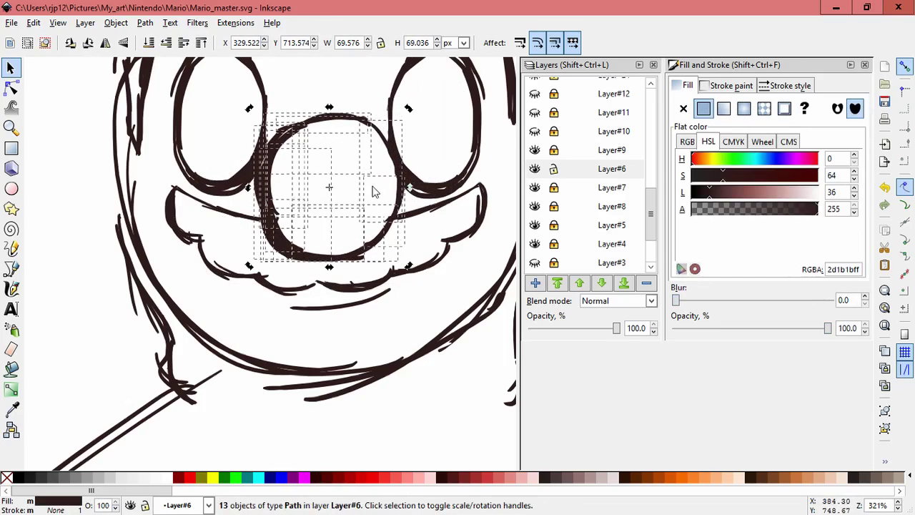
# - Delete the doubled strokes that thicken the inner left side of the nose outline
pyautogui.click(311, 163)
pyautogui.moveTo(275, 209); pyautogui.dragTo(337, 194)
pyautogui.press('Delete')
pyautogui.moveTo(285, 236); pyautogui.dragTo(351, 194)
pyautogui.press('Delete')
pyautogui.press('Delete')
pyautogui.moveTo(276, 220)
pyautogui.mouseDown()
pyautogui.moveTo(322, 192)
pyautogui.moveTo(331, 198)
pyautogui.mouseUp()
pyautogui.press('Delete')
pyautogui.moveTo(270, 197); pyautogui.dragTo(336, 192)
pyautogui.press('Delete')
# - Delete the remaining strokes on the nose's left side, between its upper-left arc and the bottom curve
pyautogui.moveTo(357, 264); pyautogui.dragTo(320, 337)
pyautogui.press('Escape')
pyautogui.moveTo(291, 263)
pyautogui.mouseDown()
pyautogui.moveTo(240, 296)
pyautogui.moveTo(291, 265)
pyautogui.moveTo(308, 237)
pyautogui.mouseUp()
pyautogui.press('Delete')
pyautogui.click(291, 258)
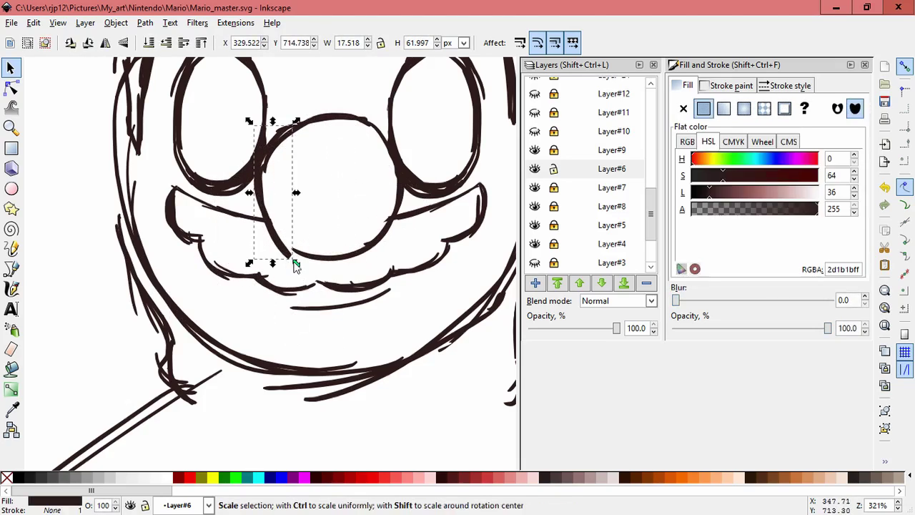
pyautogui.press('Delete')
pyautogui.click(284, 135)
pyautogui.click(299, 165)
pyautogui.moveTo(283, 129); pyautogui.dragTo(280, 94)
pyautogui.press('Delete')
# - Switch to the Calligraphy tool and change its fill color to black
pyautogui.click(12, 247)
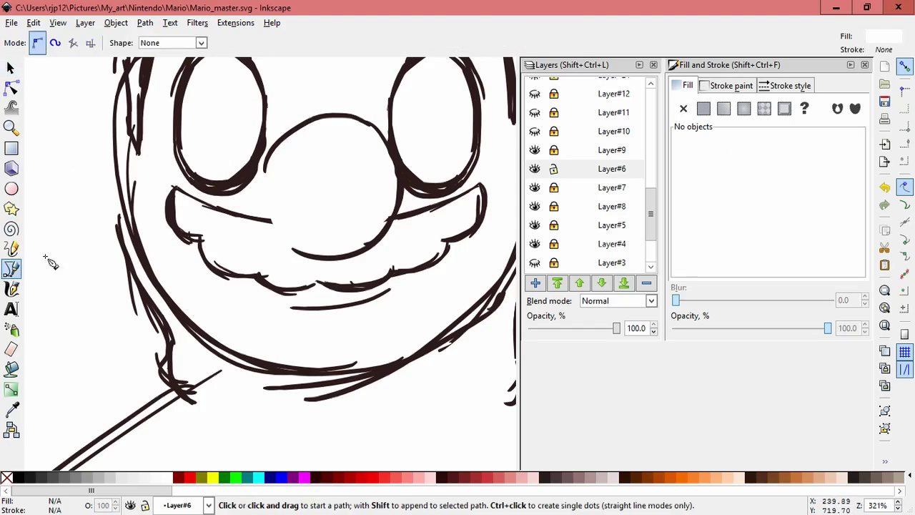
pyautogui.click(11, 288)
pyautogui.moveTo(262, 185)
pyautogui.mouseDown()
pyautogui.moveTo(278, 212)
pyautogui.moveTo(357, 159)
pyautogui.mouseUp()
pyautogui.hotkey('ctrl', 'z')
pyautogui.moveTo(776, 192); pyautogui.dragTo(646, 191)
pyautogui.hotkey('ctrl', 'z')
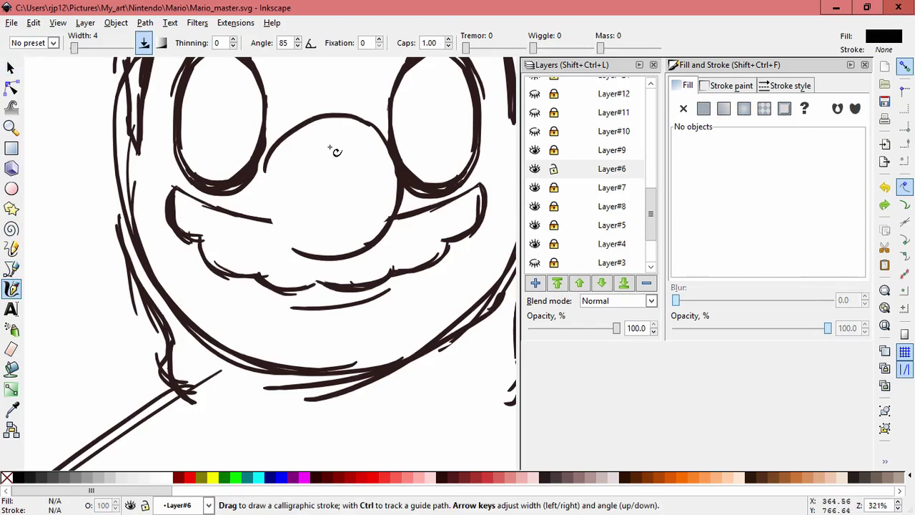
# - Draw black calligraphy strokes to close the gap on the left side of the nose, undoing unsatisfactory tries
pyautogui.moveTo(271, 216)
pyautogui.mouseDown()
pyautogui.moveTo(294, 249)
pyautogui.moveTo(272, 230)
pyautogui.moveTo(272, 213)
pyautogui.mouseUp()
pyautogui.hotkey('ctrl', 'z')
pyautogui.hotkey('ctrl', 'z')
pyautogui.hotkey('ctrl', 'z')
pyautogui.hotkey('ctrl', 'z')
pyautogui.hotkey('ctrl', 'z')
pyautogui.moveTo(266, 163)
pyautogui.mouseDown()
pyautogui.moveTo(276, 231)
pyautogui.moveTo(264, 185)
pyautogui.moveTo(278, 229)
pyautogui.moveTo(272, 222)
pyautogui.moveTo(264, 190)
pyautogui.moveTo(290, 247)
pyautogui.moveTo(270, 223)
pyautogui.moveTo(299, 251)
pyautogui.mouseUp()
pyautogui.hotkey('ctrl', 'z')
pyautogui.hotkey('ctrl', 'z')
pyautogui.hotkey('ctrl', 'z')
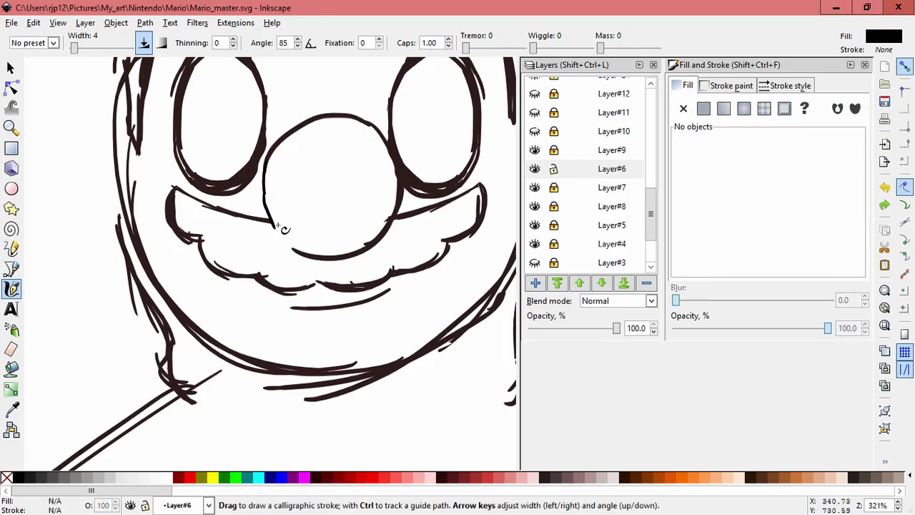
# - Delete the middle stroke on the nose's left side and redraw it to join the upper and lower curves
pyautogui.click(11, 68)
pyautogui.moveTo(267, 209); pyautogui.dragTo(210, 208)
pyautogui.press('Delete')
pyautogui.click(12, 289)
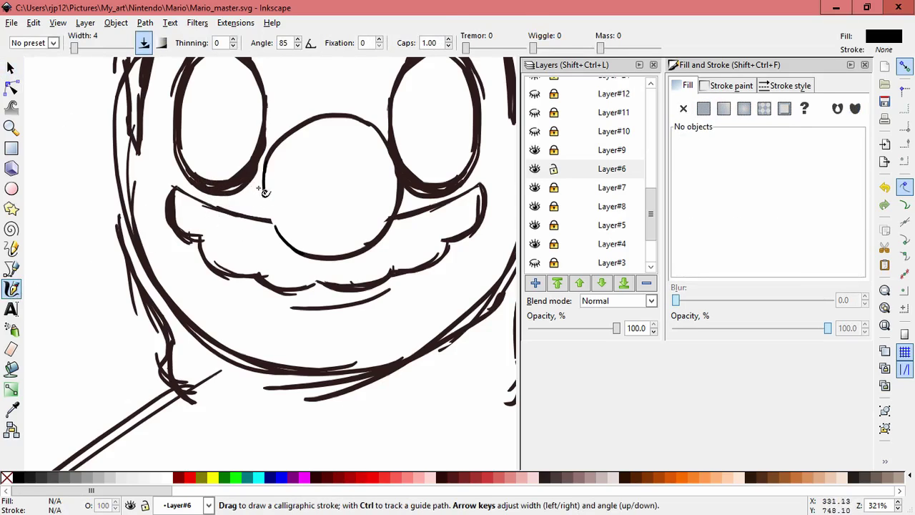
pyautogui.moveTo(264, 191)
pyautogui.mouseDown()
pyautogui.moveTo(283, 236)
pyautogui.moveTo(267, 194)
pyautogui.moveTo(278, 218)
pyautogui.mouseUp()
pyautogui.hotkey('ctrl', 'z')
pyautogui.hotkey('ctrl', 'z')
pyautogui.hotkey('ctrl', 'z')
pyautogui.moveTo(267, 190); pyautogui.dragTo(286, 241)
# - Group all the strokes of the nose outline and nudge the group slightly down
pyautogui.click(11, 68)
pyautogui.click(351, 97)
pyautogui.press('space')
pyautogui.moveTo(352, 98); pyautogui.dragTo(306, 101)
pyautogui.moveTo(191, 85); pyautogui.dragTo(405, 269)
pyautogui.hotkey('ctrl', 'g')
pyautogui.moveTo(297, 256)
pyautogui.mouseDown()
pyautogui.moveTo(285, 255)
pyautogui.moveTo(298, 262)
pyautogui.mouseUp()
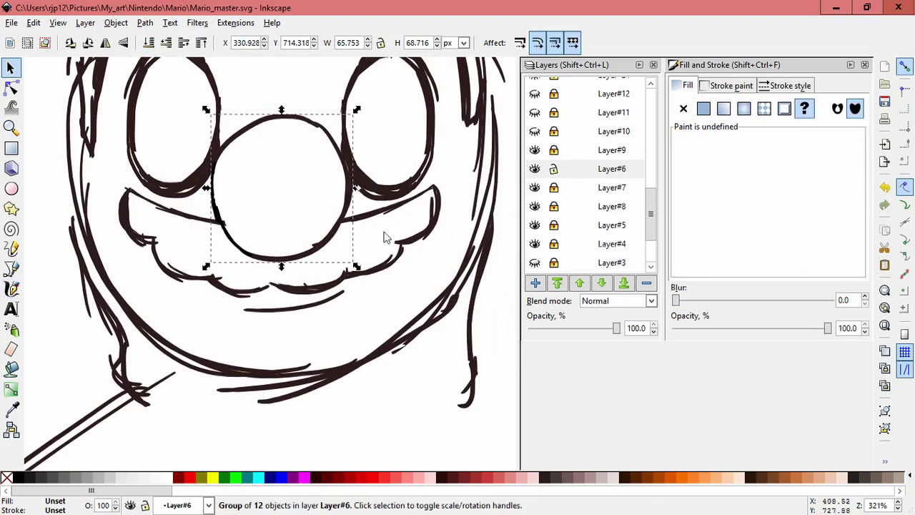
# - Lock Layer#6, move the white cover stroke on Layer#7 slightly left, and save the drawing
pyautogui.press('Escape')
pyautogui.click(554, 169)
pyautogui.click(225, 225)
pyautogui.moveTo(219, 229); pyautogui.dragTo(214, 229)
pyautogui.click(387, 245)
pyautogui.hotkey('ctrl', 's')
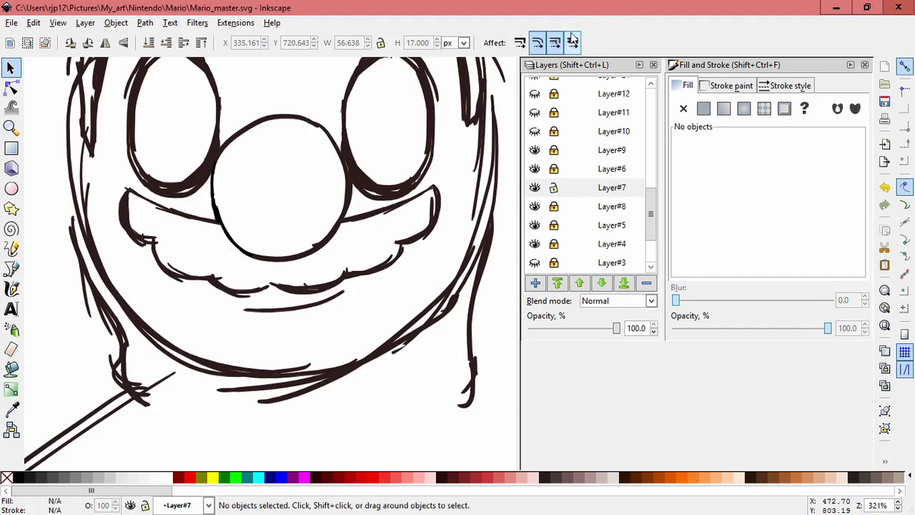
# - Lock Layer#7, unlock Layer#5 and ungroup the head outline strokes
pyautogui.click(543, 187)
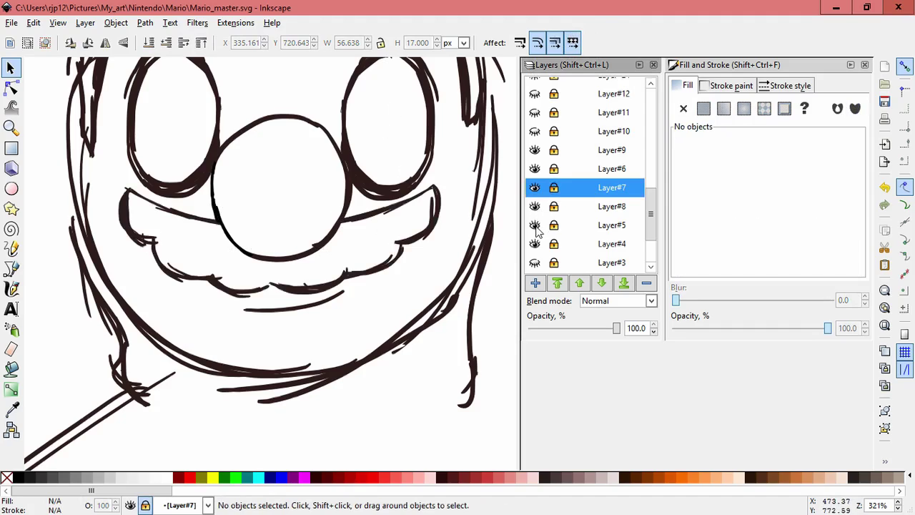
pyautogui.click(556, 225)
pyautogui.moveTo(70, 193); pyautogui.dragTo(22, 205)
pyautogui.hotkey('ctrl', 'z')
pyautogui.keyDown('shift'); pyautogui.middleClick(356, 282); pyautogui.keyUp('shift')
pyautogui.keyDown('shift'); pyautogui.middleClick(366, 294); pyautogui.keyUp('shift')
pyautogui.moveTo(306, 223); pyautogui.dragTo(291, 242)
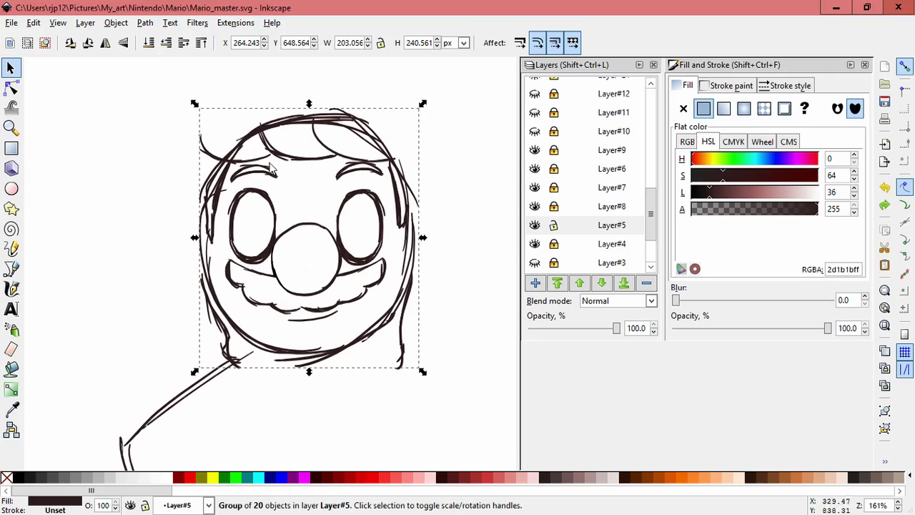
pyautogui.click(122, 23)
pyautogui.click(136, 93)
pyautogui.click(135, 223)
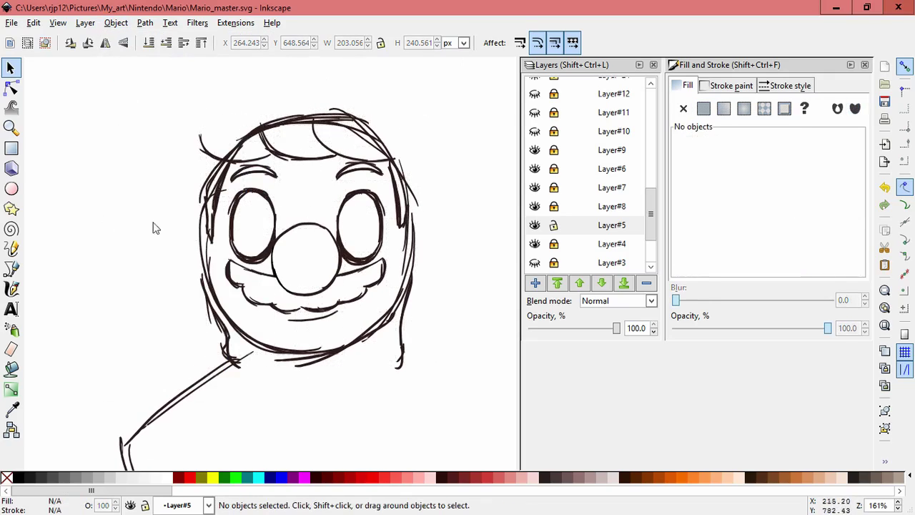
# - Delete the short stroke beside the left edge of the face
pyautogui.moveTo(207, 248); pyautogui.dragTo(116, 208)
pyautogui.press('Delete')
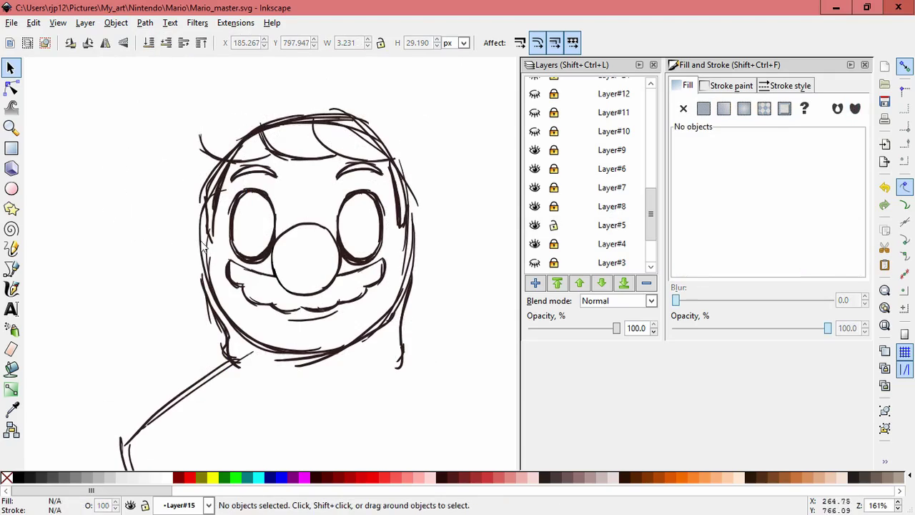
pyautogui.click(218, 250)
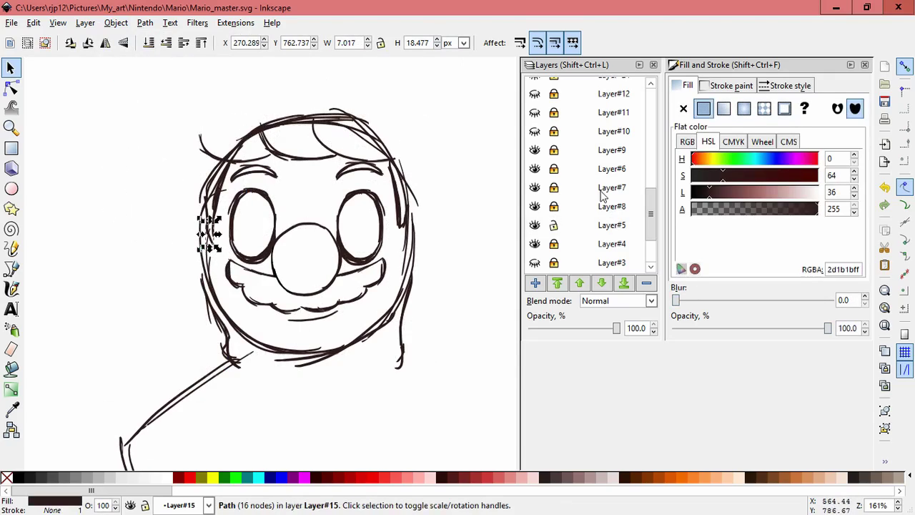
# - Compare the strokes held by Layer#5 and Layer#15 by toggling their visibility
pyautogui.click(534, 226)
pyautogui.click(535, 225)
pyautogui.click(535, 225)
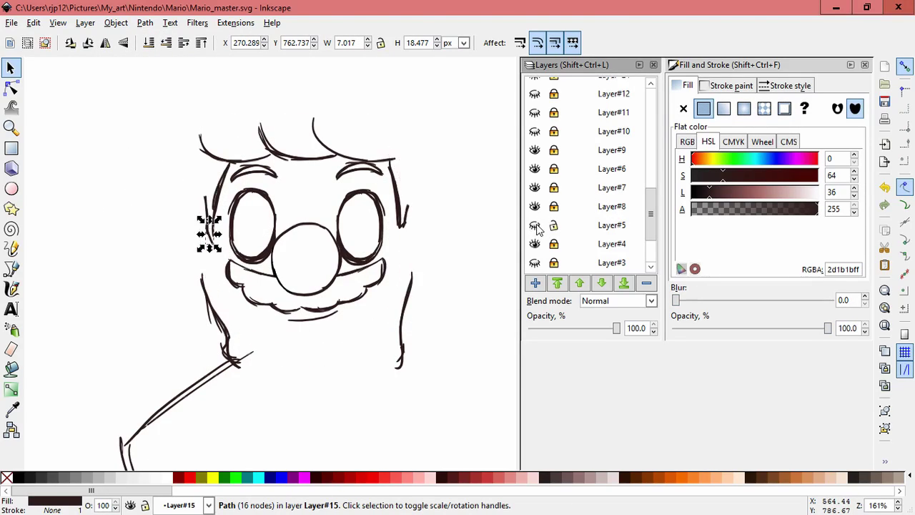
pyautogui.click(535, 225)
pyautogui.click(534, 225)
pyautogui.click(535, 225)
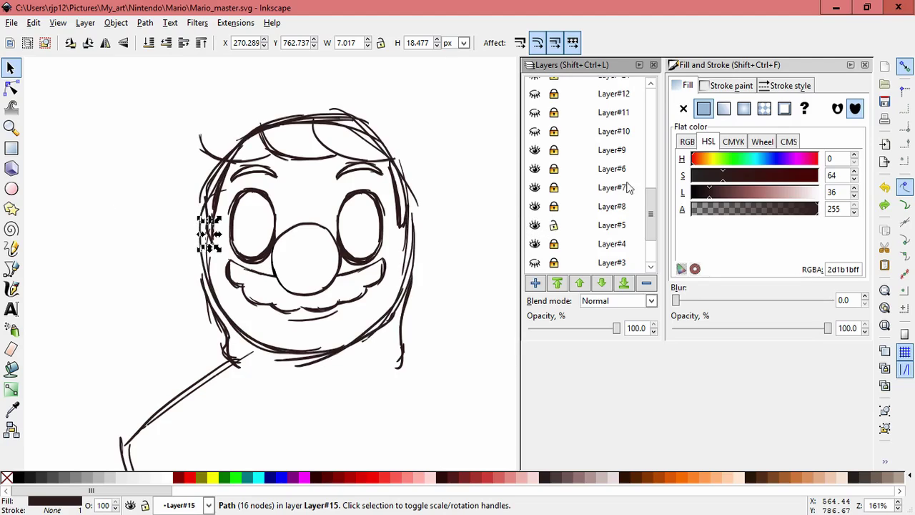
pyautogui.moveTo(651, 201); pyautogui.dragTo(652, 162)
pyautogui.click(534, 146)
pyautogui.click(534, 146)
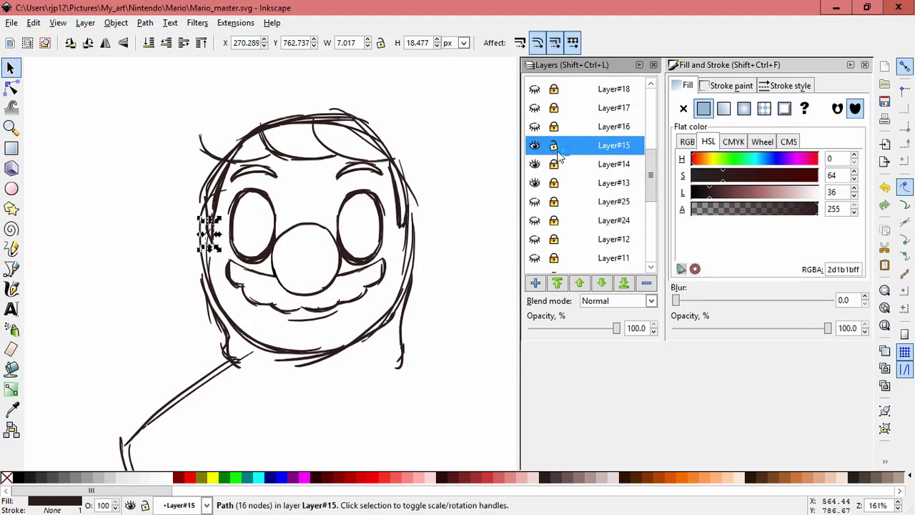
# - Return to Layer#5 and delete the overlapping head outline strokes on the left side of the face
pyautogui.scroll(-5, 651, 188)
pyautogui.click(570, 196)
pyautogui.moveTo(154, 140)
pyautogui.mouseDown()
pyautogui.moveTo(111, 211)
pyautogui.moveTo(106, 203)
pyautogui.mouseUp()
pyautogui.press('Delete')
pyautogui.moveTo(200, 233); pyautogui.dragTo(99, 238)
pyautogui.press('Delete')
# - Delete the overlapping strokes under the chin and along its lower right
pyautogui.moveTo(313, 362)
pyautogui.mouseDown()
pyautogui.moveTo(256, 432)
pyautogui.moveTo(380, 427)
pyautogui.mouseUp()
pyautogui.press('Delete')
pyautogui.press('Delete')
# - Try removing the long stroke that forms the lower-left jaw and chin
pyautogui.moveTo(328, 350)
pyautogui.mouseDown()
pyautogui.moveTo(333, 376)
pyautogui.moveTo(331, 366)
pyautogui.mouseUp()
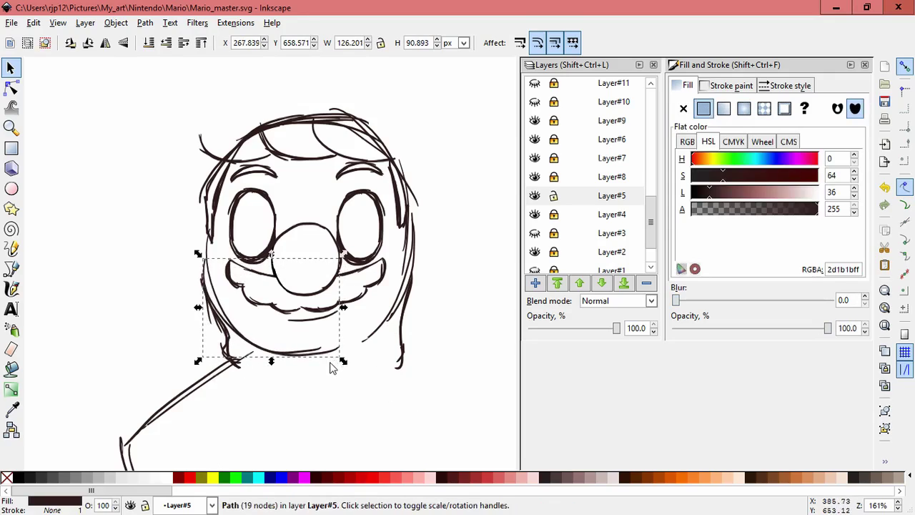
pyautogui.press('Delete')
pyautogui.hotkey('ctrl', 'z')
pyautogui.hotkey('ctrl', 'z')
pyautogui.click(341, 347)
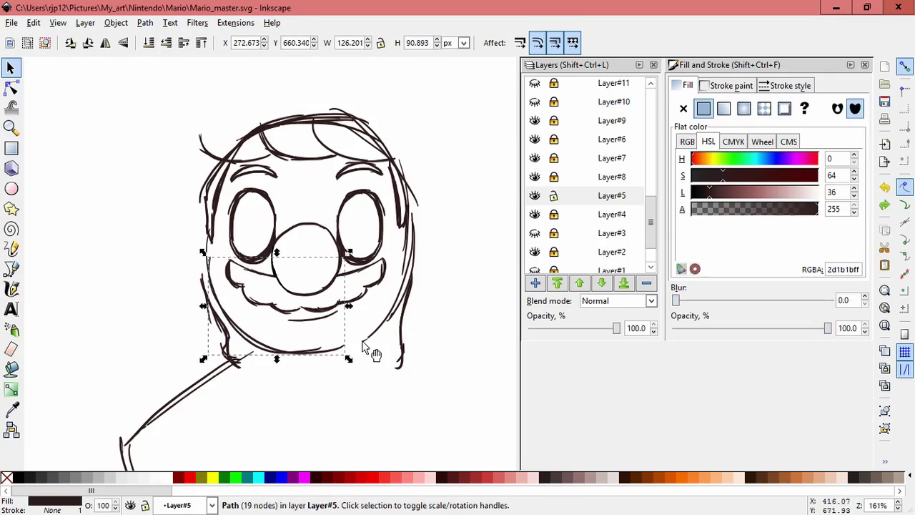
pyautogui.click(350, 379)
# - Remove the overlapping jaw strokes at the lower right of the face
pyautogui.click(354, 347)
pyautogui.press('Delete')
pyautogui.click(369, 339)
pyautogui.moveTo(358, 347); pyautogui.dragTo(342, 351)
pyautogui.click(351, 370)
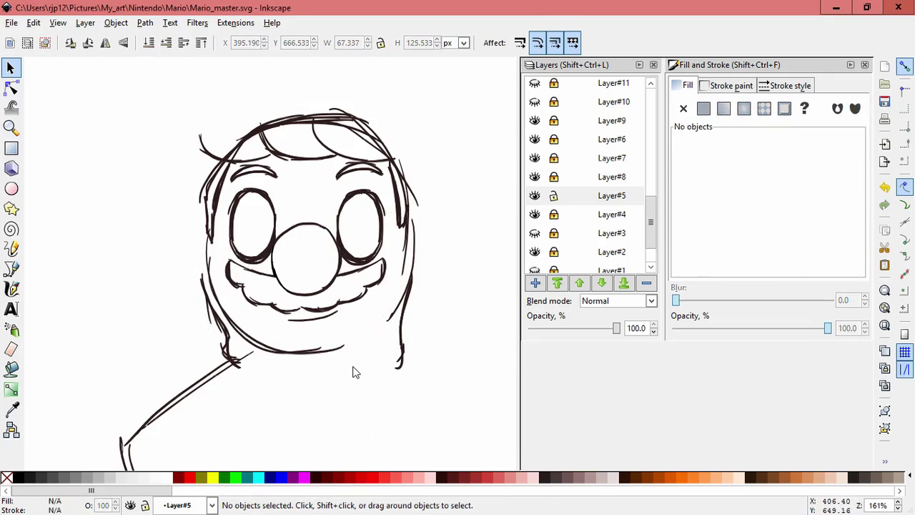
# - Delete the overlapping outline strokes along the left cheek and the chin, keeping one clean jaw line
pyautogui.click(384, 347)
pyautogui.click(338, 346)
pyautogui.moveTo(214, 245); pyautogui.dragTo(309, 243)
pyautogui.hotkey('ctrl', 'z')
pyautogui.moveTo(208, 256); pyautogui.dragTo(52, 247)
pyautogui.click(193, 254)
pyautogui.press('Delete')
pyautogui.click(212, 277)
pyautogui.moveTo(204, 253); pyautogui.dragTo(206, 231)
pyautogui.moveTo(205, 359); pyautogui.dragTo(205, 363)
# - Delete the rough outline strokes along the right side of the head beside the eye and sideburn
pyautogui.click(417, 261)
pyautogui.moveTo(409, 230); pyautogui.dragTo(468, 232)
pyautogui.press('Delete')
pyautogui.moveTo(417, 198); pyautogui.dragTo(461, 169)
pyautogui.press('Delete')
pyautogui.press('Delete')
# - Delete the construction strokes across the top of the head and down its upper-left side, leaving only the hair lines
pyautogui.moveTo(373, 135)
pyautogui.mouseDown()
pyautogui.moveTo(426, 108)
pyautogui.moveTo(413, 112)
pyautogui.mouseUp()
pyautogui.press('Delete')
pyautogui.moveTo(341, 123); pyautogui.dragTo(375, 102)
pyautogui.press('Delete')
pyautogui.moveTo(320, 120); pyautogui.dragTo(331, 100)
pyautogui.press('Delete')
pyautogui.press('Delete')
pyautogui.moveTo(283, 124)
pyautogui.mouseDown()
pyautogui.moveTo(295, 104)
pyautogui.moveTo(329, 95)
pyautogui.mouseUp()
pyautogui.press('Delete')
pyautogui.press('Delete')
pyautogui.moveTo(208, 179); pyautogui.dragTo(144, 154)
pyautogui.press('Delete')
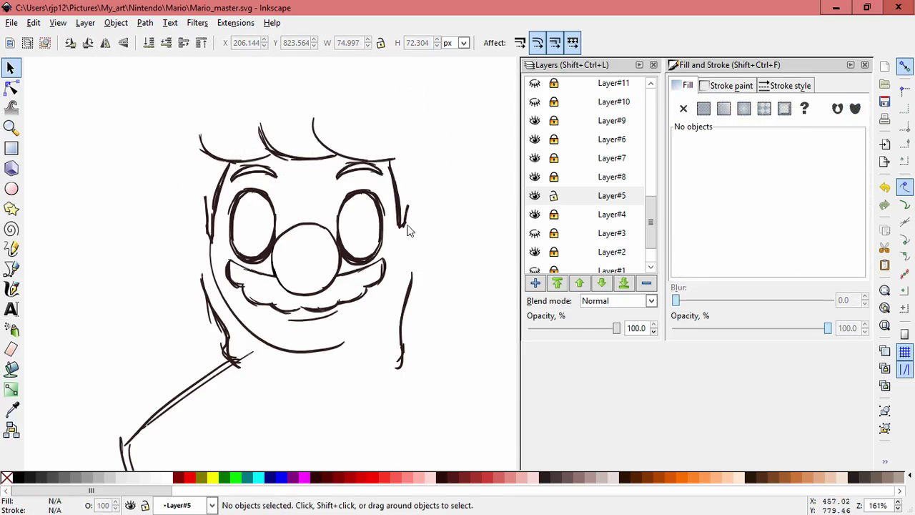
# - Try a short calligraphic stroke below the right sideburn to close the face outline
pyautogui.click(11, 288)
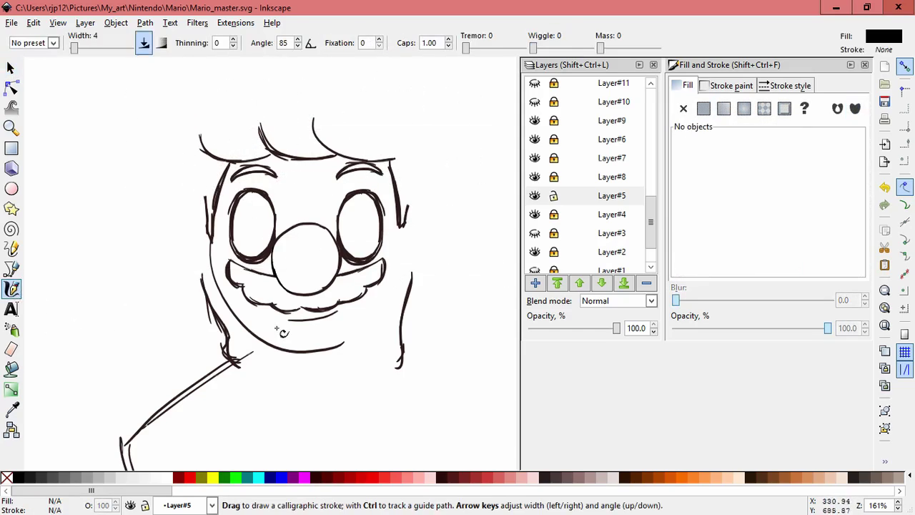
pyautogui.moveTo(404, 229); pyautogui.dragTo(402, 256)
pyautogui.hotkey('ctrl', 'z')
# - Show Layer#10, Layer#11 and Layer#12 so the inner eye details and the ears are displayed
pyautogui.click(532, 104)
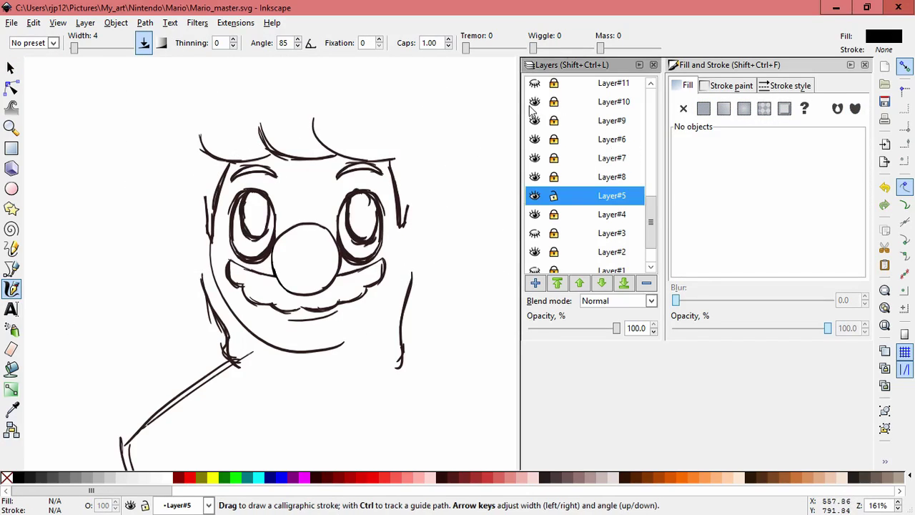
pyautogui.click(533, 89)
pyautogui.click(535, 236)
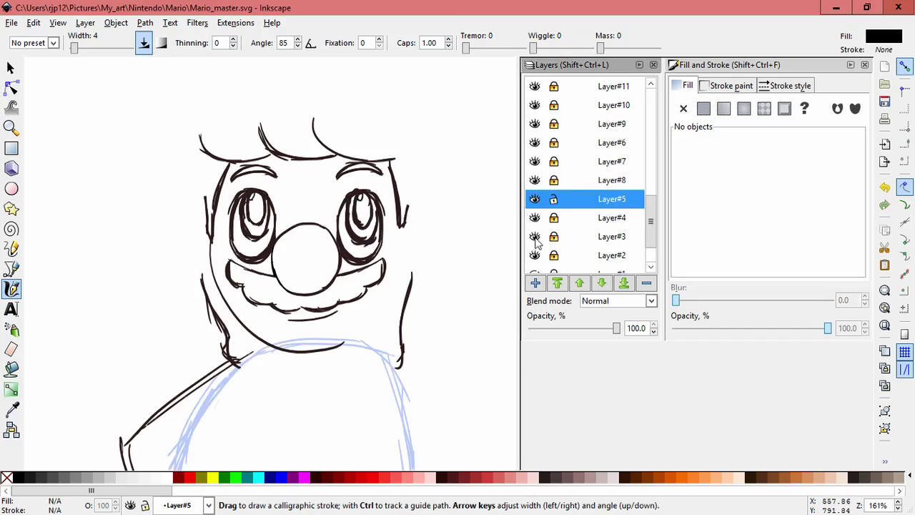
pyautogui.click(535, 236)
pyautogui.scroll(3, 537, 214)
pyautogui.click(534, 184)
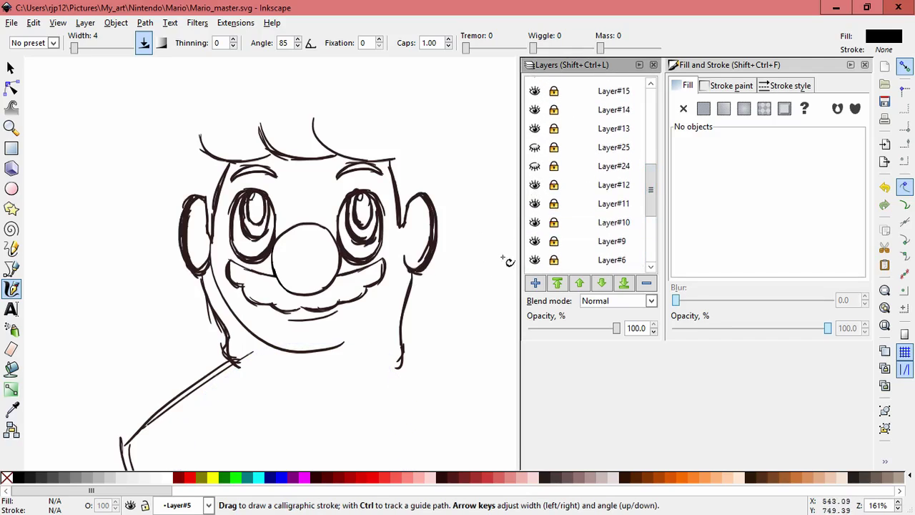
# - Draw a calligraphic stroke from the right ear to the chin on Layer#5 to complete the jaw, and lock the layer
pyautogui.scroll(-3, 649, 194)
pyautogui.moveTo(407, 263)
pyautogui.mouseDown()
pyautogui.moveTo(383, 314)
pyautogui.moveTo(358, 338)
pyautogui.moveTo(342, 336)
pyautogui.moveTo(370, 343)
pyautogui.mouseUp()
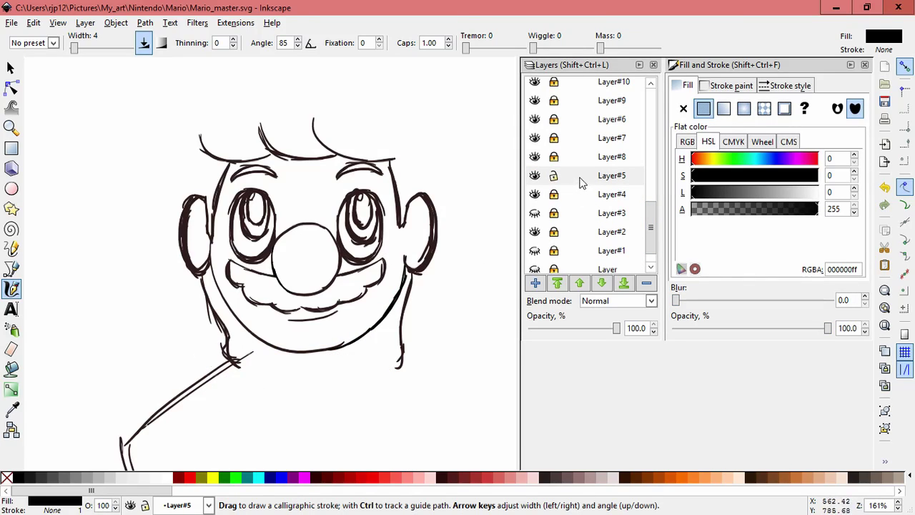
pyautogui.click(554, 176)
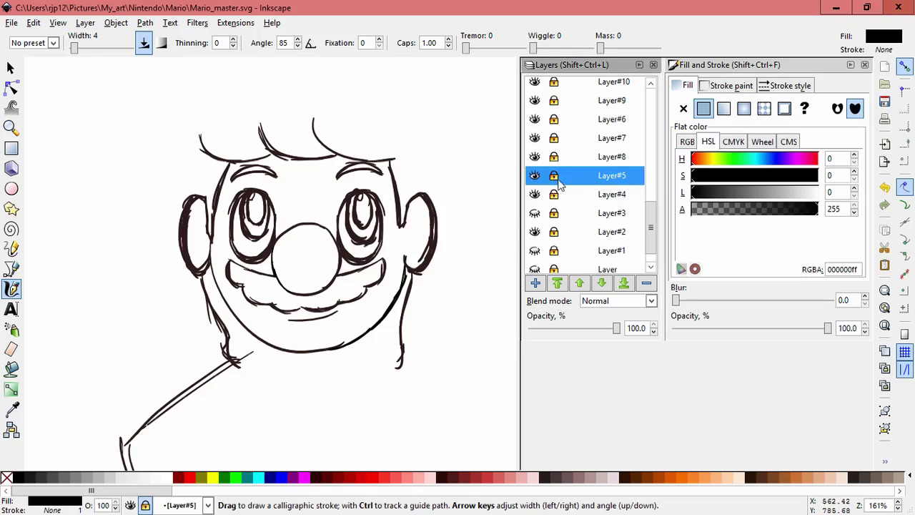
# - Unlock Layer#15 and try a calligraphic stroke on it near the right ear
pyautogui.moveTo(651, 218); pyautogui.dragTo(651, 158)
pyautogui.click(534, 172)
pyautogui.click(554, 173)
pyautogui.moveTo(436, 152); pyautogui.dragTo(424, 213)
pyautogui.hotkey('ctrl', 'z')
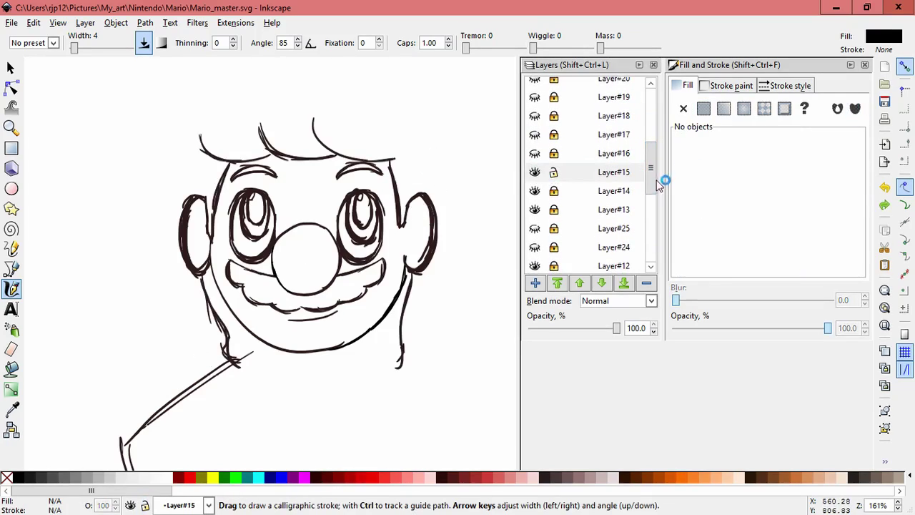
# - Show the hidden layers Layer#30, #29, #28, #26, #27, #23, #22 and #21
pyautogui.moveTo(652, 175); pyautogui.dragTo(653, 100)
pyautogui.click(534, 124)
pyautogui.click(535, 142)
pyautogui.click(535, 161)
pyautogui.click(534, 180)
pyautogui.click(535, 198)
pyautogui.click(535, 218)
pyautogui.click(534, 236)
pyautogui.click(534, 254)
# - Show Layer#20, #19, #18, #17 and #16 so the cap is displayed
pyautogui.scroll(-1, 648, 139)
pyautogui.moveTo(647, 136); pyautogui.dragTo(647, 169)
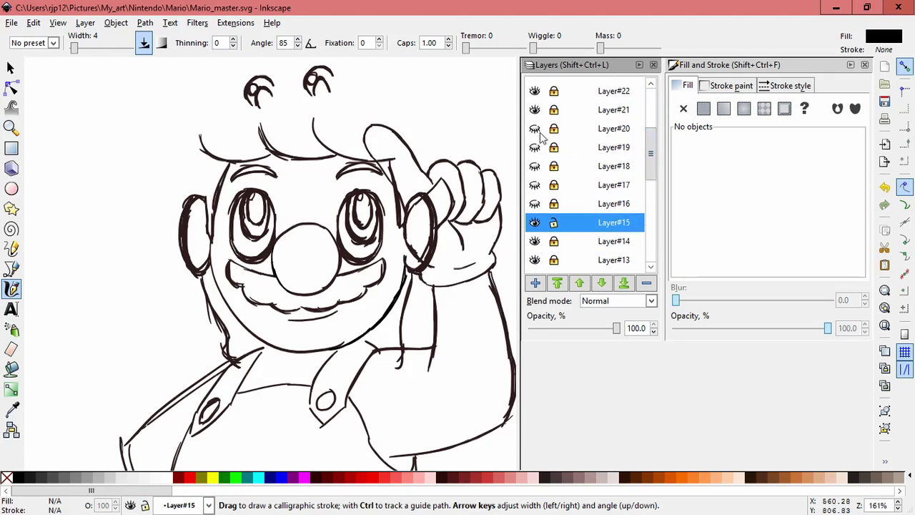
pyautogui.click(535, 129)
pyautogui.click(536, 148)
pyautogui.click(535, 165)
pyautogui.click(536, 185)
pyautogui.click(535, 203)
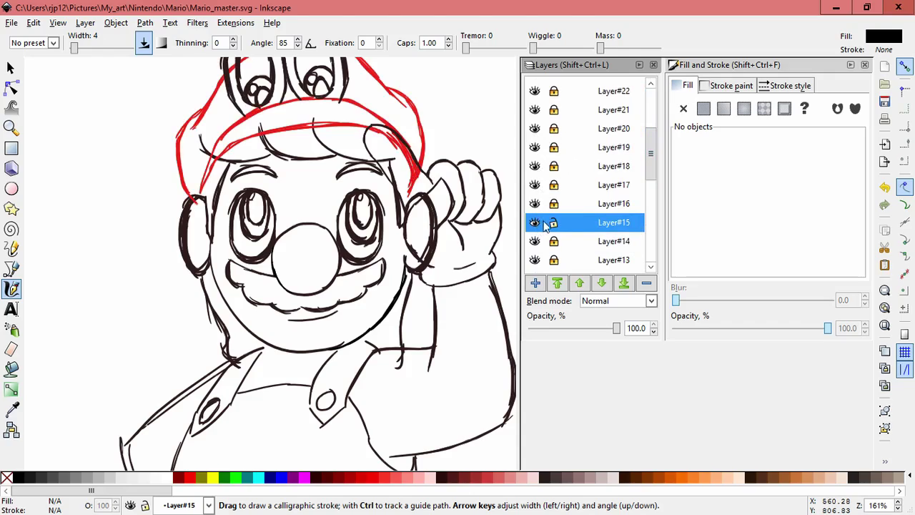
# - Check the contents of Layer#16, Layer#15 and Layer#14 by toggling their visibility, and lock Layer#15
pyautogui.scroll(-3, 614, 165)
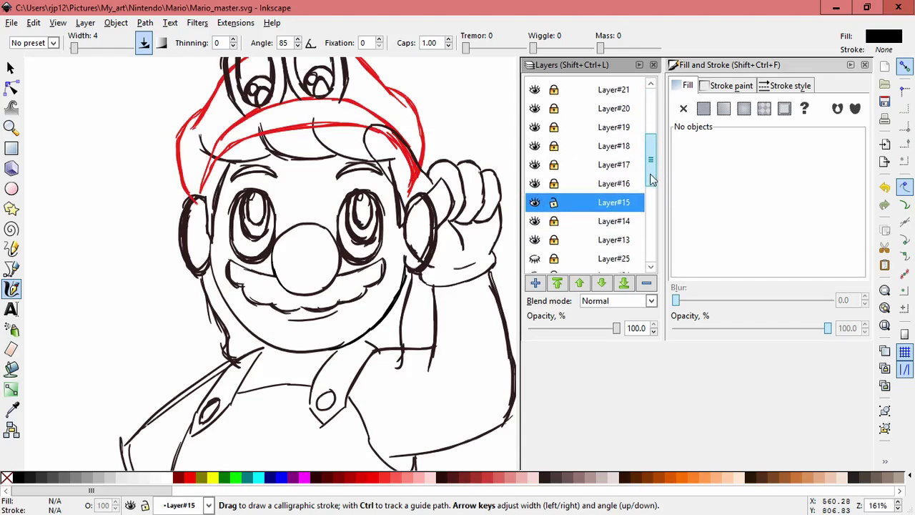
pyautogui.click(535, 126)
pyautogui.click(535, 126)
pyautogui.click(535, 107)
pyautogui.click(534, 107)
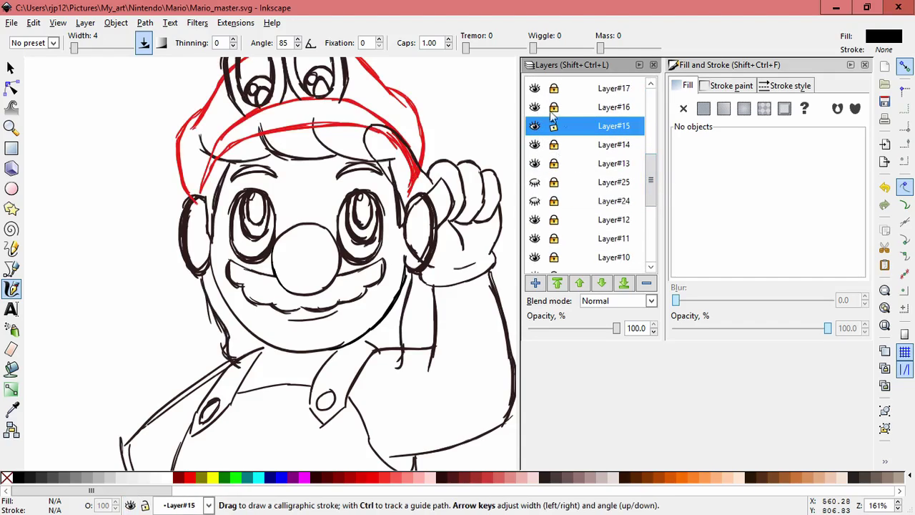
pyautogui.click(553, 125)
pyautogui.click(535, 144)
pyautogui.click(535, 144)
pyautogui.click(643, 177)
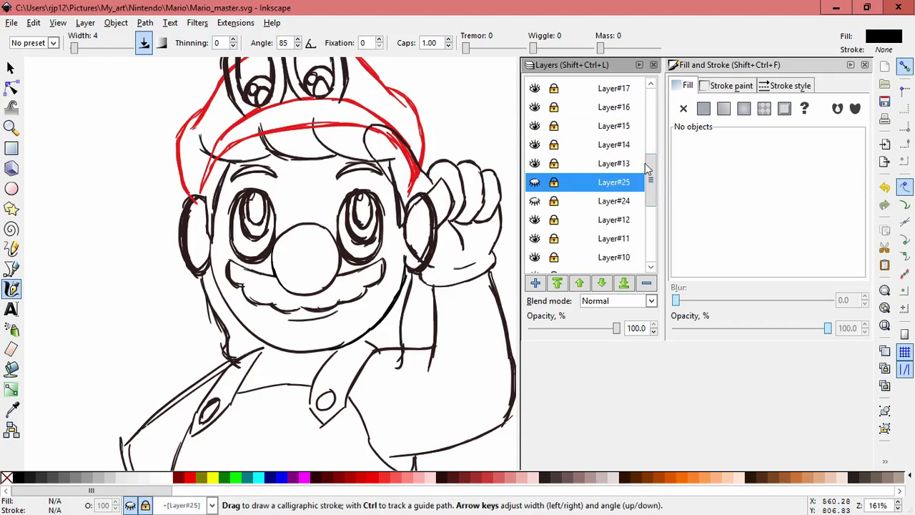
# - Toggle the visibility of the layers between Layer#13 and Layer#20 to identify which strokes each one holds
pyautogui.moveTo(648, 173); pyautogui.dragTo(638, 151)
pyautogui.click(534, 148)
pyautogui.click(534, 148)
pyautogui.click(535, 129)
pyautogui.click(534, 130)
pyautogui.click(535, 111)
pyautogui.click(535, 111)
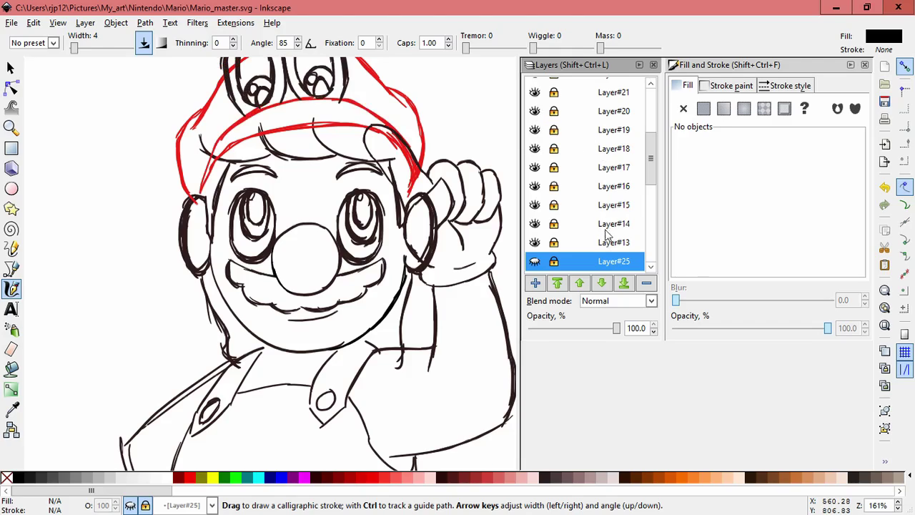
pyautogui.click(534, 242)
pyautogui.click(535, 243)
pyautogui.click(535, 223)
pyautogui.click(535, 186)
pyautogui.click(534, 186)
pyautogui.click(535, 167)
pyautogui.click(534, 167)
pyautogui.scroll(5, 629, 153)
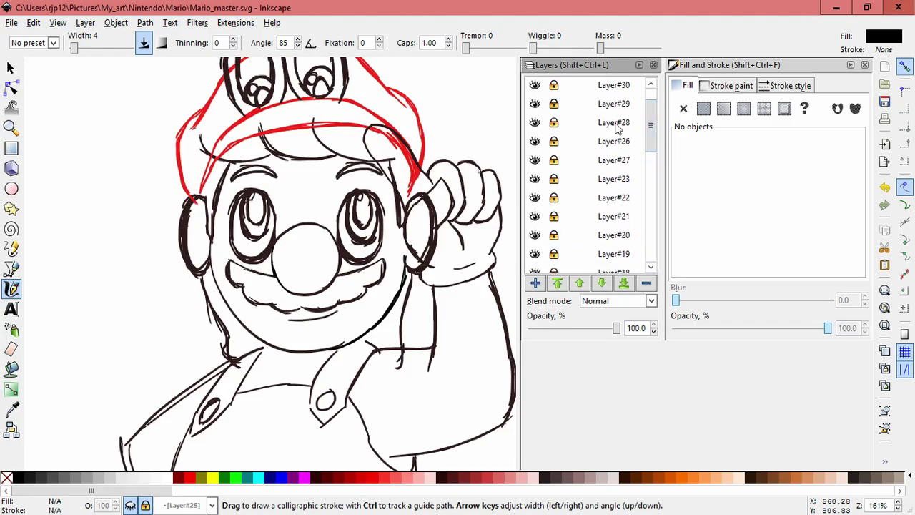
# - Toggle the visibility of each layer from Layer#30 down to Layer#21 to find the one holding the raised hand
pyautogui.click(534, 87)
pyautogui.click(535, 86)
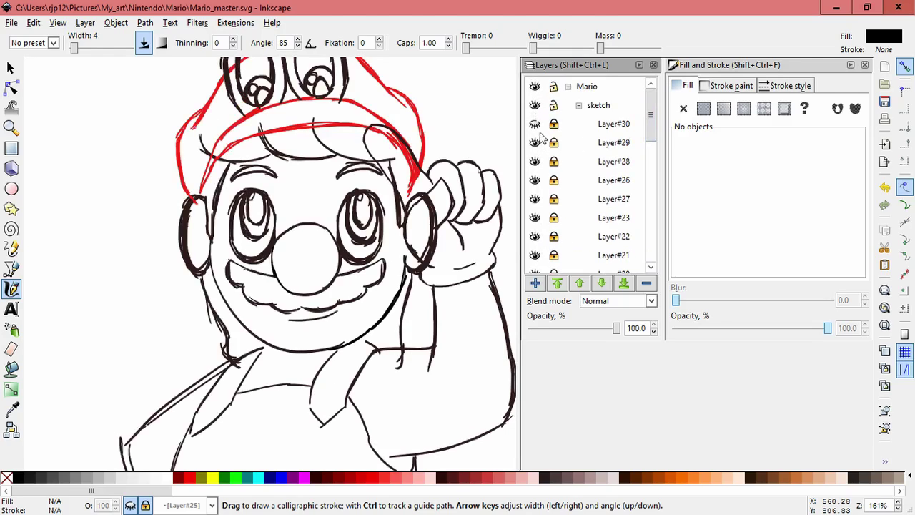
pyautogui.click(535, 123)
pyautogui.click(535, 142)
pyautogui.click(534, 142)
pyautogui.click(534, 161)
pyautogui.click(534, 161)
pyautogui.click(534, 180)
pyautogui.click(534, 180)
pyautogui.click(535, 198)
pyautogui.click(535, 198)
pyautogui.click(535, 218)
pyautogui.click(535, 217)
pyautogui.click(534, 236)
pyautogui.click(535, 236)
pyautogui.click(535, 255)
pyautogui.click(535, 255)
# - Toggle the visibility of each layer from Layer#20 down to Layer#15 to identify its strokes
pyautogui.scroll(-4, 538, 215)
pyautogui.click(535, 126)
pyautogui.click(535, 126)
pyautogui.click(535, 145)
pyautogui.click(535, 144)
pyautogui.click(535, 163)
pyautogui.click(535, 162)
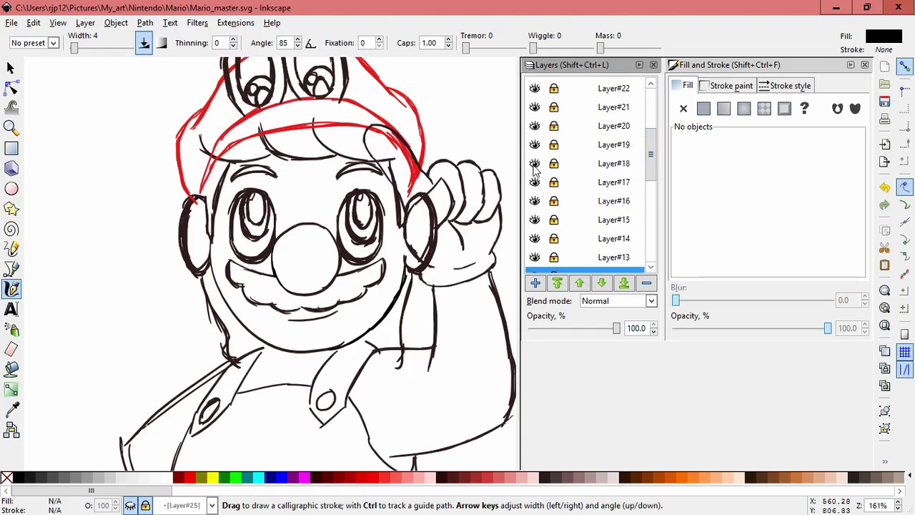
pyautogui.click(534, 182)
pyautogui.click(535, 181)
pyautogui.click(535, 201)
pyautogui.click(534, 201)
pyautogui.click(534, 220)
pyautogui.click(535, 220)
pyautogui.click(534, 220)
# - Recheck the contents of Layer#29, Layer#28 and Layer#26 by toggling their visibility
pyautogui.scroll(4, 652, 145)
pyautogui.click(535, 144)
pyautogui.click(535, 145)
pyautogui.click(534, 163)
pyautogui.click(534, 163)
pyautogui.click(536, 181)
pyautogui.click(536, 181)
# - Add a new layer directly above Layer#27 and set the calligraphic stroke fill to white
pyautogui.click(566, 200)
pyautogui.click(534, 283)
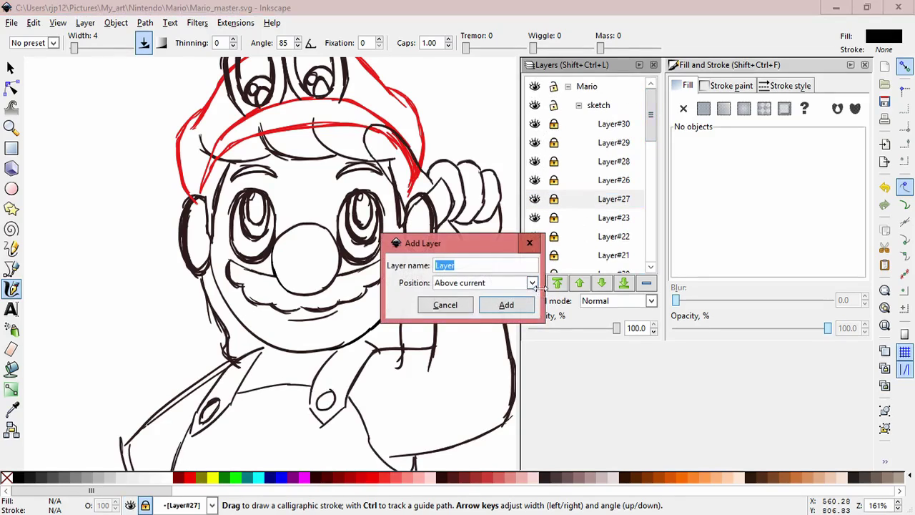
pyautogui.click(504, 304)
pyautogui.moveTo(469, 110)
pyautogui.mouseDown()
pyautogui.moveTo(451, 120)
pyautogui.moveTo(478, 172)
pyautogui.mouseUp()
pyautogui.hotkey('ctrl', 'z')
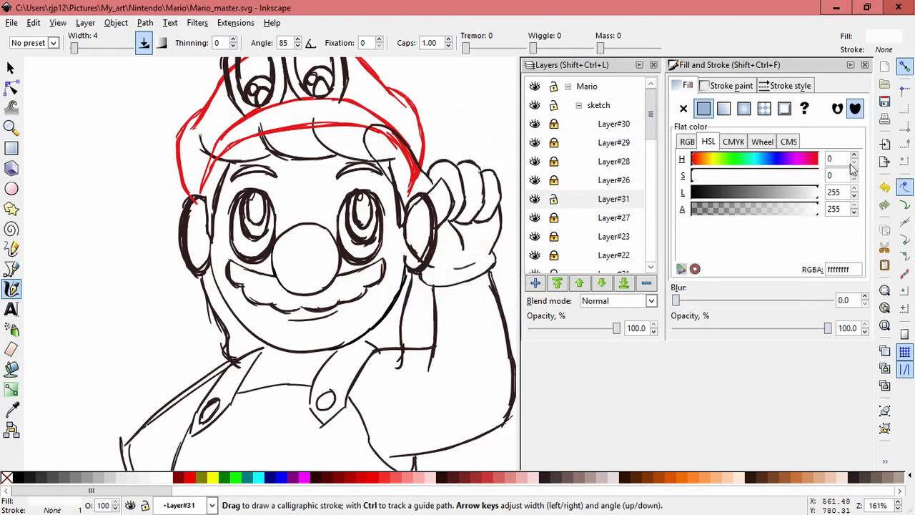
pyautogui.press('Escape')
# - Paint white calligraphic strokes over the ear and cap lines that cross the raised hand and thumb
pyautogui.keyDown('ctrl'); pyautogui.scroll(1, 438, 221); pyautogui.keyUp('ctrl')
pyautogui.moveTo(421, 176)
pyautogui.mouseDown()
pyautogui.moveTo(400, 227)
pyautogui.moveTo(441, 206)
pyautogui.moveTo(429, 279)
pyautogui.moveTo(421, 273)
pyautogui.moveTo(438, 237)
pyautogui.moveTo(433, 261)
pyautogui.moveTo(403, 166)
pyautogui.moveTo(355, 92)
pyautogui.mouseUp()
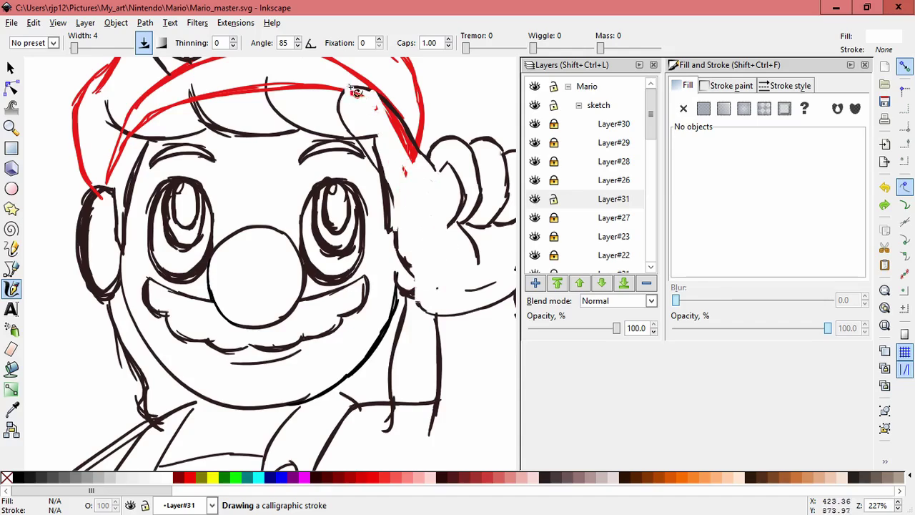
pyautogui.moveTo(390, 125); pyautogui.dragTo(413, 145)
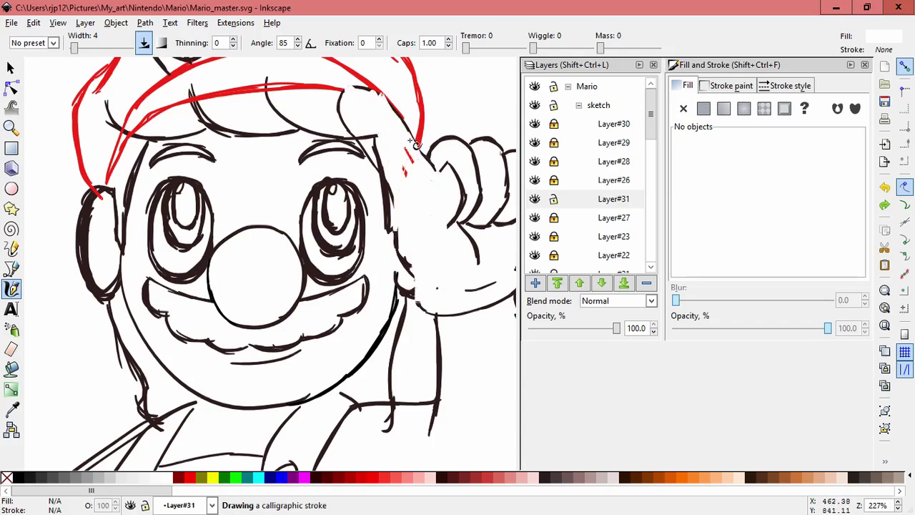
pyautogui.moveTo(413, 186); pyautogui.dragTo(487, 244)
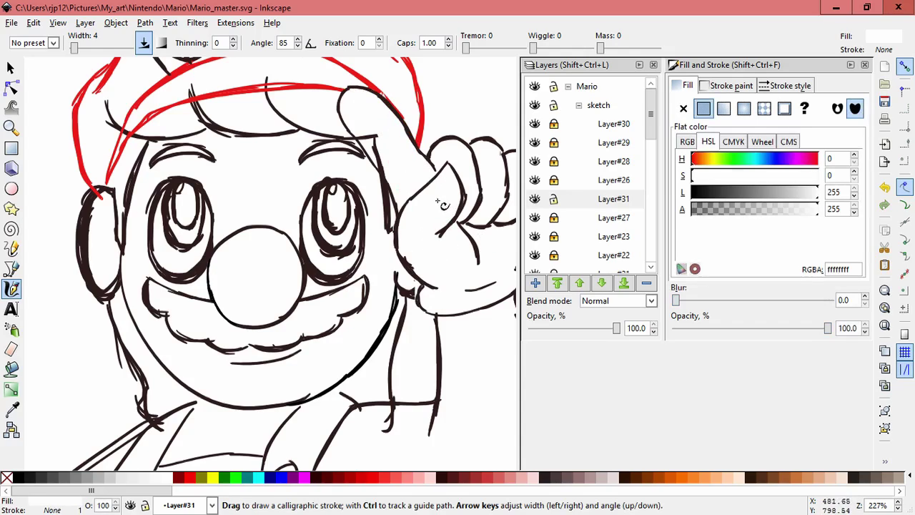
# - Toggle Layer#26, Layer#28, Layer#29, Layer#31 and Layer#27 to examine how the white cover strokes stack with the hand lines
pyautogui.click(536, 180)
pyautogui.click(535, 180)
pyautogui.click(536, 162)
pyautogui.click(536, 162)
pyautogui.click(536, 162)
pyautogui.click(534, 142)
pyautogui.click(535, 143)
pyautogui.click(536, 198)
pyautogui.click(536, 198)
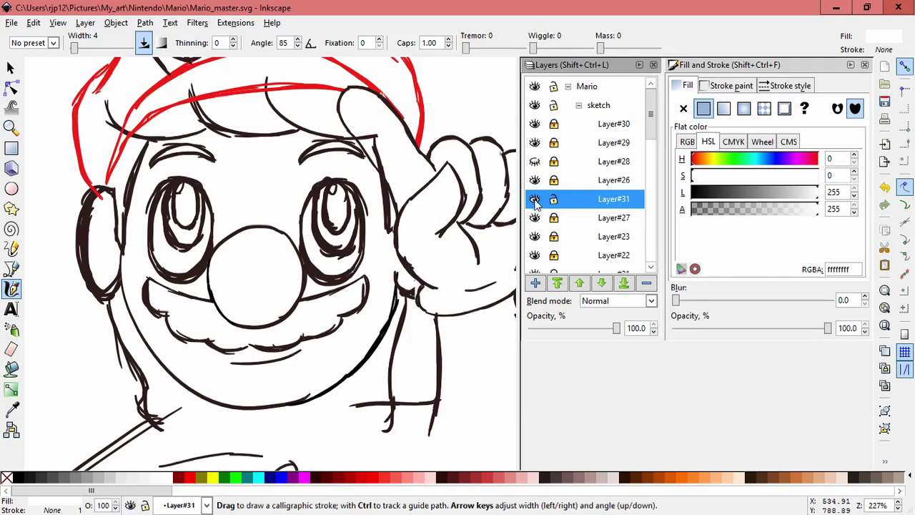
pyautogui.click(536, 220)
pyautogui.click(536, 220)
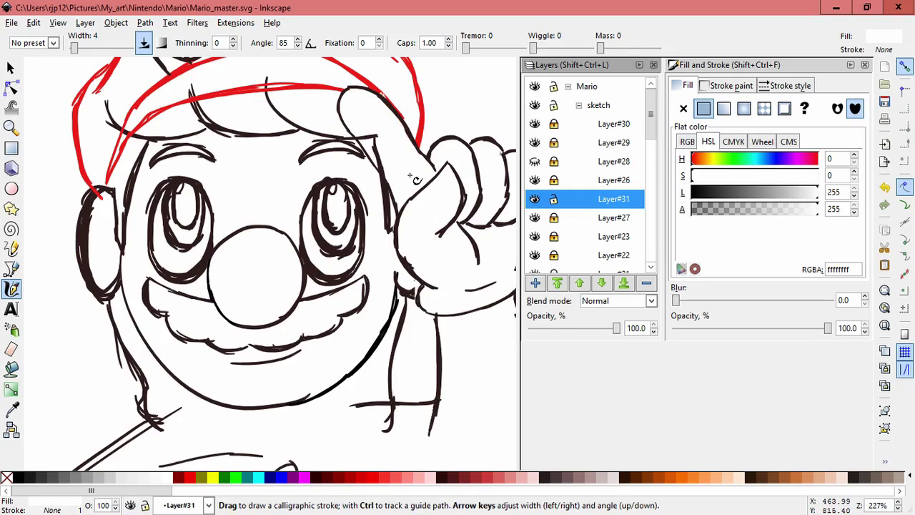
# - Show Layer#28 with the overall straps again, review the whole figure, and activate the Calligraphy tool
pyautogui.press('Escape')
pyautogui.click(11, 67)
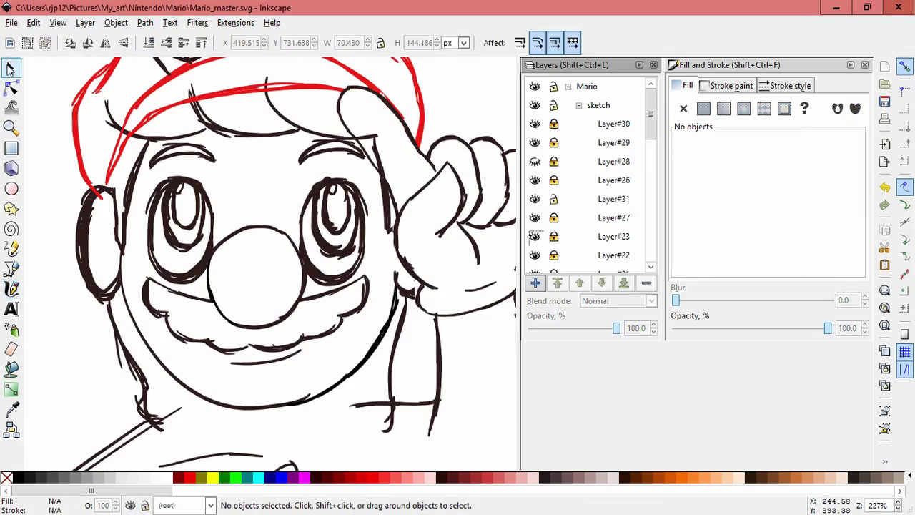
pyautogui.press('5')
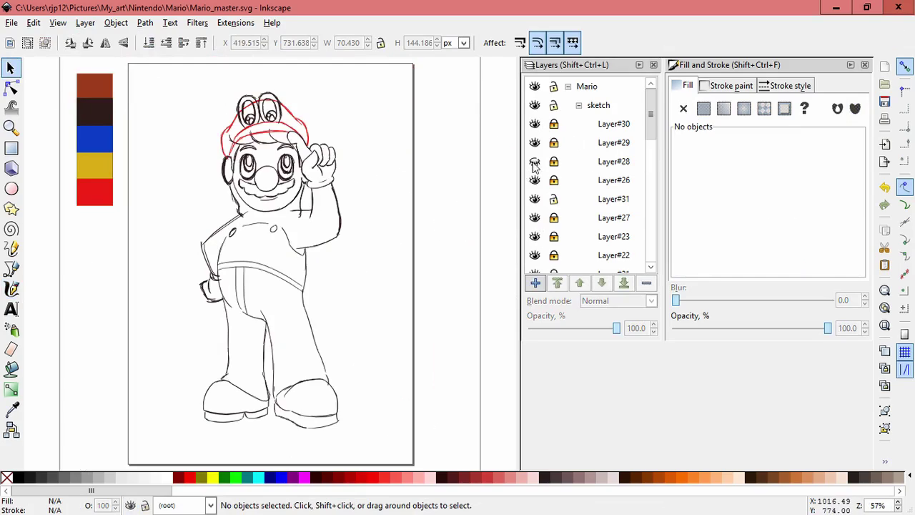
pyautogui.click(535, 162)
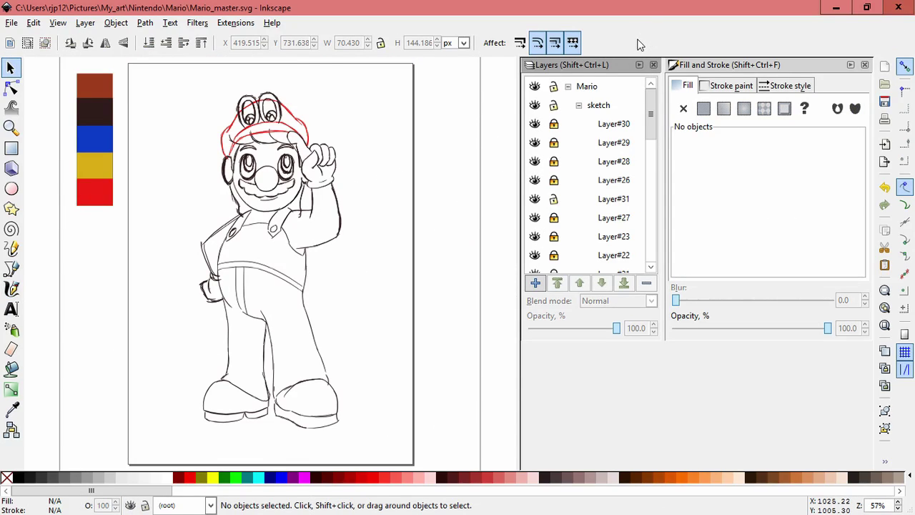
pyautogui.press('z')
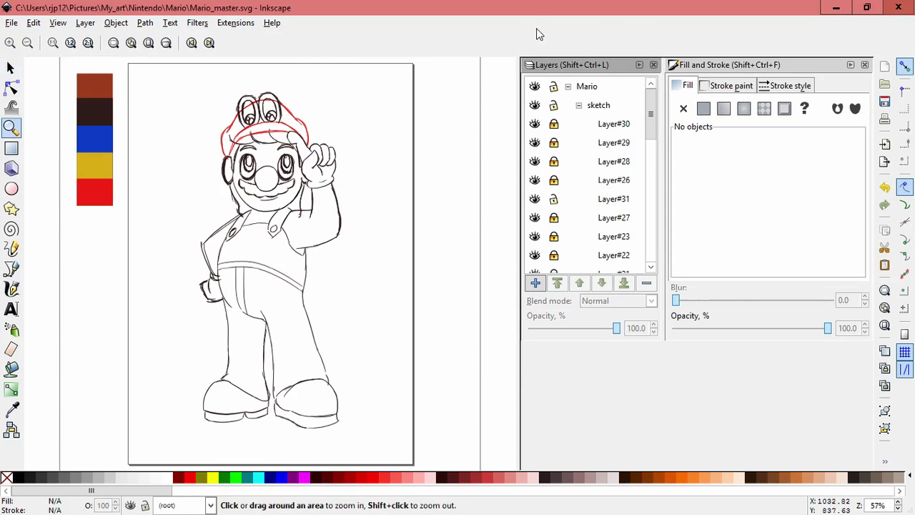
pyautogui.click(11, 288)
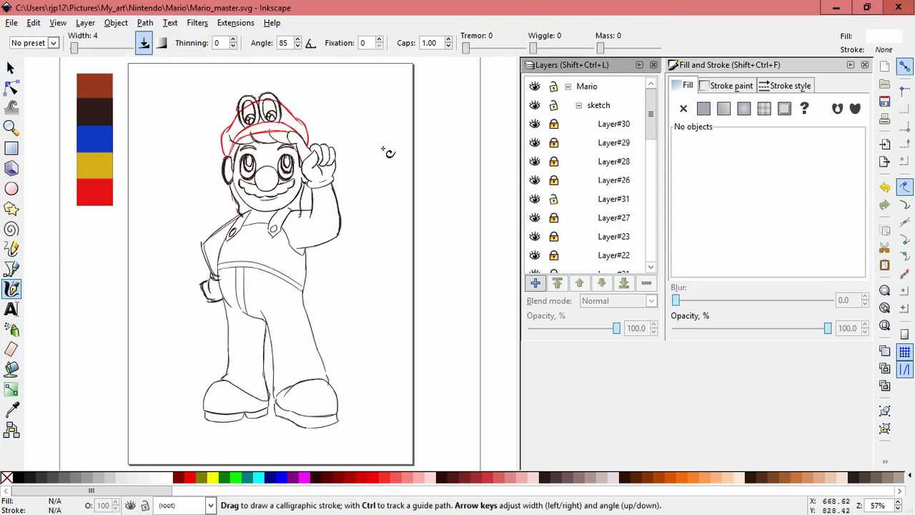
# - Toggle Layer#26, Layer#28, Layer#29, Layer#30, the sketch group and Layer#27 to examine which lines each contains
pyautogui.click(538, 181)
pyautogui.click(538, 181)
pyautogui.click(537, 163)
pyautogui.click(537, 163)
pyautogui.click(537, 144)
pyautogui.click(537, 145)
pyautogui.click(537, 126)
pyautogui.click(537, 126)
pyautogui.click(536, 106)
pyautogui.click(536, 106)
pyautogui.click(536, 125)
pyautogui.click(536, 125)
pyautogui.click(553, 199)
pyautogui.click(536, 217)
pyautogui.click(536, 218)
# - Examine the lower sketch layers, including Layer#13 and Layer#15, by toggling their visibility, and hide Layer#22
pyautogui.moveTo(648, 127); pyautogui.dragTo(649, 195)
pyautogui.click(532, 172)
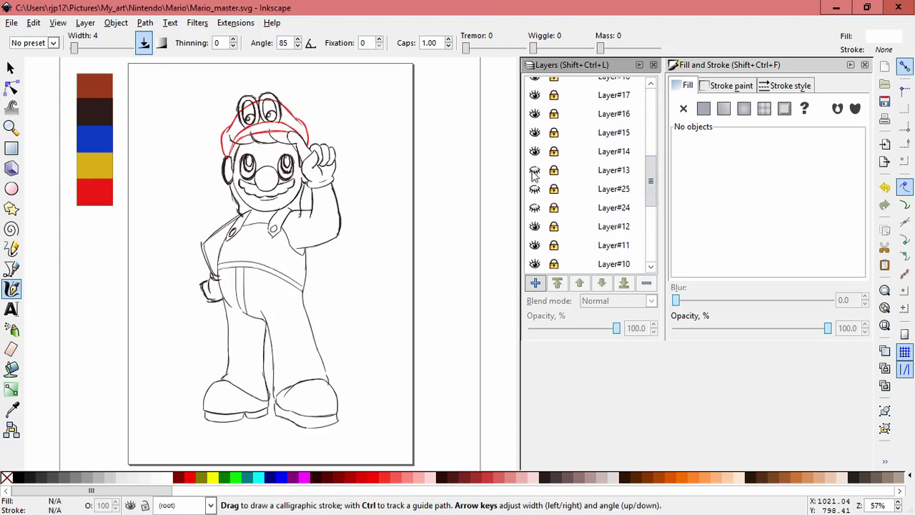
pyautogui.click(536, 133)
pyautogui.click(536, 133)
pyautogui.click(536, 133)
pyautogui.moveTo(650, 169); pyautogui.dragTo(650, 137)
pyautogui.click(536, 247)
pyautogui.click(537, 209)
pyautogui.click(536, 207)
pyautogui.moveTo(650, 149); pyautogui.dragTo(649, 126)
pyautogui.click(537, 146)
pyautogui.click(536, 146)
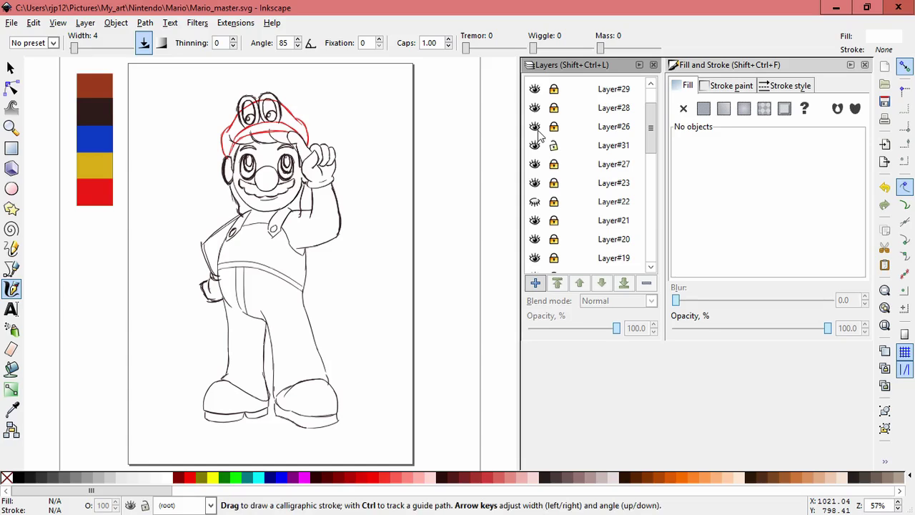
# - Activate Layer#31, try moving its white cover path beside the thumb, and undo the move
pyautogui.click(586, 146)
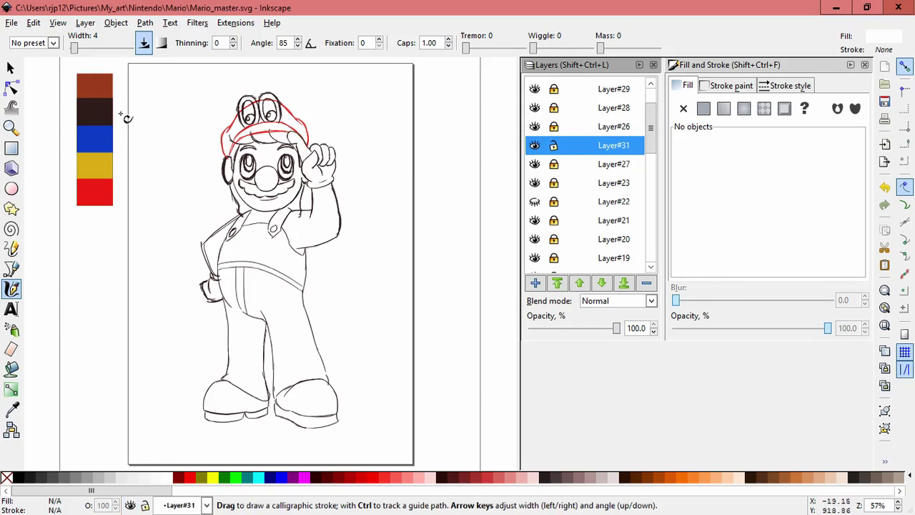
pyautogui.click(16, 67)
pyautogui.scroll(3, 308, 135)
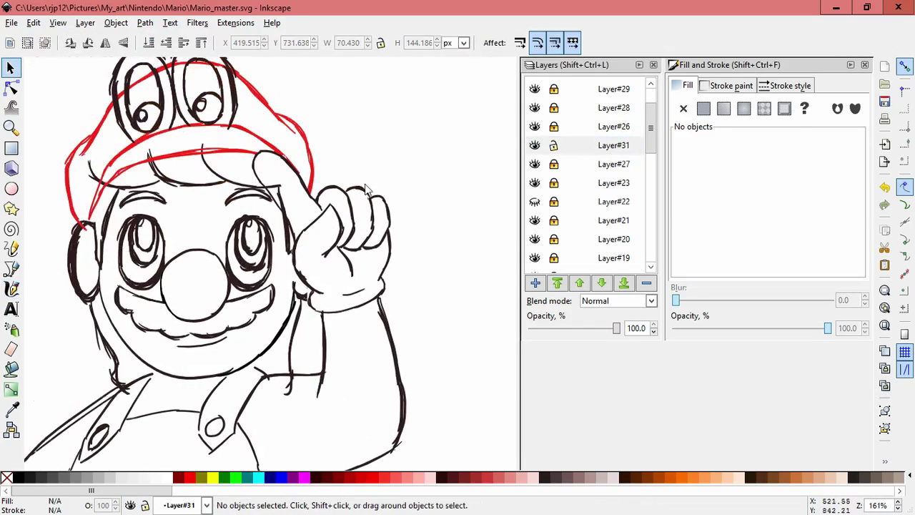
pyautogui.moveTo(315, 190)
pyautogui.mouseDown()
pyautogui.moveTo(346, 185)
pyautogui.moveTo(301, 190)
pyautogui.mouseUp()
pyautogui.hotkey('ctrl', 'z')
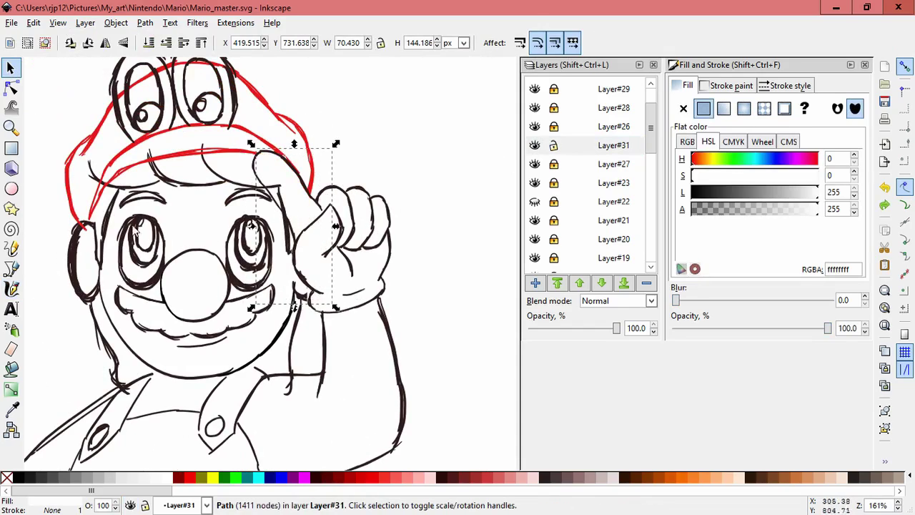
# - Try painting white calligraphic strokes around the raised hand in Layer#31, and undo them
pyautogui.click(11, 288)
pyautogui.press('Escape')
pyautogui.scroll(1, 282, 181)
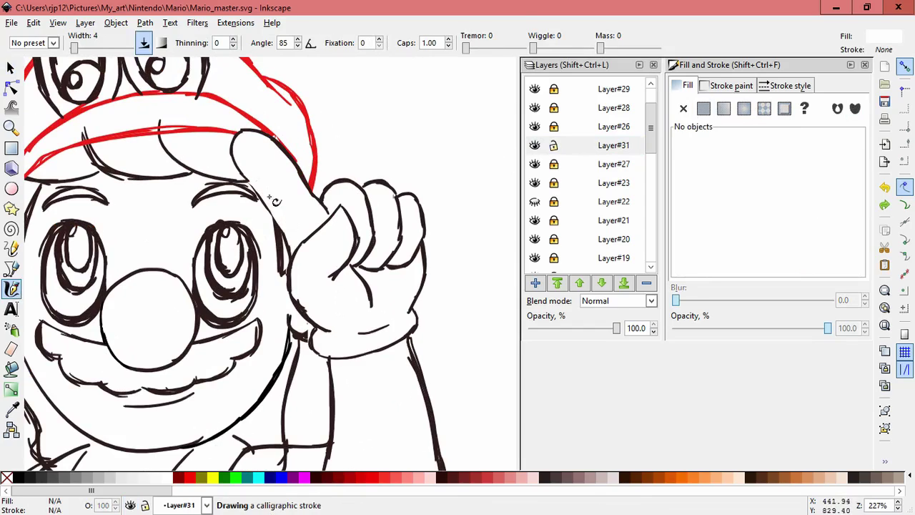
pyautogui.scroll(-2, 422, 251)
pyautogui.moveTo(421, 221); pyautogui.dragTo(443, 204)
pyautogui.moveTo(281, 172)
pyautogui.mouseDown()
pyautogui.moveTo(349, 205)
pyautogui.moveTo(308, 182)
pyautogui.moveTo(341, 188)
pyautogui.mouseUp()
pyautogui.hotkey('ctrl', 'z')
pyautogui.hotkey('ctrl', 'z')
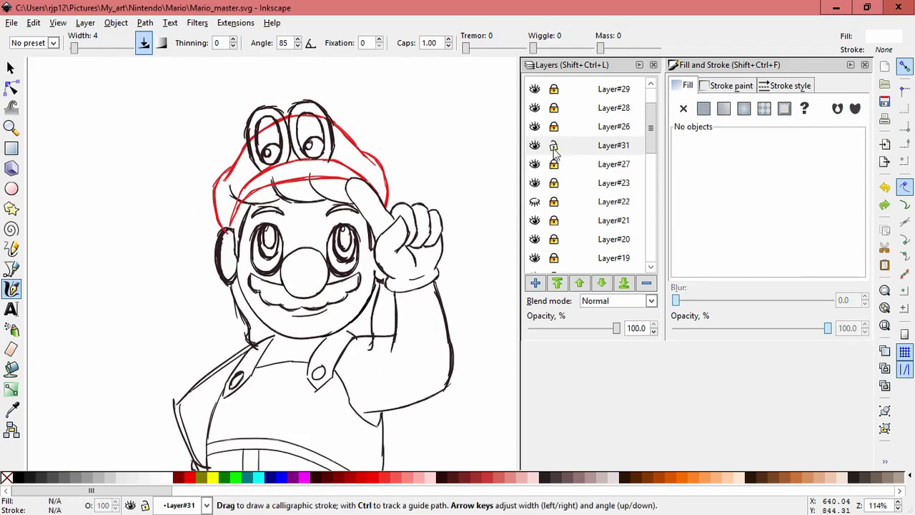
# - Lock Layer#31 and toggle Layer#21, Layer#20, Layer#19 and Layer#18 to identify which cap lines they hold
pyautogui.click(556, 149)
pyautogui.moveTo(649, 140); pyautogui.dragTo(649, 151)
pyautogui.click(535, 183)
pyautogui.click(536, 183)
pyautogui.click(535, 203)
pyautogui.click(535, 199)
pyautogui.click(535, 218)
pyautogui.click(535, 218)
pyautogui.click(535, 236)
pyautogui.click(535, 237)
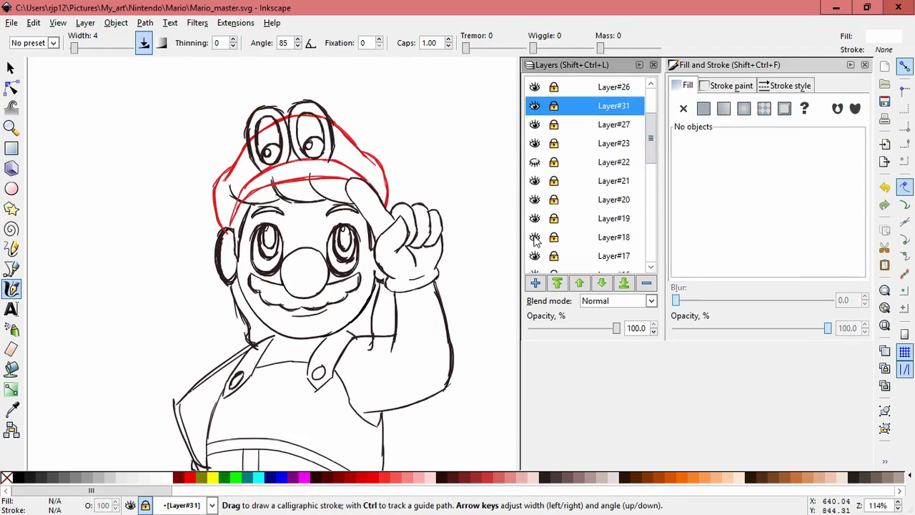
# - Add a new layer directly above Layer#18
pyautogui.click(586, 237)
pyautogui.click(534, 283)
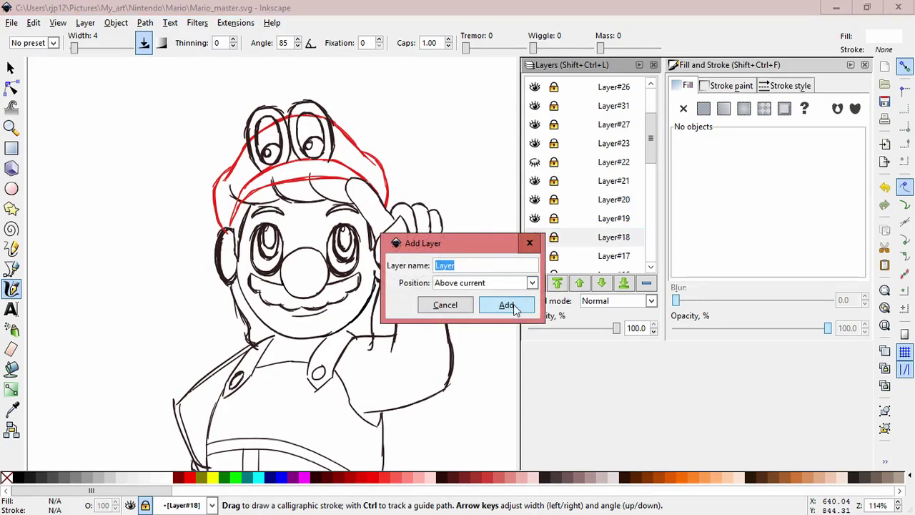
pyautogui.click(506, 305)
# - Paint white calligraphic strokes over the red cap lines that cross the two eyes on the cap
pyautogui.keyDown('ctrl'); pyautogui.scroll(3, 312, 150); pyautogui.keyUp('ctrl')
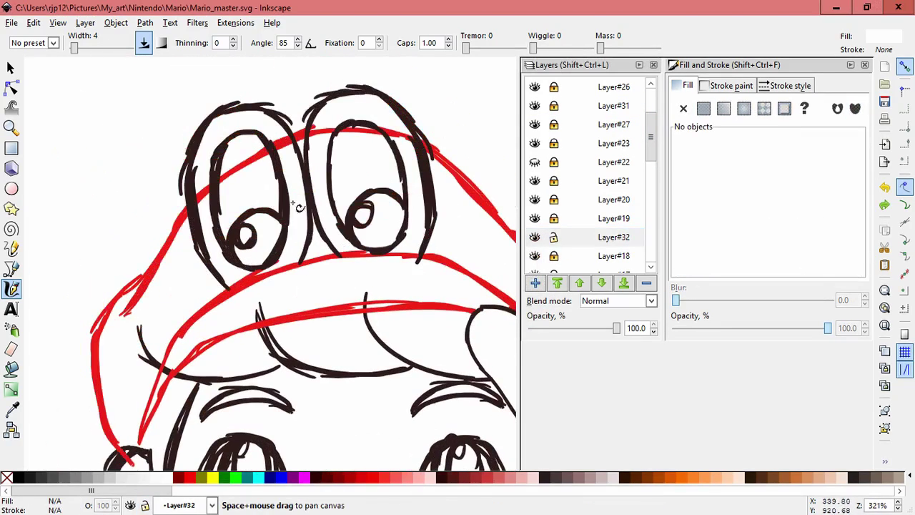
pyautogui.moveTo(204, 191); pyautogui.dragTo(232, 147)
pyautogui.moveTo(235, 183); pyautogui.dragTo(286, 164)
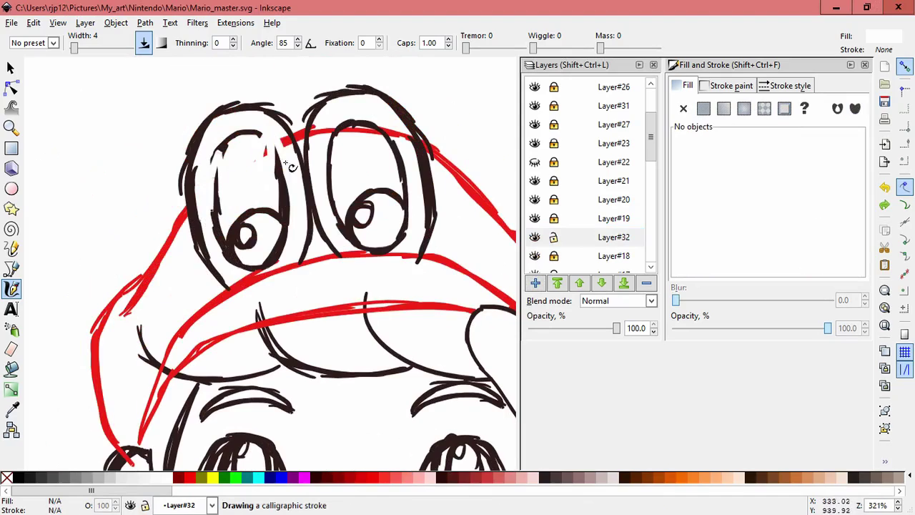
pyautogui.moveTo(218, 149)
pyautogui.mouseDown()
pyautogui.moveTo(367, 131)
pyautogui.moveTo(402, 138)
pyautogui.moveTo(374, 153)
pyautogui.mouseUp()
pyautogui.scroll(-4, 386, 152)
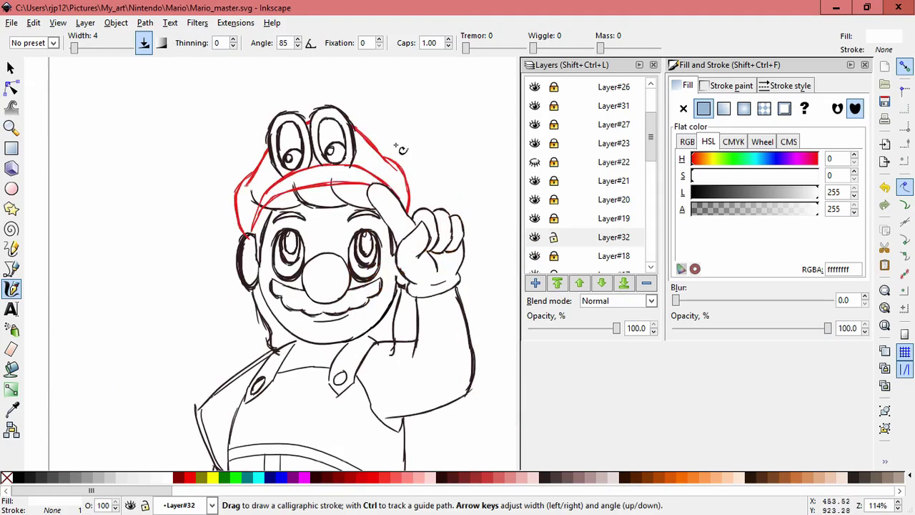
# - Lock Layer#32, check Layer#17, Layer#16 and Layer#15 by toggling them, and add a new layer above Layer#15
pyautogui.click(554, 236)
pyautogui.scroll(-4, 543, 172)
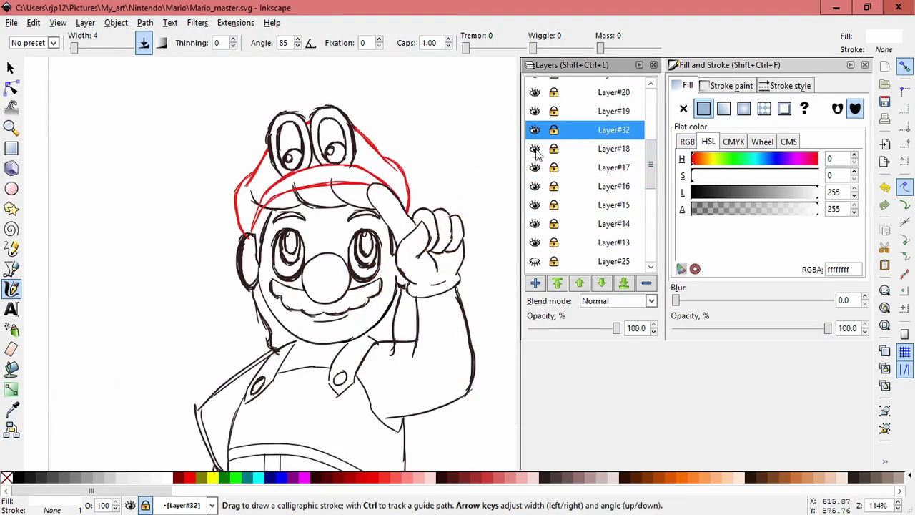
pyautogui.click(535, 166)
pyautogui.click(535, 166)
pyautogui.click(535, 186)
pyautogui.click(535, 186)
pyautogui.click(535, 205)
pyautogui.click(534, 205)
pyautogui.click(535, 282)
pyautogui.click(504, 306)
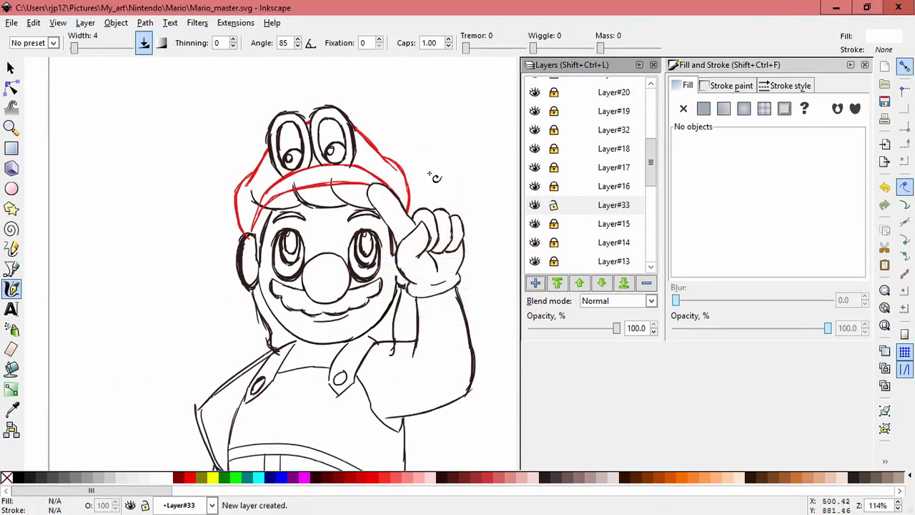
# - Paint white calligraphic strokes over the hair lines that extend into the cap's red brim
pyautogui.scroll(3, 333, 229)
pyautogui.moveTo(139, 153)
pyautogui.mouseDown()
pyautogui.moveTo(116, 166)
pyautogui.moveTo(119, 132)
pyautogui.moveTo(81, 131)
pyautogui.moveTo(117, 133)
pyautogui.mouseUp()
pyautogui.press('space')
pyautogui.moveTo(241, 100)
pyautogui.mouseDown()
pyautogui.moveTo(259, 212)
pyautogui.moveTo(239, 212)
pyautogui.mouseUp()
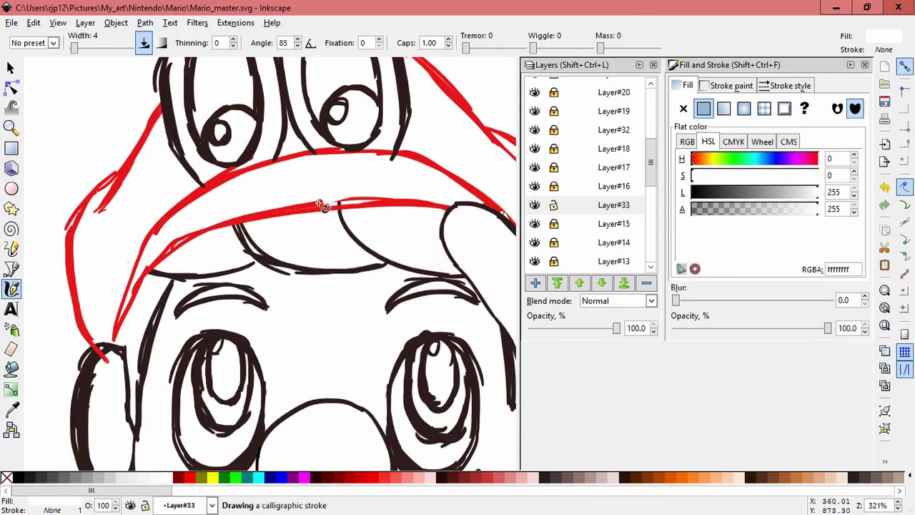
pyautogui.scroll(-2, 321, 206)
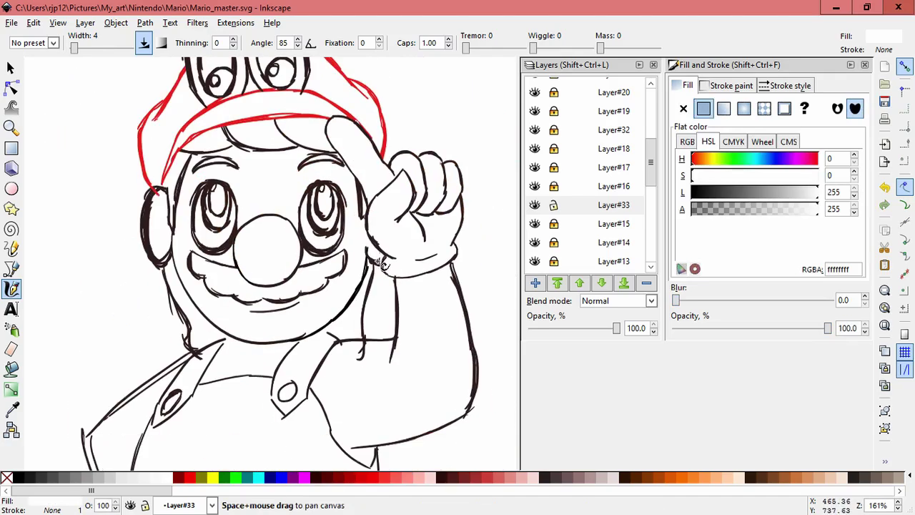
# - Lock Layer#33, check the contents of Layer#12 by toggling its visibility, and unlock Layer#12
pyautogui.click(615, 205)
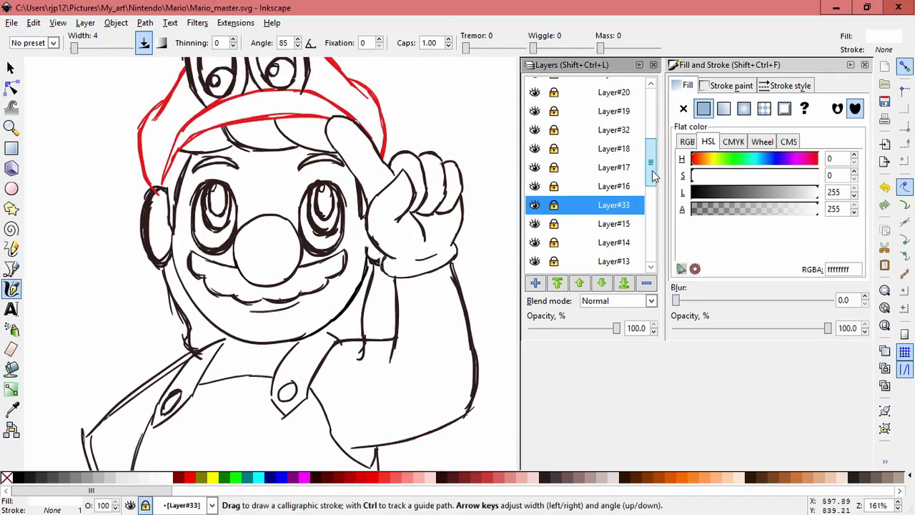
pyautogui.scroll(-3, 652, 175)
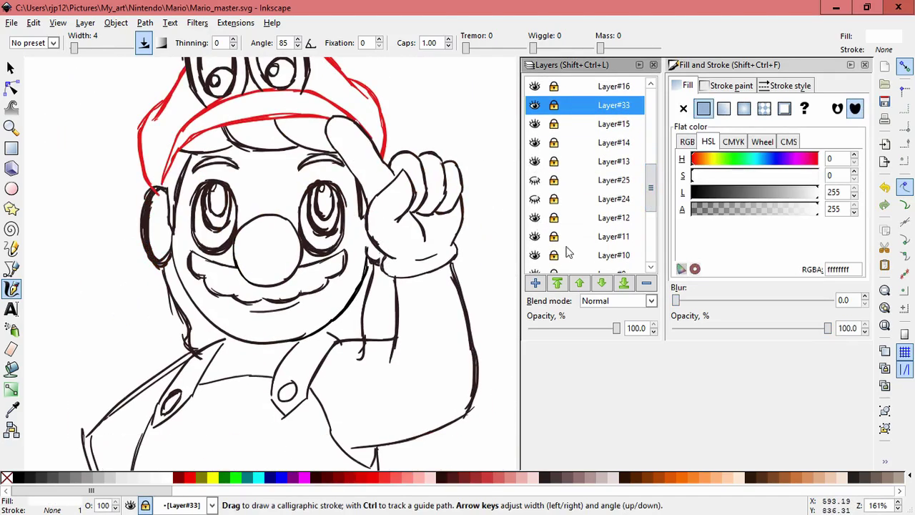
pyautogui.click(535, 218)
pyautogui.click(535, 218)
pyautogui.click(535, 218)
pyautogui.click(554, 219)
pyautogui.click(534, 218)
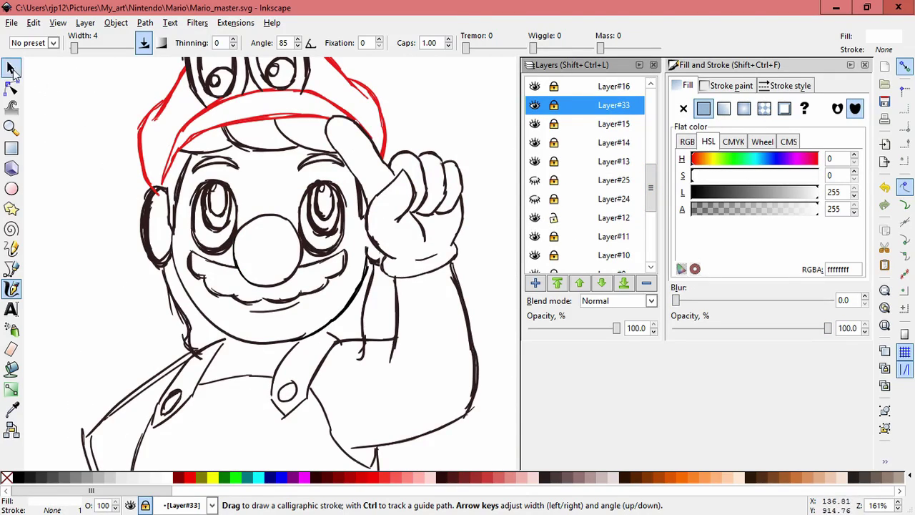
# - Delete the redundant overlapping strokes that thicken the outer side of the ear in Layer#12
pyautogui.click(11, 68)
pyautogui.scroll(1, 108, 235)
pyautogui.moveTo(161, 227); pyautogui.dragTo(75, 235)
pyautogui.hotkey('ctrl', 'z')
pyautogui.moveTo(85, 251); pyautogui.dragTo(82, 249)
pyautogui.press('Delete')
pyautogui.moveTo(181, 272); pyautogui.dragTo(104, 217)
pyautogui.press('Delete')
pyautogui.moveTo(184, 269); pyautogui.dragTo(66, 208)
pyautogui.hotkey('ctrl', 'z')
pyautogui.moveTo(171, 254); pyautogui.dragTo(76, 201)
pyautogui.press('Delete')
pyautogui.moveTo(157, 209); pyautogui.dragTo(46, 218)
pyautogui.press('Delete')
pyautogui.moveTo(168, 189); pyautogui.dragTo(70, 190)
pyautogui.press('Delete')
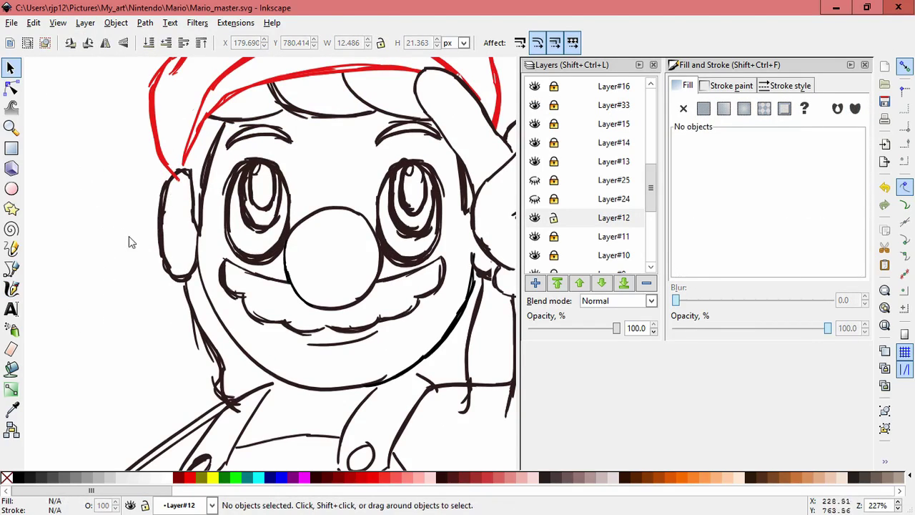
pyautogui.moveTo(184, 214); pyautogui.dragTo(73, 180)
pyautogui.press('Delete')
# - Delete the remaining rough strokes forming the ear's lower curve
pyautogui.click(164, 258)
pyautogui.click(187, 276)
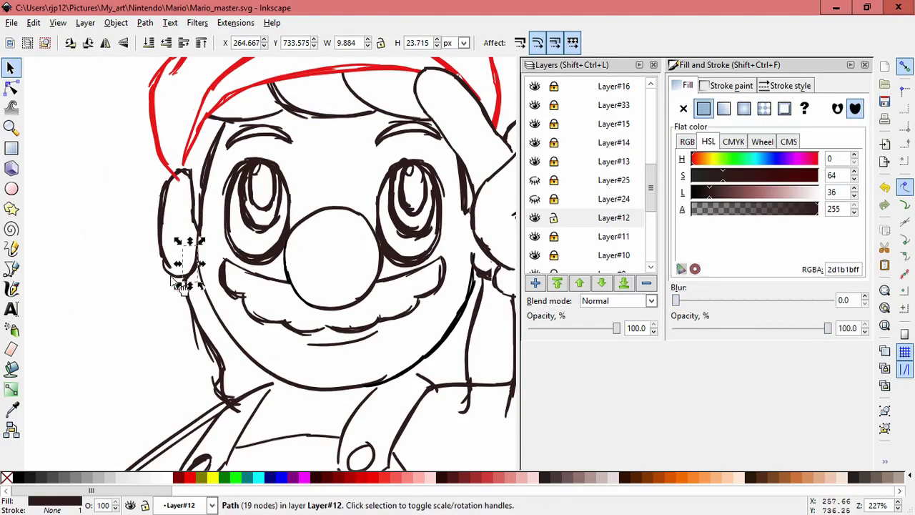
pyautogui.click(175, 277)
pyautogui.press('Delete')
# - Pick the dark outline color 2d1b1b and redraw the ear's lower curve with the Calligraphy tool
pyautogui.press('c')
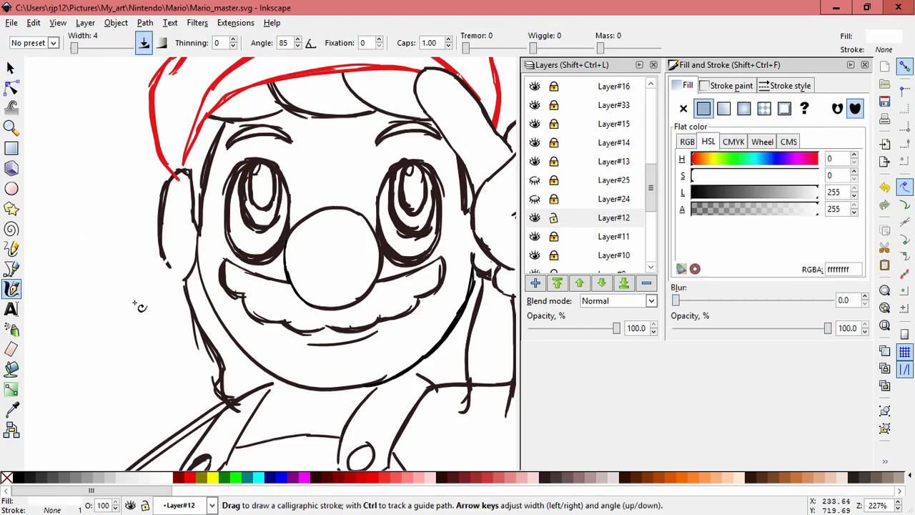
pyautogui.click(12, 408)
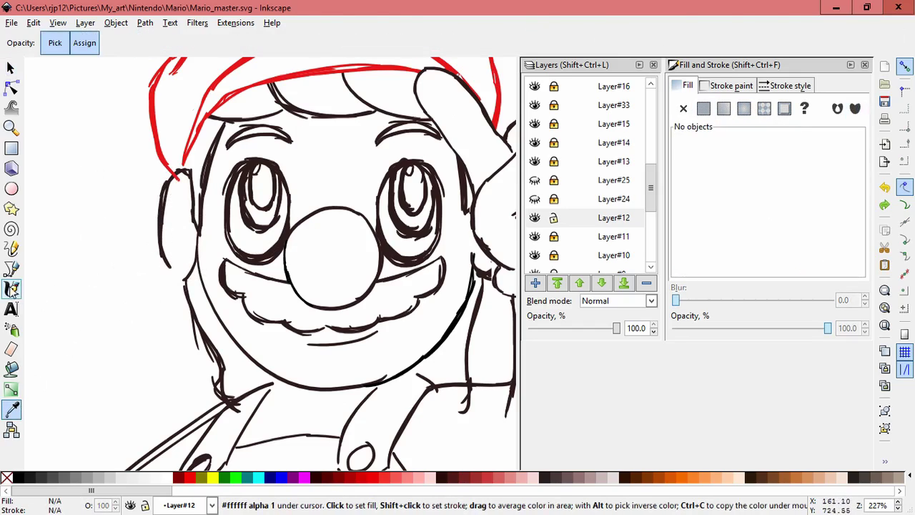
pyautogui.press('c')
pyautogui.scroll(2, 175, 263)
pyautogui.moveTo(153, 233)
pyautogui.mouseDown()
pyautogui.moveTo(187, 266)
pyautogui.moveTo(144, 227)
pyautogui.mouseUp()
pyautogui.hotkey('ctrl', 'z')
pyautogui.moveTo(143, 220)
pyautogui.mouseDown()
pyautogui.moveTo(156, 247)
pyautogui.moveTo(142, 212)
pyautogui.moveTo(184, 265)
pyautogui.mouseUp()
pyautogui.press('space')
pyautogui.moveTo(123, 277); pyautogui.dragTo(131, 318)
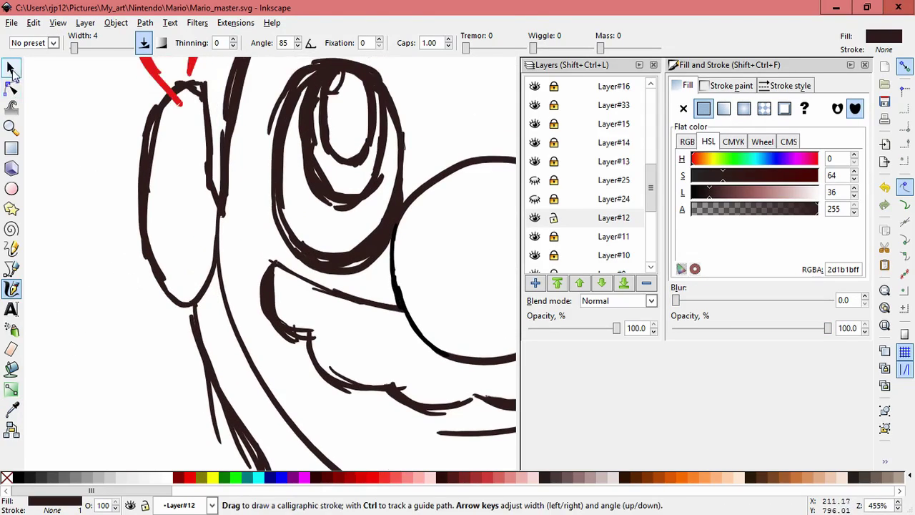
# - Delete the excess strokes on the ear's upper outer edge and at its top beneath the cap
pyautogui.click(11, 68)
pyautogui.moveTo(154, 147); pyautogui.dragTo(73, 147)
pyautogui.hotkey('ctrl', 'z')
pyautogui.click(169, 151)
pyautogui.moveTo(150, 136)
pyautogui.mouseDown()
pyautogui.moveTo(203, 168)
pyautogui.moveTo(85, 136)
pyautogui.mouseUp()
pyautogui.press('Delete')
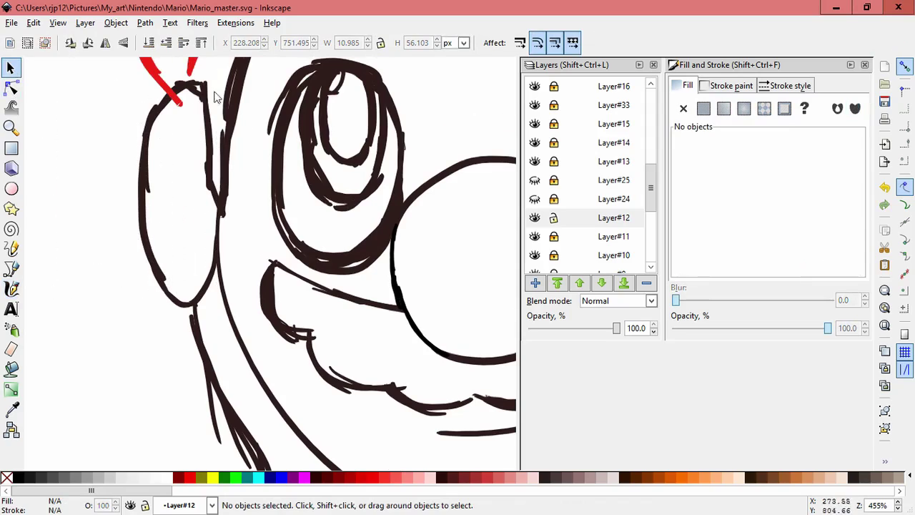
pyautogui.press('Delete')
# - Draw a dark curved calligraphic line inside the ear as its inner contour
pyautogui.press('space')
pyautogui.moveTo(418, 214); pyautogui.dragTo(395, 207)
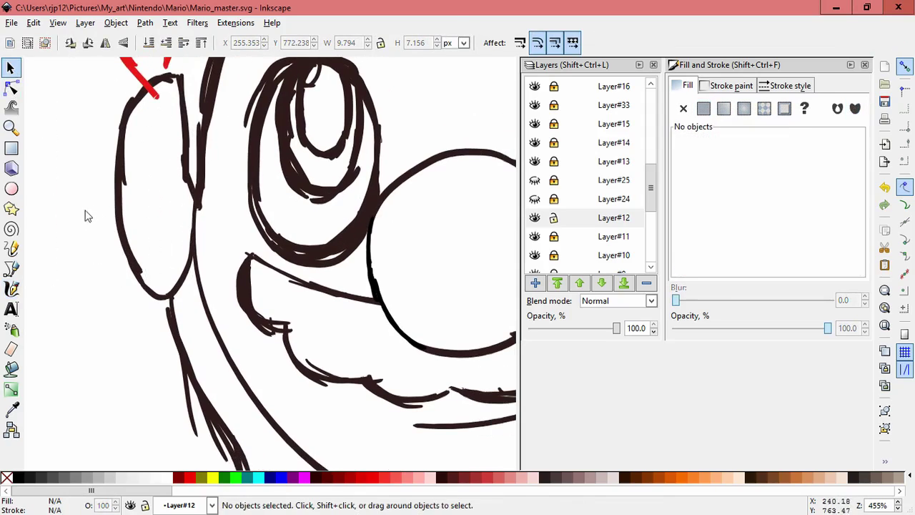
pyautogui.click(12, 289)
pyautogui.moveTo(164, 111)
pyautogui.mouseDown()
pyautogui.moveTo(147, 194)
pyautogui.moveTo(170, 204)
pyautogui.moveTo(166, 243)
pyautogui.mouseUp()
pyautogui.scroll(-4, 158, 273)
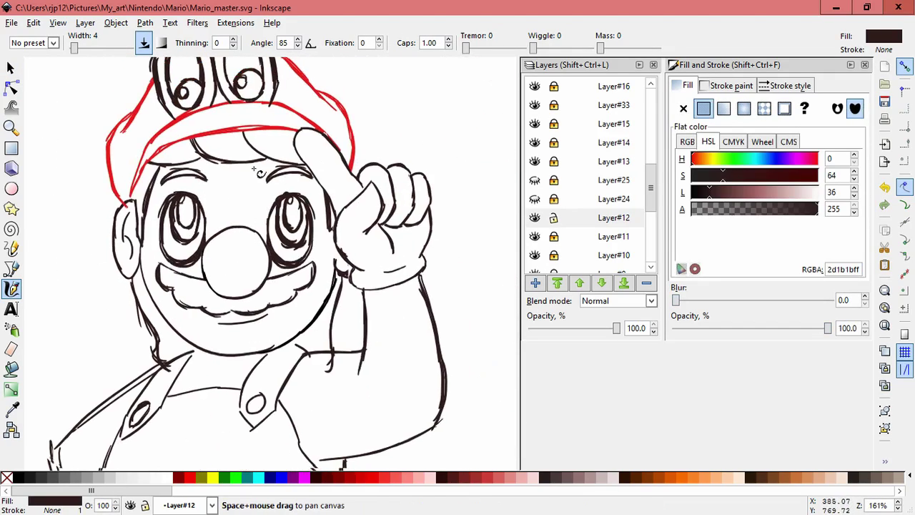
# - Lock Layer#12 and toggle Layer#4, Layer#5, Layer#8 and Layer#6 to examine which body lines they hold
pyautogui.scroll(1, 344, 210)
pyautogui.press('space')
pyautogui.moveTo(361, 305); pyautogui.dragTo(387, 255)
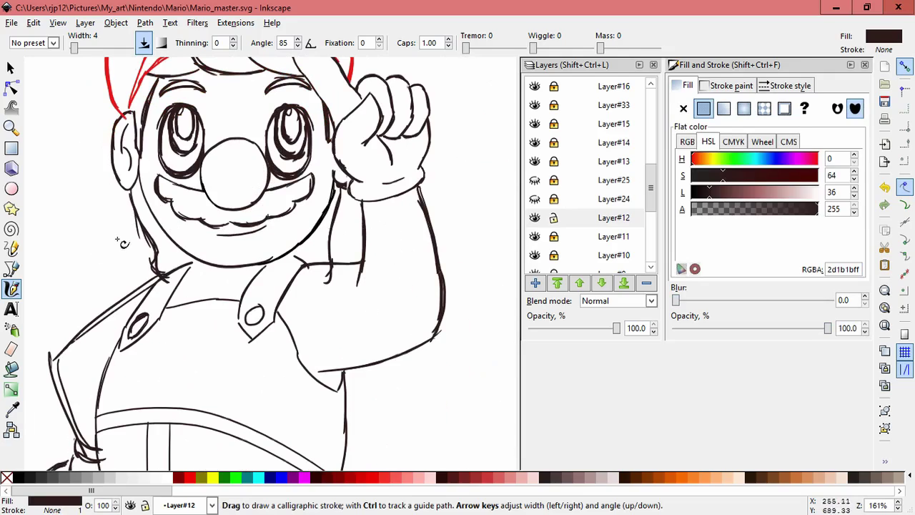
pyautogui.click(553, 217)
pyautogui.scroll(-5, 539, 179)
pyautogui.click(534, 170)
pyautogui.click(534, 169)
pyautogui.click(535, 150)
pyautogui.click(535, 150)
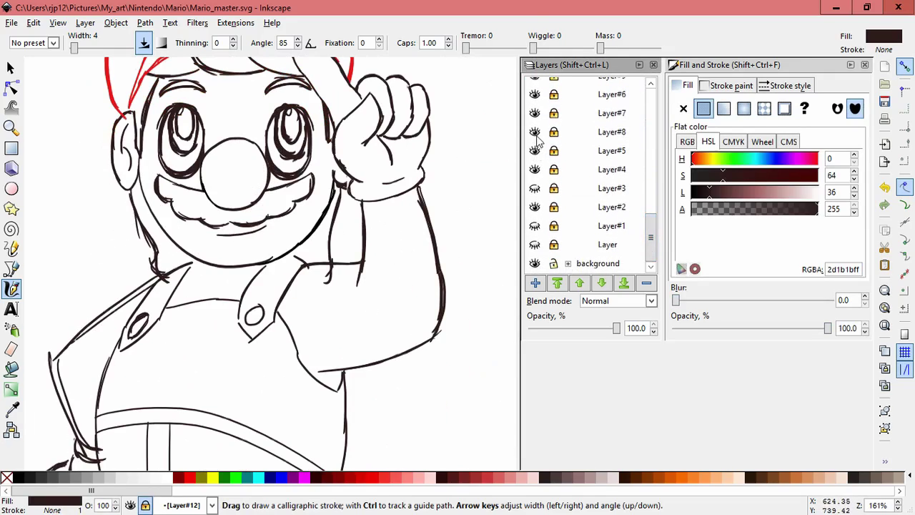
pyautogui.click(535, 132)
pyautogui.click(535, 132)
pyautogui.click(534, 95)
pyautogui.click(534, 94)
# - Toggle the layers further up the stack, plus Layer#4, Layer#5 and Layer#8 again, to examine their lines
pyautogui.moveTo(649, 224); pyautogui.dragTo(652, 189)
pyautogui.click(535, 167)
pyautogui.click(534, 167)
pyautogui.click(534, 187)
pyautogui.click(534, 187)
pyautogui.click(535, 205)
pyautogui.click(534, 205)
pyautogui.click(534, 224)
pyautogui.click(534, 224)
pyautogui.click(535, 242)
pyautogui.click(536, 242)
pyautogui.click(535, 261)
pyautogui.scroll(-3, 647, 221)
pyautogui.click(534, 193)
pyautogui.click(534, 193)
pyautogui.click(535, 175)
pyautogui.click(535, 174)
pyautogui.click(534, 156)
pyautogui.click(535, 156)
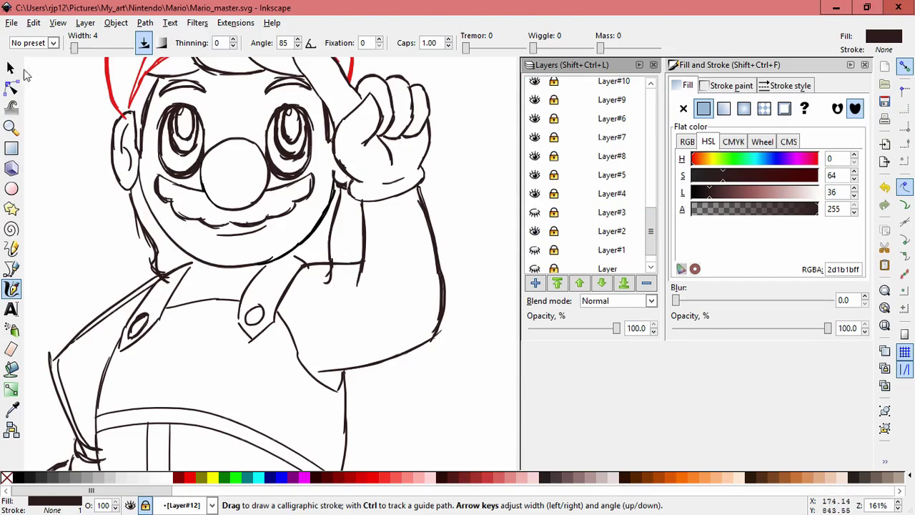
# - Hide the layers above Layer#15 one by one and toggle Layer#15 to examine which lines it holds
pyautogui.click(10, 68)
pyautogui.click(332, 231)
pyautogui.moveTo(333, 232); pyautogui.dragTo(350, 236)
pyautogui.moveTo(651, 226); pyautogui.dragTo(648, 106)
pyautogui.click(535, 124)
pyautogui.click(535, 143)
pyautogui.click(534, 161)
pyautogui.click(535, 180)
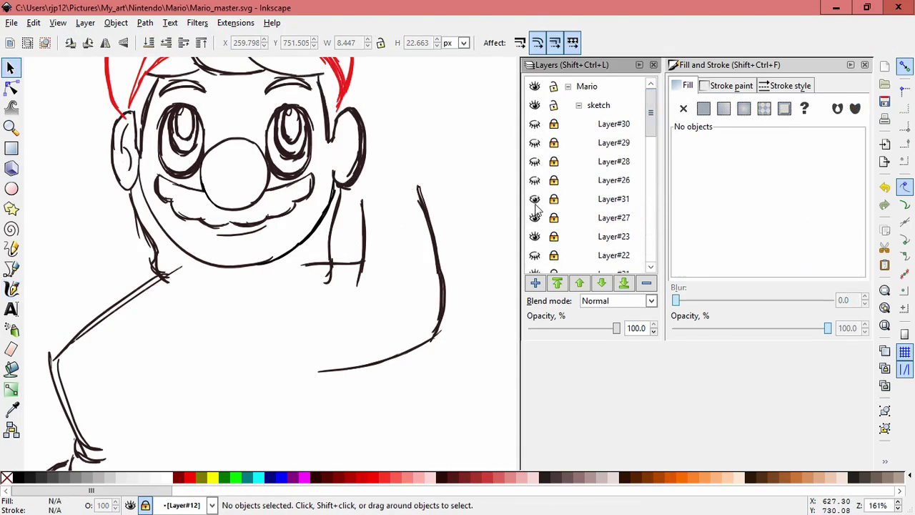
pyautogui.click(535, 199)
pyautogui.click(534, 217)
pyautogui.scroll(-3, 540, 143)
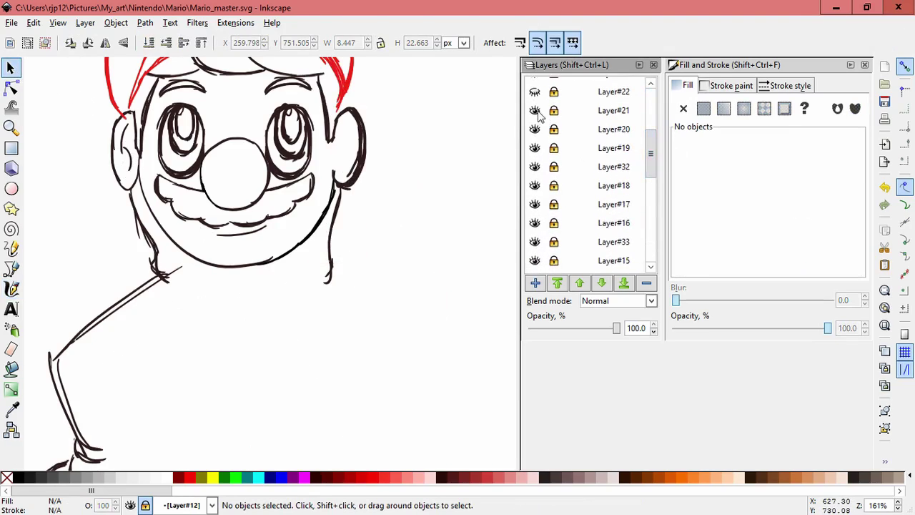
pyautogui.click(535, 167)
pyautogui.click(534, 185)
pyautogui.click(535, 204)
pyautogui.click(534, 222)
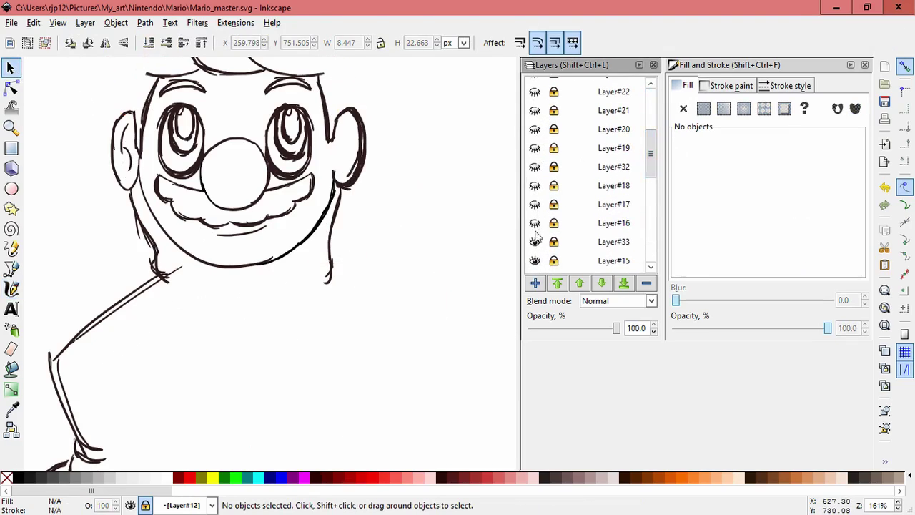
pyautogui.click(535, 260)
pyautogui.click(534, 260)
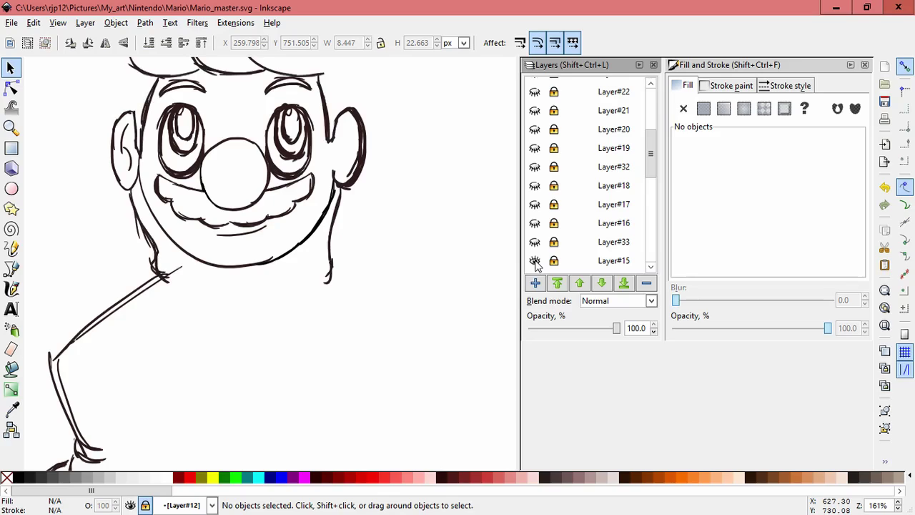
# - Unlock Layer#15 as the working layer and show the hidden layers again, leaving Layer#25 and Layer#24 hidden
pyautogui.click(578, 262)
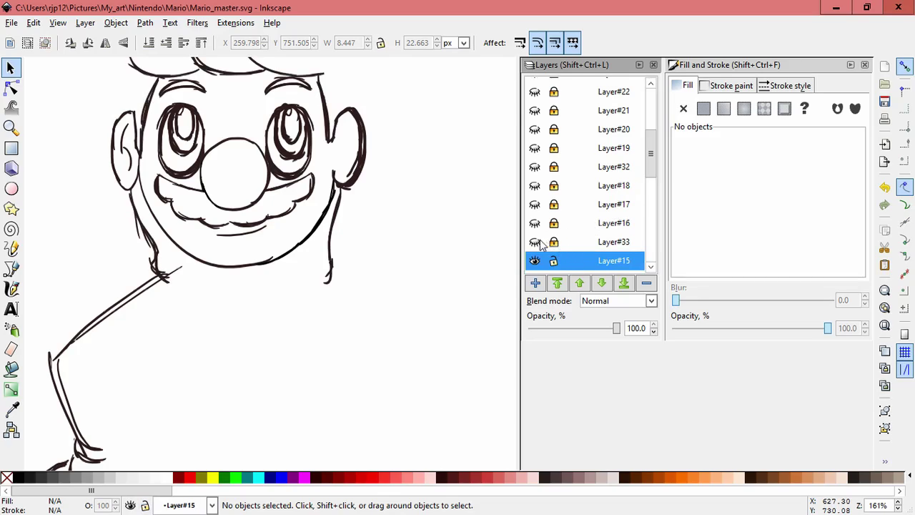
pyautogui.click(535, 241)
pyautogui.click(535, 223)
pyautogui.click(534, 203)
pyautogui.click(535, 186)
pyautogui.click(534, 166)
pyautogui.scroll(5, 632, 136)
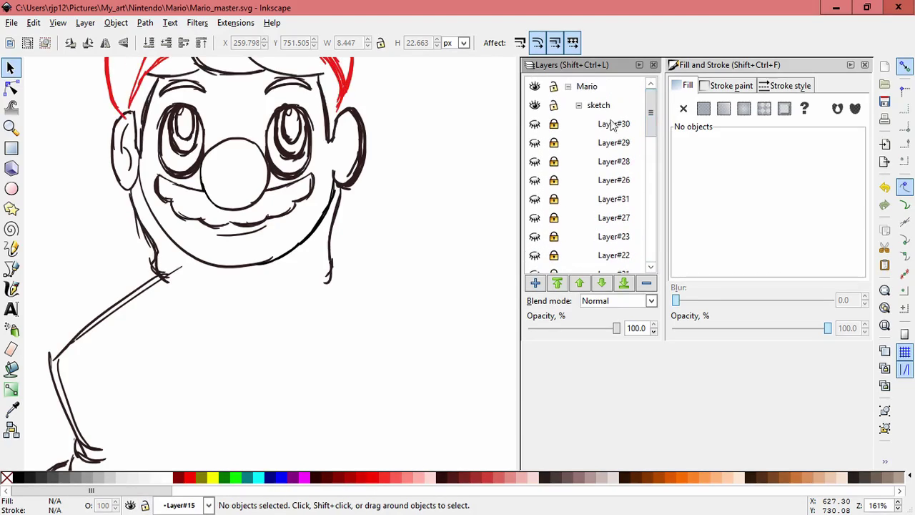
pyautogui.moveTo(649, 124)
pyautogui.mouseDown()
pyautogui.moveTo(650, 136)
pyautogui.moveTo(650, 105)
pyautogui.moveTo(651, 189)
pyautogui.mouseUp()
pyautogui.click(535, 226)
pyautogui.click(536, 188)
pyautogui.click(536, 170)
pyautogui.click(536, 150)
pyautogui.click(536, 132)
pyautogui.click(536, 113)
pyautogui.click(534, 94)
pyautogui.click(537, 124)
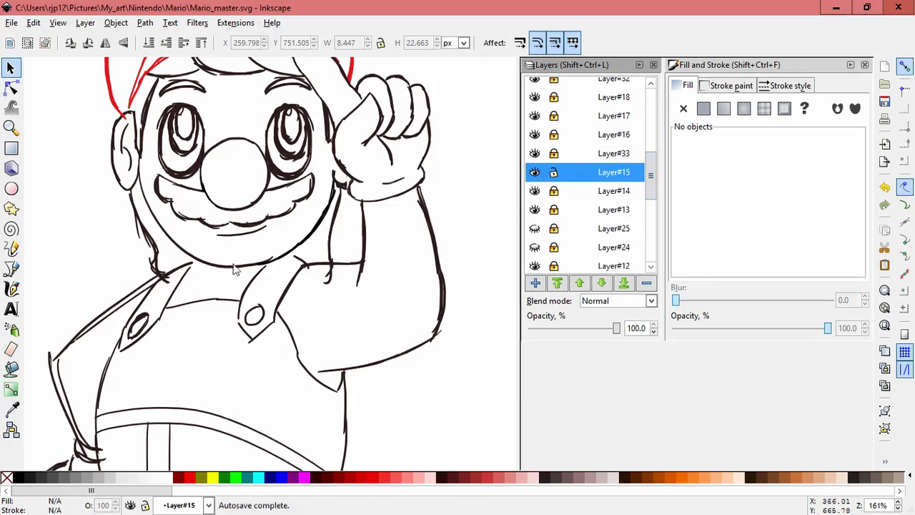
# - Mask the hair line's end below the raised arm's shoulder with white calligraphic strokes on Layer#15
pyautogui.click(12, 290)
pyautogui.moveTo(335, 270); pyautogui.dragTo(307, 292)
pyautogui.hotkey('ctrl', 'z')
pyautogui.moveTo(391, 273); pyautogui.dragTo(336, 340)
pyautogui.press('Escape')
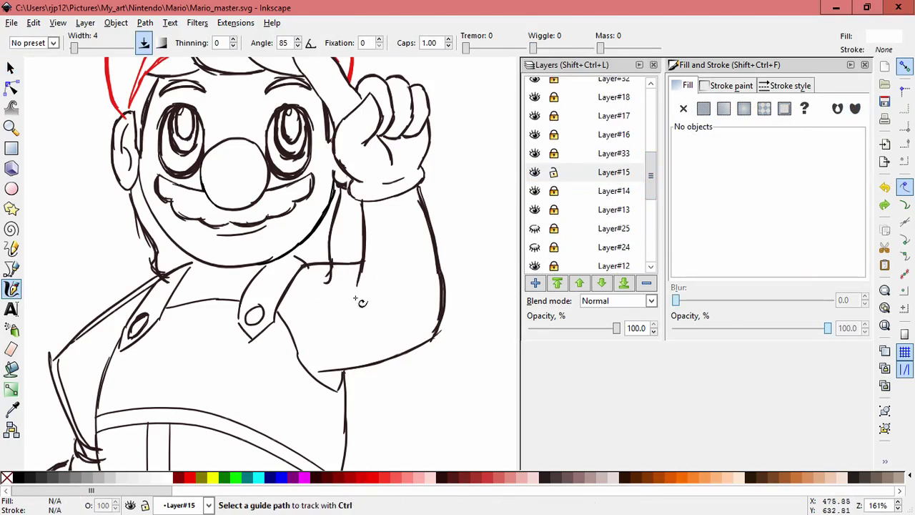
pyautogui.scroll(3, 362, 293)
pyautogui.moveTo(291, 277)
pyautogui.mouseDown()
pyautogui.moveTo(315, 245)
pyautogui.moveTo(303, 232)
pyautogui.moveTo(324, 232)
pyautogui.moveTo(287, 291)
pyautogui.mouseUp()
pyautogui.press('Escape')
pyautogui.hotkey('ctrl', 'z')
pyautogui.hotkey('ctrl', 'z')
pyautogui.press('space')
# - Save the drawing and lock Layer#15 again
pyautogui.moveTo(121, 321); pyautogui.dragTo(500, 408)
pyautogui.moveTo(190, 378)
pyautogui.mouseDown()
pyautogui.moveTo(210, 358)
pyautogui.moveTo(183, 368)
pyautogui.mouseUp()
pyautogui.scroll(-5, 343, 365)
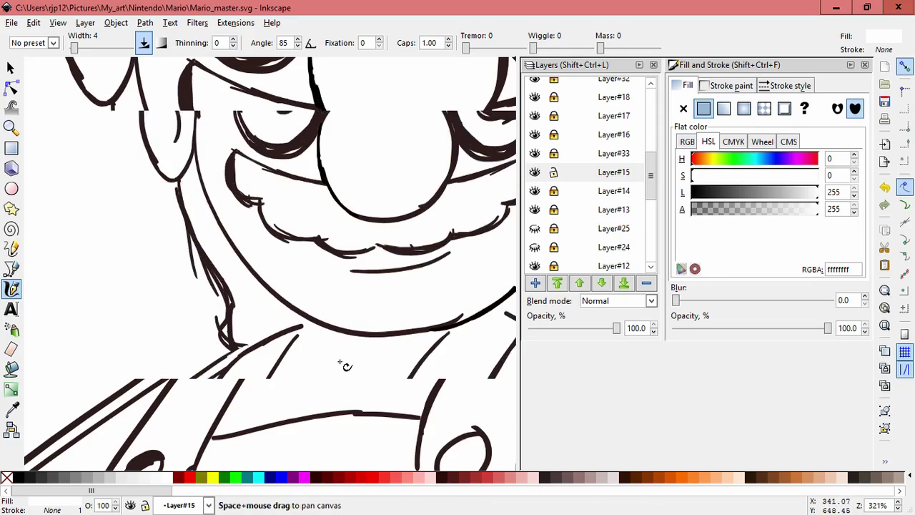
pyautogui.moveTo(367, 435); pyautogui.dragTo(309, 336)
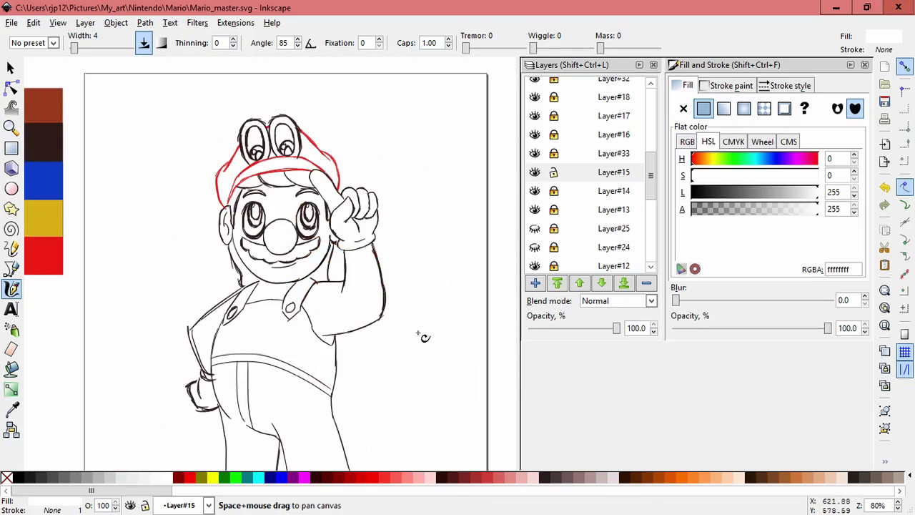
pyautogui.moveTo(398, 329); pyautogui.dragTo(400, 254)
pyautogui.press('space')
pyautogui.moveTo(380, 290); pyautogui.dragTo(399, 270)
pyautogui.scroll(-1, 400, 272)
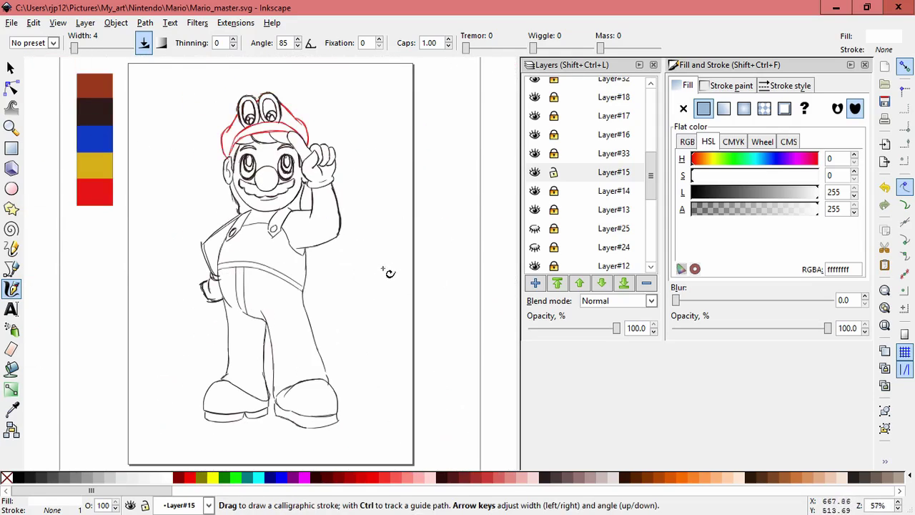
pyautogui.hotkey('ctrl', 's')
pyautogui.click(565, 179)
# - Collapse the sketch layer group and add a new layer inside Mario, directly above sketch
pyautogui.moveTo(653, 173); pyautogui.dragTo(652, 100)
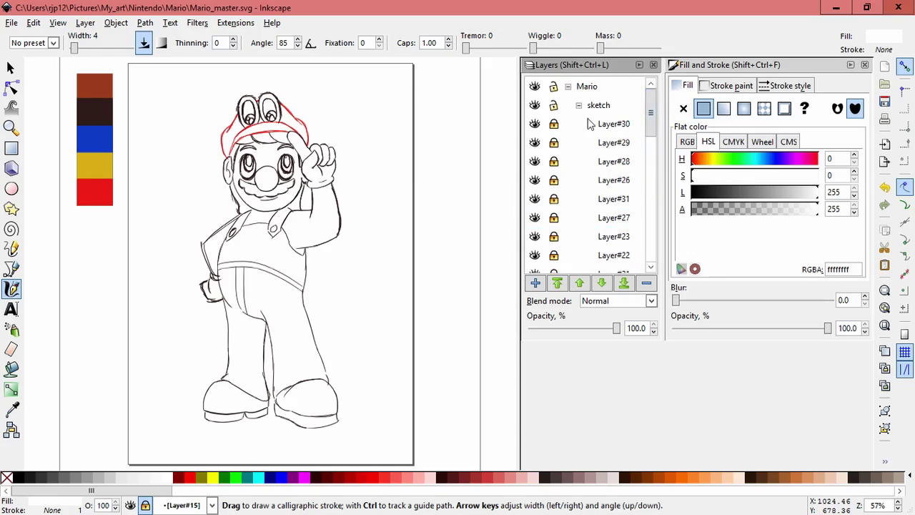
pyautogui.click(598, 105)
pyautogui.click(589, 87)
pyautogui.click(536, 283)
pyautogui.click(520, 303)
pyautogui.hotkey('ctrl', 'z')
pyautogui.click(590, 86)
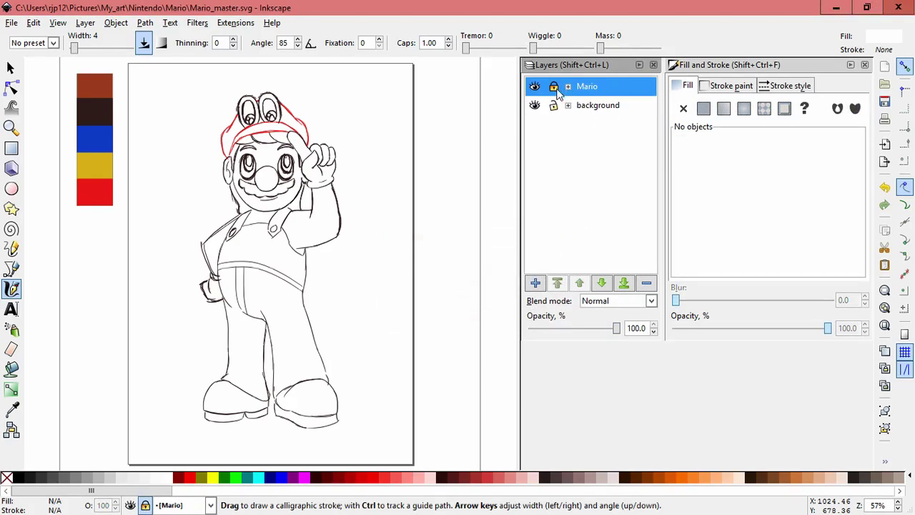
pyautogui.click(568, 86)
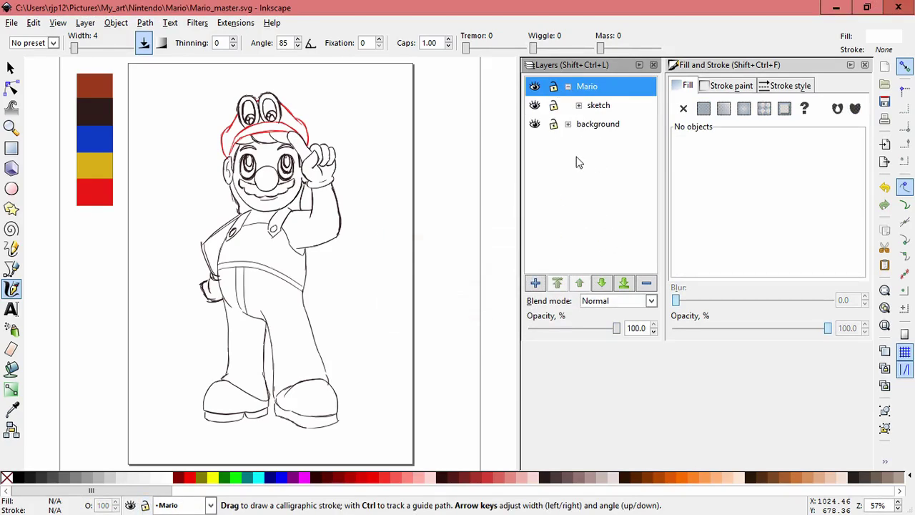
pyautogui.click(535, 282)
pyautogui.click(526, 281)
pyautogui.click(510, 327)
pyautogui.click(507, 304)
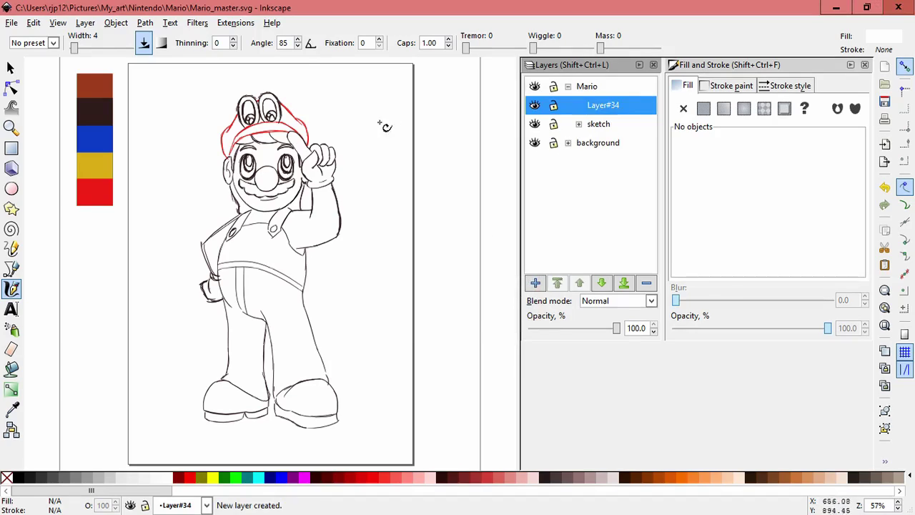
# - Sample the brown swatch and hatch the sideburn and fringe beneath the cap's brim with calligraphic strokes
pyautogui.click(13, 408)
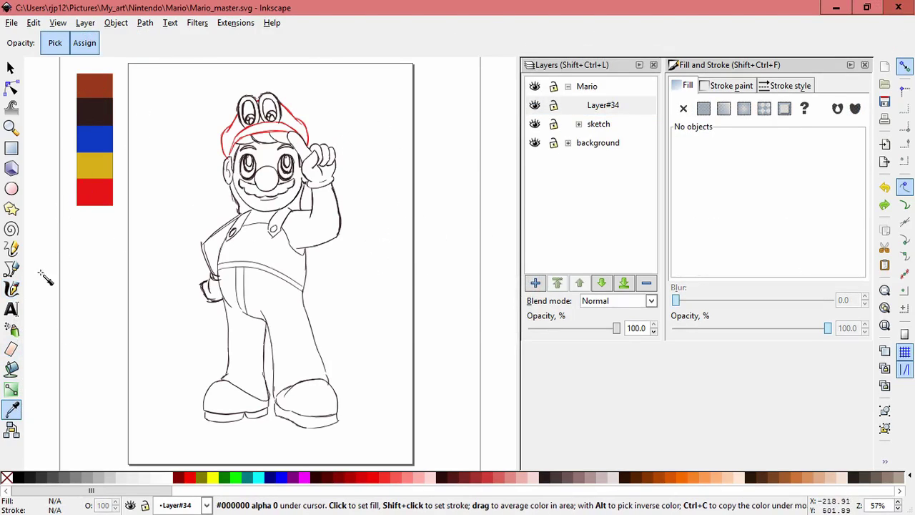
pyautogui.press('c')
pyautogui.scroll(4, 216, 156)
pyautogui.moveTo(214, 141)
pyautogui.mouseDown()
pyautogui.moveTo(186, 217)
pyautogui.moveTo(204, 173)
pyautogui.moveTo(194, 240)
pyautogui.mouseUp()
pyautogui.hotkey('ctrl', 'z')
pyautogui.moveTo(226, 131)
pyautogui.mouseDown()
pyautogui.moveTo(247, 112)
pyautogui.moveTo(240, 126)
pyautogui.moveTo(254, 108)
pyautogui.moveTo(273, 107)
pyautogui.mouseUp()
pyautogui.moveTo(260, 129)
pyautogui.mouseDown()
pyautogui.moveTo(313, 110)
pyautogui.moveTo(291, 91)
pyautogui.moveTo(283, 101)
pyautogui.moveTo(314, 96)
pyautogui.mouseUp()
pyautogui.moveTo(299, 124); pyautogui.dragTo(329, 97)
pyautogui.moveTo(318, 122)
pyautogui.mouseDown()
pyautogui.moveTo(353, 90)
pyautogui.moveTo(380, 94)
pyautogui.mouseUp()
pyautogui.moveTo(366, 112)
pyautogui.mouseDown()
pyautogui.moveTo(392, 100)
pyautogui.moveTo(389, 123)
pyautogui.moveTo(413, 131)
pyautogui.mouseUp()
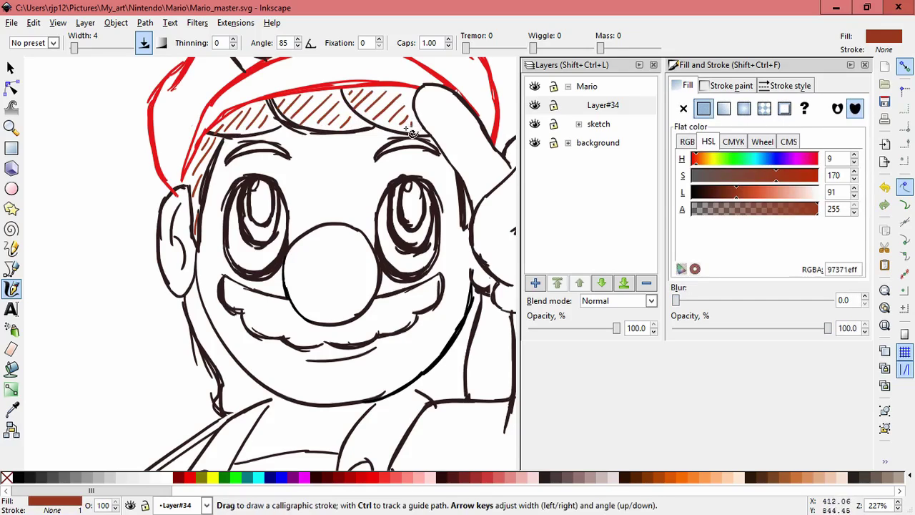
# - Hatch the hair below the uncovered ear down to the shoulder with brown calligraphic strokes
pyautogui.moveTo(166, 350); pyautogui.dragTo(214, 269)
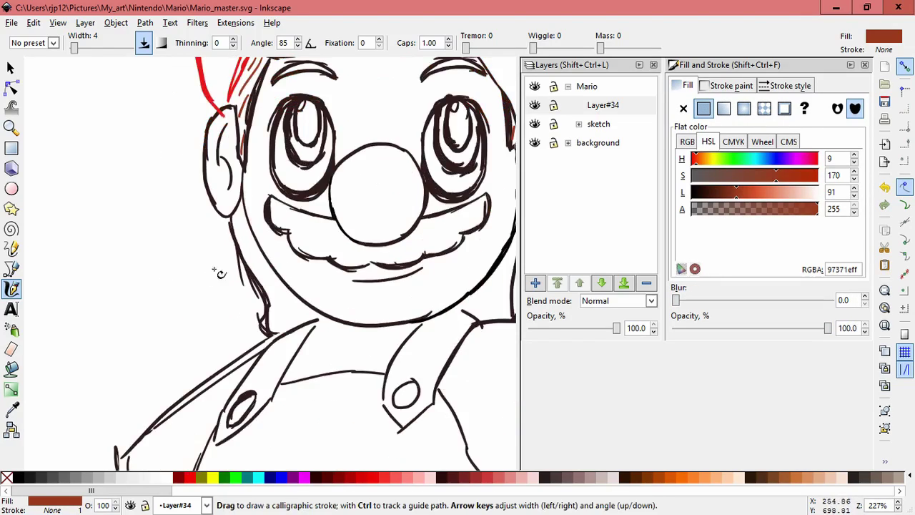
pyautogui.hotkey('ctrl', 'z')
pyautogui.hotkey('ctrl', 'z')
pyautogui.hotkey('ctrl', 'z')
pyautogui.hotkey('ctrl', 'z')
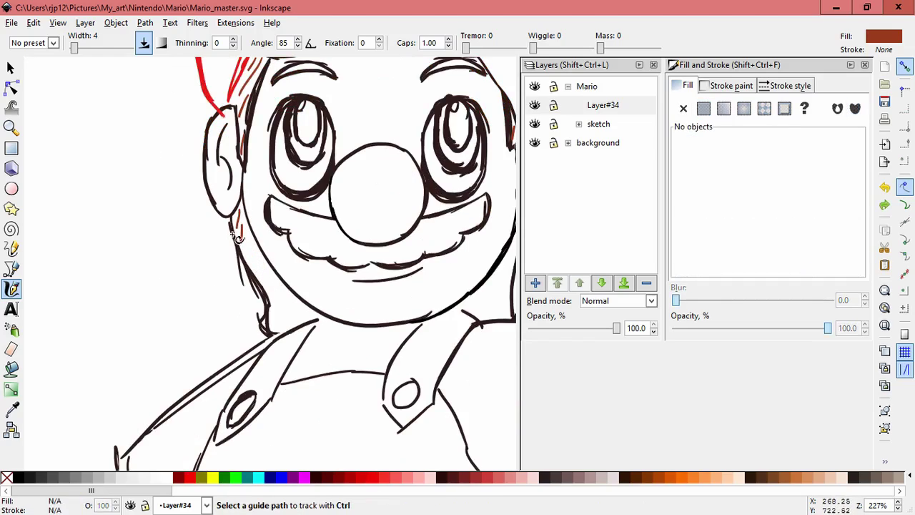
pyautogui.moveTo(238, 211)
pyautogui.mouseDown()
pyautogui.moveTo(243, 252)
pyautogui.moveTo(243, 223)
pyautogui.moveTo(247, 261)
pyautogui.mouseUp()
pyautogui.hotkey('ctrl', 'z')
pyautogui.hotkey('ctrl', 'z')
pyautogui.moveTo(259, 257)
pyautogui.mouseDown()
pyautogui.moveTo(274, 298)
pyautogui.moveTo(287, 323)
pyautogui.mouseUp()
pyautogui.hotkey('ctrl', 'z')
pyautogui.moveTo(303, 309); pyautogui.dragTo(298, 323)
pyautogui.moveTo(313, 313); pyautogui.dragTo(308, 321)
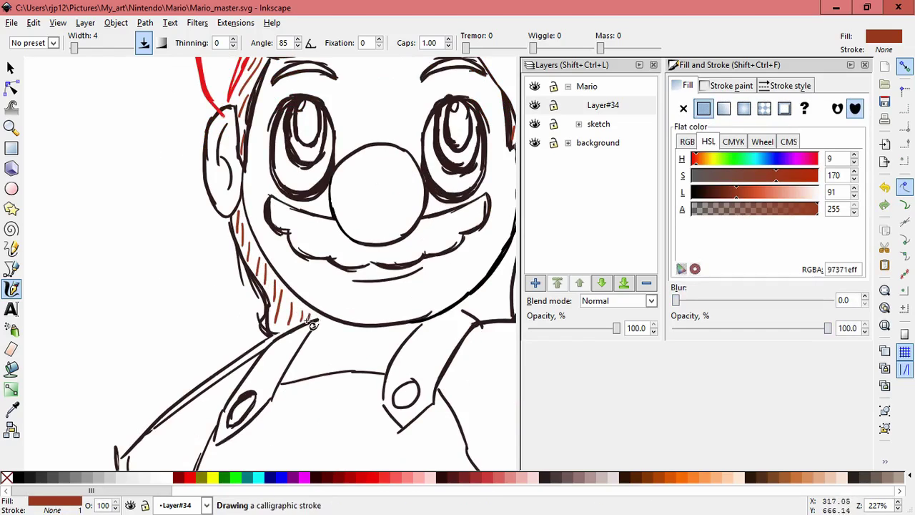
# - Hatch the hair between the jaw and the raised arm with brown calligraphic strokes
pyautogui.moveTo(470, 273); pyautogui.dragTo(358, 301)
pyautogui.moveTo(413, 249)
pyautogui.mouseDown()
pyautogui.moveTo(396, 290)
pyautogui.moveTo(409, 284)
pyautogui.mouseUp()
pyautogui.hotkey('ctrl', 'z')
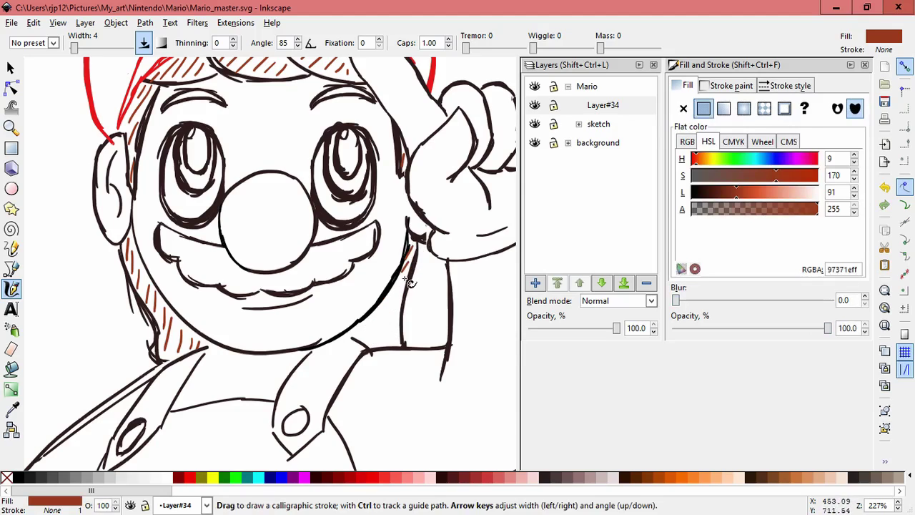
pyautogui.scroll(-3, 376, 340)
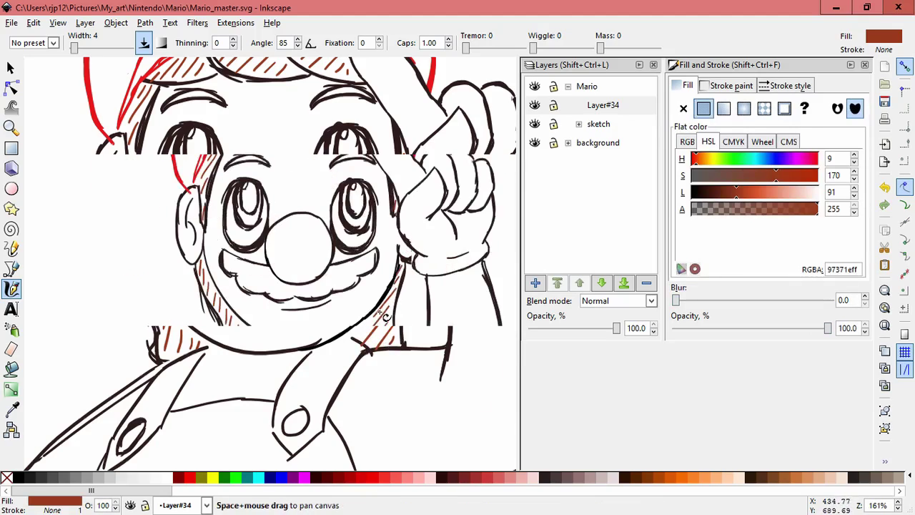
# - Sample the dark brown swatch and hatch both eyebrows with calligraphic strokes
pyautogui.moveTo(265, 371); pyautogui.dragTo(290, 319)
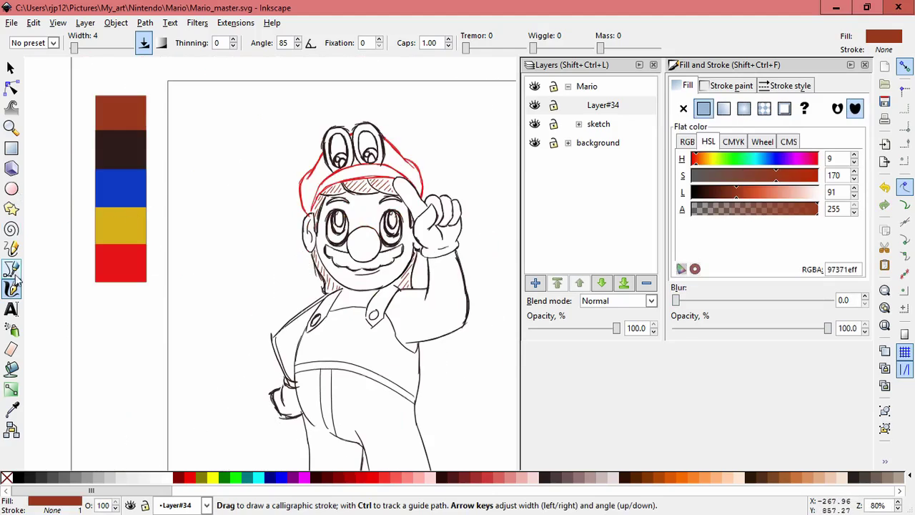
pyautogui.click(12, 409)
pyautogui.click(124, 149)
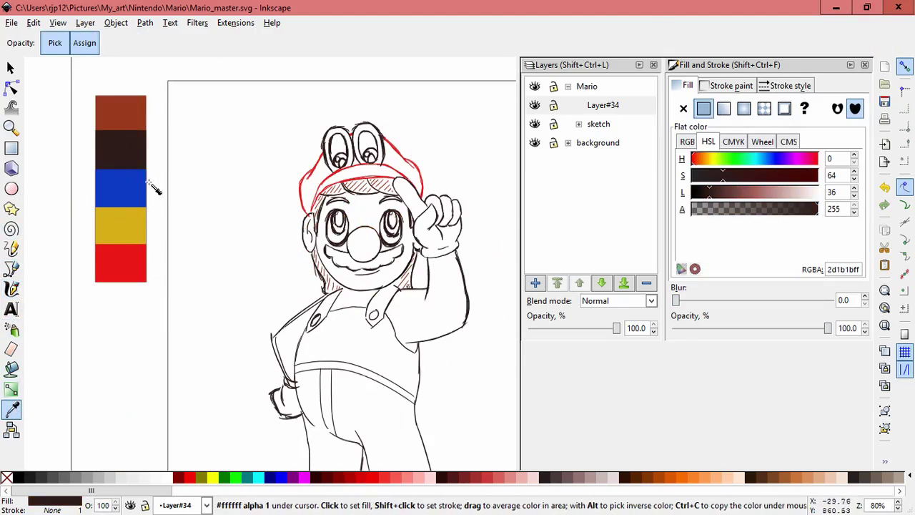
pyautogui.scroll(1, 357, 242)
pyautogui.press('c')
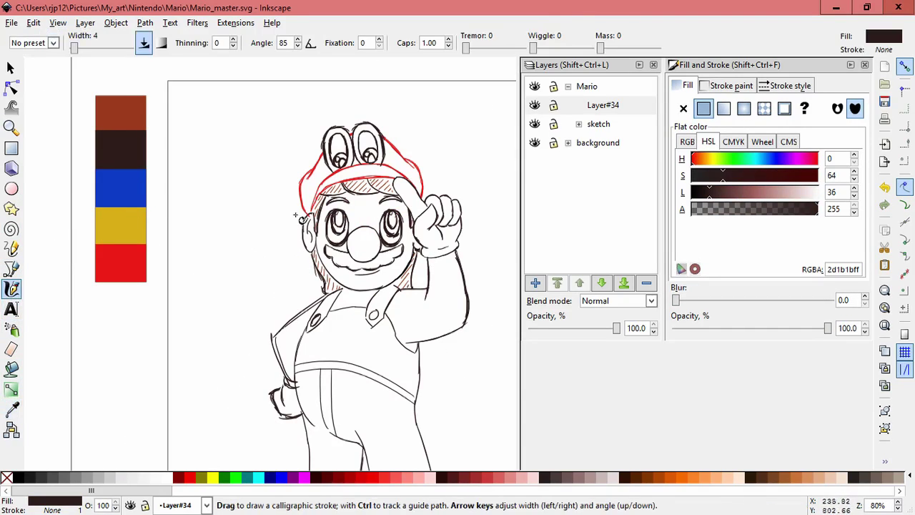
pyautogui.scroll(2, 357, 242)
pyautogui.moveTo(351, 238); pyautogui.dragTo(348, 242)
pyautogui.moveTo(272, 169); pyautogui.dragTo(310, 168)
pyautogui.moveTo(424, 179); pyautogui.dragTo(459, 163)
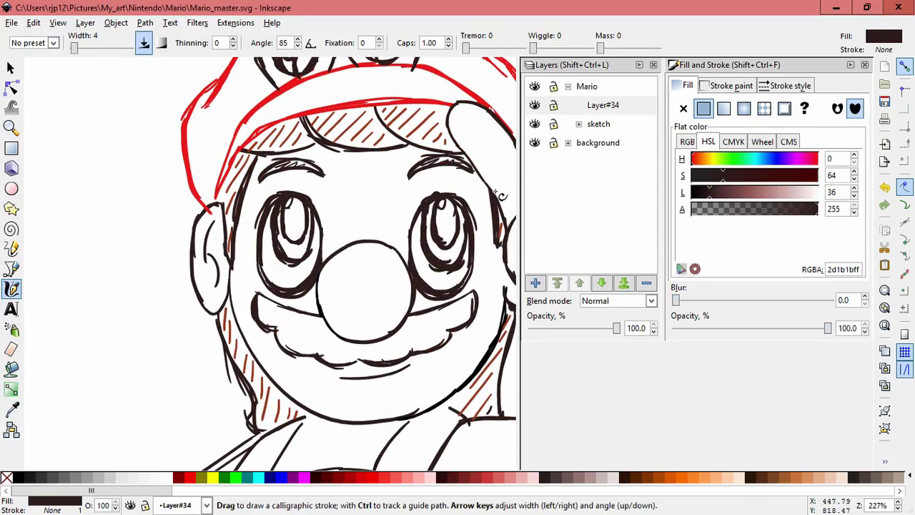
# - Hatch the moustache's left half and the part beneath the nose with dark diagonal strokes
pyautogui.scroll(-2, 281, 290)
pyautogui.moveTo(276, 245); pyautogui.dragTo(274, 262)
pyautogui.hotkey('ctrl', 'z')
pyautogui.moveTo(291, 252); pyautogui.dragTo(278, 266)
pyautogui.moveTo(297, 253); pyautogui.dragTo(282, 270)
pyautogui.moveTo(304, 257)
pyautogui.mouseDown()
pyautogui.moveTo(288, 272)
pyautogui.moveTo(311, 293)
pyautogui.mouseUp()
pyautogui.moveTo(339, 277)
pyautogui.mouseDown()
pyautogui.moveTo(319, 295)
pyautogui.moveTo(336, 303)
pyautogui.mouseUp()
pyautogui.hotkey('ctrl', 'z')
pyautogui.hotkey('ctrl', 'z')
pyautogui.hotkey('ctrl', 'z')
pyautogui.moveTo(361, 289); pyautogui.dragTo(346, 305)
pyautogui.moveTo(370, 292); pyautogui.dragTo(358, 305)
pyautogui.hotkey('ctrl', 'z')
# - Hatch the moustache's right half with dark diagonal strokes up to its tip
pyautogui.moveTo(423, 265); pyautogui.dragTo(406, 299)
pyautogui.hotkey('ctrl', 'z')
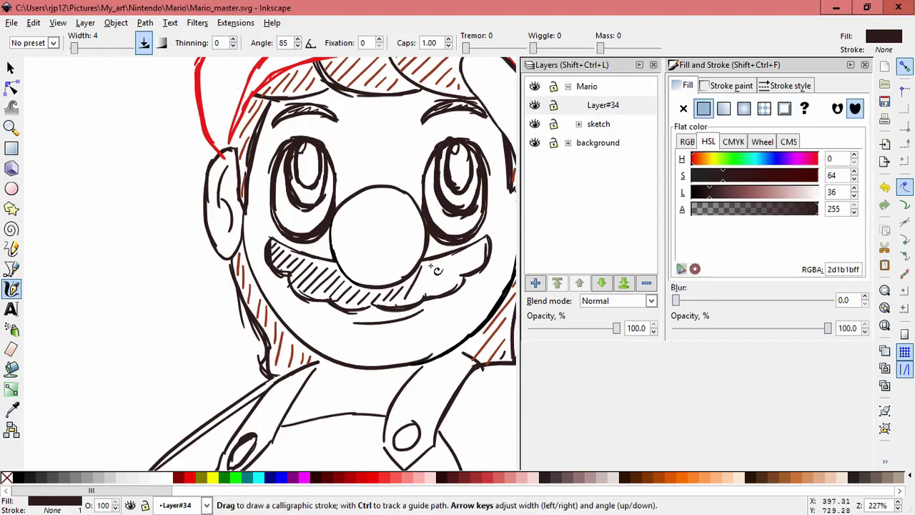
pyautogui.hotkey('ctrl', 'z')
pyautogui.hotkey('ctrl', 'z')
pyautogui.hotkey('ctrl', 'z')
pyautogui.moveTo(424, 268)
pyautogui.mouseDown()
pyautogui.moveTo(402, 299)
pyautogui.moveTo(432, 285)
pyautogui.mouseUp()
pyautogui.hotkey('ctrl', 'z')
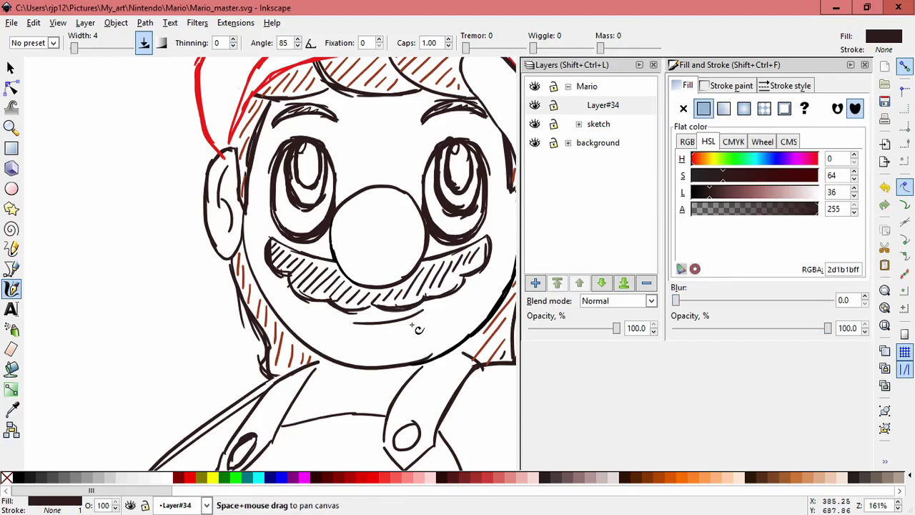
# - Sample the blue swatch and hatch the left overall strap above its button with calligraphic strokes
pyautogui.scroll(-2, 401, 334)
pyautogui.moveTo(423, 356); pyautogui.dragTo(352, 276)
pyautogui.moveTo(362, 360); pyautogui.dragTo(342, 371)
pyautogui.scroll(-1, 361, 346)
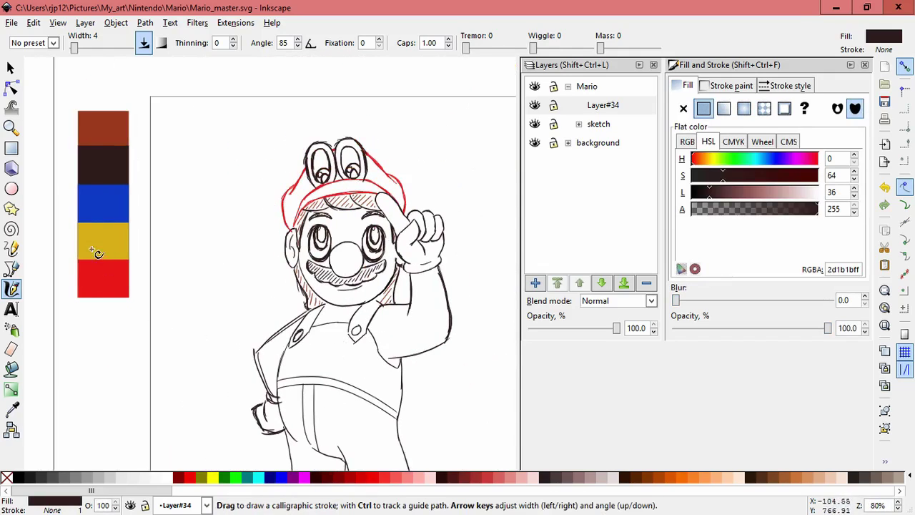
pyautogui.click(13, 407)
pyautogui.click(102, 203)
pyautogui.click(11, 288)
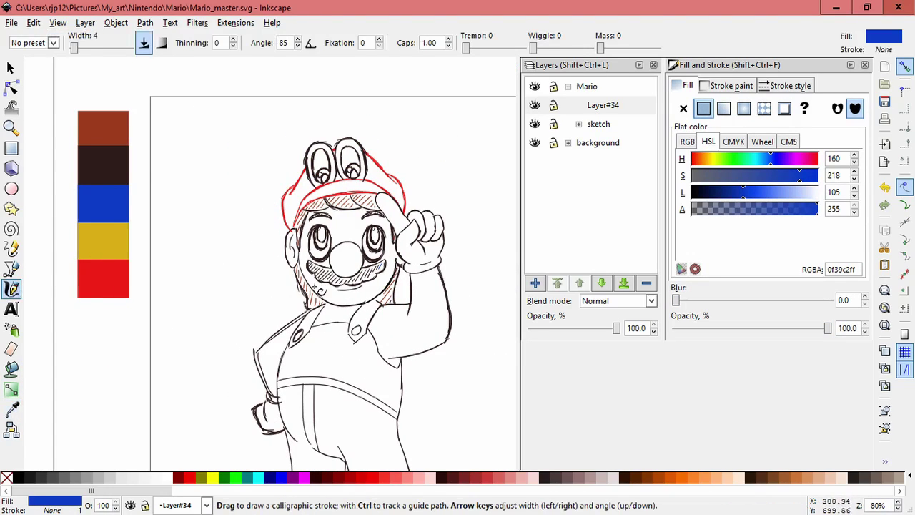
pyautogui.moveTo(347, 311); pyautogui.dragTo(323, 233)
pyautogui.scroll(3, 324, 234)
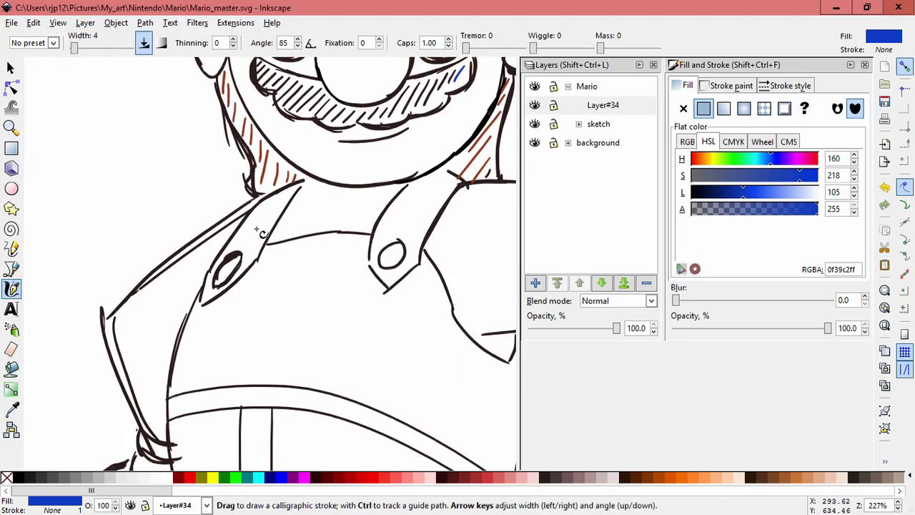
pyautogui.hotkey('ctrl', 'z')
pyautogui.moveTo(255, 213)
pyautogui.mouseDown()
pyautogui.moveTo(272, 202)
pyautogui.moveTo(243, 247)
pyautogui.mouseUp()
pyautogui.hotkey('ctrl', 'z')
pyautogui.hotkey('ctrl', 'z')
pyautogui.hotkey('ctrl', 'z')
pyautogui.hotkey('ctrl', 'z')
pyautogui.hotkey('ctrl', 'z')
pyautogui.moveTo(283, 193); pyautogui.dragTo(243, 239)
pyautogui.hotkey('ctrl', 'z')
pyautogui.hotkey('ctrl', 'z')
pyautogui.moveTo(286, 196); pyautogui.dragTo(233, 244)
pyautogui.moveTo(271, 215); pyautogui.dragTo(249, 246)
pyautogui.hotkey('ctrl', 'z')
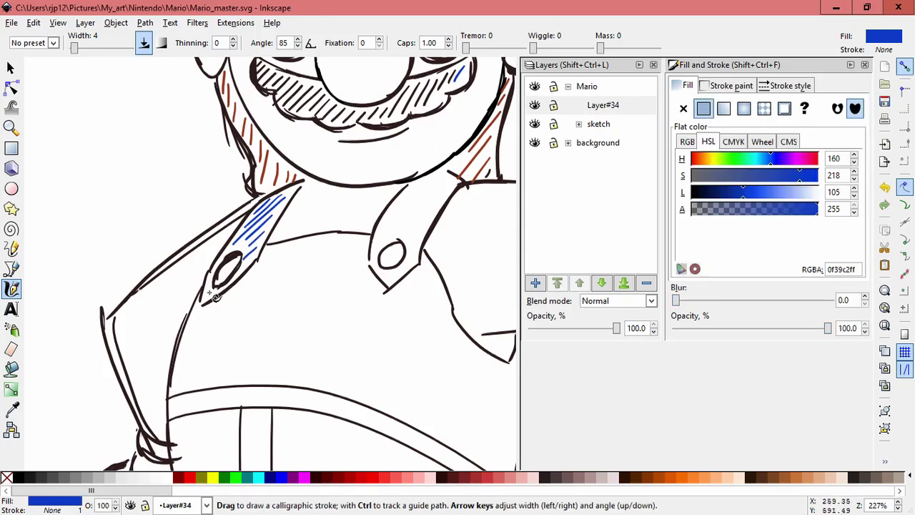
pyautogui.hotkey('ctrl', 'z')
# - Hatch the right overall strap above its button with blue diagonal strokes
pyautogui.moveTo(420, 180); pyautogui.dragTo(399, 195)
pyautogui.moveTo(434, 177); pyautogui.dragTo(394, 206)
pyautogui.moveTo(440, 182); pyautogui.dragTo(382, 230)
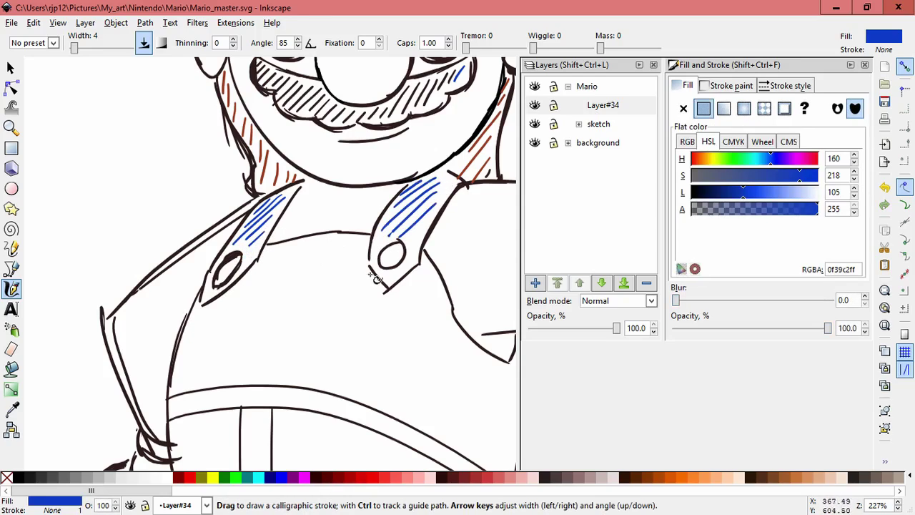
# - Begin hatching the overalls' bib at its left edge beneath the left button with short blue diagonal strokes
pyautogui.moveTo(265, 309); pyautogui.dragTo(287, 278)
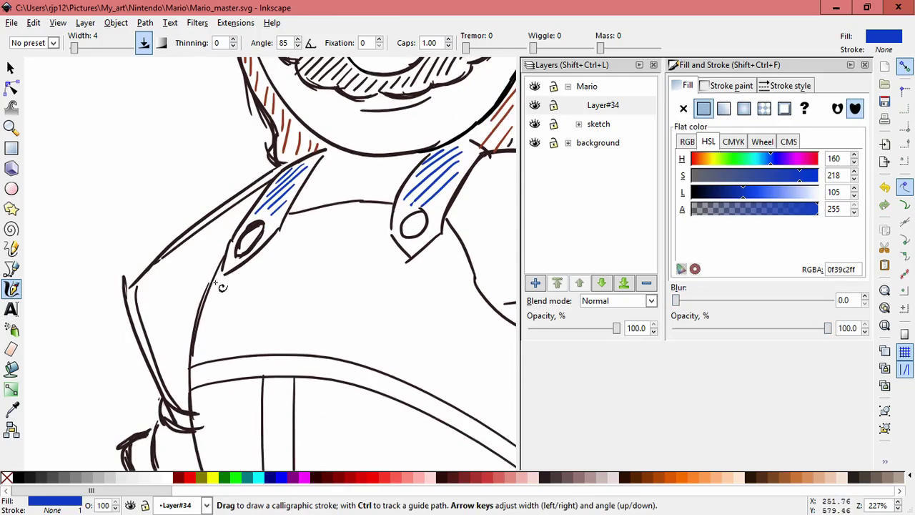
pyautogui.hotkey('ctrl', 'z')
pyautogui.moveTo(220, 278); pyautogui.dragTo(213, 288)
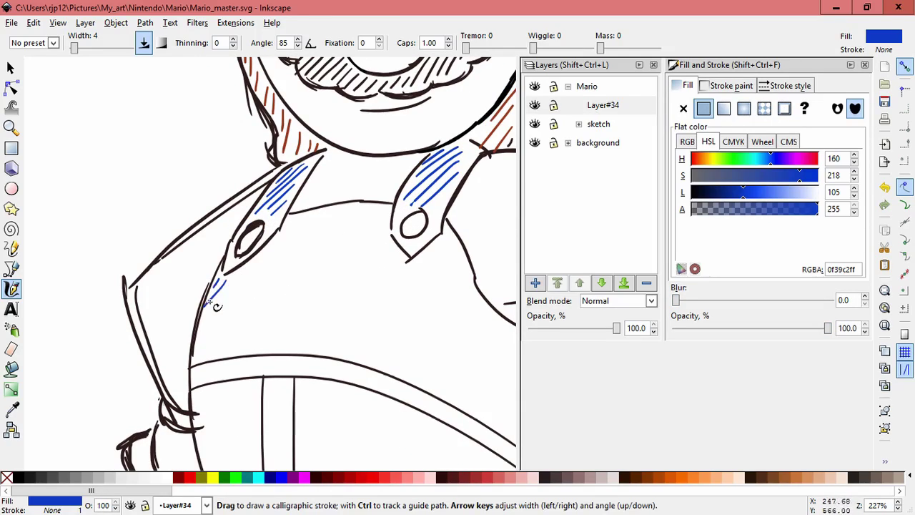
pyautogui.hotkey('ctrl', 'z')
pyautogui.moveTo(284, 230); pyautogui.dragTo(257, 309)
pyautogui.hotkey('ctrl', 'z')
pyautogui.scroll(-2, 286, 289)
pyautogui.hotkey('ctrl', 'z')
pyautogui.moveTo(292, 257)
pyautogui.mouseDown()
pyautogui.moveTo(238, 325)
pyautogui.moveTo(301, 259)
pyautogui.mouseUp()
pyautogui.hotkey('ctrl', 'z')
pyautogui.hotkey('ctrl', 'z')
pyautogui.hotkey('ctrl', 'z')
pyautogui.hotkey('ctrl', 'z')
# - Hatch the rest of the overalls' bib with long blue diagonal strokes across to the right side beneath the raised arm
pyautogui.moveTo(245, 309); pyautogui.dragTo(297, 254)
pyautogui.moveTo(245, 317)
pyautogui.mouseDown()
pyautogui.moveTo(304, 255)
pyautogui.moveTo(247, 315)
pyautogui.moveTo(263, 321)
pyautogui.moveTo(320, 254)
pyautogui.mouseUp()
pyautogui.hotkey('ctrl', 'z')
pyautogui.moveTo(288, 315)
pyautogui.mouseDown()
pyautogui.moveTo(335, 259)
pyautogui.moveTo(330, 307)
pyautogui.moveTo(372, 283)
pyautogui.mouseUp()
pyautogui.moveTo(348, 326)
pyautogui.mouseDown()
pyautogui.moveTo(379, 296)
pyautogui.moveTo(383, 308)
pyautogui.mouseUp()
pyautogui.hotkey('ctrl', 'z')
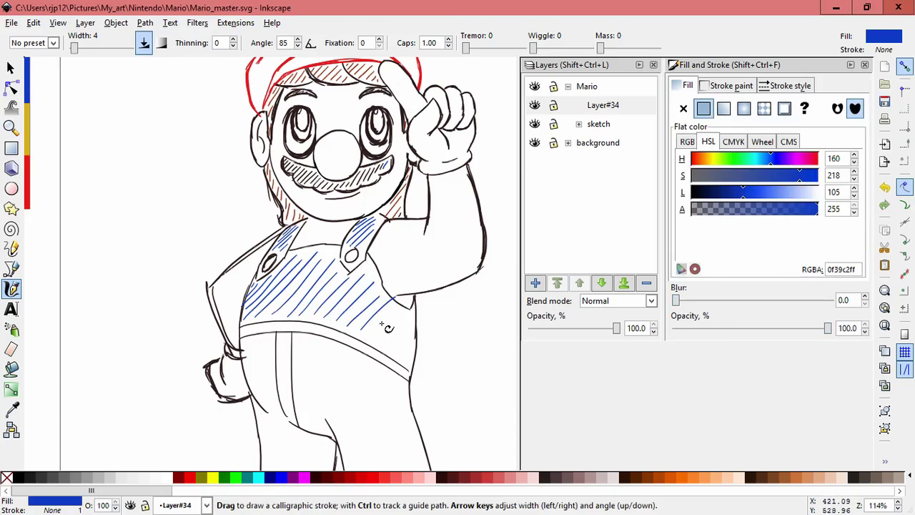
pyautogui.moveTo(384, 346); pyautogui.dragTo(414, 313)
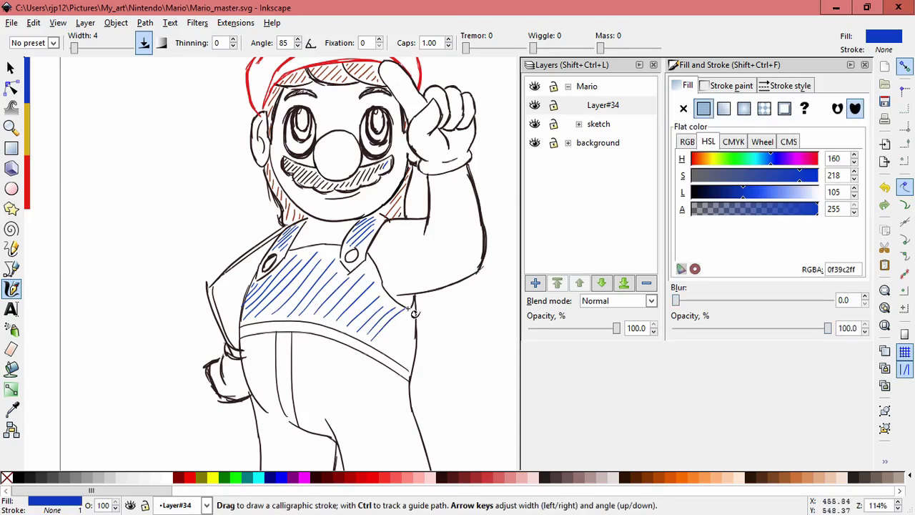
pyautogui.moveTo(395, 352); pyautogui.dragTo(415, 332)
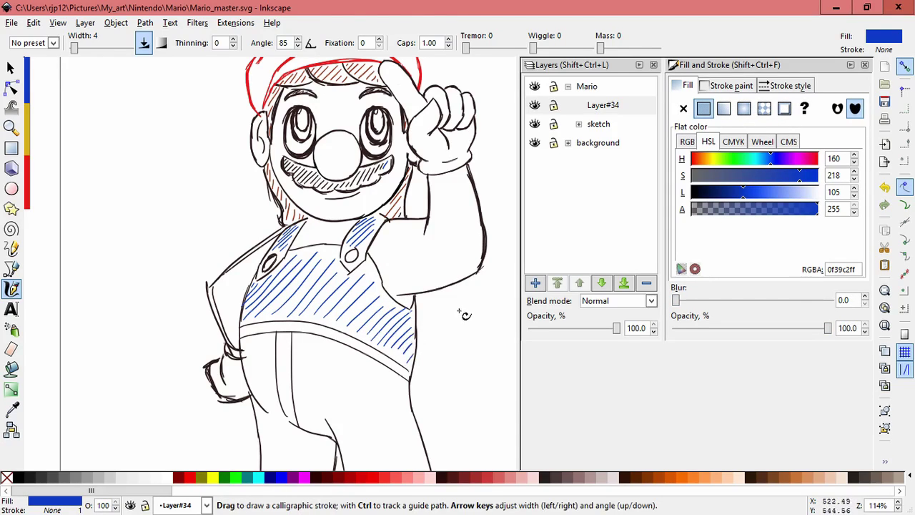
# - Hatch the curved waistband below the bib from end to end with short blue diagonal strokes
pyautogui.press('space')
pyautogui.moveTo(279, 326); pyautogui.dragTo(318, 241)
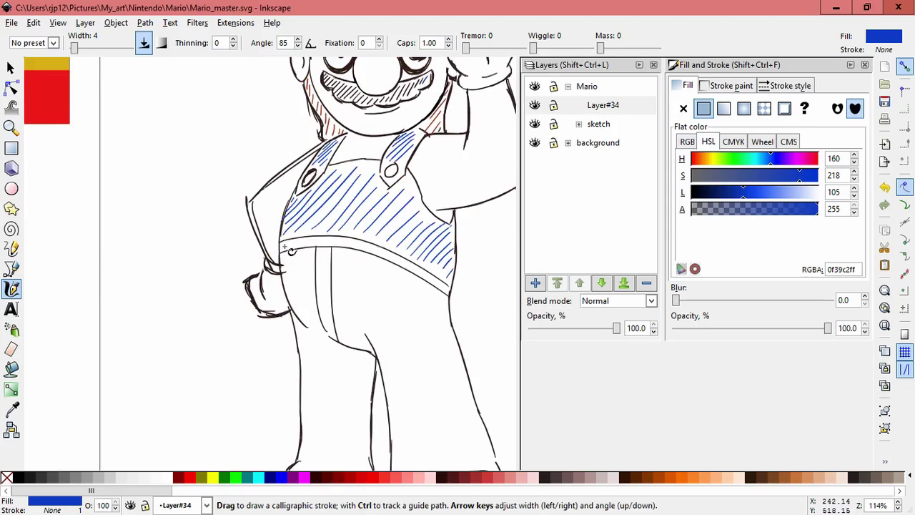
pyautogui.scroll(1, 292, 250)
pyautogui.moveTo(277, 238); pyautogui.dragTo(295, 236)
pyautogui.hotkey('ctrl', 'z')
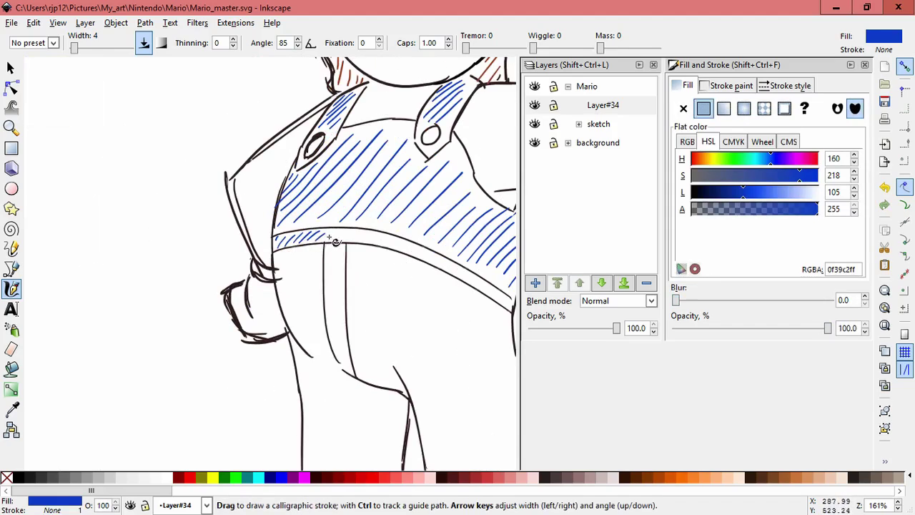
pyautogui.moveTo(362, 242); pyautogui.dragTo(377, 232)
pyautogui.moveTo(438, 267); pyautogui.dragTo(336, 265)
pyautogui.moveTo(273, 242)
pyautogui.mouseDown()
pyautogui.moveTo(284, 235)
pyautogui.moveTo(306, 247)
pyautogui.mouseUp()
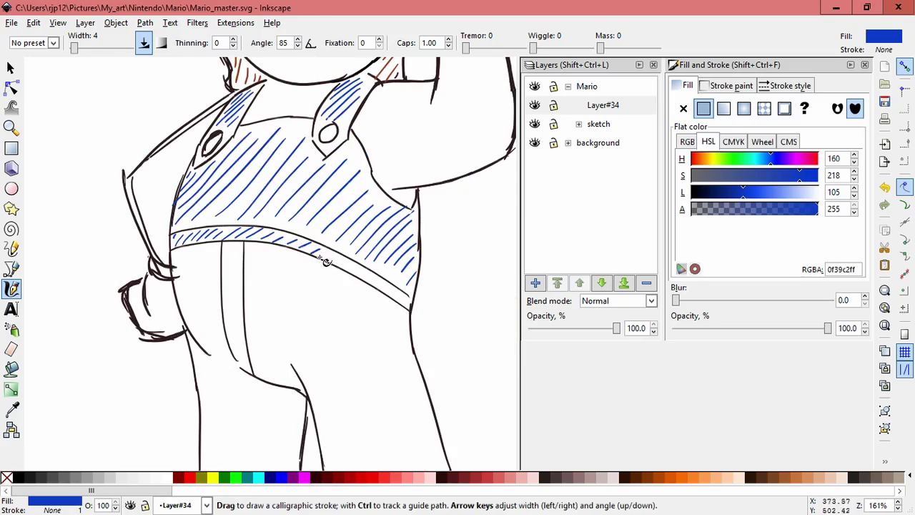
pyautogui.moveTo(346, 268); pyautogui.dragTo(355, 262)
pyautogui.moveTo(360, 273)
pyautogui.mouseDown()
pyautogui.moveTo(370, 269)
pyautogui.moveTo(389, 285)
pyautogui.mouseUp()
pyautogui.moveTo(393, 297); pyautogui.dragTo(401, 294)
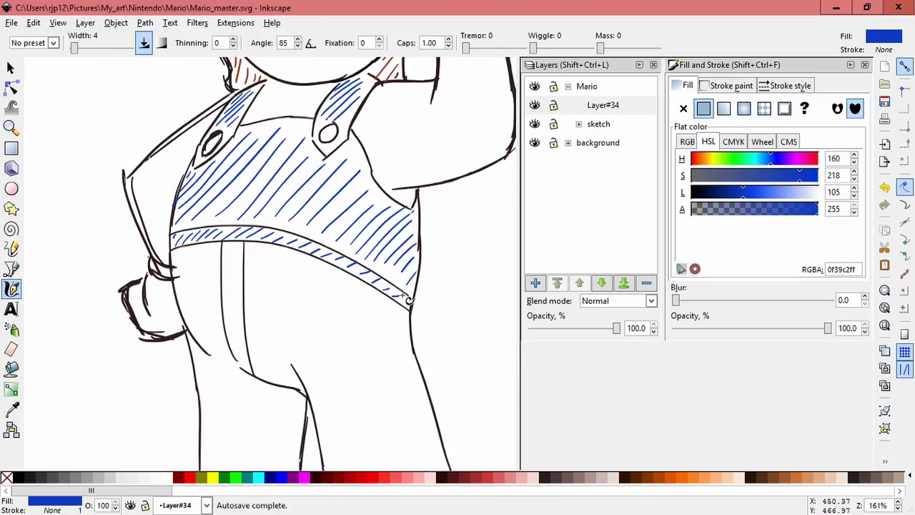
# - Hatch the trouser area below the waistband, between the left hip outline and the vertical centre strip, with blue strokes
pyautogui.moveTo(228, 290); pyautogui.dragTo(260, 256)
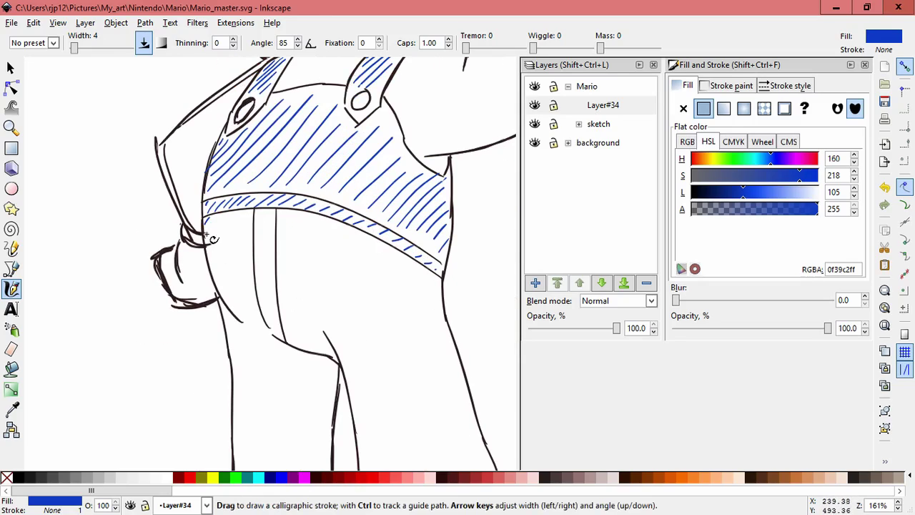
pyautogui.moveTo(208, 244); pyautogui.dragTo(219, 283)
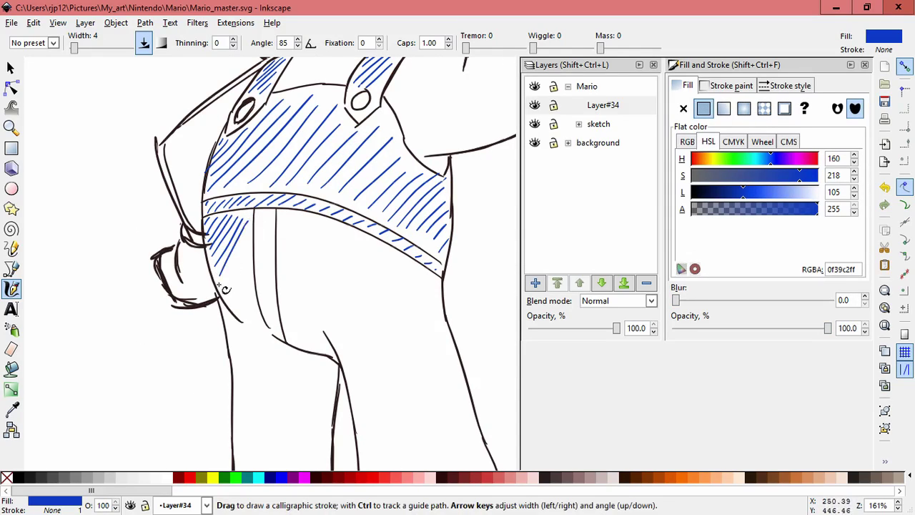
pyautogui.hotkey('ctrl', 'z')
pyautogui.moveTo(249, 231); pyautogui.dragTo(228, 283)
pyautogui.hotkey('ctrl', 'z')
pyautogui.moveTo(248, 223)
pyautogui.mouseDown()
pyautogui.moveTo(233, 273)
pyautogui.moveTo(255, 229)
pyautogui.moveTo(223, 295)
pyautogui.moveTo(248, 248)
pyautogui.moveTo(235, 292)
pyautogui.moveTo(251, 265)
pyautogui.moveTo(245, 315)
pyautogui.moveTo(255, 327)
pyautogui.moveTo(271, 257)
pyautogui.moveTo(243, 312)
pyautogui.moveTo(248, 322)
pyautogui.mouseUp()
pyautogui.hotkey('ctrl', 'z')
pyautogui.hotkey('ctrl', 'z')
pyautogui.hotkey('ctrl', 'z')
pyautogui.moveTo(257, 319); pyautogui.dragTo(262, 330)
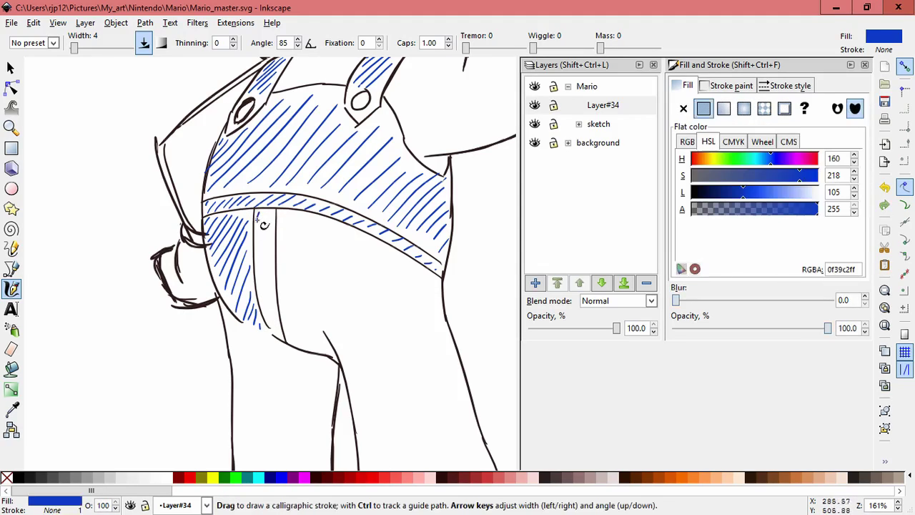
# - Hatch the narrow vertical strip at the front of the trousers with short blue diagonal strokes
pyautogui.moveTo(276, 212); pyautogui.dragTo(259, 253)
pyautogui.moveTo(276, 227)
pyautogui.mouseDown()
pyautogui.moveTo(255, 270)
pyautogui.moveTo(266, 286)
pyautogui.moveTo(259, 282)
pyautogui.mouseUp()
pyautogui.moveTo(274, 267); pyautogui.dragTo(263, 297)
pyautogui.hotkey('ctrl', 'z')
pyautogui.moveTo(273, 262); pyautogui.dragTo(261, 298)
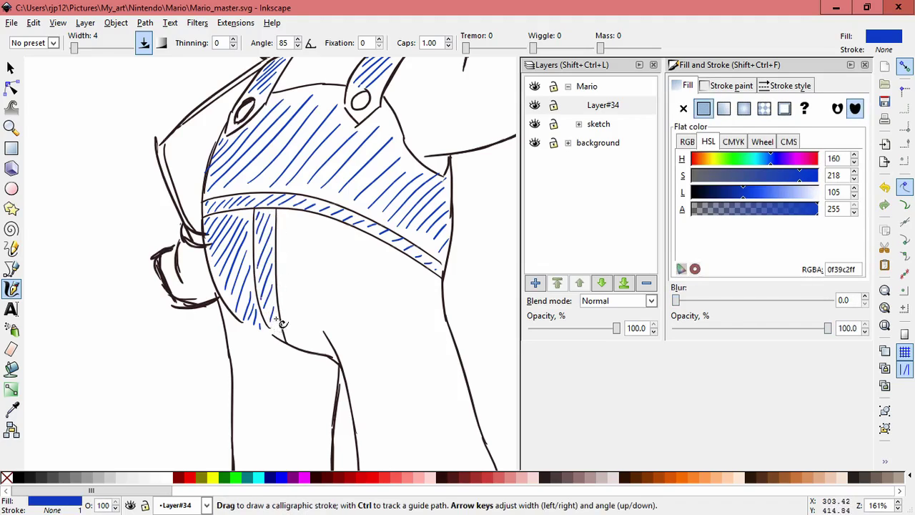
# - Hatch the trousers to the right of the vertical strip with blue diagonal strokes, from the waistband to the upper thigh
pyautogui.moveTo(293, 215); pyautogui.dragTo(280, 250)
pyautogui.hotkey('ctrl', 'z')
pyautogui.hotkey('ctrl', 'z')
pyautogui.moveTo(283, 213)
pyautogui.mouseDown()
pyautogui.moveTo(284, 239)
pyautogui.moveTo(307, 212)
pyautogui.moveTo(281, 253)
pyautogui.moveTo(308, 225)
pyautogui.mouseUp()
pyautogui.hotkey('ctrl', 'z')
pyautogui.moveTo(282, 264)
pyautogui.mouseDown()
pyautogui.moveTo(314, 237)
pyautogui.moveTo(322, 241)
pyautogui.moveTo(310, 257)
pyautogui.moveTo(329, 229)
pyautogui.mouseUp()
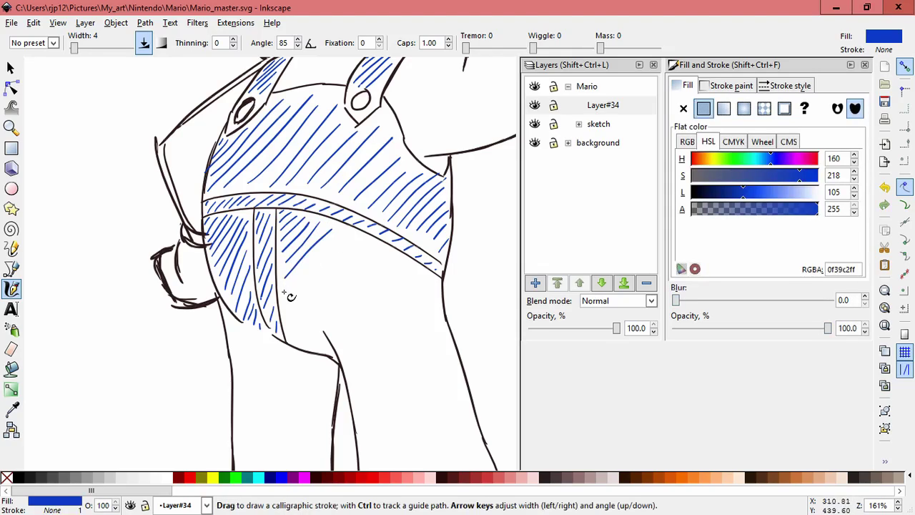
pyautogui.moveTo(289, 306)
pyautogui.mouseDown()
pyautogui.moveTo(360, 242)
pyautogui.moveTo(379, 242)
pyautogui.mouseUp()
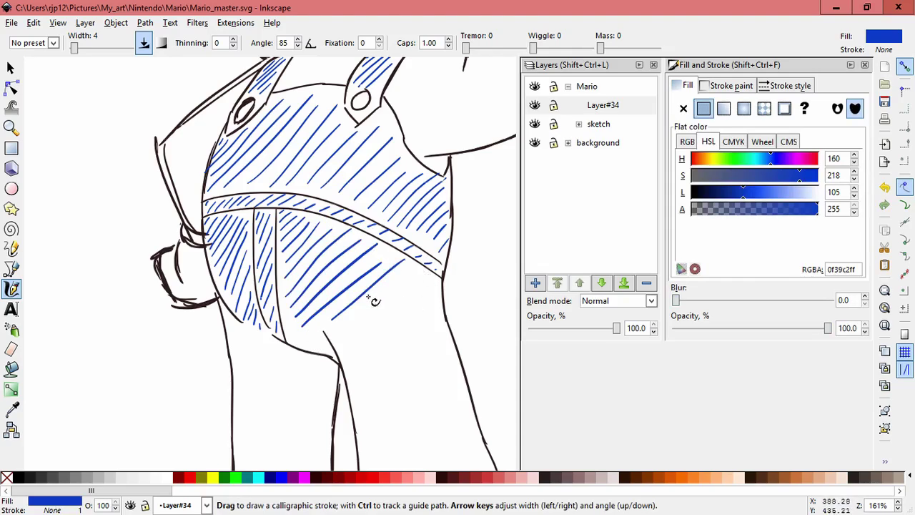
pyautogui.hotkey('ctrl', 'z')
pyautogui.moveTo(340, 337); pyautogui.dragTo(431, 276)
pyautogui.moveTo(348, 351); pyautogui.dragTo(421, 299)
pyautogui.moveTo(354, 370); pyautogui.dragTo(425, 317)
# - Redo the lowest thigh strokes and hatch the right trouser leg in blue down to the shoe
pyautogui.press('space')
pyautogui.moveTo(398, 379); pyautogui.dragTo(376, 249)
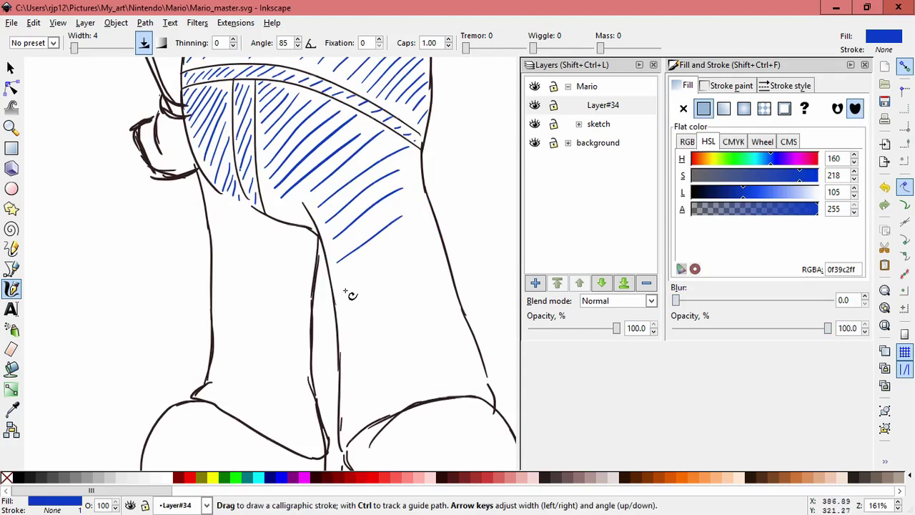
pyautogui.hotkey('ctrl', 'z')
pyautogui.hotkey('ctrl', 'z')
pyautogui.hotkey('ctrl', 'z')
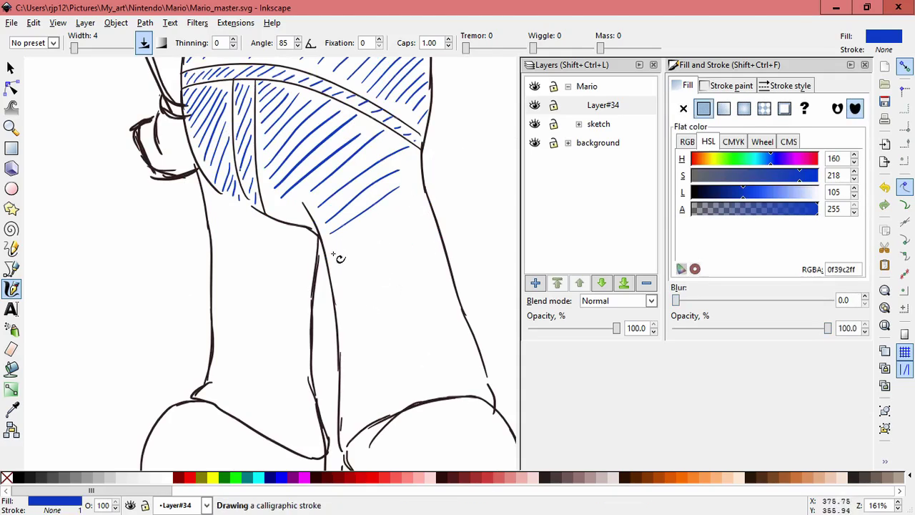
pyautogui.moveTo(340, 286); pyautogui.dragTo(413, 218)
pyautogui.moveTo(348, 306); pyautogui.dragTo(416, 247)
pyautogui.moveTo(358, 336); pyautogui.dragTo(442, 240)
pyautogui.moveTo(353, 356); pyautogui.dragTo(441, 271)
pyautogui.moveTo(357, 376); pyautogui.dragTo(444, 286)
pyautogui.moveTo(349, 400)
pyautogui.mouseDown()
pyautogui.moveTo(441, 302)
pyautogui.moveTo(446, 329)
pyautogui.mouseUp()
pyautogui.moveTo(442, 392); pyautogui.dragTo(472, 357)
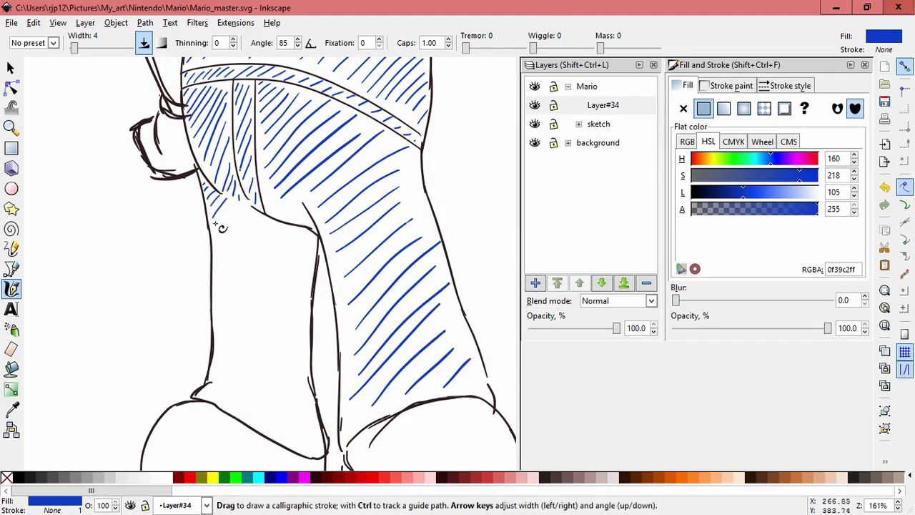
# - Hatch the left trouser leg with blue diagonal strokes from the hip down towards the shoe
pyautogui.moveTo(219, 239); pyautogui.dragTo(238, 211)
pyautogui.moveTo(221, 248); pyautogui.dragTo(247, 215)
pyautogui.moveTo(223, 260); pyautogui.dragTo(253, 222)
pyautogui.moveTo(222, 280); pyautogui.dragTo(268, 225)
pyautogui.moveTo(220, 300); pyautogui.dragTo(272, 240)
pyautogui.moveTo(224, 327); pyautogui.dragTo(293, 241)
pyautogui.moveTo(230, 375); pyautogui.dragTo(295, 290)
pyautogui.moveTo(240, 392)
pyautogui.mouseDown()
pyautogui.moveTo(301, 319)
pyautogui.moveTo(301, 342)
pyautogui.mouseUp()
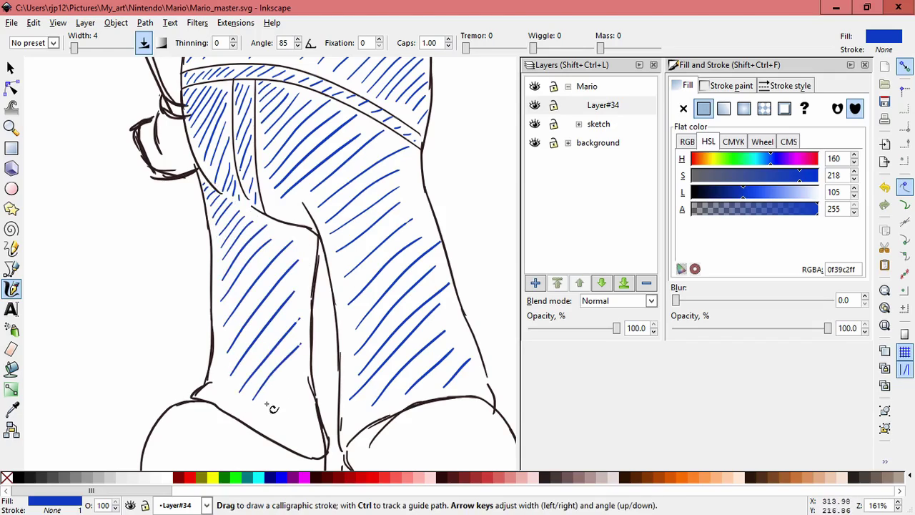
# - Sample the yellow swatch and hatch both overall buttons with short diagonal calligraphic strokes
pyautogui.scroll(-4, 310, 185)
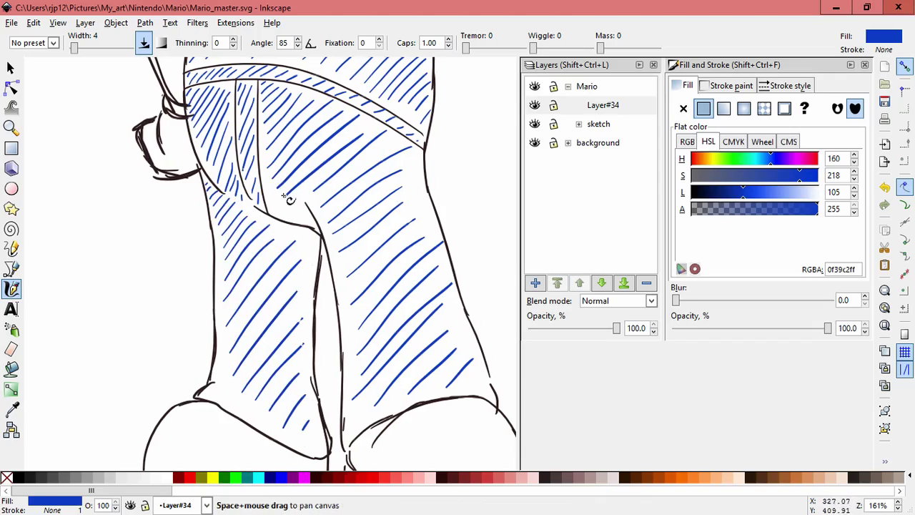
pyautogui.moveTo(348, 219); pyautogui.dragTo(364, 258)
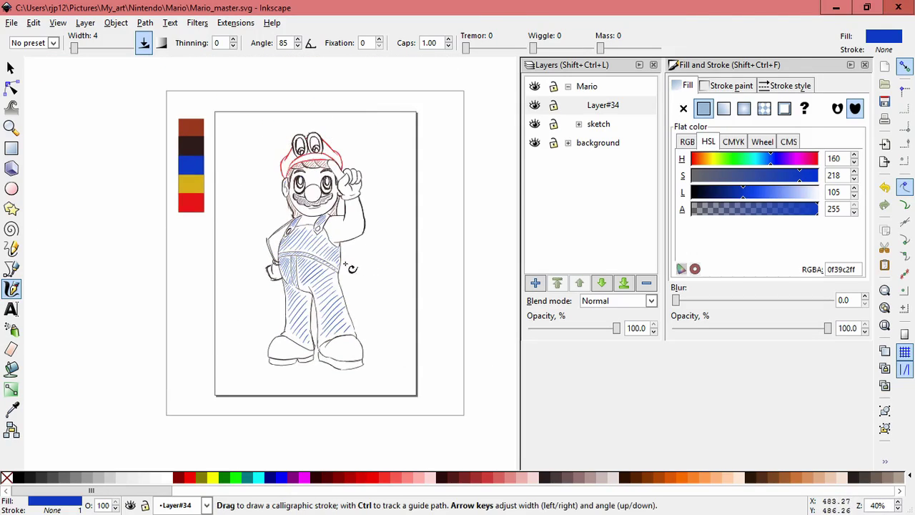
pyautogui.press('d')
pyautogui.click(190, 184)
pyautogui.keyDown('ctrl'); pyautogui.click(330, 218); pyautogui.keyUp('ctrl')
pyautogui.scroll(7, 330, 217)
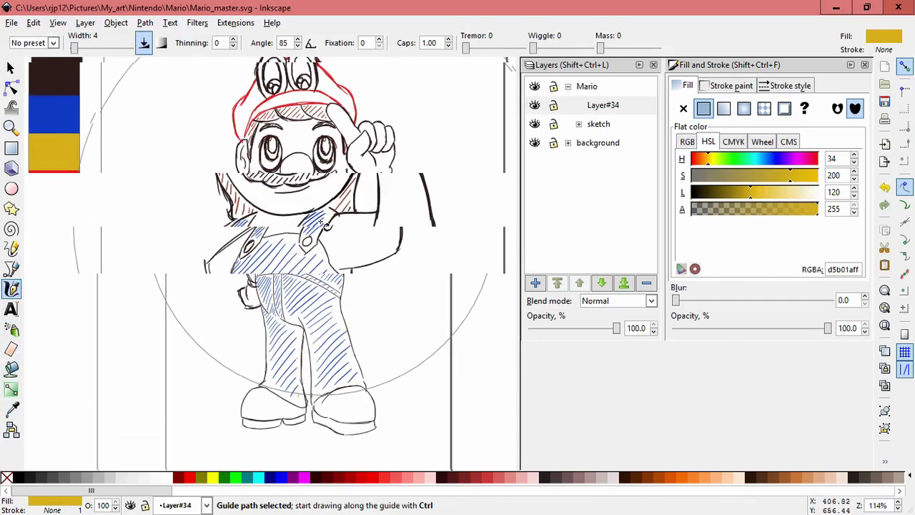
pyautogui.moveTo(257, 278); pyautogui.dragTo(288, 259)
pyautogui.moveTo(268, 291); pyautogui.dragTo(292, 268)
pyautogui.moveTo(28, 276); pyautogui.dragTo(193, 262)
pyautogui.moveTo(100, 295); pyautogui.dragTo(122, 272)
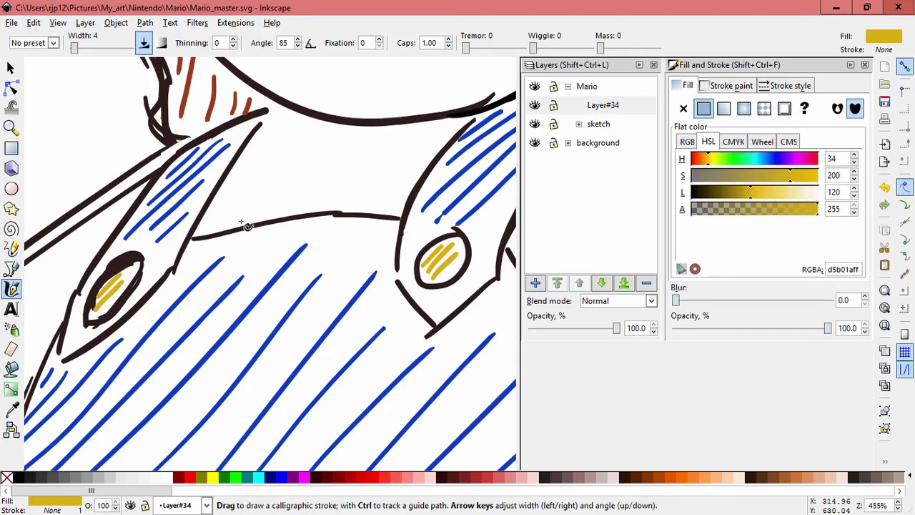
# - Sample the red swatch and hatch the left sleeve from shoulder to cuff with diagonal calligraphic strokes
pyautogui.scroll(-6, 286, 300)
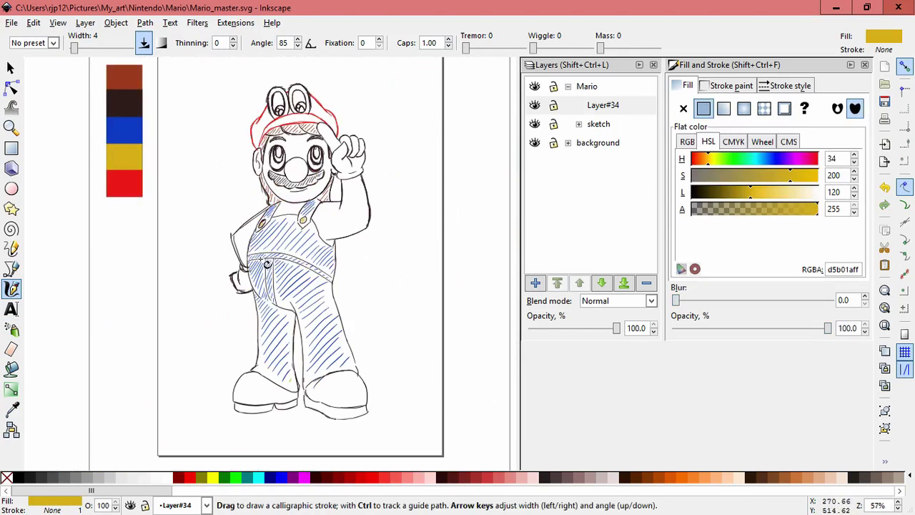
pyautogui.press('space')
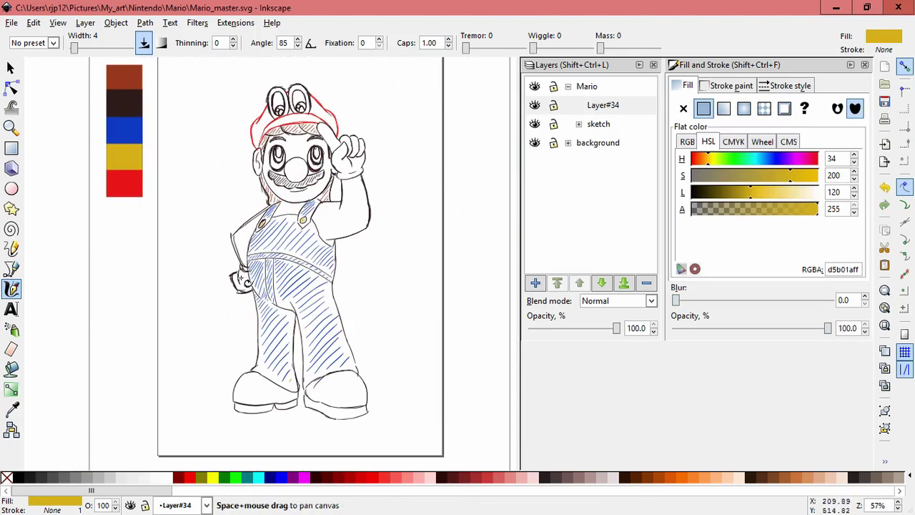
pyautogui.moveTo(254, 252); pyautogui.dragTo(258, 277)
pyautogui.click(12, 410)
pyautogui.click(133, 211)
pyautogui.press('c')
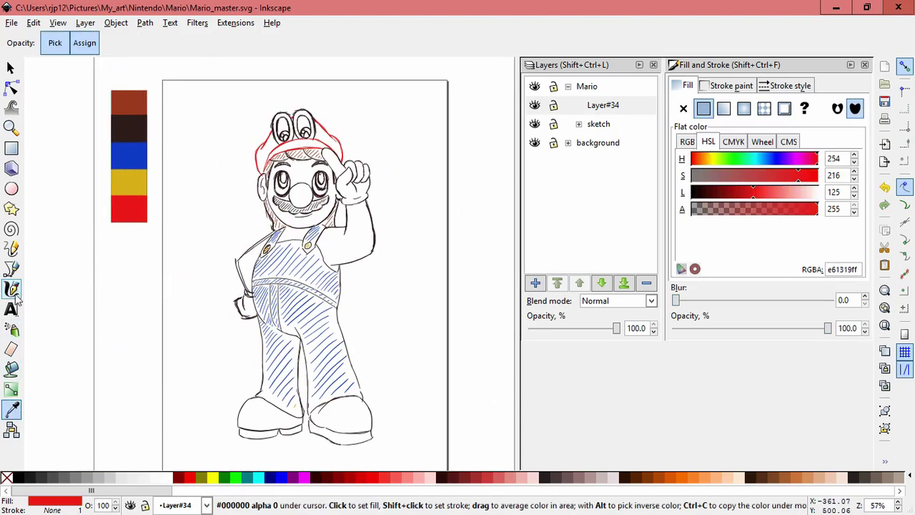
pyautogui.scroll(2, 231, 266)
pyautogui.scroll(1, 231, 267)
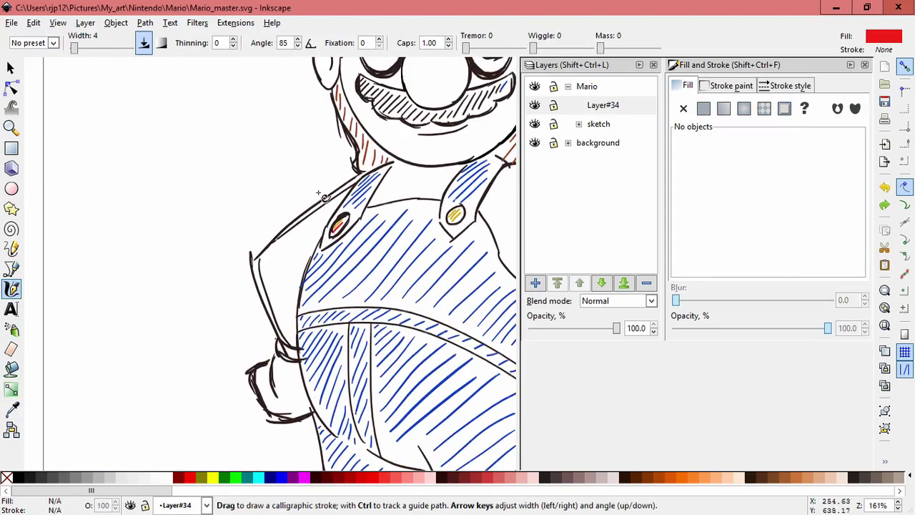
pyautogui.moveTo(339, 197); pyautogui.dragTo(336, 208)
pyautogui.moveTo(288, 235)
pyautogui.mouseDown()
pyautogui.moveTo(338, 199)
pyautogui.moveTo(335, 209)
pyautogui.mouseUp()
pyautogui.moveTo(265, 255)
pyautogui.mouseDown()
pyautogui.moveTo(315, 227)
pyautogui.moveTo(311, 241)
pyautogui.mouseUp()
pyautogui.moveTo(275, 309); pyautogui.dragTo(297, 292)
pyautogui.moveTo(279, 320)
pyautogui.mouseDown()
pyautogui.moveTo(296, 307)
pyautogui.moveTo(294, 321)
pyautogui.mouseUp()
pyautogui.moveTo(288, 343); pyautogui.dragTo(295, 331)
# - Hatch the shirt area between the two overall straps, below the chin, with red diagonal strokes
pyautogui.moveTo(391, 183); pyautogui.dragTo(309, 243)
pyautogui.moveTo(347, 218); pyautogui.dragTo(311, 245)
pyautogui.moveTo(350, 223); pyautogui.dragTo(326, 244)
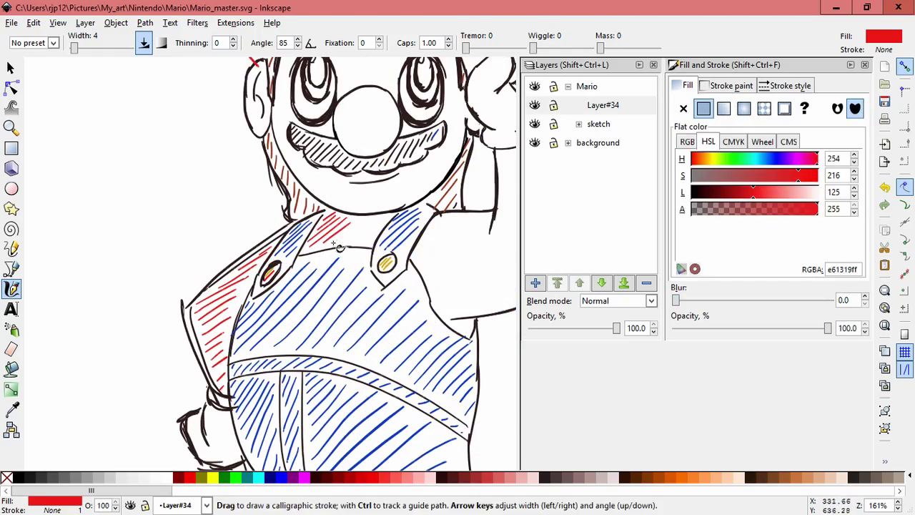
pyautogui.moveTo(377, 222); pyautogui.dragTo(360, 246)
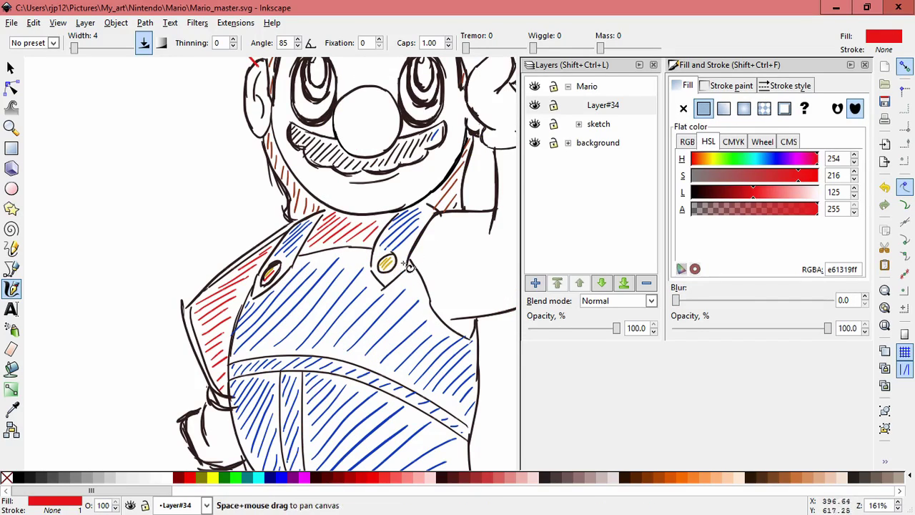
# - Hatch the right sleeve from the shoulder to the elbow with red diagonal strokes
pyautogui.hscroll(4, 298, 278)
pyautogui.moveTo(301, 217)
pyautogui.mouseDown()
pyautogui.moveTo(290, 241)
pyautogui.moveTo(330, 225)
pyautogui.mouseUp()
pyautogui.moveTo(279, 258); pyautogui.dragTo(343, 223)
pyautogui.moveTo(282, 267)
pyautogui.mouseDown()
pyautogui.moveTo(337, 236)
pyautogui.moveTo(361, 246)
pyautogui.mouseUp()
pyautogui.moveTo(293, 298); pyautogui.dragTo(370, 256)
pyautogui.moveTo(293, 325); pyautogui.dragTo(383, 273)
pyautogui.moveTo(321, 317); pyautogui.dragTo(402, 275)
pyautogui.moveTo(350, 315); pyautogui.dragTo(421, 280)
# - Hatch the raised right forearm between the glove and the elbow with red diagonal strokes
pyautogui.moveTo(363, 174); pyautogui.dragTo(393, 153)
pyautogui.moveTo(362, 191); pyautogui.dragTo(401, 161)
pyautogui.moveTo(361, 207); pyautogui.dragTo(402, 176)
pyautogui.moveTo(364, 220); pyautogui.dragTo(407, 187)
pyautogui.moveTo(361, 239)
pyautogui.mouseDown()
pyautogui.moveTo(408, 198)
pyautogui.moveTo(419, 210)
pyautogui.mouseUp()
pyautogui.moveTo(387, 247); pyautogui.dragTo(413, 222)
pyautogui.moveTo(393, 262)
pyautogui.mouseDown()
pyautogui.moveTo(415, 245)
pyautogui.moveTo(423, 259)
pyautogui.mouseUp()
# - Hatch the left side of the cap, between its outline and the brim, with red diagonal strokes
pyautogui.press('space')
pyautogui.scroll(-3, 463, 216)
pyautogui.scroll(4, 293, 177)
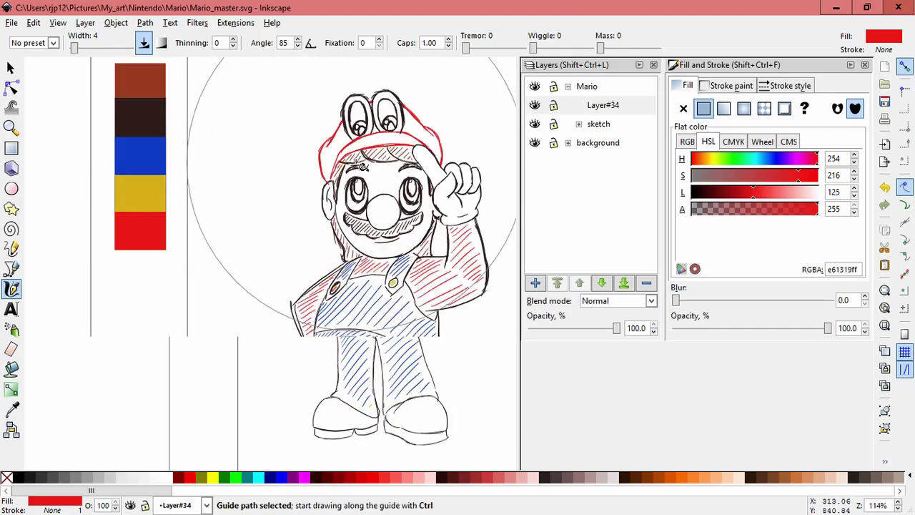
pyautogui.moveTo(269, 185); pyautogui.dragTo(274, 199)
pyautogui.hotkey('ctrl', 'z')
pyautogui.moveTo(277, 167); pyautogui.dragTo(290, 153)
pyautogui.moveTo(272, 198); pyautogui.dragTo(319, 123)
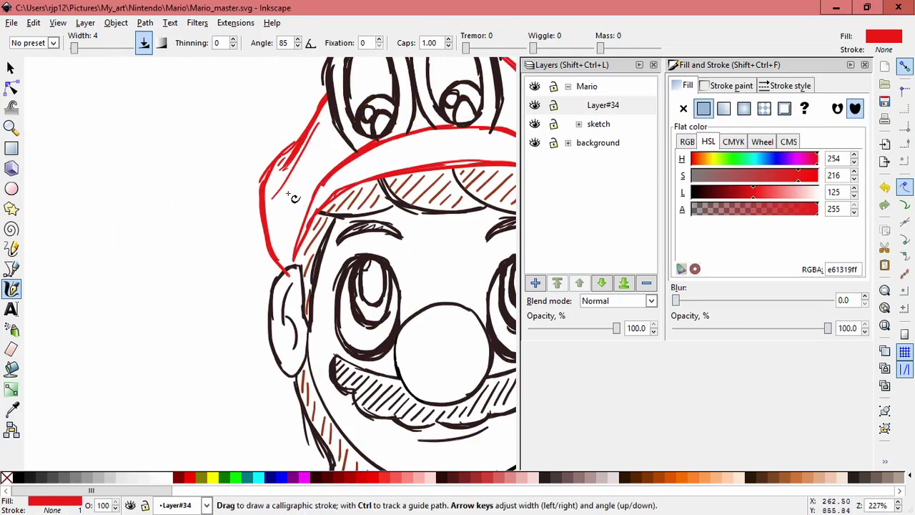
pyautogui.moveTo(274, 221); pyautogui.dragTo(314, 167)
pyautogui.moveTo(279, 243); pyautogui.dragTo(309, 187)
# - Hatch the right side of the cap, from the cap's eye down to the brim, with short red strokes
pyautogui.press('space')
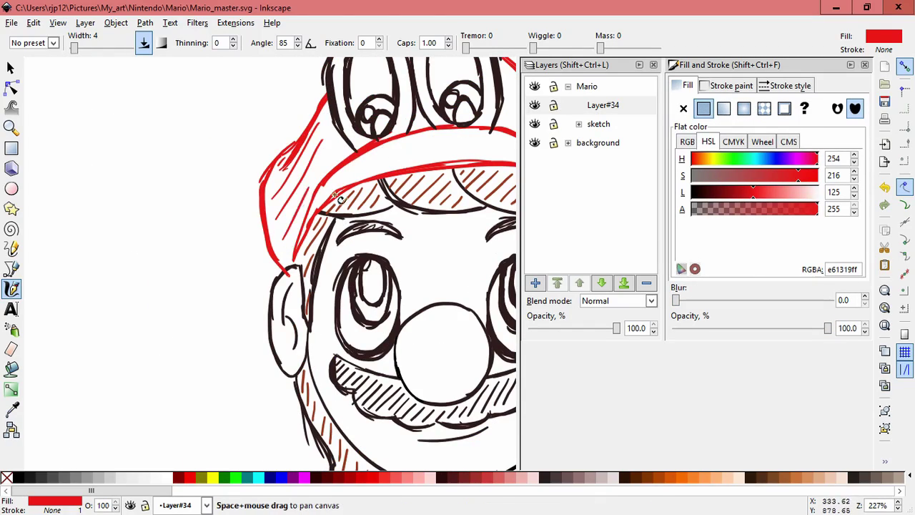
pyautogui.moveTo(512, 78); pyautogui.dragTo(403, 144)
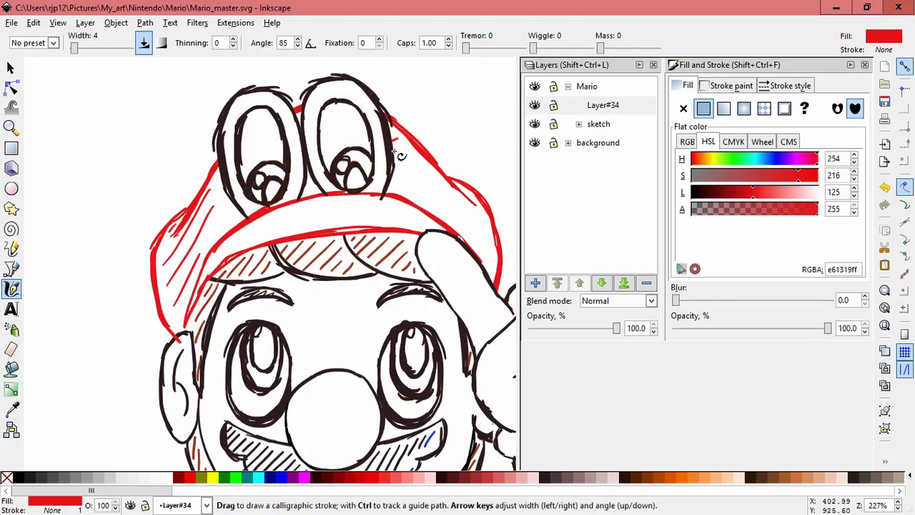
pyautogui.moveTo(399, 183); pyautogui.dragTo(427, 174)
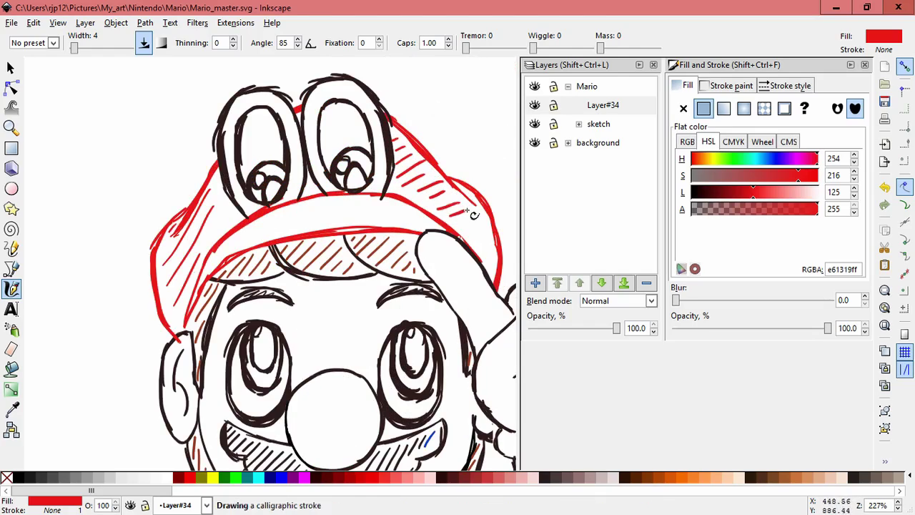
pyautogui.moveTo(461, 223); pyautogui.dragTo(478, 216)
pyautogui.moveTo(471, 234); pyautogui.dragTo(483, 229)
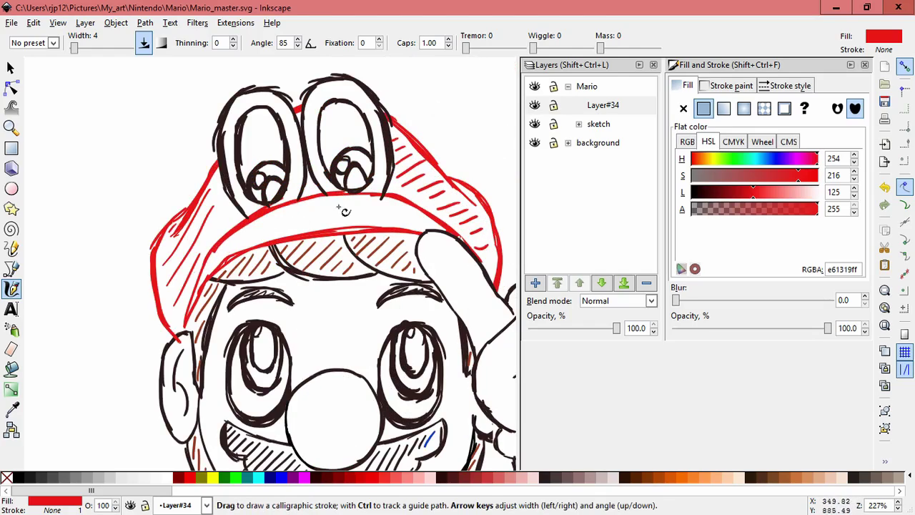
# - Darken the red fill to a lightness of 101 and hatch the cap's brim with diagonal strokes
pyautogui.moveTo(749, 196); pyautogui.dragTo(740, 195)
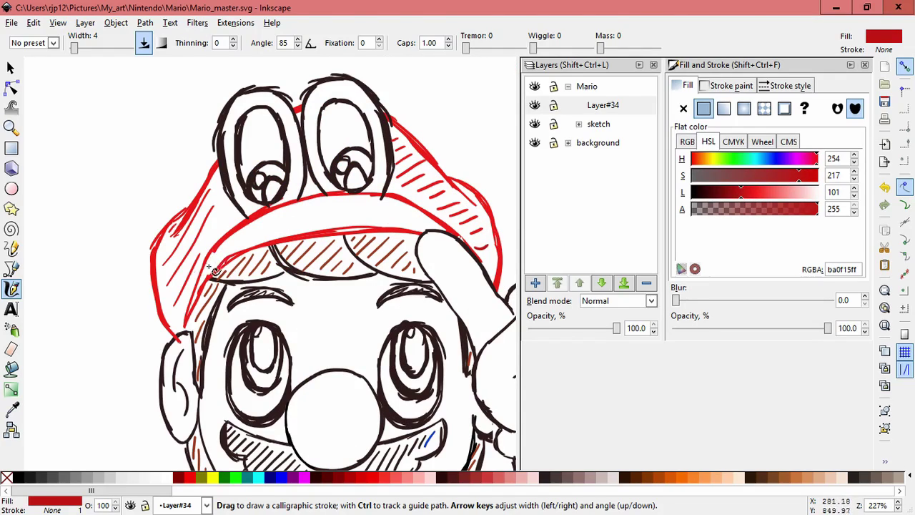
pyautogui.moveTo(381, 203); pyautogui.dragTo(463, 227)
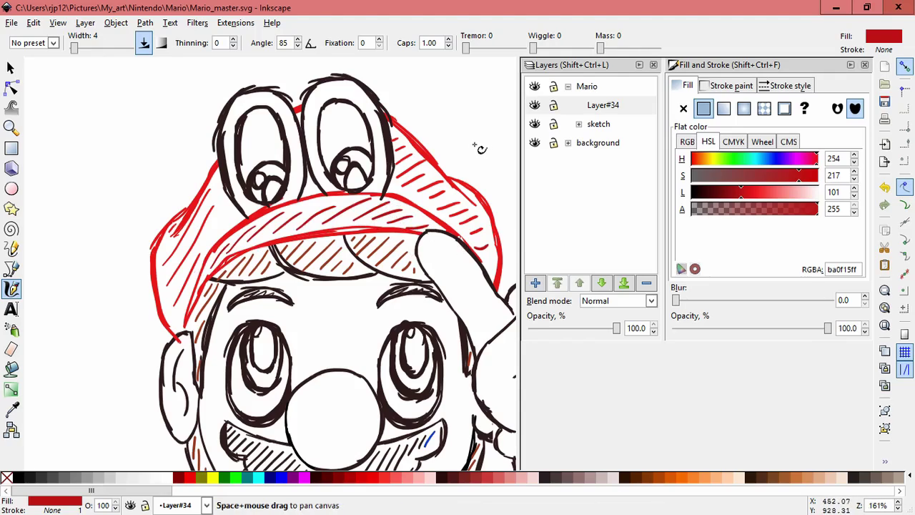
# - Pick the dark brown palette colour and hatch the upper part of the left shoe with diagonal calligraphic strokes
pyautogui.keyDown('ctrl'); pyautogui.scroll(-4, 477, 153); pyautogui.keyUp('ctrl')
pyautogui.press('5')
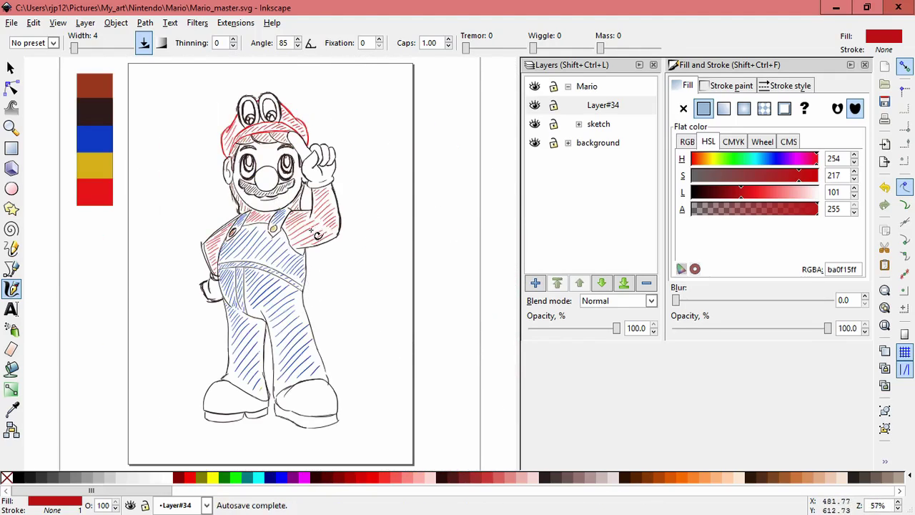
pyautogui.click(12, 410)
pyautogui.click(89, 112)
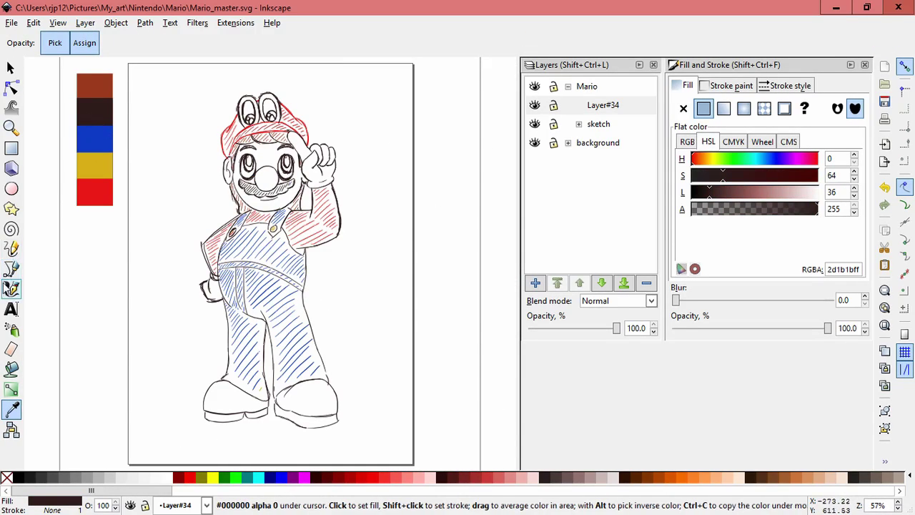
pyautogui.press('c')
pyautogui.keyDown('ctrl'); pyautogui.scroll(3, 214, 389); pyautogui.keyUp('ctrl')
pyautogui.keyDown('ctrl'); pyautogui.scroll(1, 214, 389); pyautogui.keyUp('ctrl')
pyautogui.moveTo(229, 376)
pyautogui.mouseDown()
pyautogui.moveTo(193, 199)
pyautogui.moveTo(173, 207)
pyautogui.mouseUp()
pyautogui.hotkey('ctrl', 'z')
pyautogui.moveTo(148, 281); pyautogui.dragTo(235, 241)
pyautogui.moveTo(151, 294); pyautogui.dragTo(255, 251)
pyautogui.moveTo(170, 299); pyautogui.dragTo(304, 250)
pyautogui.moveTo(227, 297); pyautogui.dragTo(335, 259)
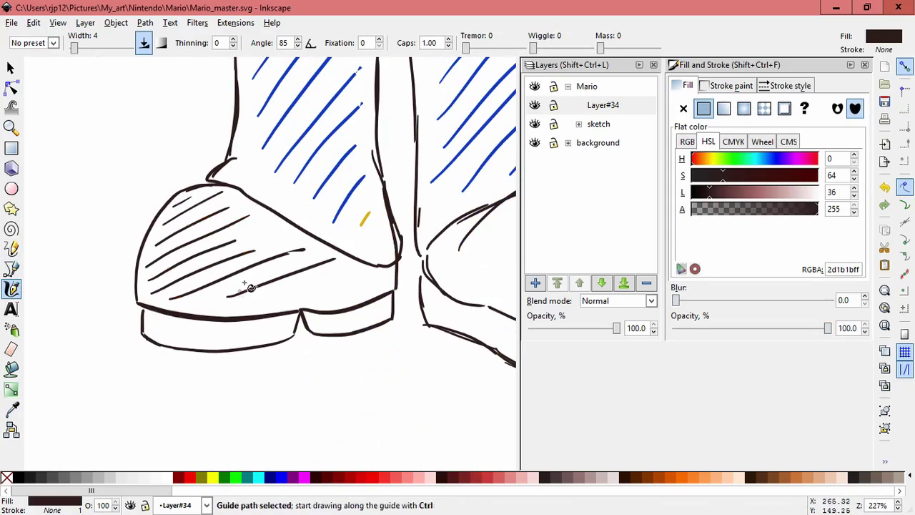
pyautogui.moveTo(262, 295); pyautogui.dragTo(338, 270)
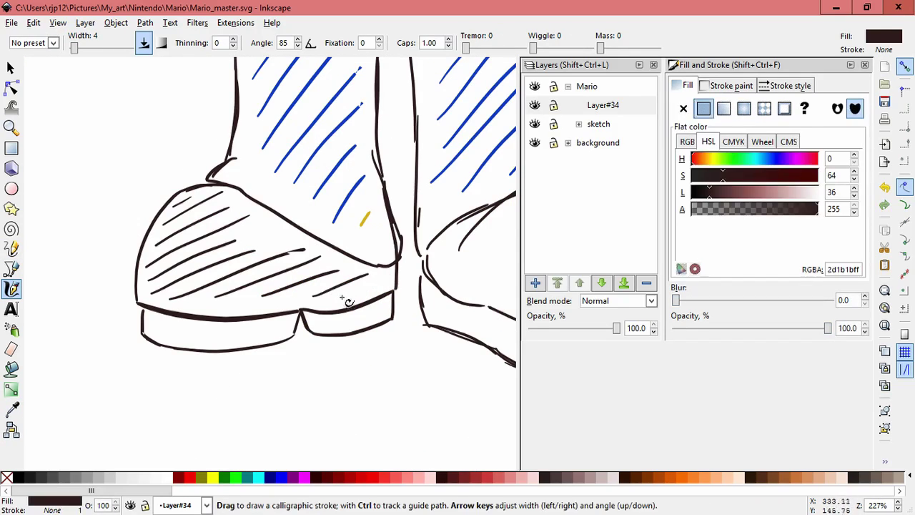
# - Hatch the upper part of the right shoe with dark brown diagonal strokes, from the inner edge outwards
pyautogui.moveTo(431, 261)
pyautogui.mouseDown()
pyautogui.moveTo(304, 279)
pyautogui.moveTo(327, 247)
pyautogui.mouseUp()
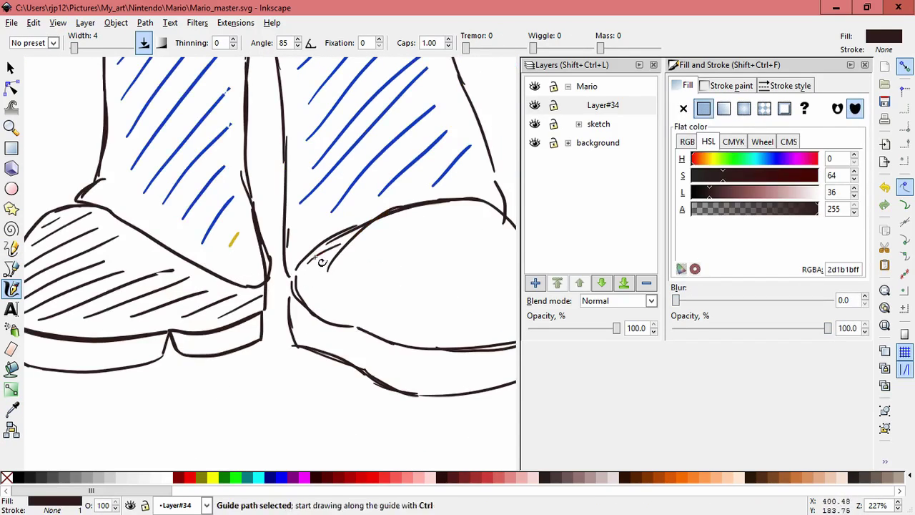
pyautogui.moveTo(309, 290); pyautogui.dragTo(319, 278)
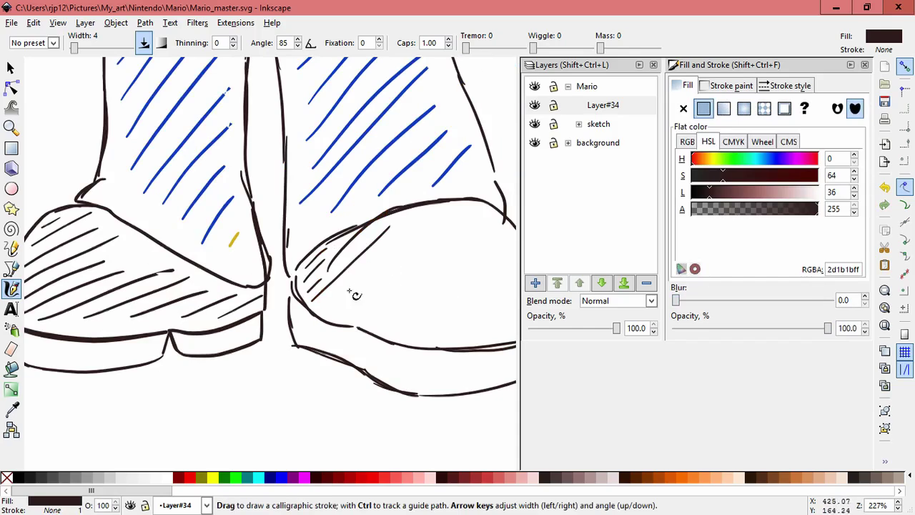
pyautogui.moveTo(321, 313); pyautogui.dragTo(433, 218)
pyautogui.moveTo(348, 319); pyautogui.dragTo(443, 240)
pyautogui.moveTo(378, 320); pyautogui.dragTo(471, 244)
pyautogui.moveTo(408, 320)
pyautogui.mouseDown()
pyautogui.moveTo(296, 344)
pyautogui.moveTo(391, 269)
pyautogui.mouseUp()
pyautogui.moveTo(317, 352); pyautogui.dragTo(400, 283)
pyautogui.moveTo(346, 353); pyautogui.dragTo(411, 295)
# - Recolour the stray yellow stroke at the bottom of the left trouser leg with the blue of the neighbouring hatching
pyautogui.scroll(-3, 289, 362)
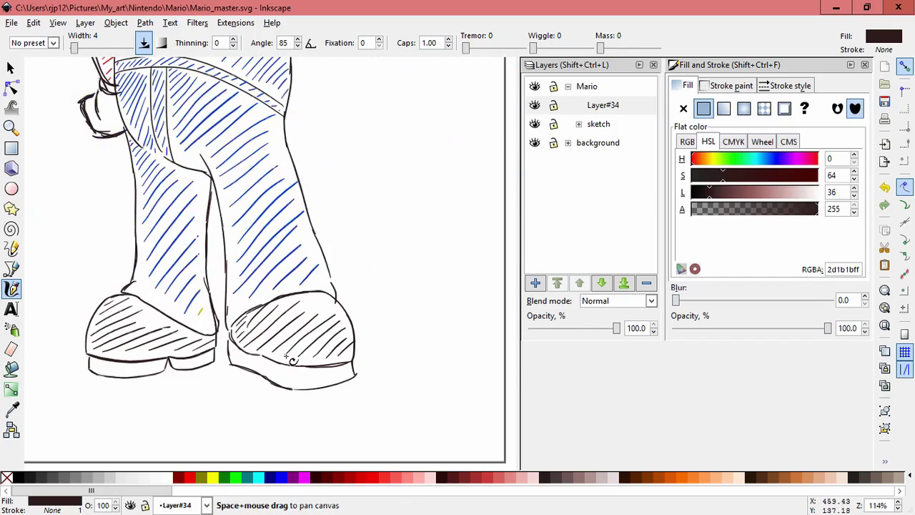
pyautogui.scroll(3, 250, 321)
pyautogui.click(11, 69)
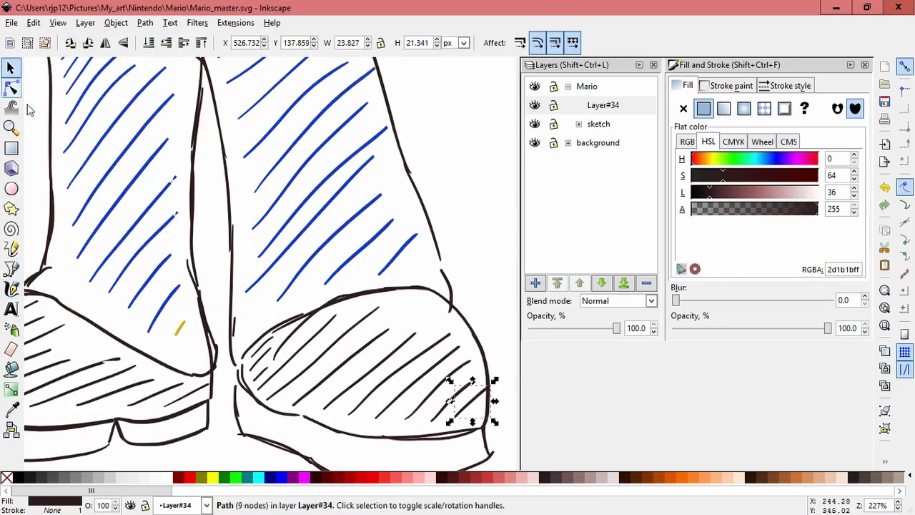
pyautogui.click(179, 329)
pyautogui.press('d')
pyautogui.click(176, 309)
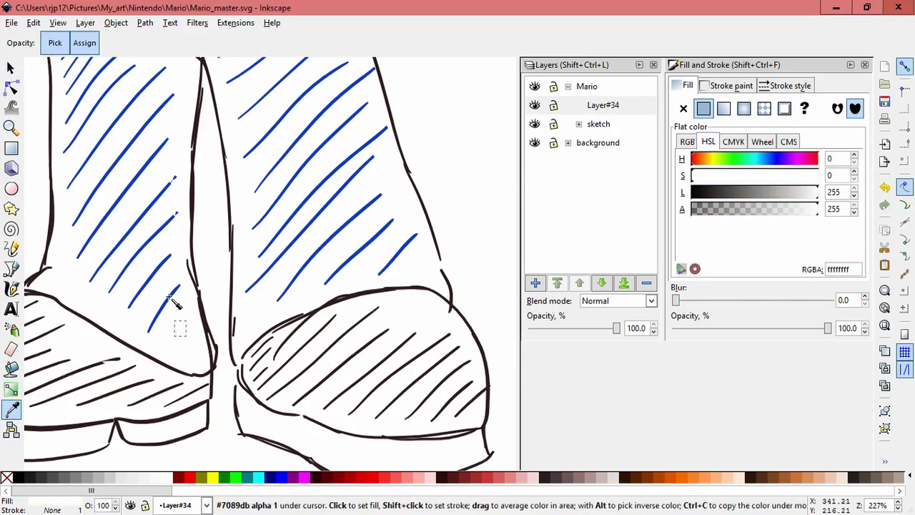
pyautogui.click(174, 304)
pyautogui.scroll(4, 161, 306)
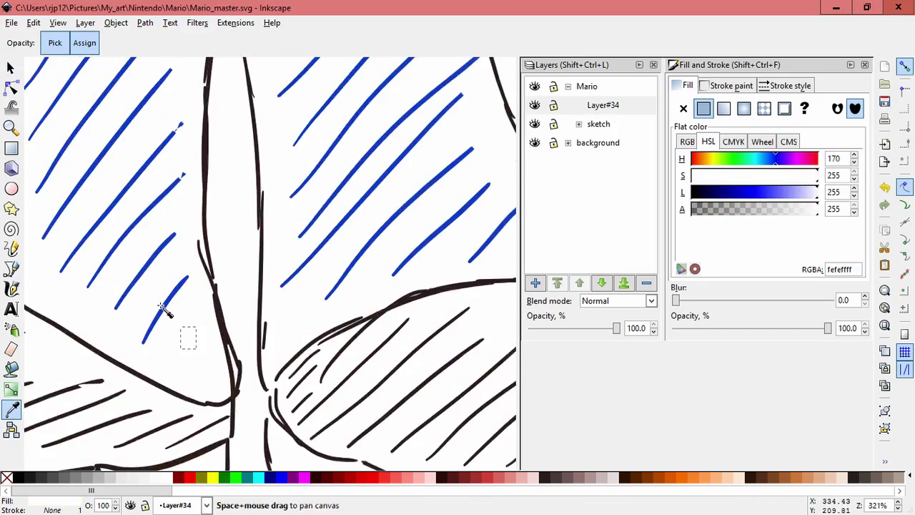
pyautogui.click(170, 299)
pyautogui.scroll(-2, 219, 313)
pyautogui.press('space')
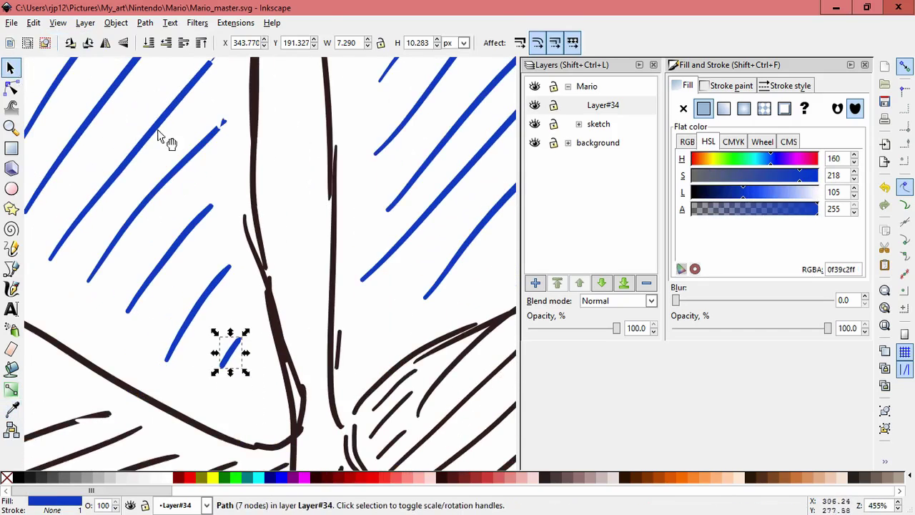
# - Deselect the recoloured stroke and save the drawing
pyautogui.click(159, 133)
pyautogui.keyDown('shift'); pyautogui.middleClick(286, 262); pyautogui.keyUp('shift')
pyautogui.keyDown('shift'); pyautogui.middleClick(286, 263); pyautogui.keyUp('shift')
pyautogui.keyDown('shift'); pyautogui.middleClick(288, 272); pyautogui.keyUp('shift')
pyautogui.keyDown('shift'); pyautogui.middleClick(289, 276); pyautogui.keyUp('shift')
pyautogui.press('5')
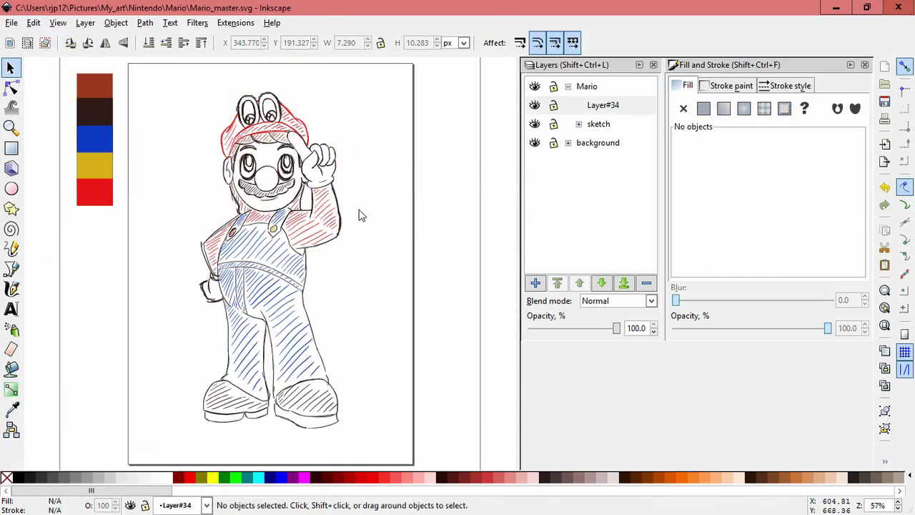
pyautogui.hotkey('ctrl', 's')
# - Hatch the left side and bottom of the left eye's iris with short blue calligraphic strokes
pyautogui.scroll(5, 276, 154)
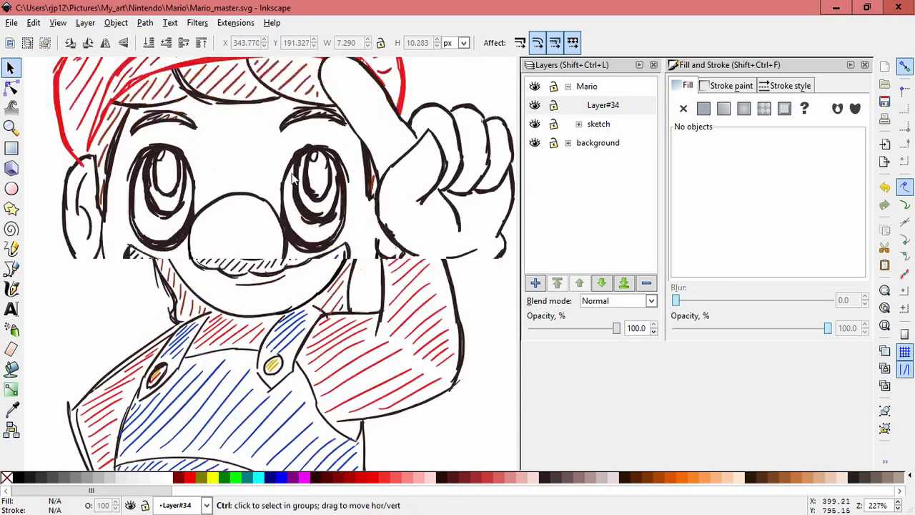
pyautogui.press('c')
pyautogui.scroll(2, 102, 215)
pyautogui.moveTo(87, 122); pyautogui.dragTo(80, 152)
pyautogui.moveTo(87, 161); pyautogui.dragTo(80, 174)
pyautogui.moveTo(100, 211); pyautogui.dragTo(87, 227)
pyautogui.moveTo(145, 216); pyautogui.dragTo(119, 251)
pyautogui.moveTo(158, 222); pyautogui.dragTo(134, 251)
pyautogui.moveTo(169, 192); pyautogui.dragTo(158, 208)
pyautogui.hotkey('ctrl', 'z')
# - Hatch the whole iris ring of the right eye around the pupil with blue diagonal strokes
pyautogui.press('space')
pyautogui.moveTo(311, 182); pyautogui.dragTo(137, 213)
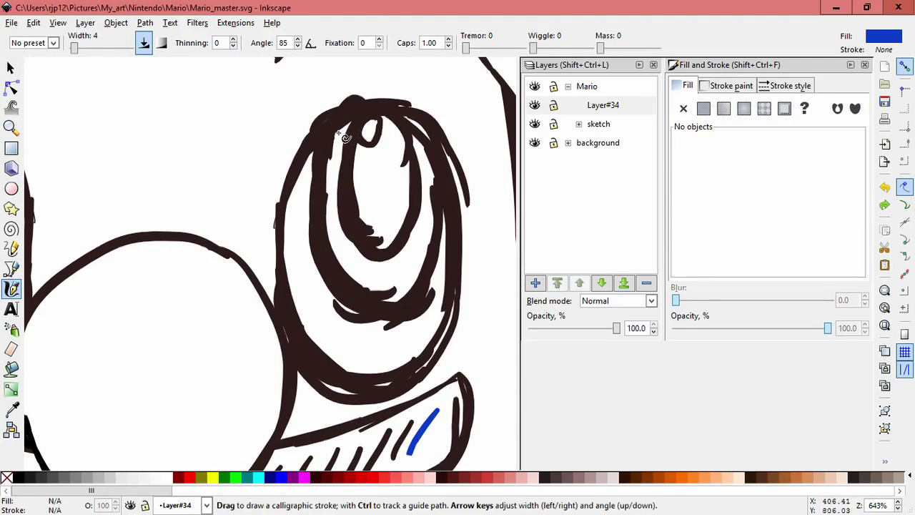
pyautogui.moveTo(344, 133); pyautogui.dragTo(330, 147)
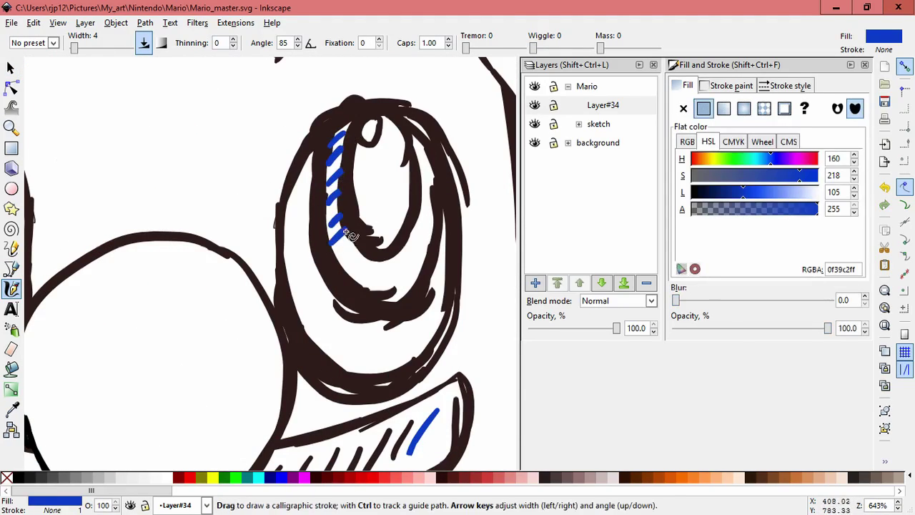
pyautogui.moveTo(350, 278); pyautogui.dragTo(372, 265)
pyautogui.moveTo(362, 288); pyautogui.dragTo(396, 257)
pyautogui.moveTo(369, 295); pyautogui.dragTo(438, 228)
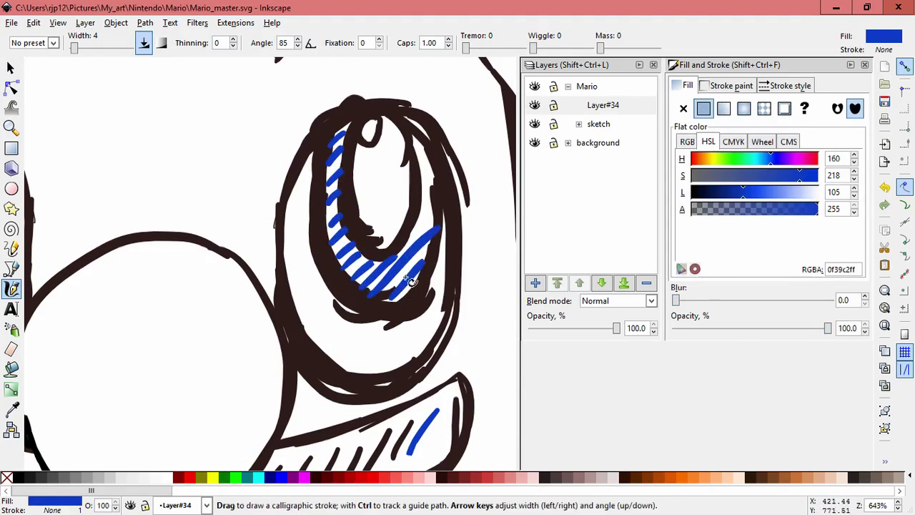
pyautogui.moveTo(431, 186); pyautogui.dragTo(422, 165)
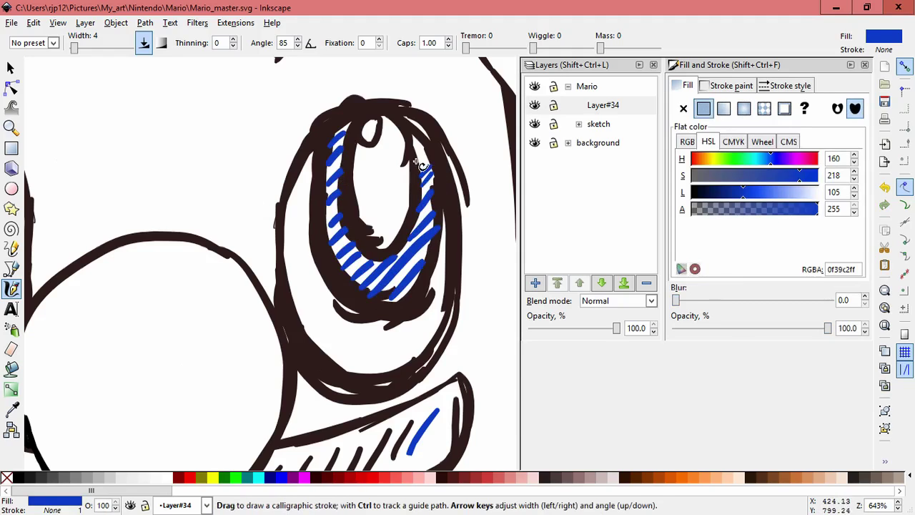
# - Complete the blue hatching along the right side of the left eye's iris and save the drawing
pyautogui.scroll(-6, 329, 214)
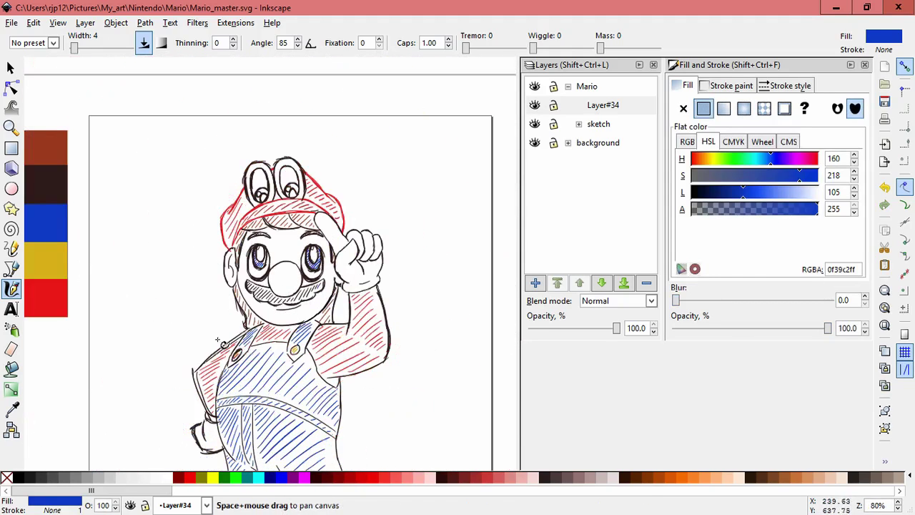
pyautogui.scroll(7, 233, 273)
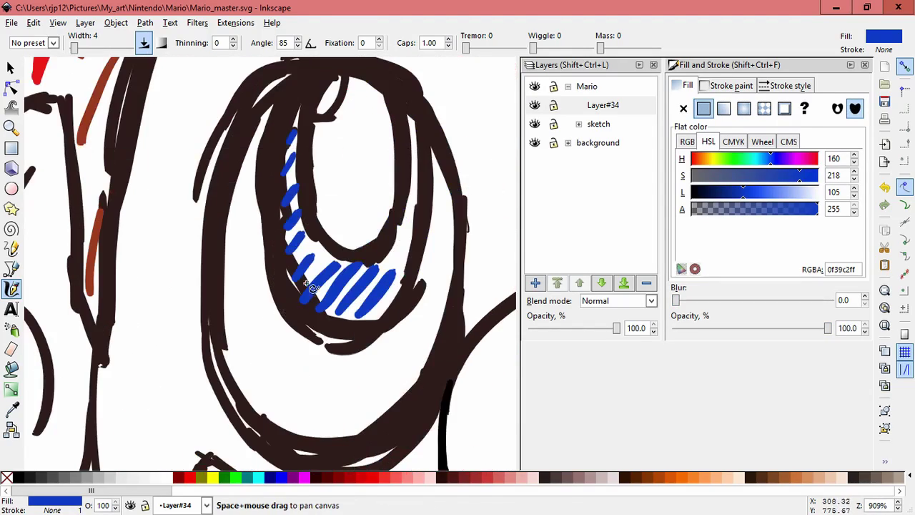
pyautogui.moveTo(400, 263)
pyautogui.mouseDown()
pyautogui.moveTo(413, 230)
pyautogui.moveTo(411, 123)
pyautogui.mouseUp()
pyautogui.scroll(-8, 450, 207)
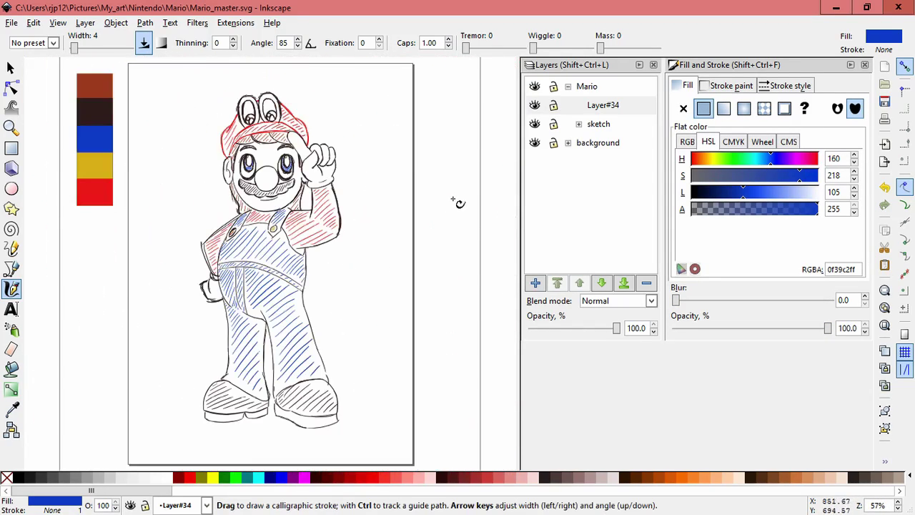
pyautogui.hotkey('ctrl', 's')
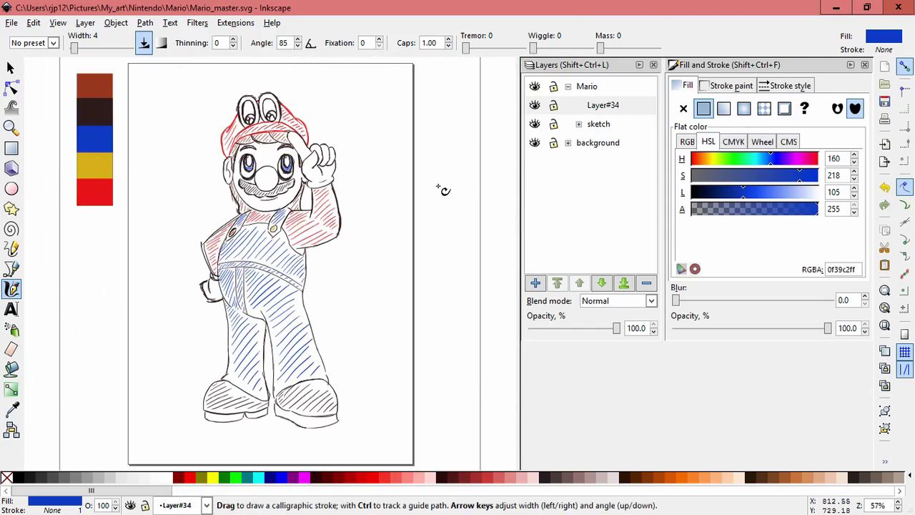